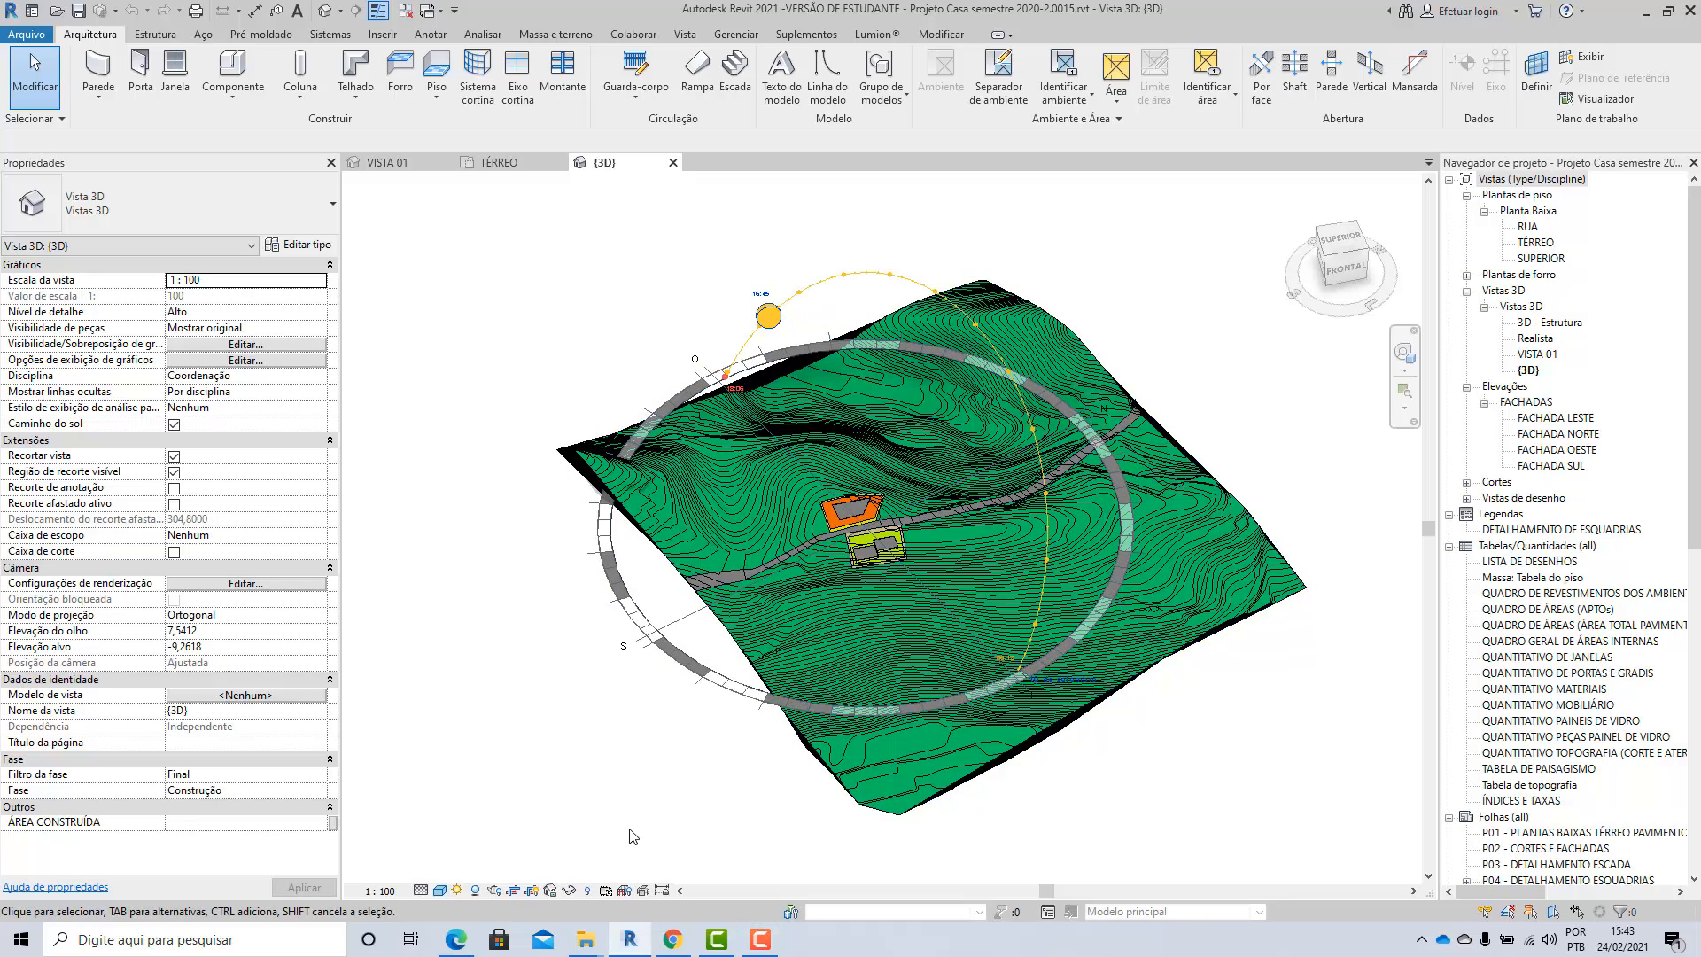
Step: Switch the sun path off in the 3D view and turn it back on
{"action": "left_click", "coordinate": [457, 890]}
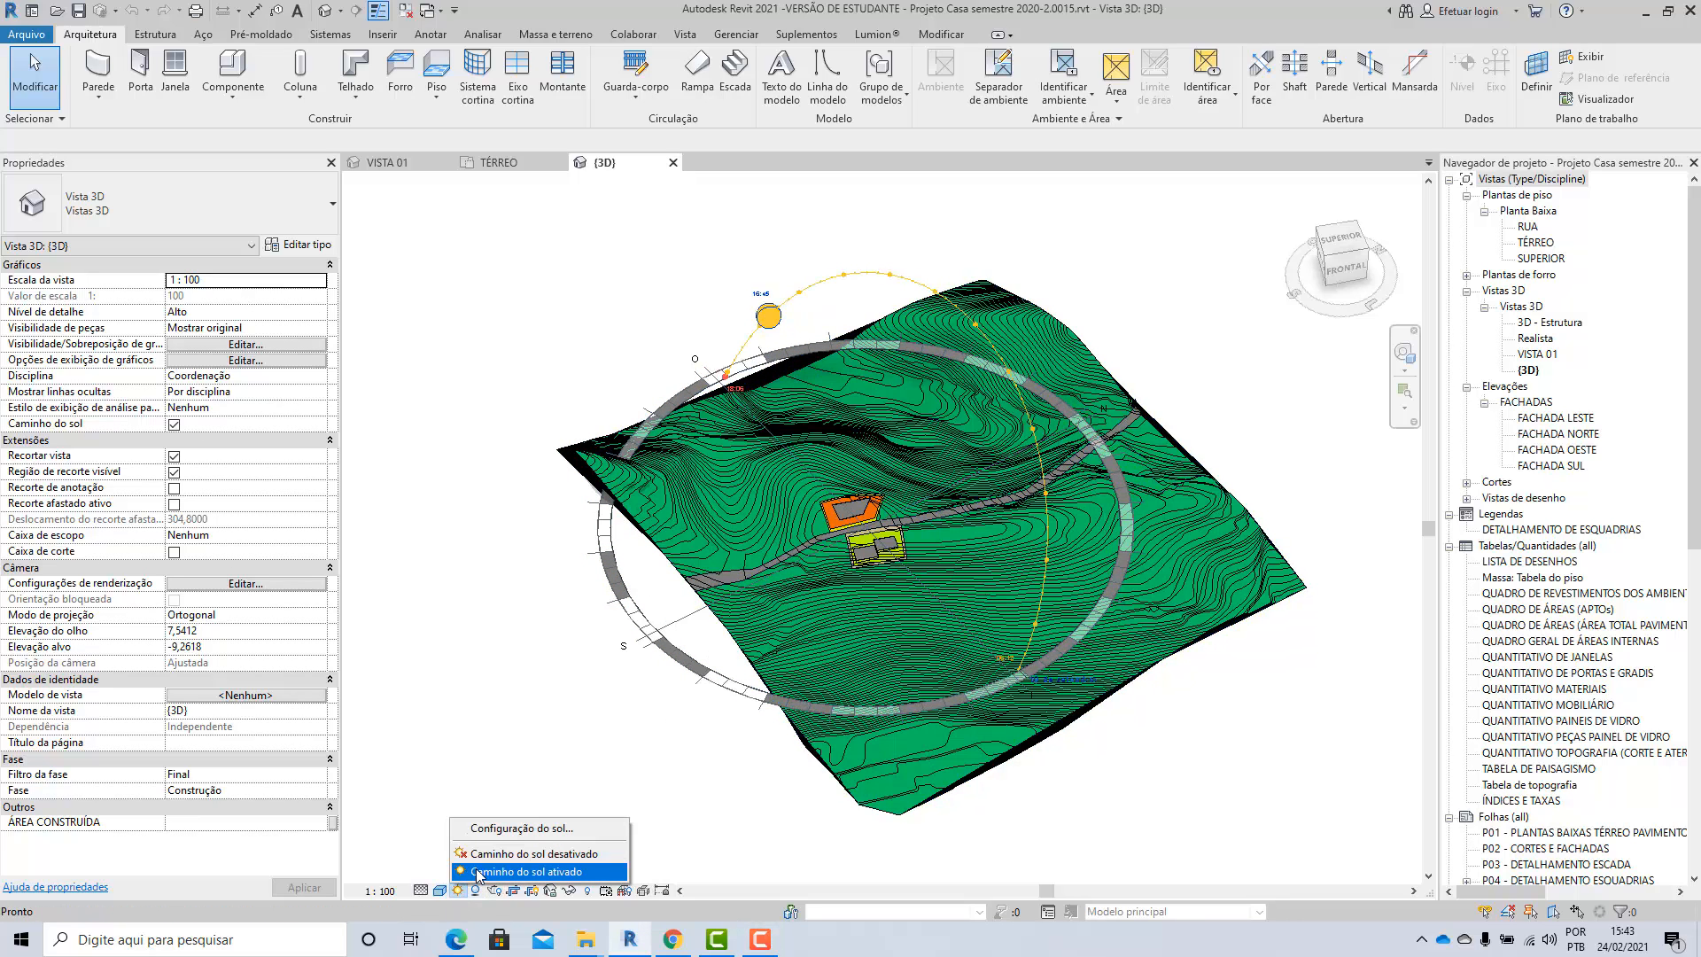
{"action": "left_click", "coordinate": [479, 872]}
{"action": "left_click", "coordinate": [461, 891]}
{"action": "left_click", "coordinate": [527, 853]}
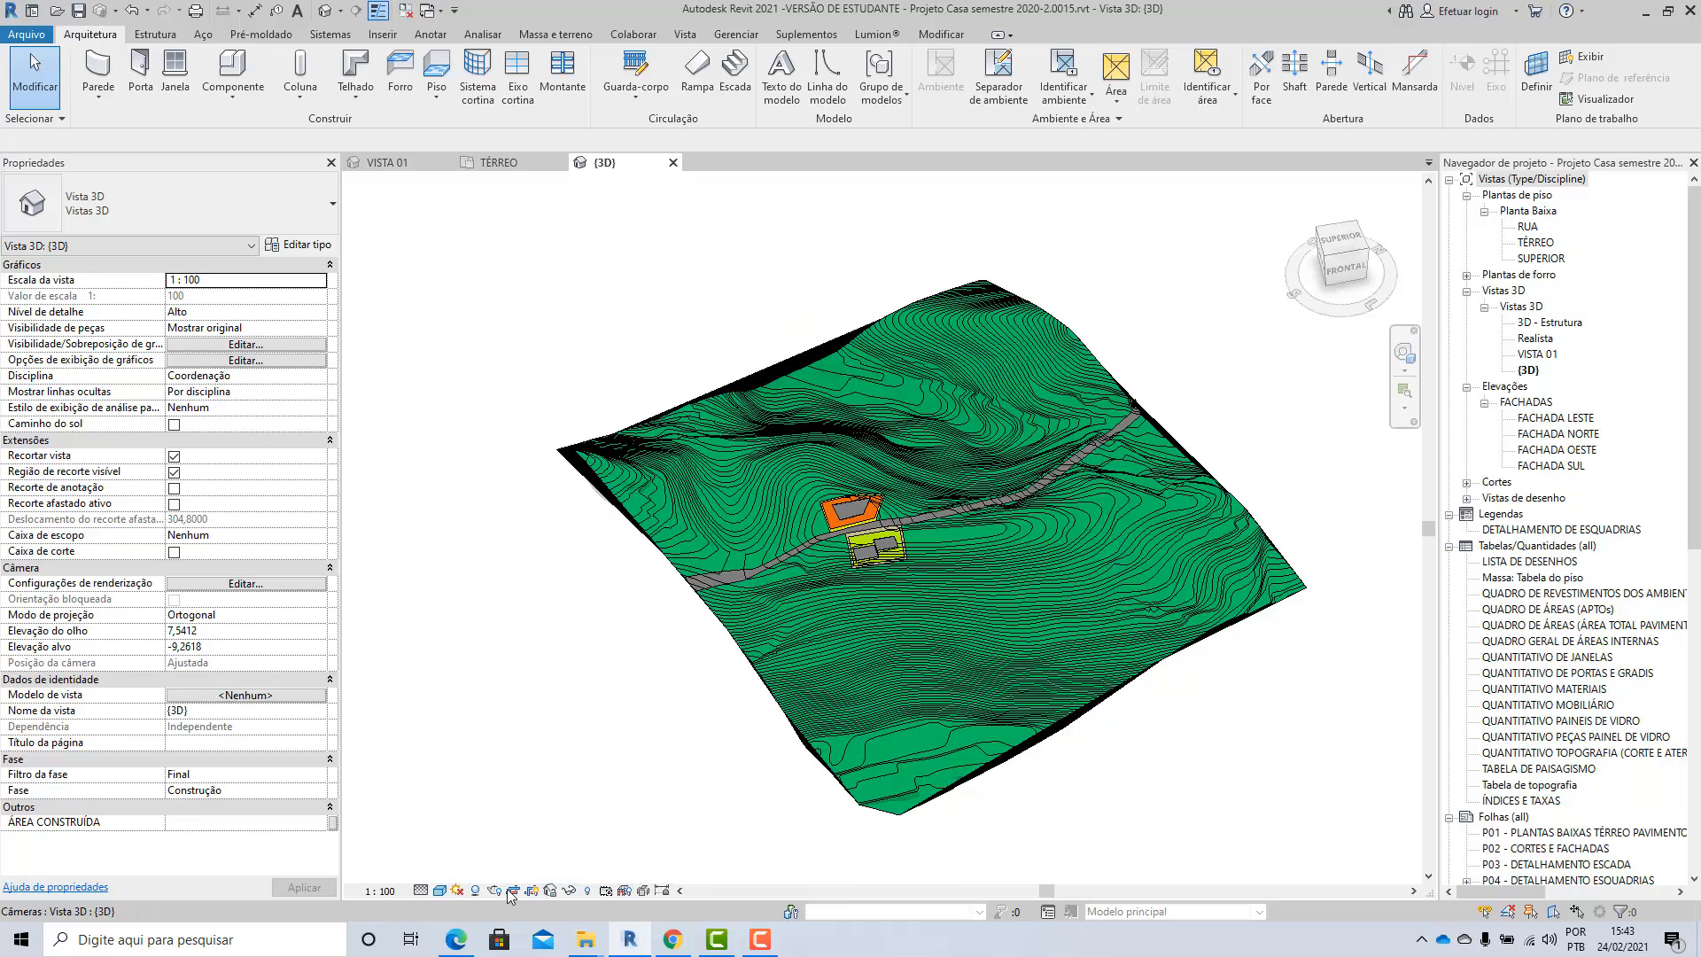
{"action": "left_click", "coordinate": [458, 890]}
{"action": "left_click", "coordinate": [477, 872]}
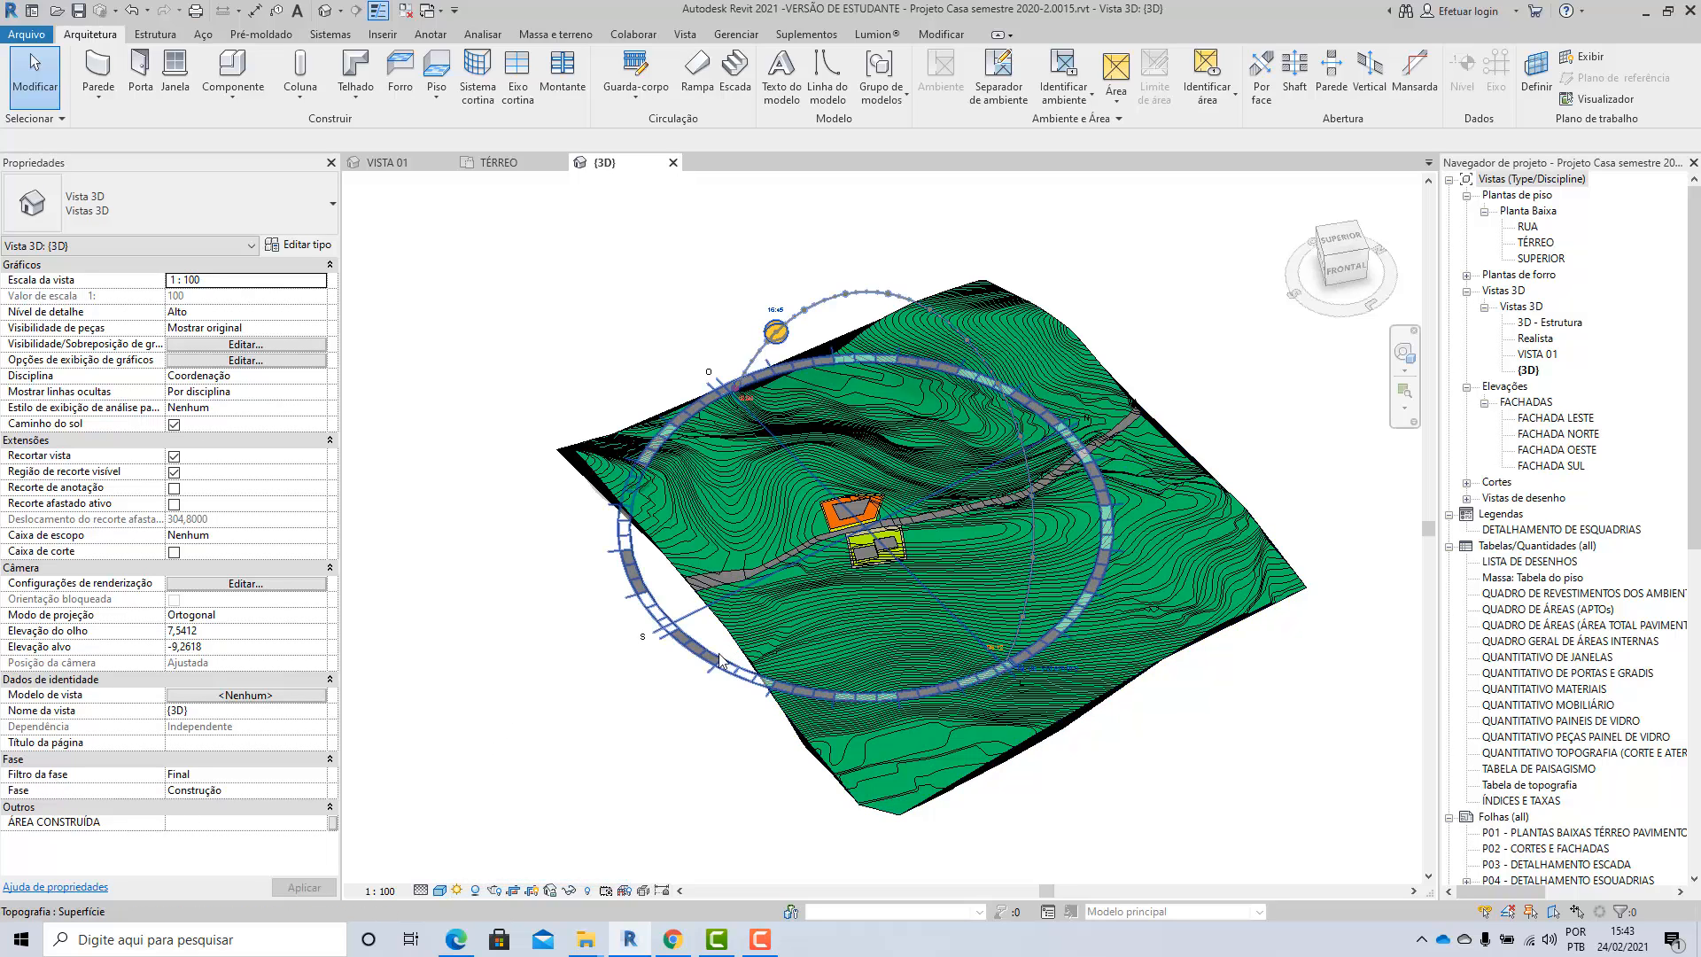
Step: Select the sun path to examine its size property, and inspect its extent around the terrain
{"action": "left_click", "coordinate": [689, 423]}
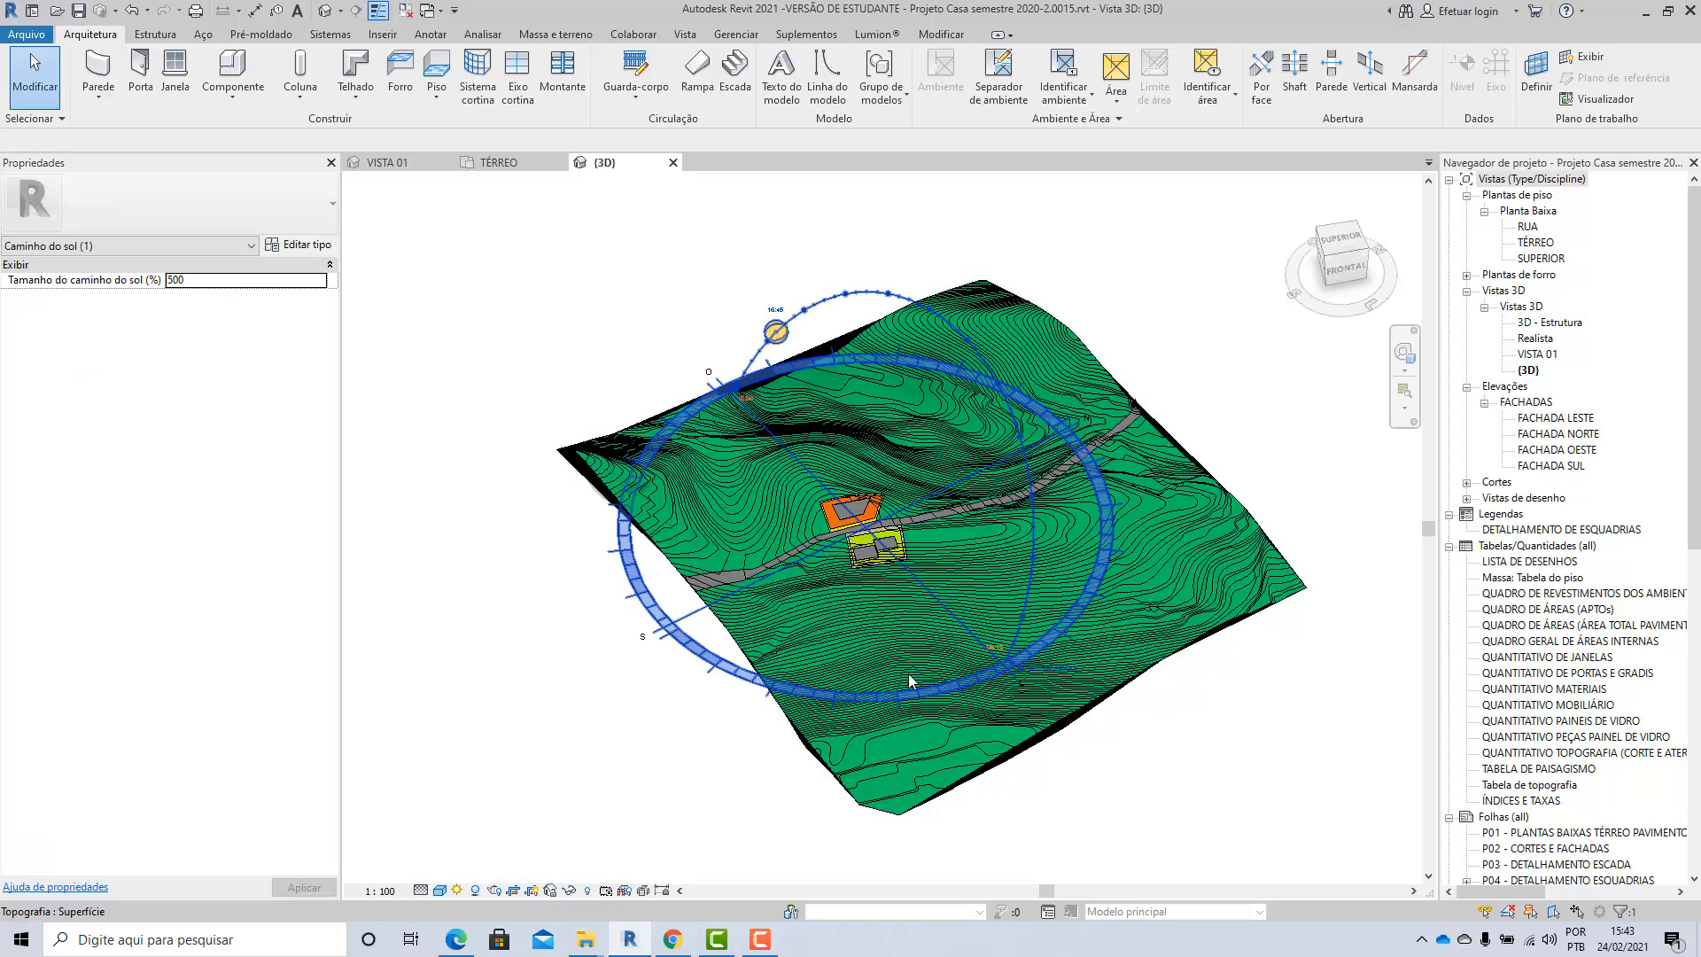
{"action": "scroll", "coordinate": [857, 512], "scroll_direction": "down", "scroll_amount": 1}
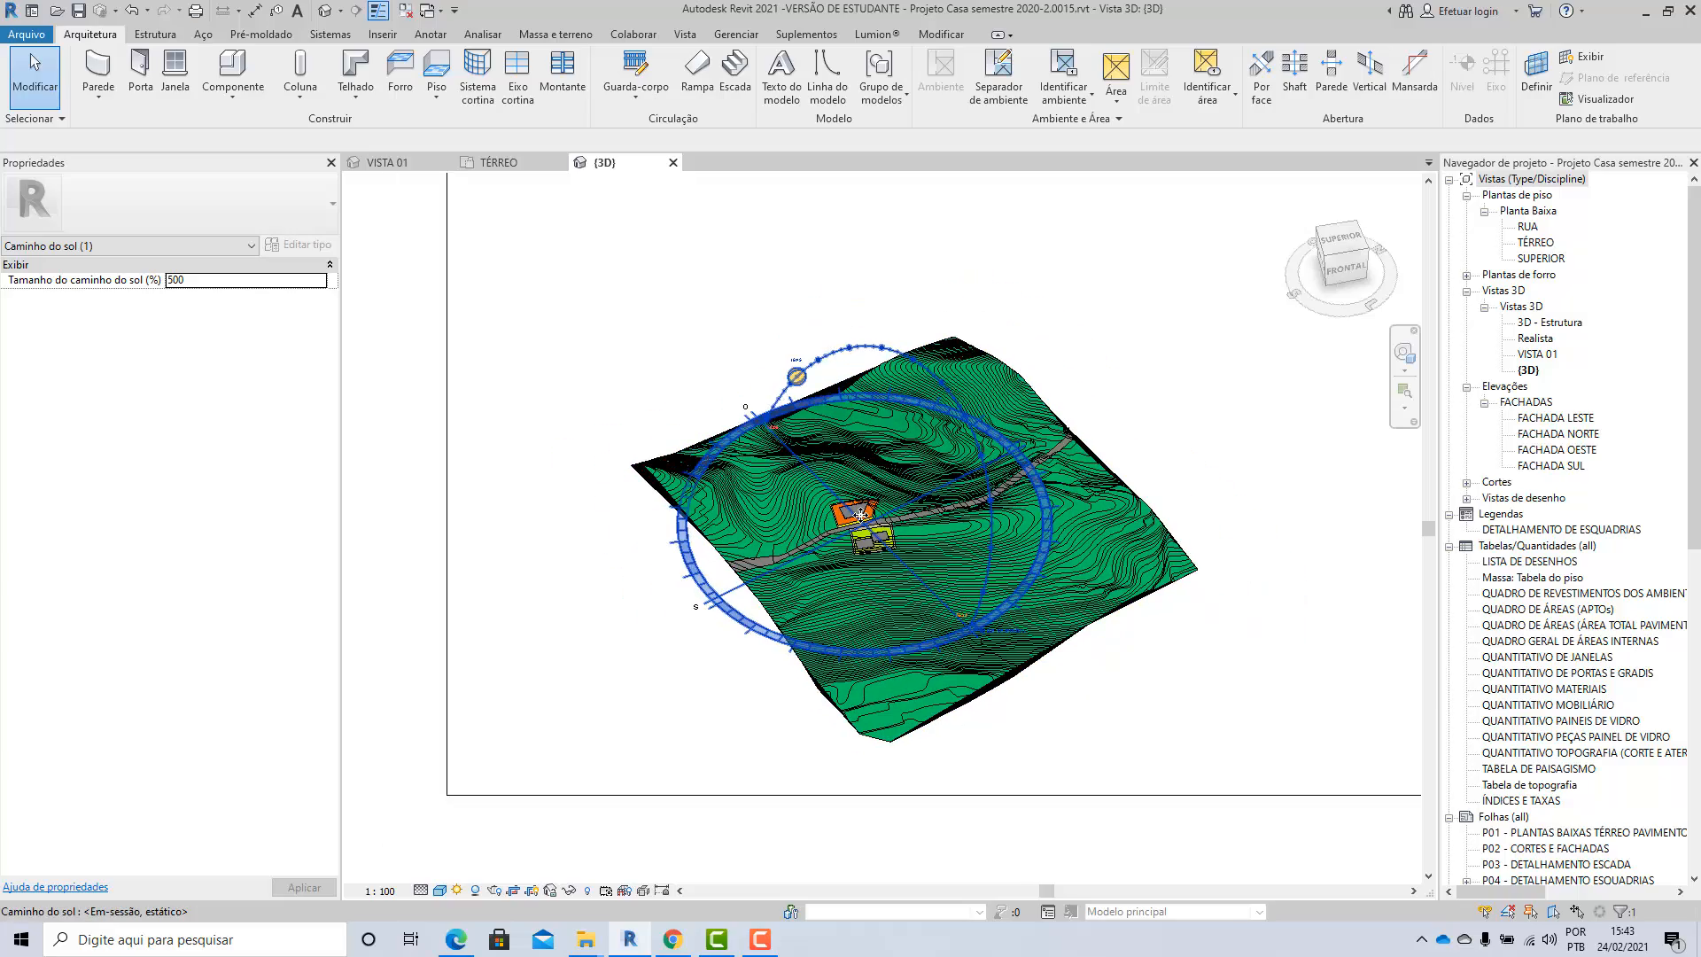
{"action": "middle_click_drag", "start_coordinate": [943, 502], "coordinate": [1101, 356], "text": "shift"}
{"action": "left_click", "coordinate": [1246, 436]}
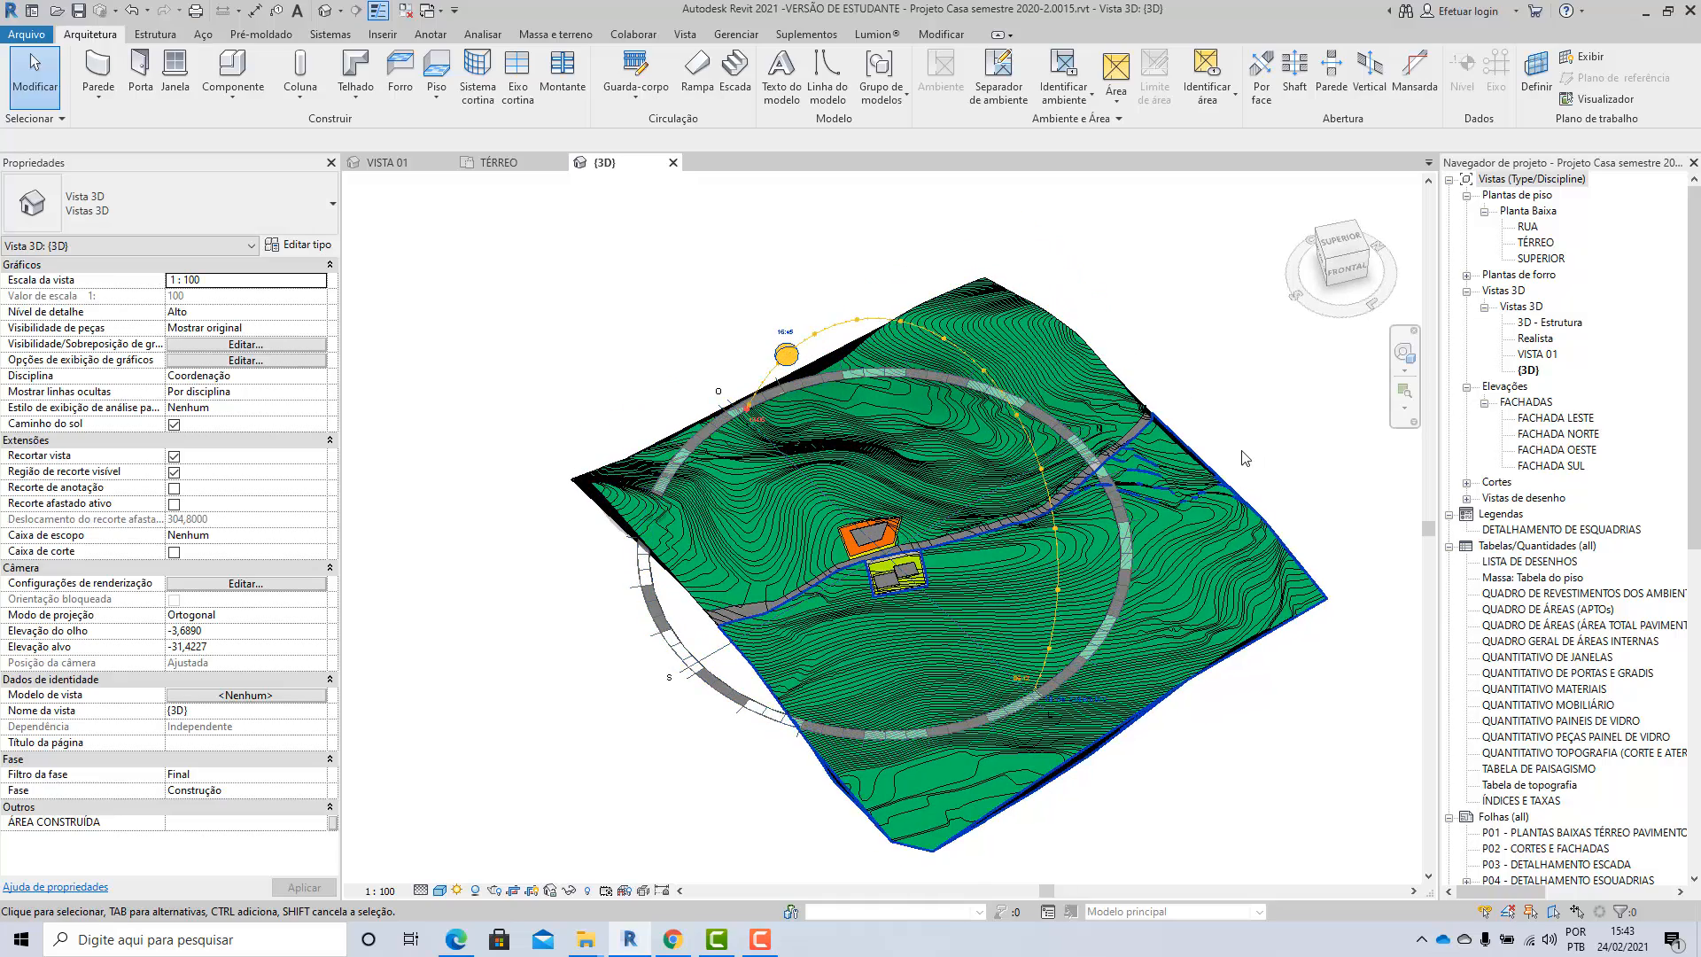
{"action": "scroll", "coordinate": [1241, 453], "scroll_direction": "up", "scroll_amount": 2}
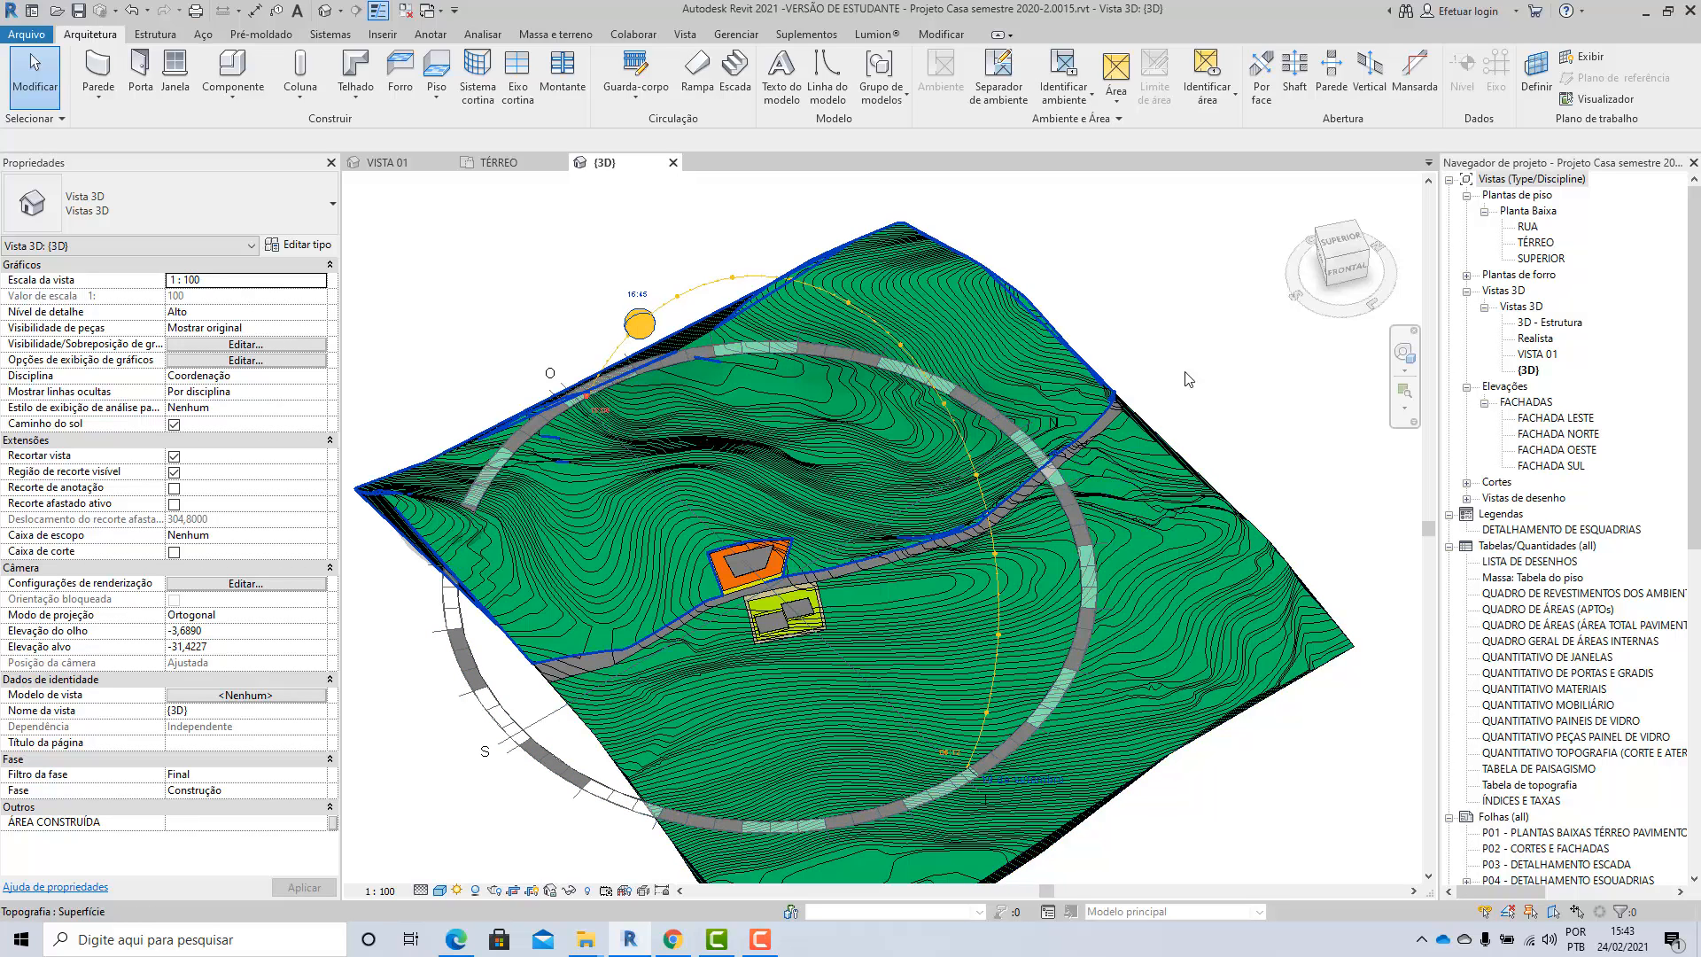
{"action": "scroll", "coordinate": [1178, 341], "scroll_direction": "down", "scroll_amount": 1}
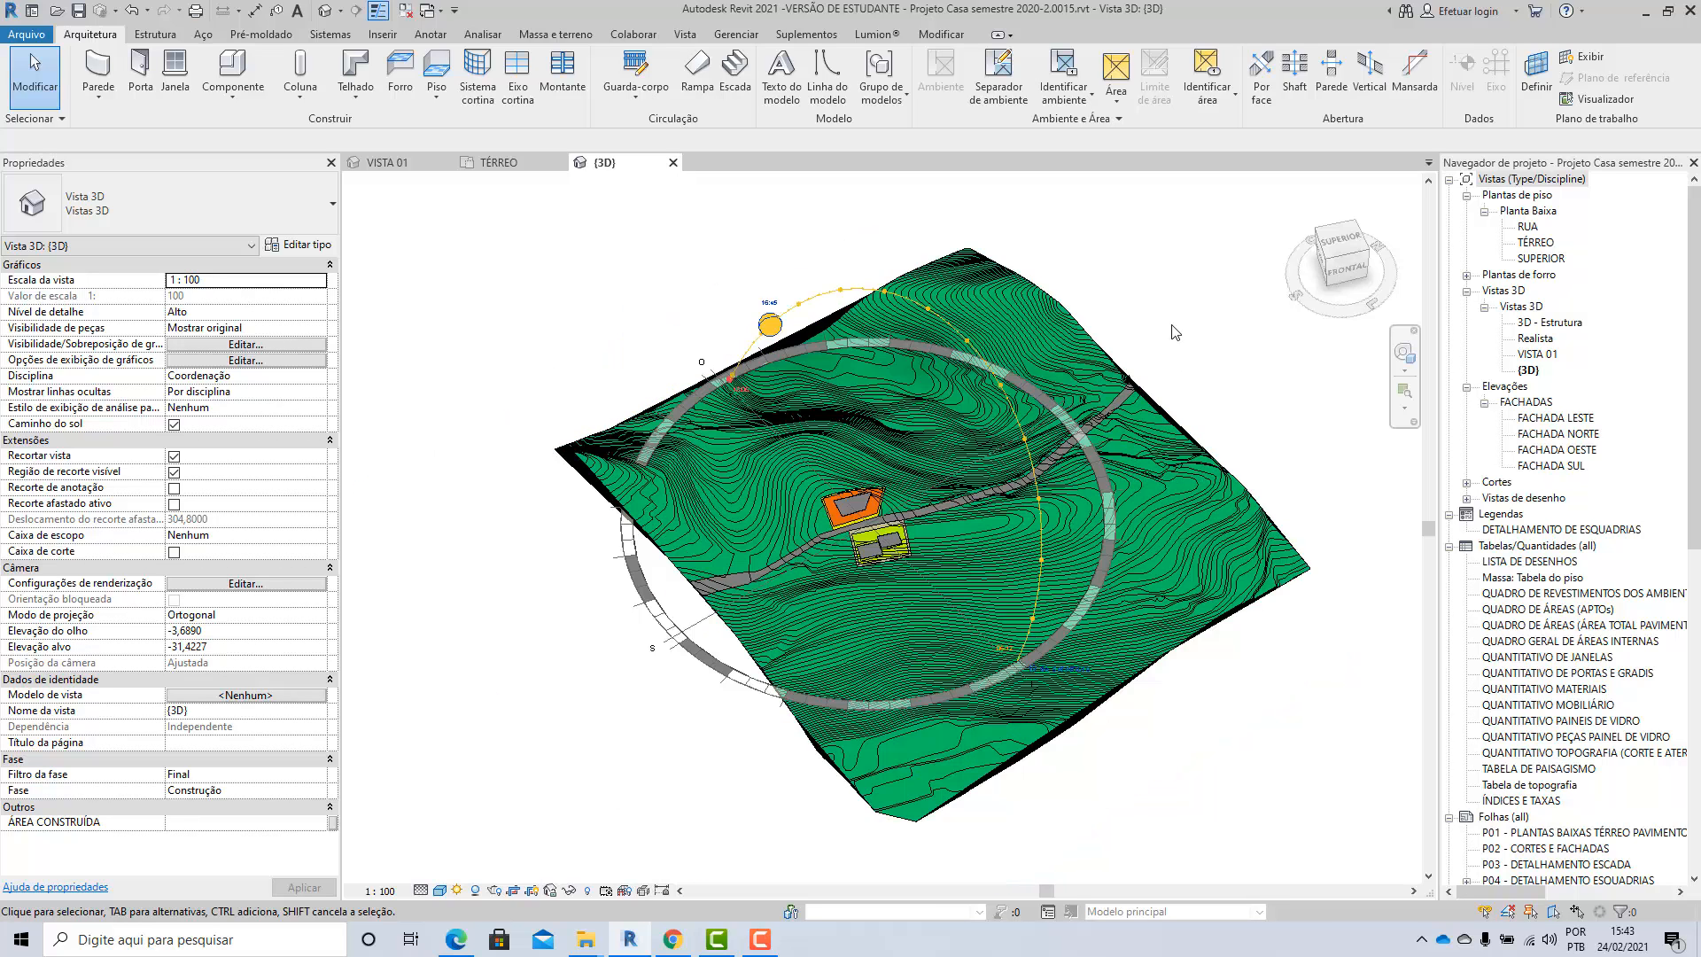
Step: Set the sun path size to 100% and deselect it
{"action": "left_click", "coordinate": [692, 647]}
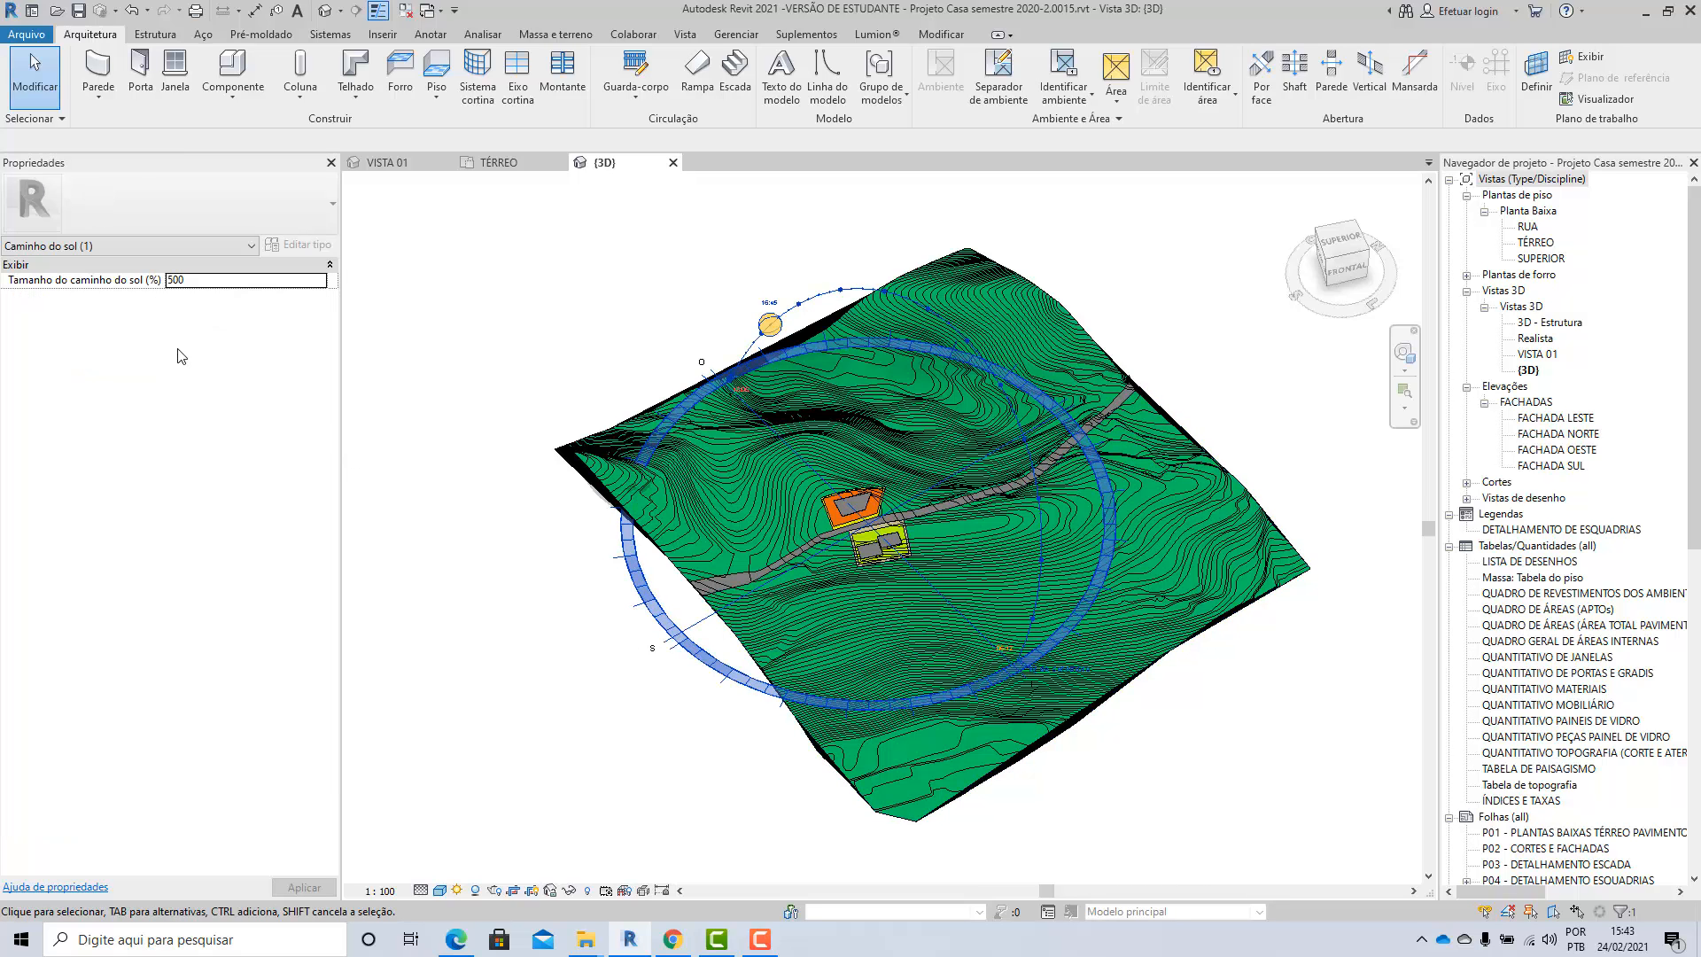
{"action": "left_click", "coordinate": [176, 282]}
{"action": "type", "text": "100"}
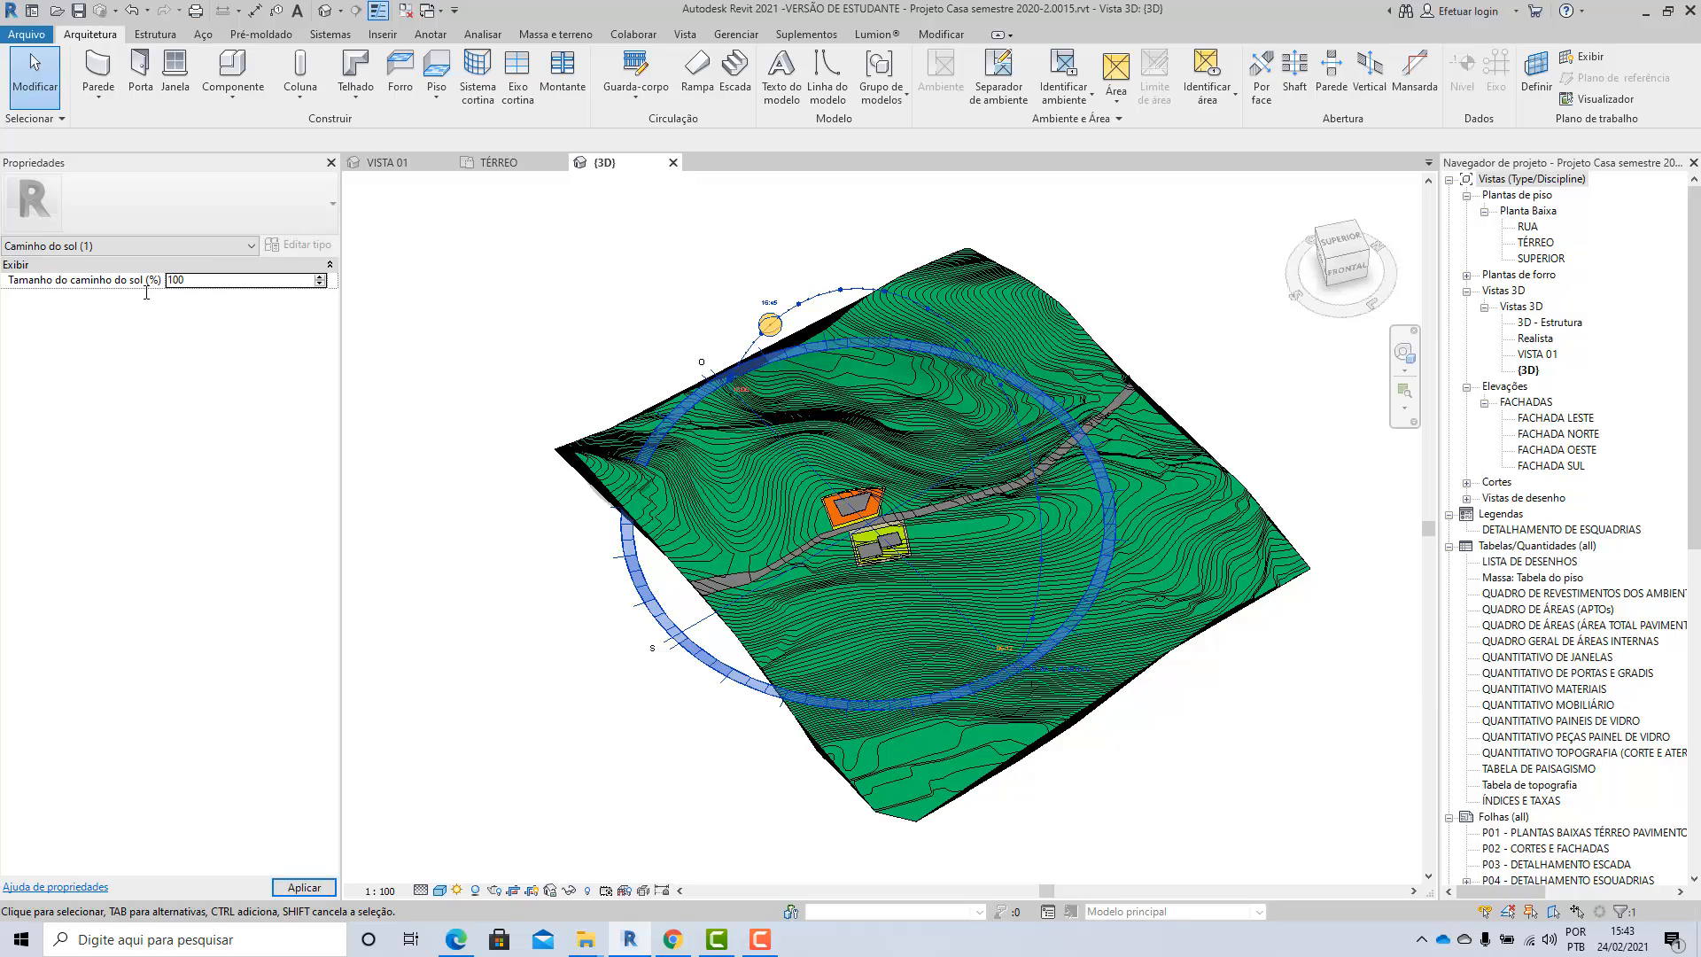
{"action": "key", "text": "Return"}
{"action": "key", "text": "Escape"}
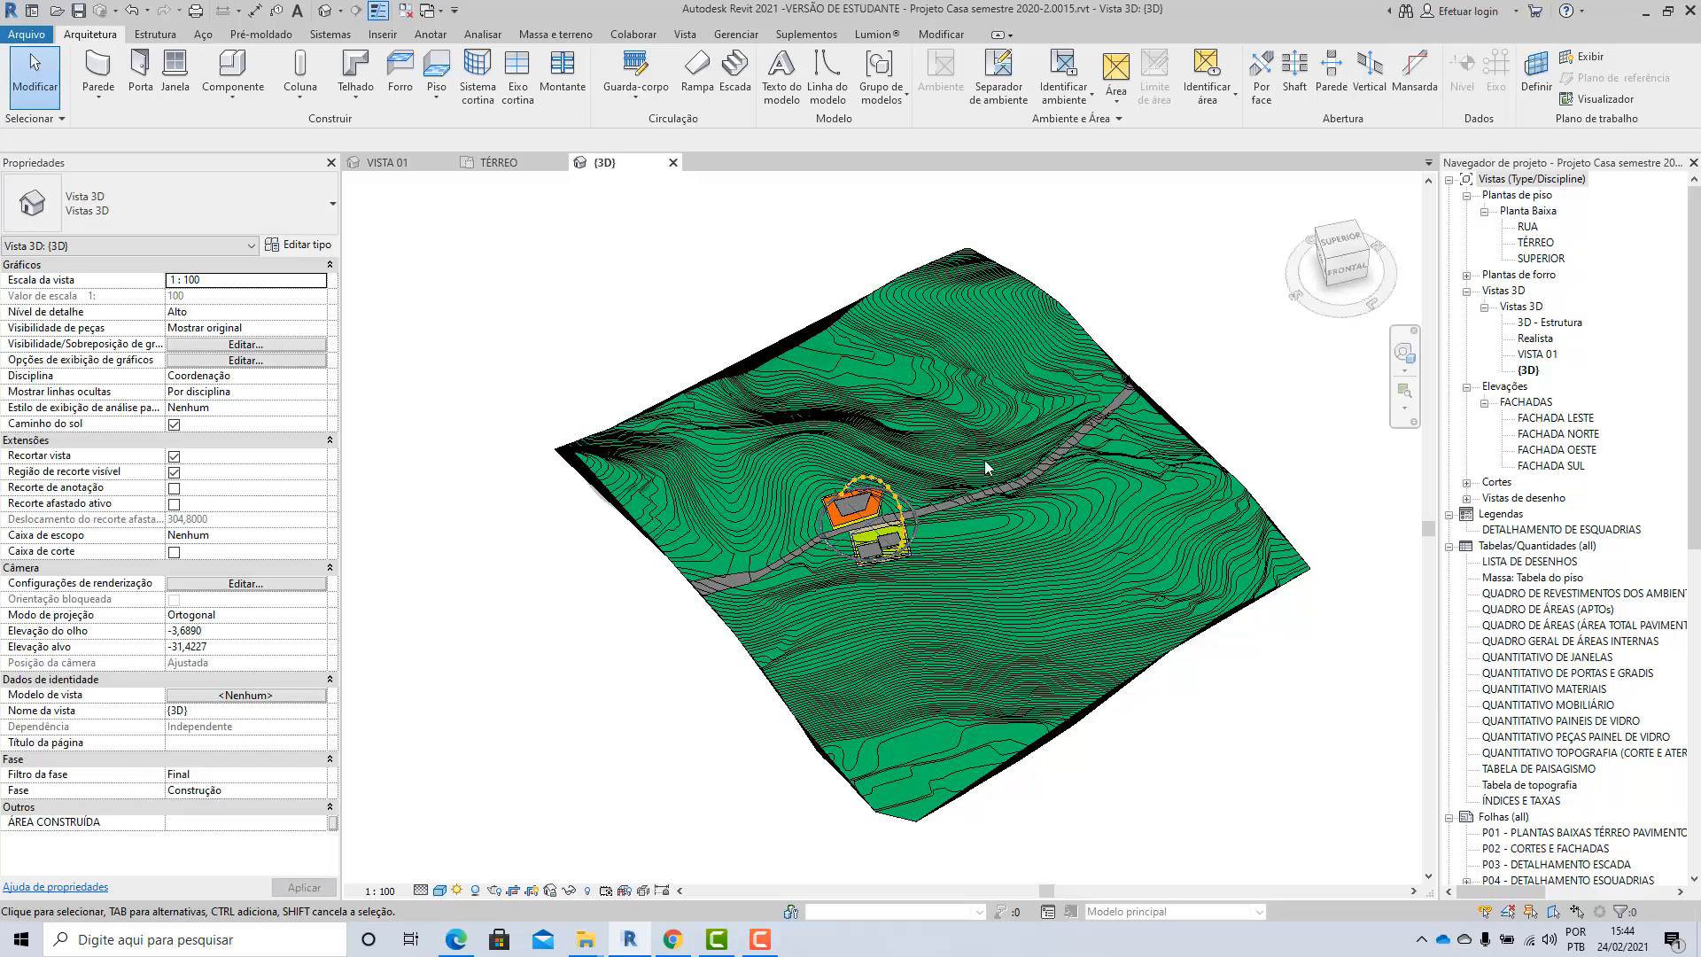
Step: Select the small sun path around the buildings and try to set its size to 1000%
{"action": "scroll", "coordinate": [822, 587], "scroll_direction": "up", "scroll_amount": 5}
{"action": "left_click", "coordinate": [684, 567]}
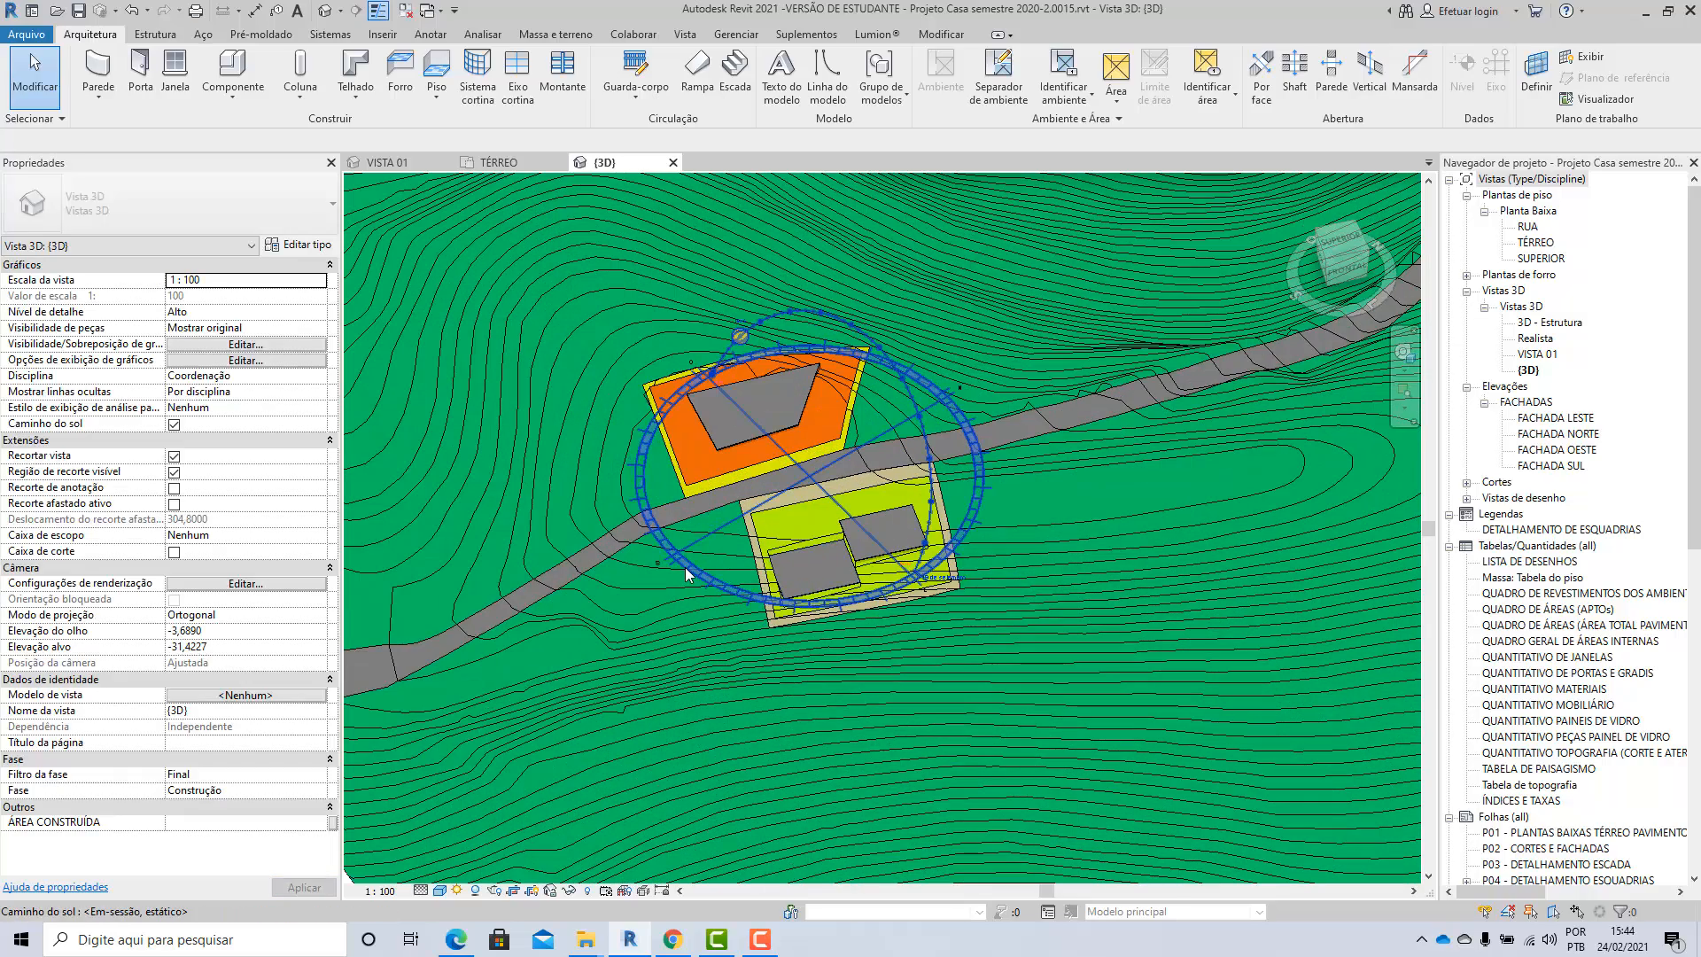
{"action": "left_click", "coordinate": [198, 282]}
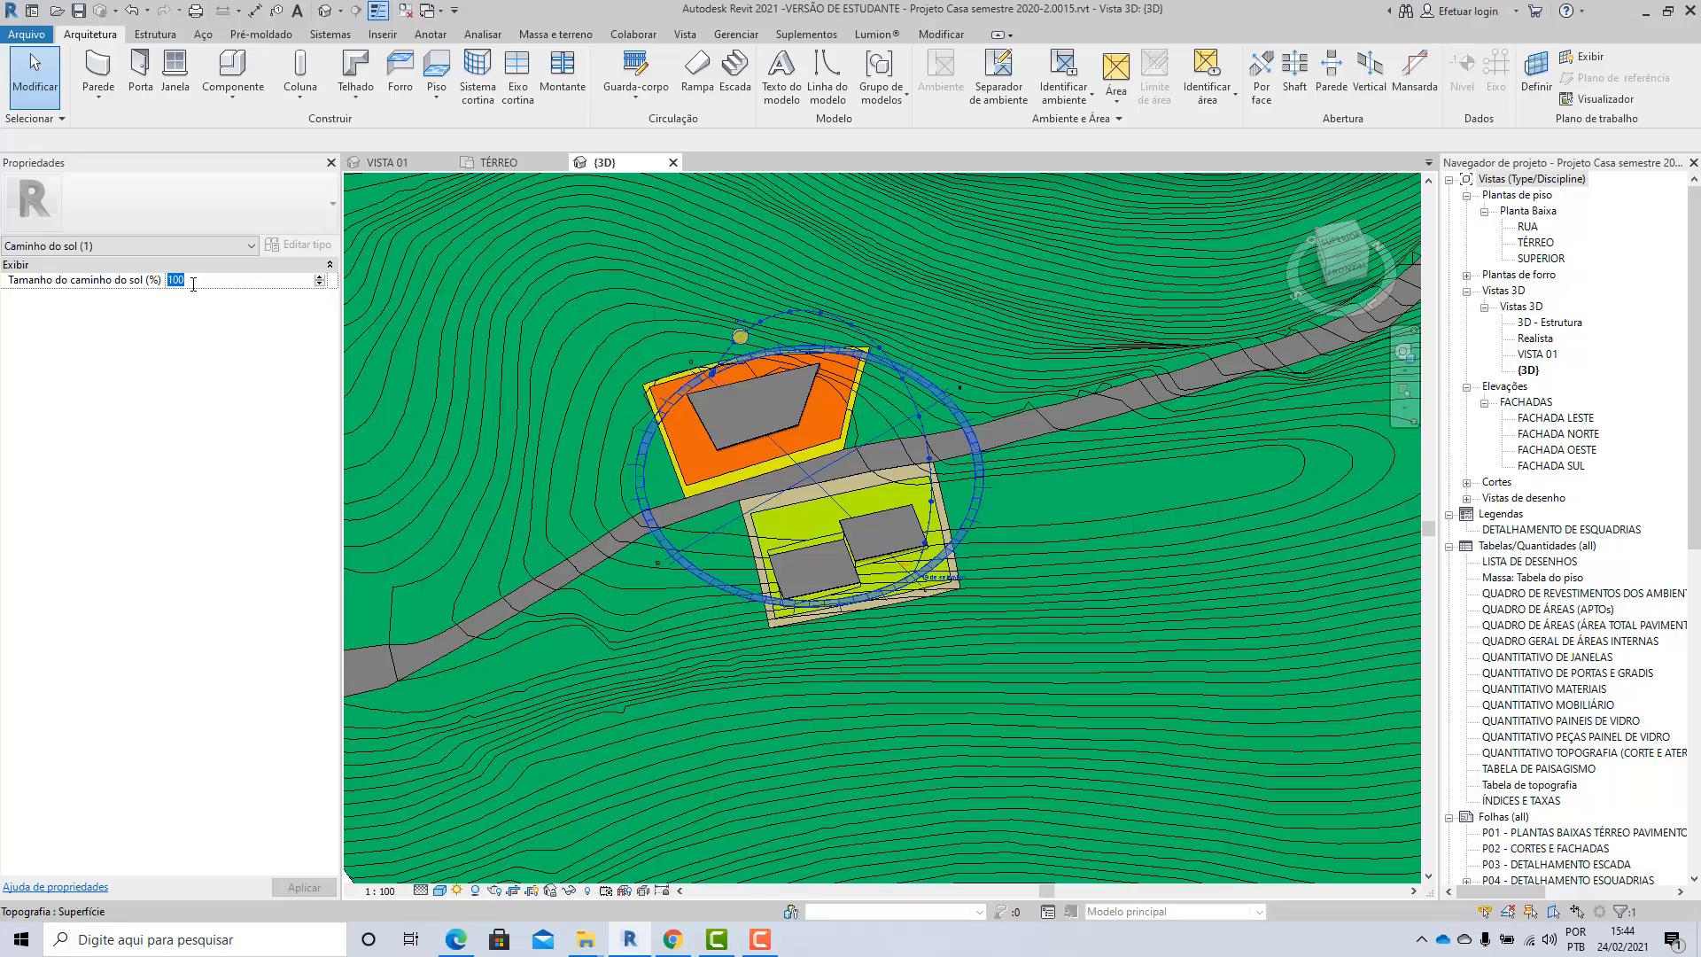
{"action": "scroll", "coordinate": [790, 511], "scroll_direction": "down", "scroll_amount": 6}
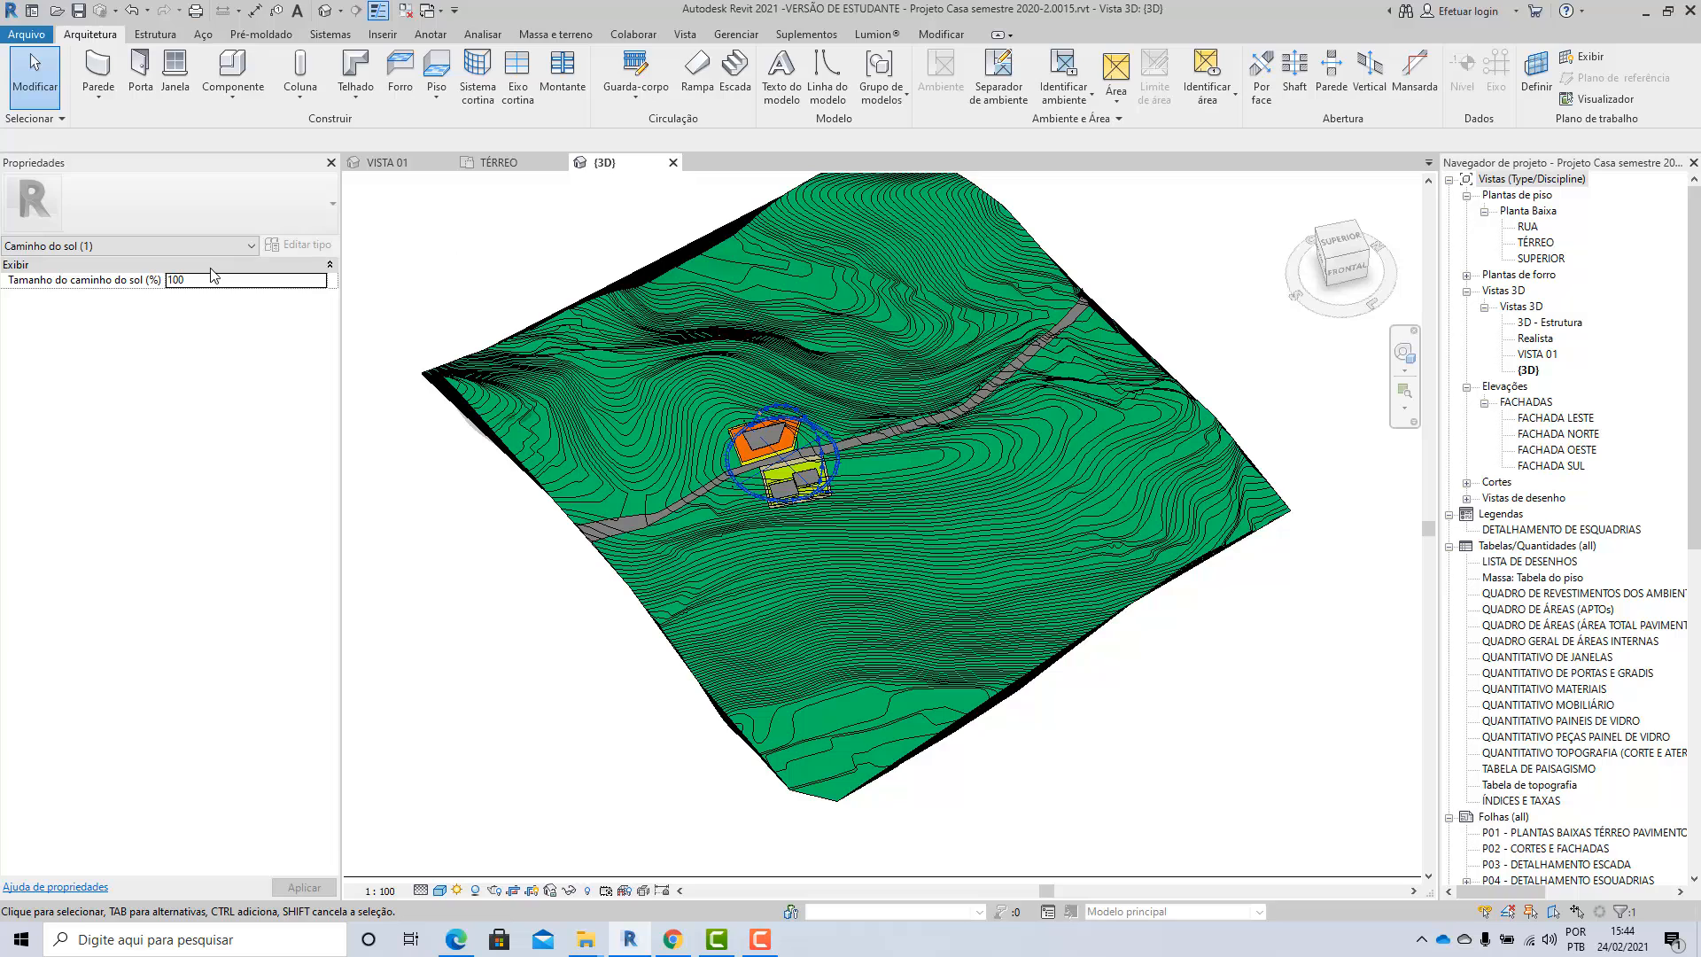
{"action": "left_click", "coordinate": [187, 282]}
{"action": "type", "text": "1000"}
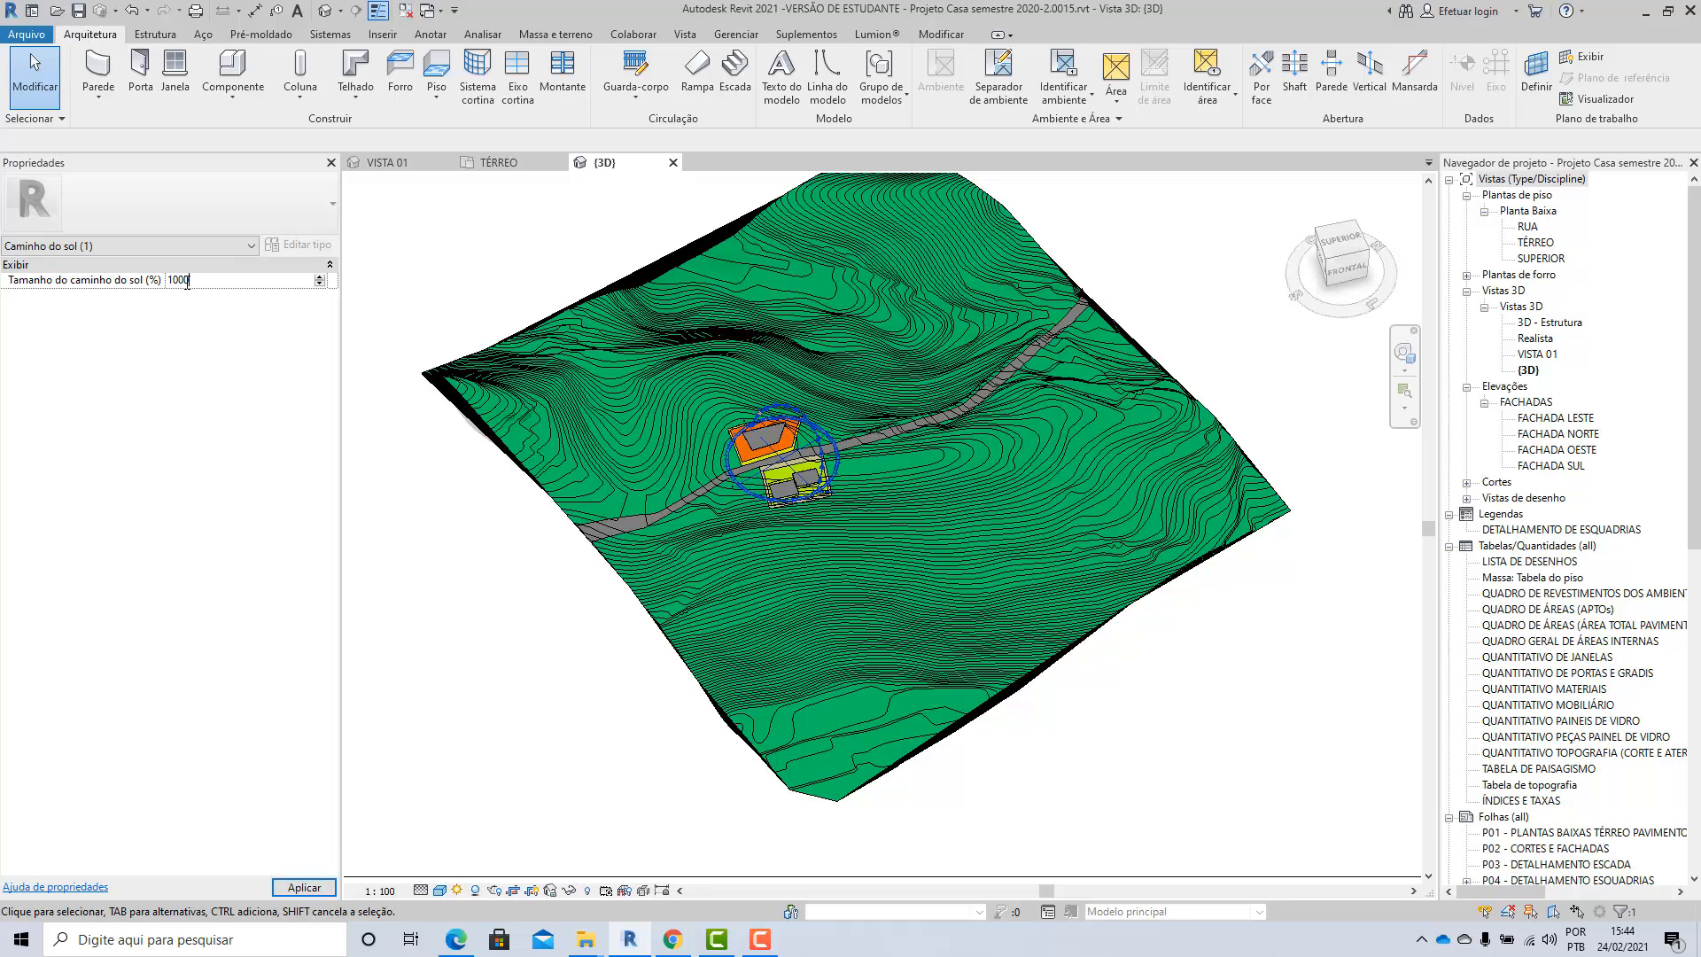
{"action": "key", "text": "Return"}
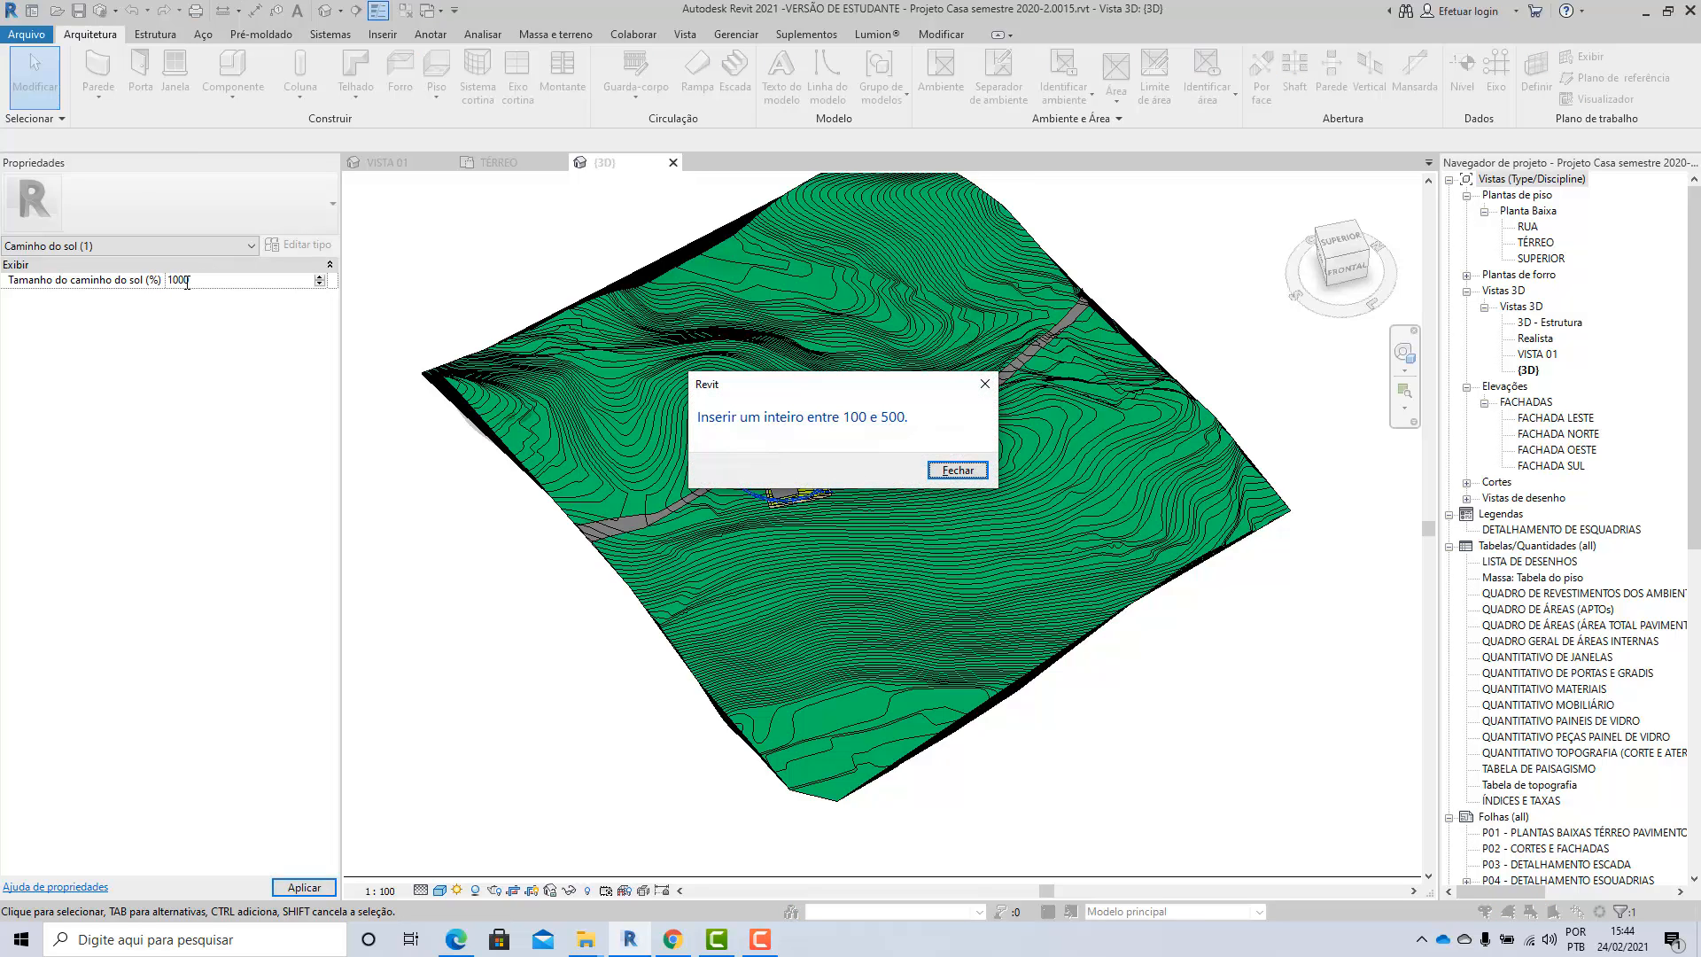
{"action": "left_click", "coordinate": [957, 470]}
Step: Set the sun path size to 500%
{"action": "left_click", "coordinate": [187, 281]}
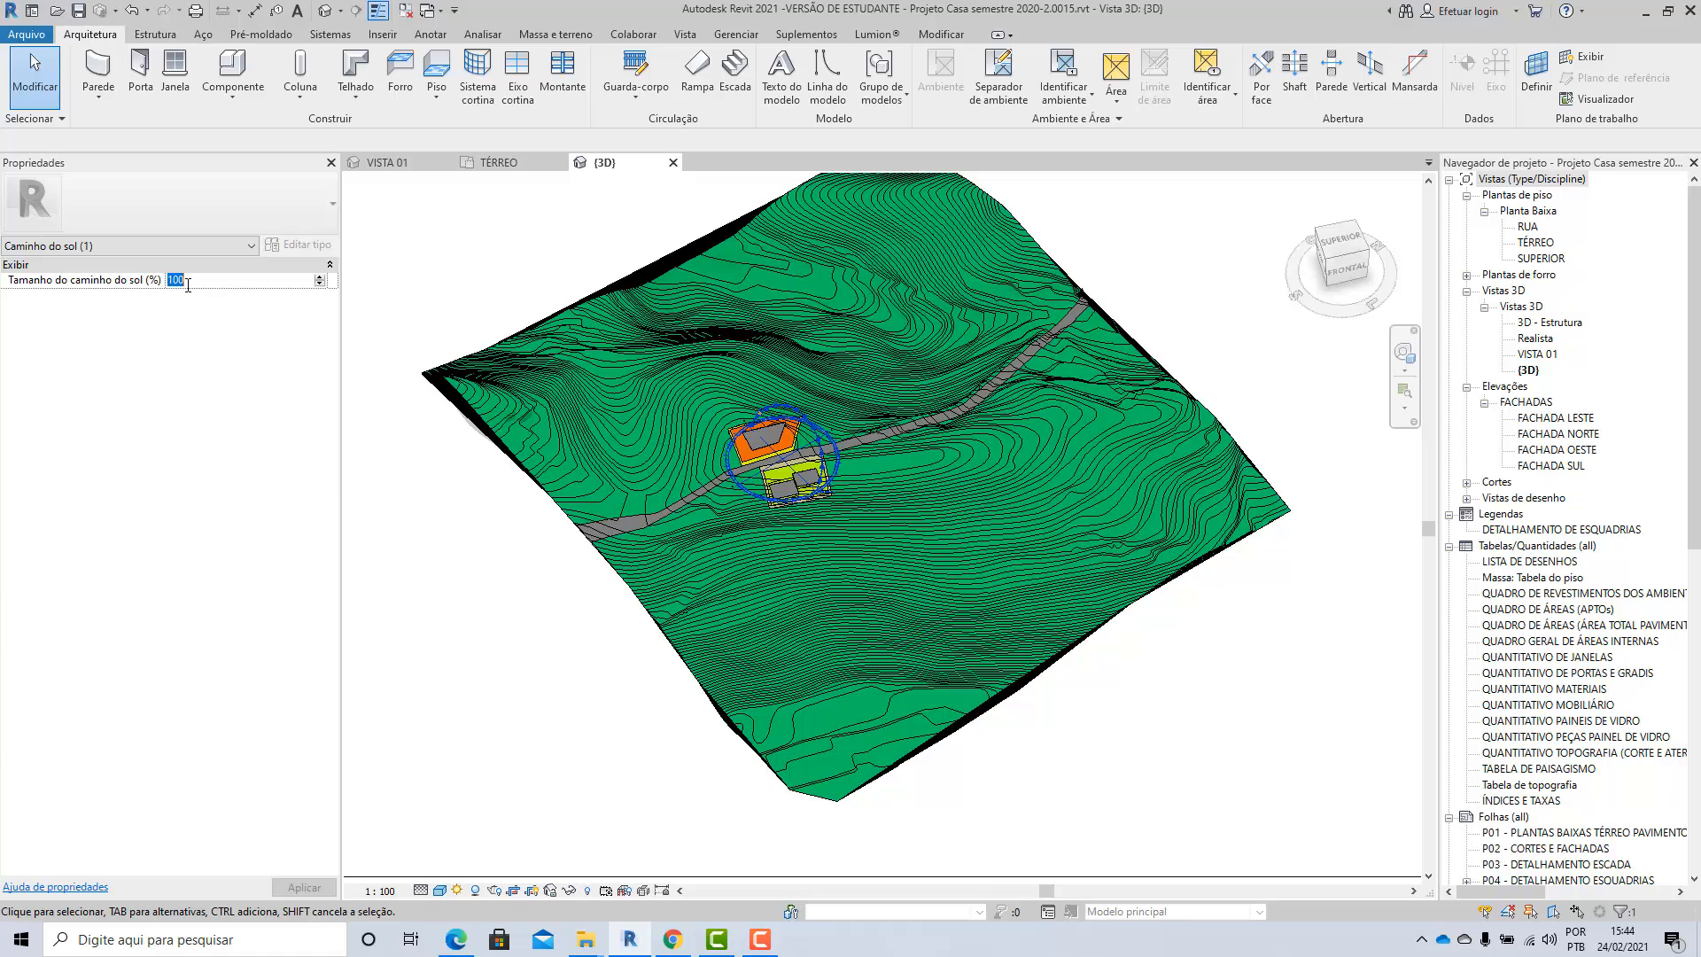
{"action": "type", "text": "500"}
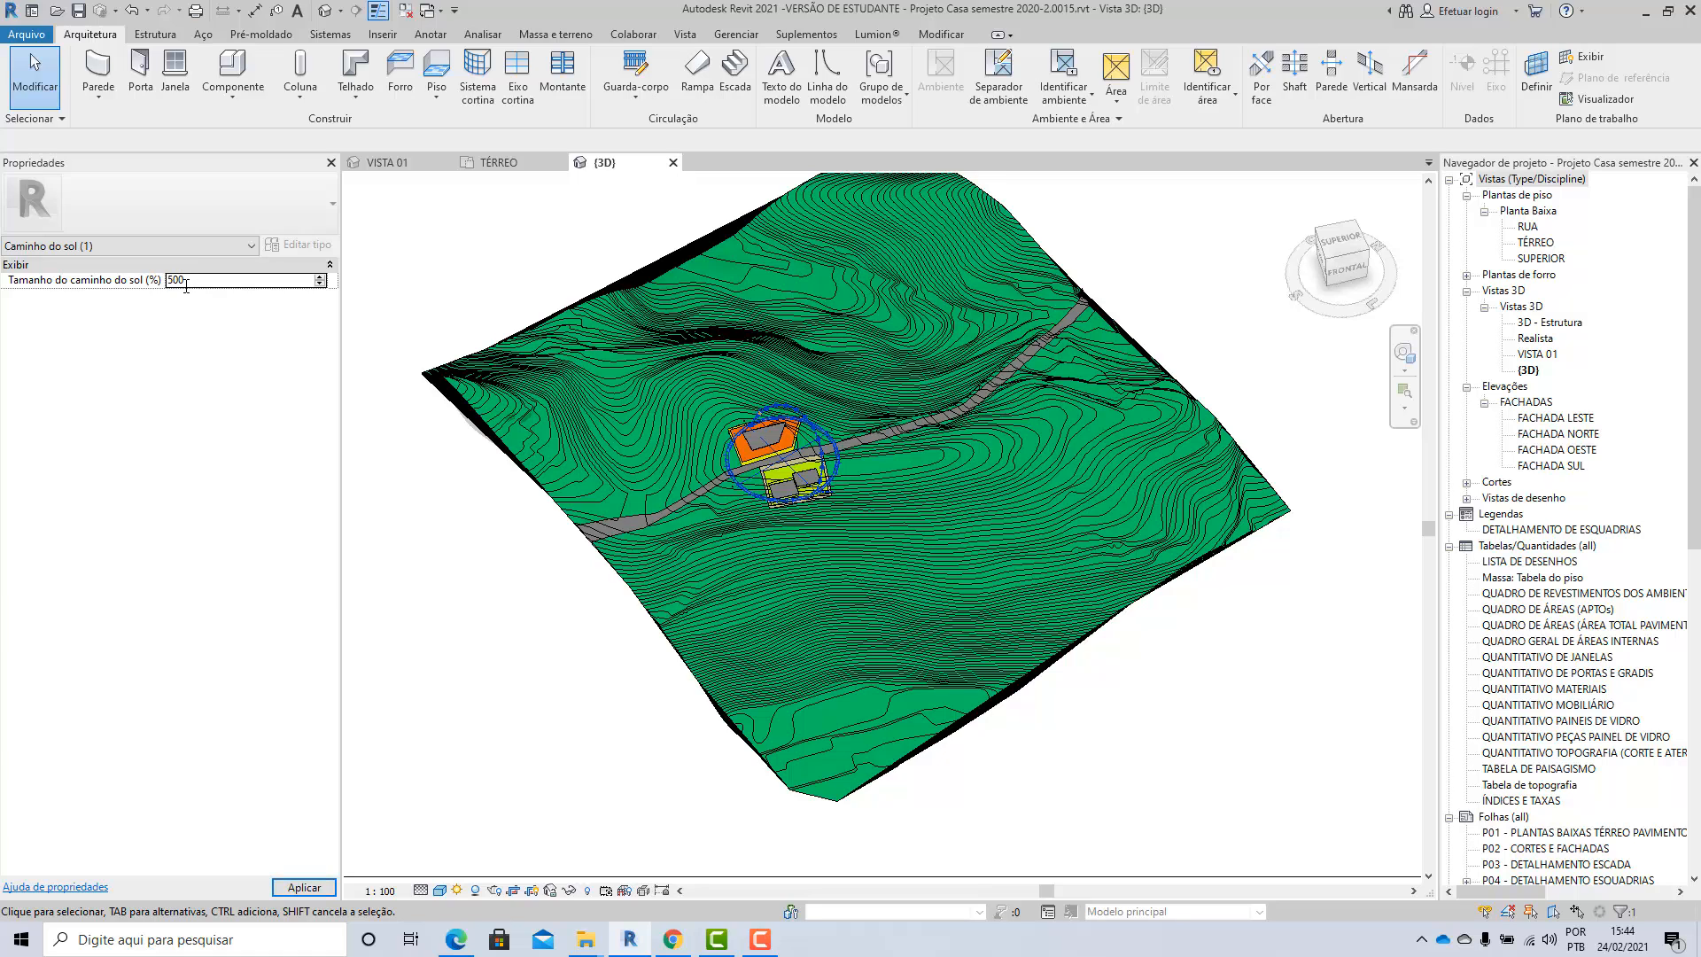
{"action": "scroll", "coordinate": [770, 631], "scroll_direction": "down", "scroll_amount": 3}
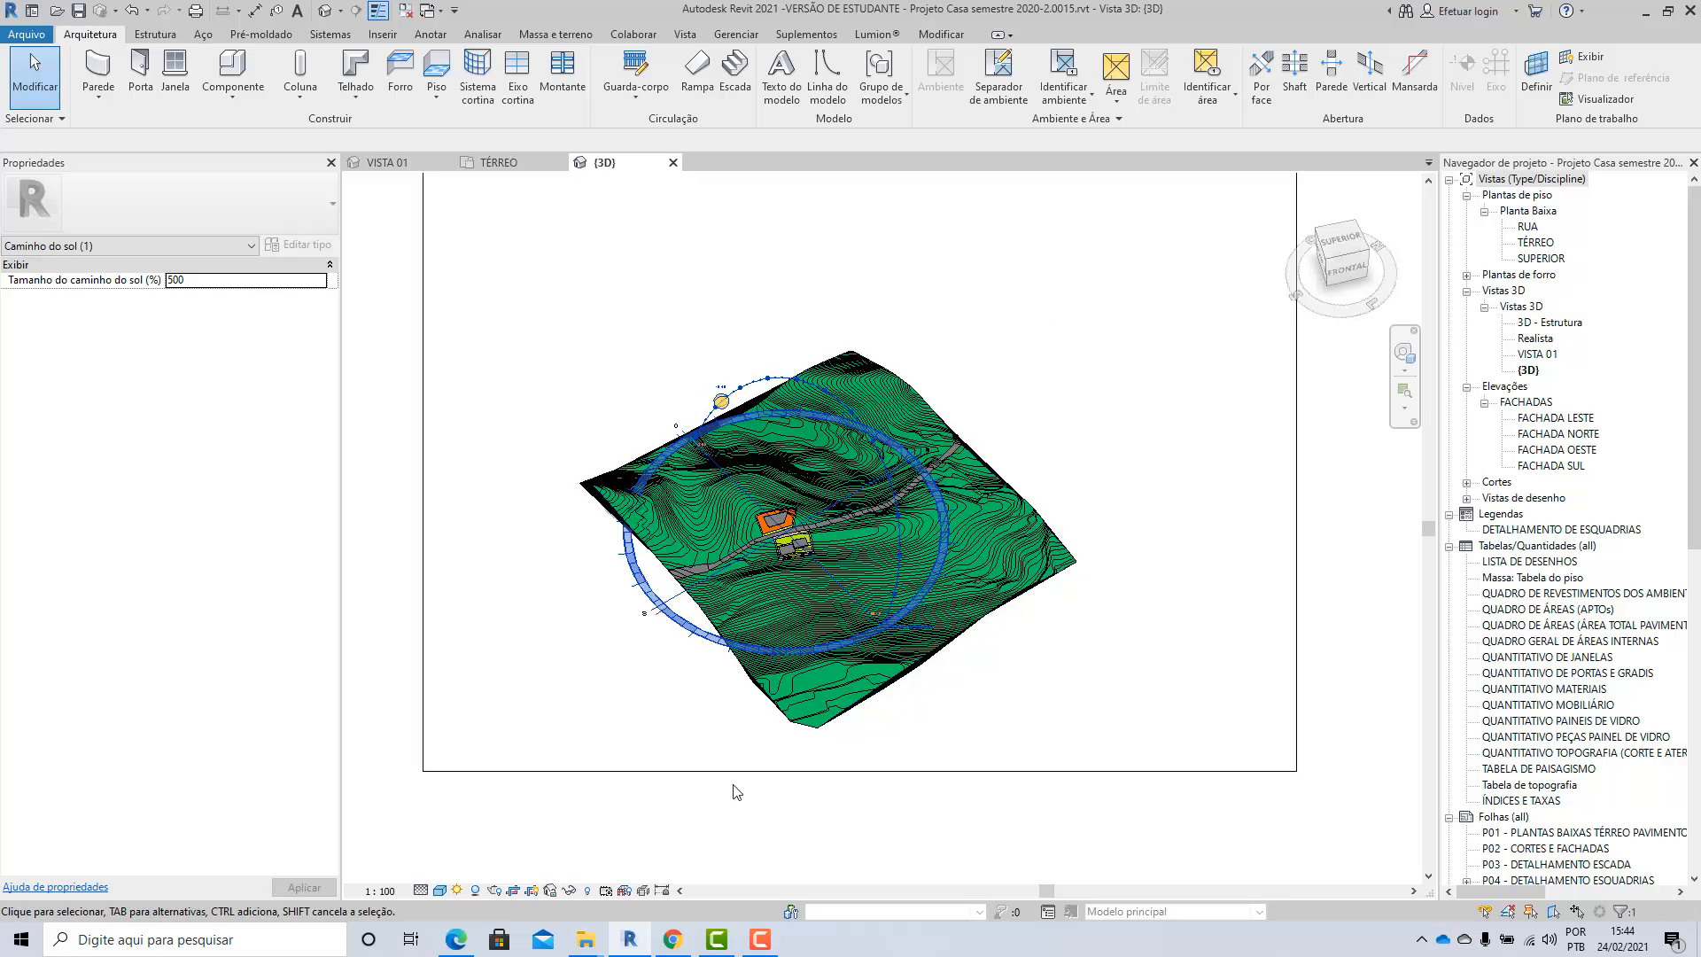
Step: Select the 3D view's crop region and enlarge it on all four sides around the terrain
{"action": "scroll", "coordinate": [606, 526], "scroll_direction": "down", "scroll_amount": 3}
{"action": "left_click", "coordinate": [649, 646]}
{"action": "left_click", "coordinate": [709, 632]}
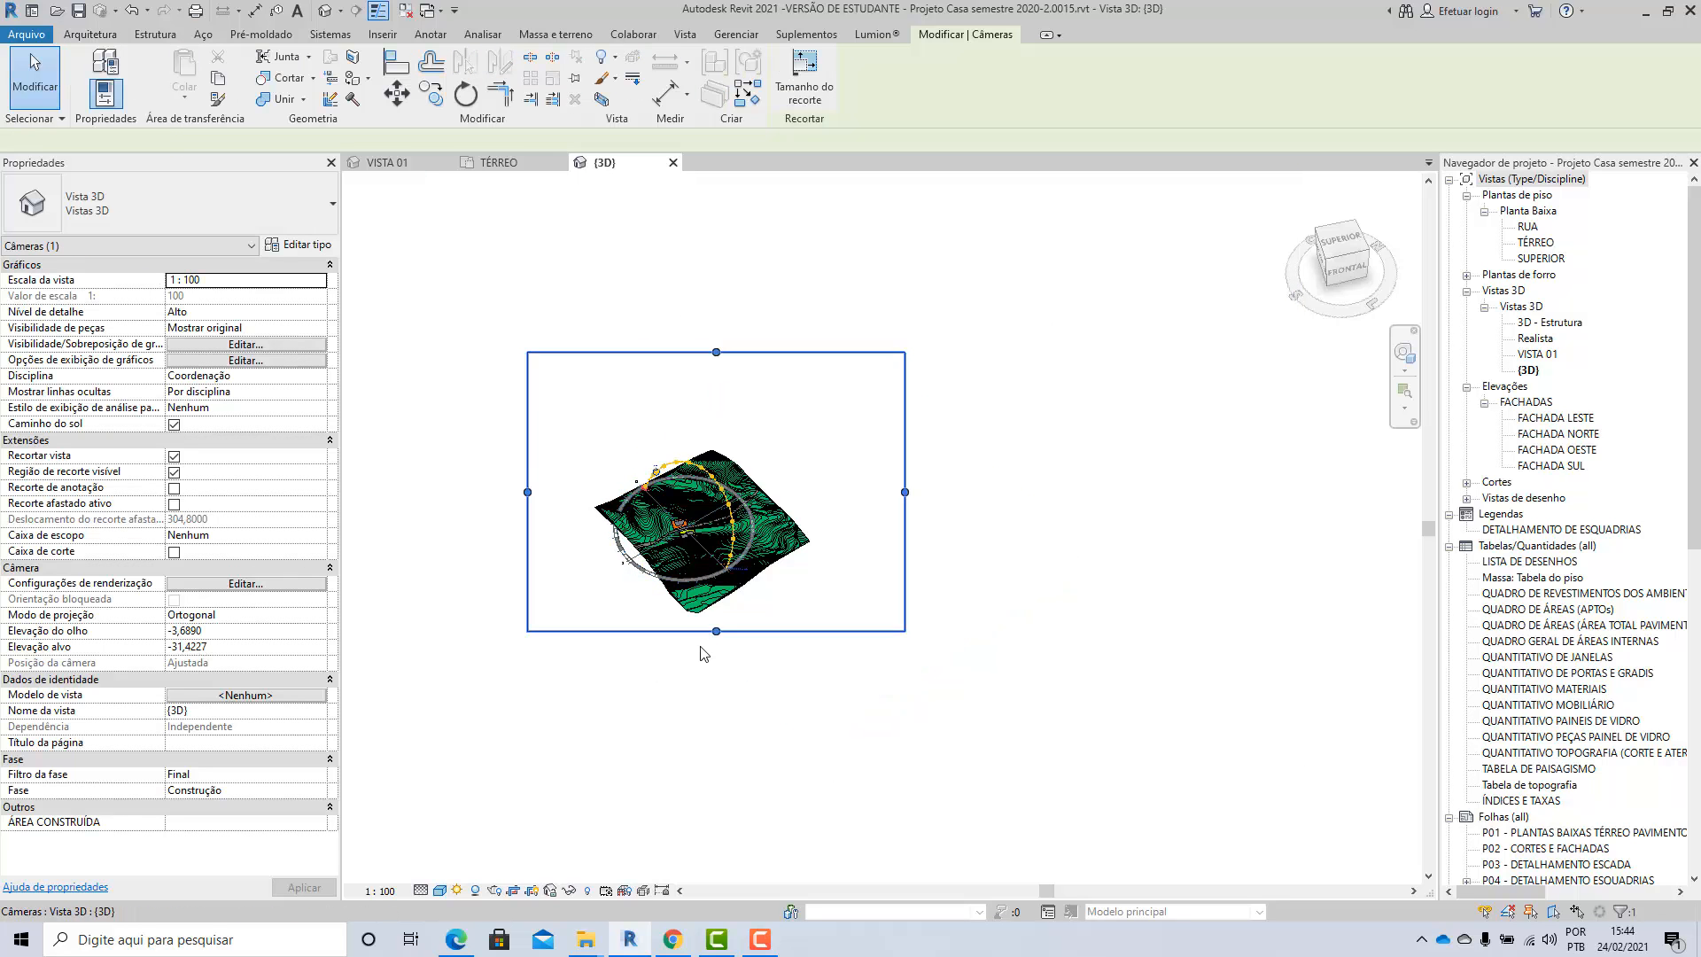
{"action": "left_click_drag", "start_coordinate": [717, 631], "coordinate": [716, 778]}
{"action": "left_click_drag", "start_coordinate": [528, 565], "coordinate": [415, 567]}
{"action": "left_click_drag", "start_coordinate": [905, 565], "coordinate": [1067, 567]}
{"action": "left_click_drag", "start_coordinate": [743, 354], "coordinate": [744, 284]}
Step: Enable the section box for the 3D view and inspect it around the terrain
{"action": "scroll", "coordinate": [581, 581], "scroll_direction": "up", "scroll_amount": 3}
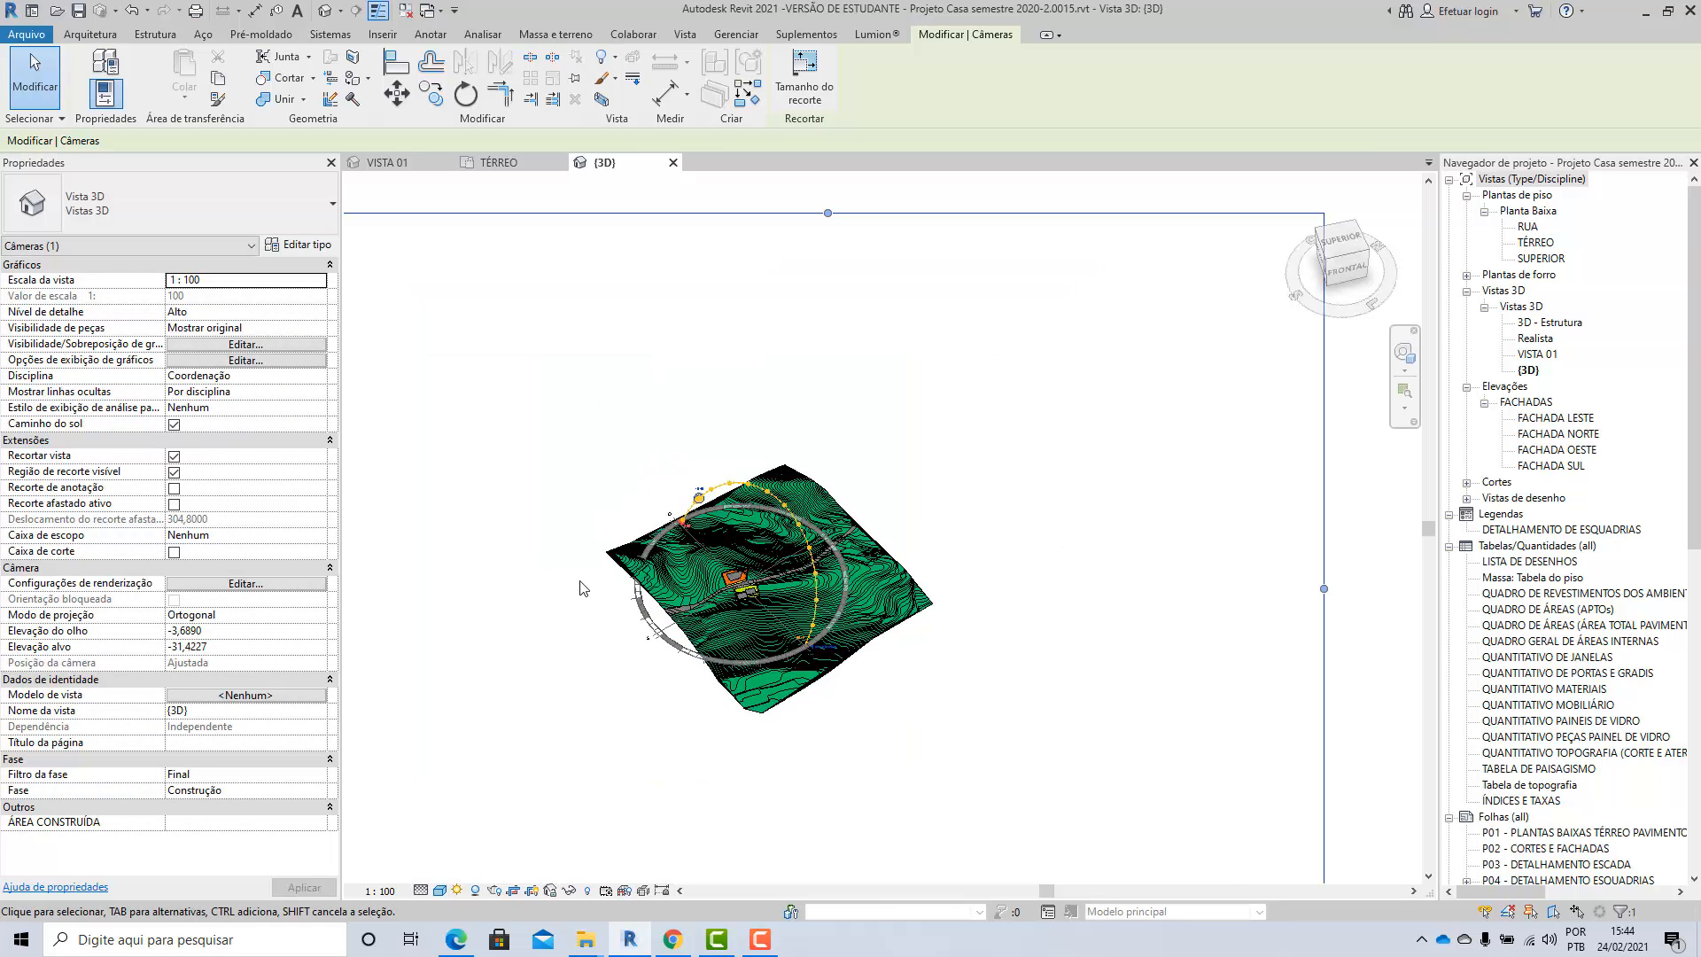
{"action": "scroll", "coordinate": [638, 751], "scroll_direction": "up", "scroll_amount": 2}
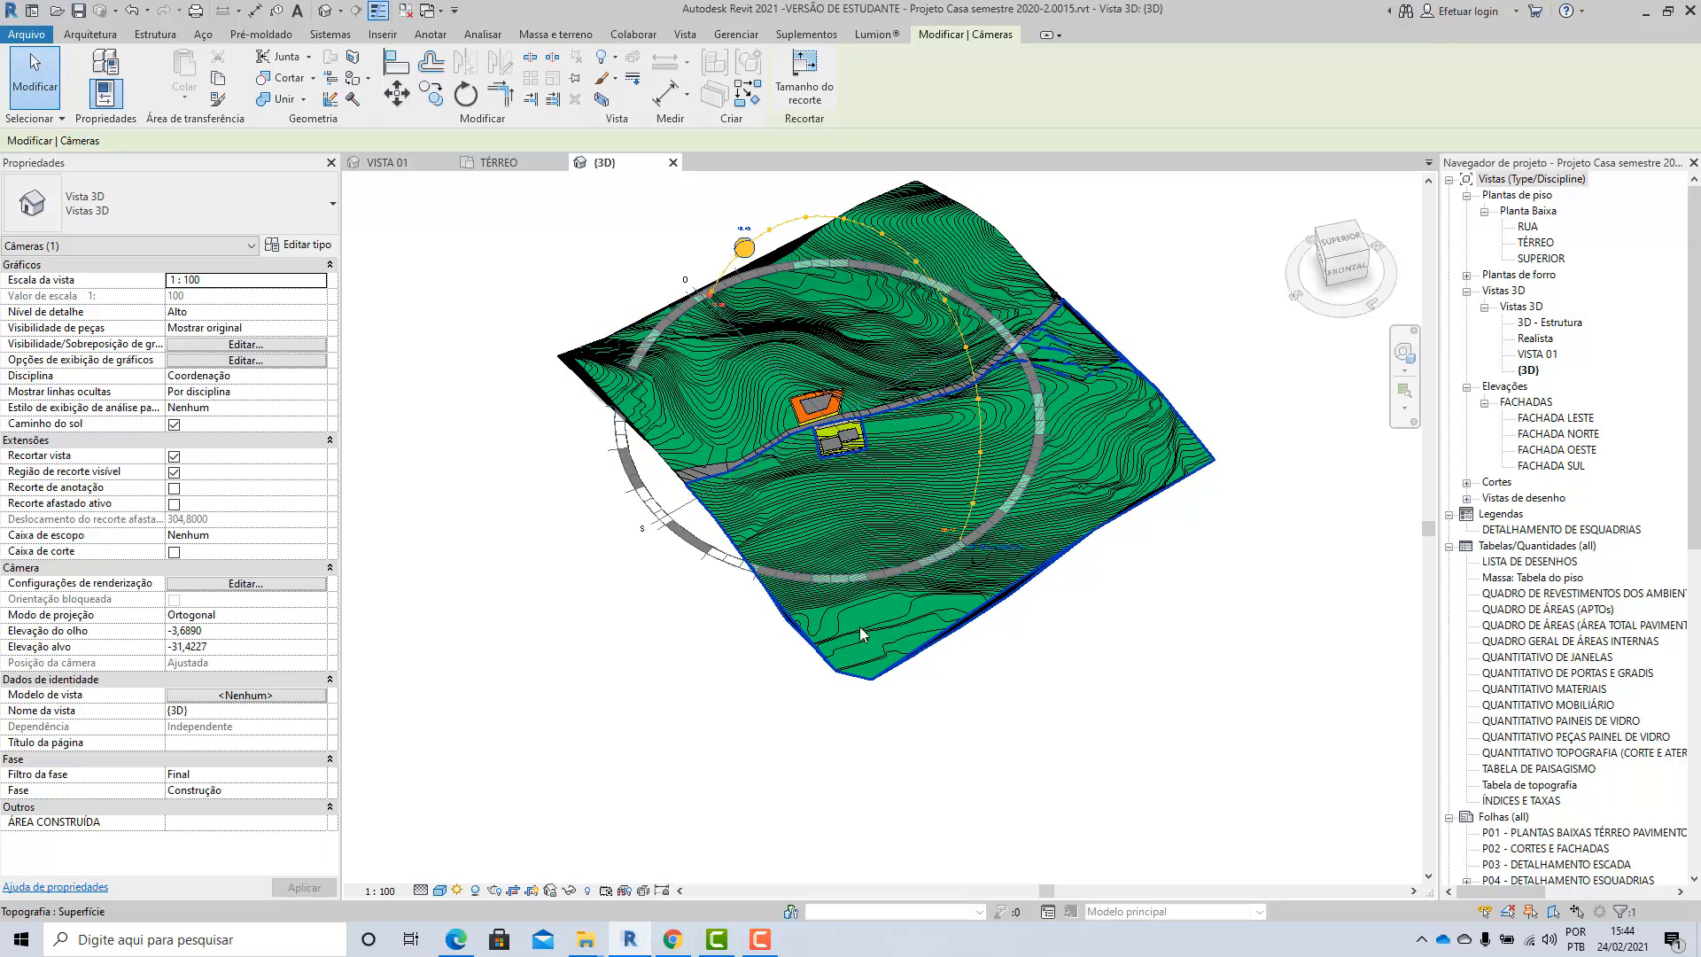
{"action": "scroll", "coordinate": [753, 629], "scroll_direction": "down", "scroll_amount": 2}
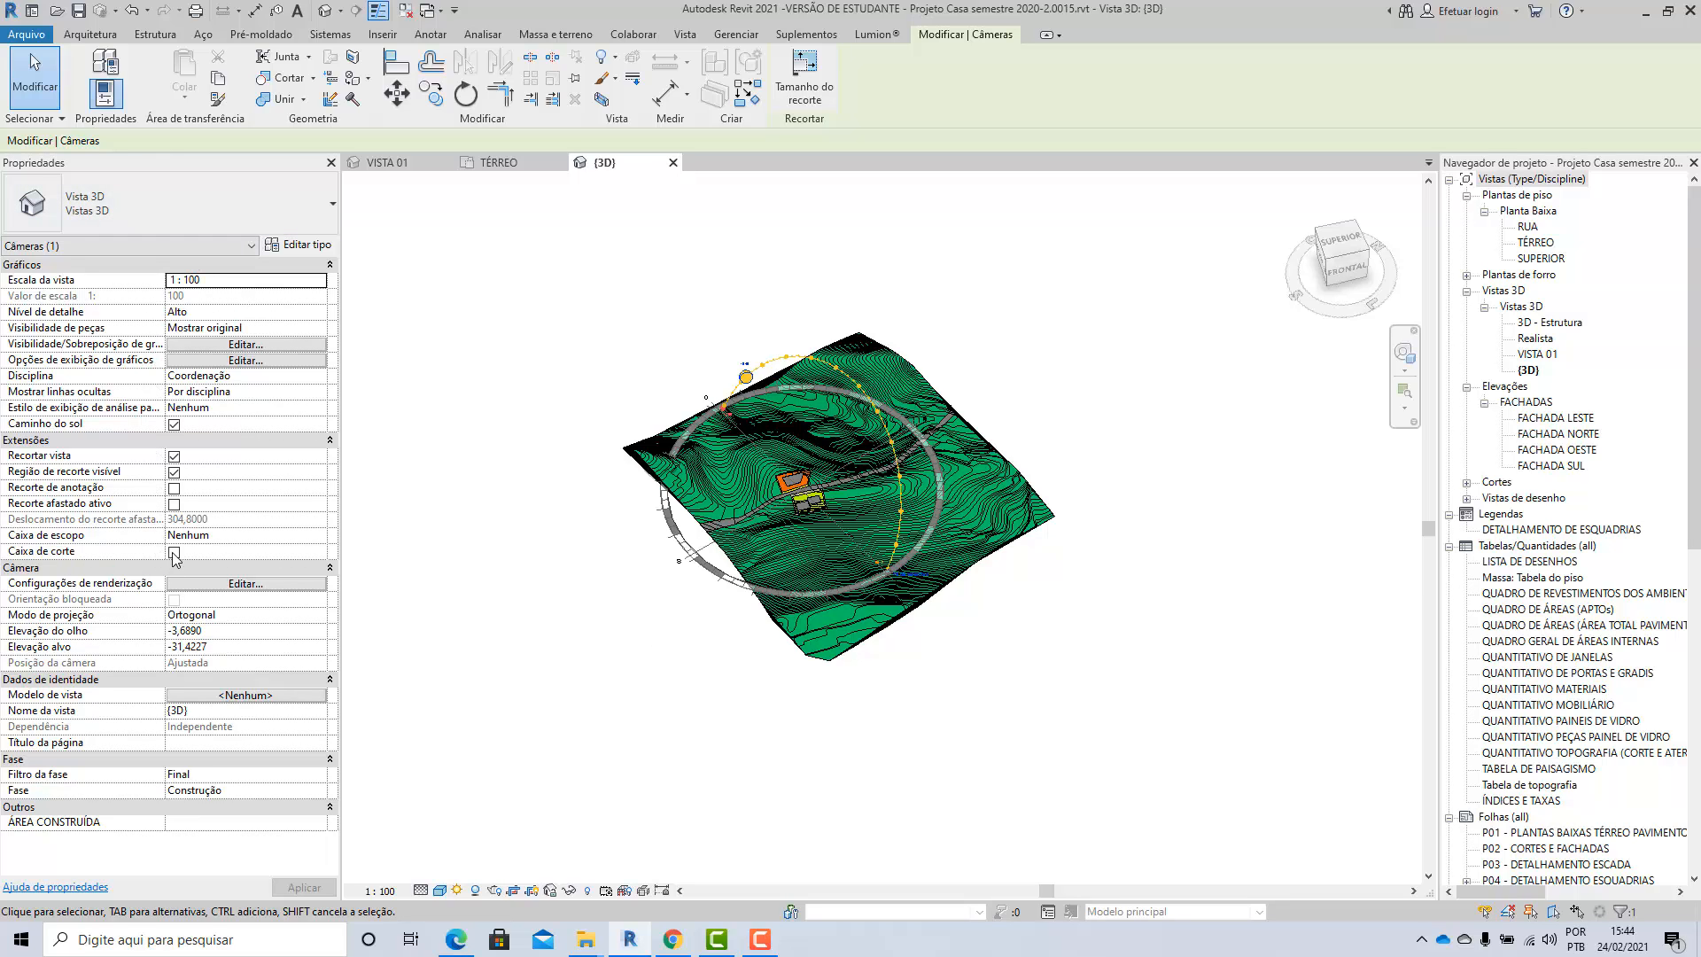
{"action": "left_click", "coordinate": [174, 553]}
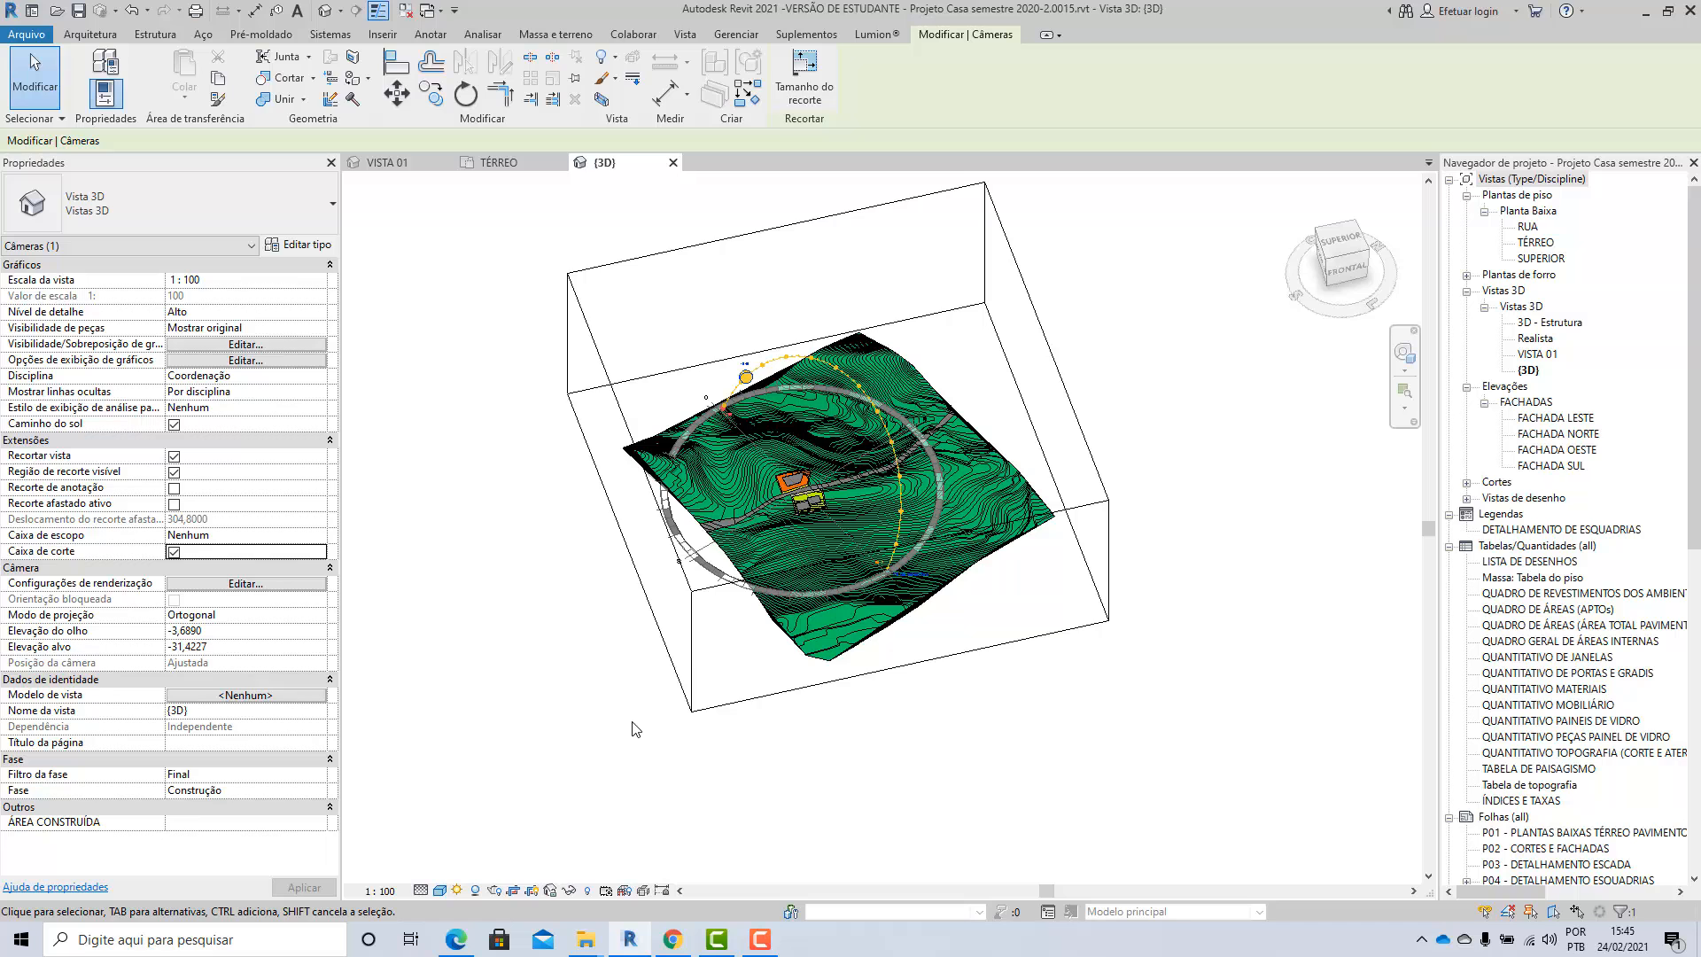
{"action": "middle_click_drag", "start_coordinate": [681, 788], "coordinate": [827, 786], "text": "shift"}
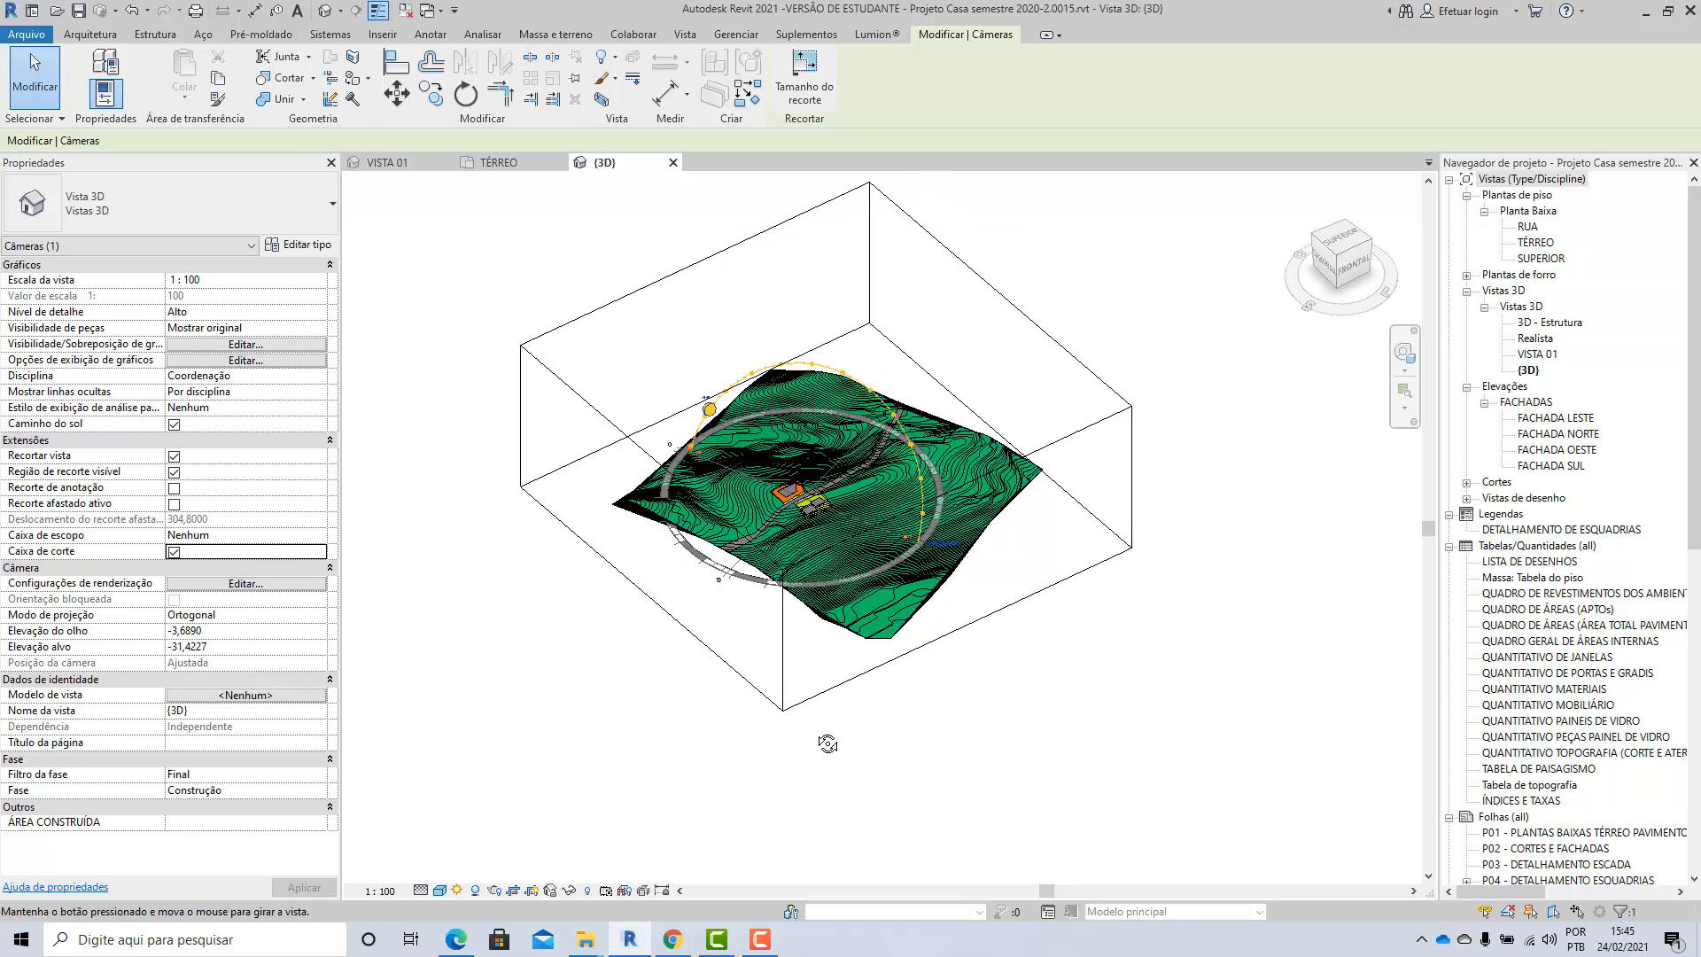
Step: Extend the crop region's upper, left and lower edges further away from the section box
{"action": "scroll", "coordinate": [809, 293], "scroll_direction": "down", "scroll_amount": 2}
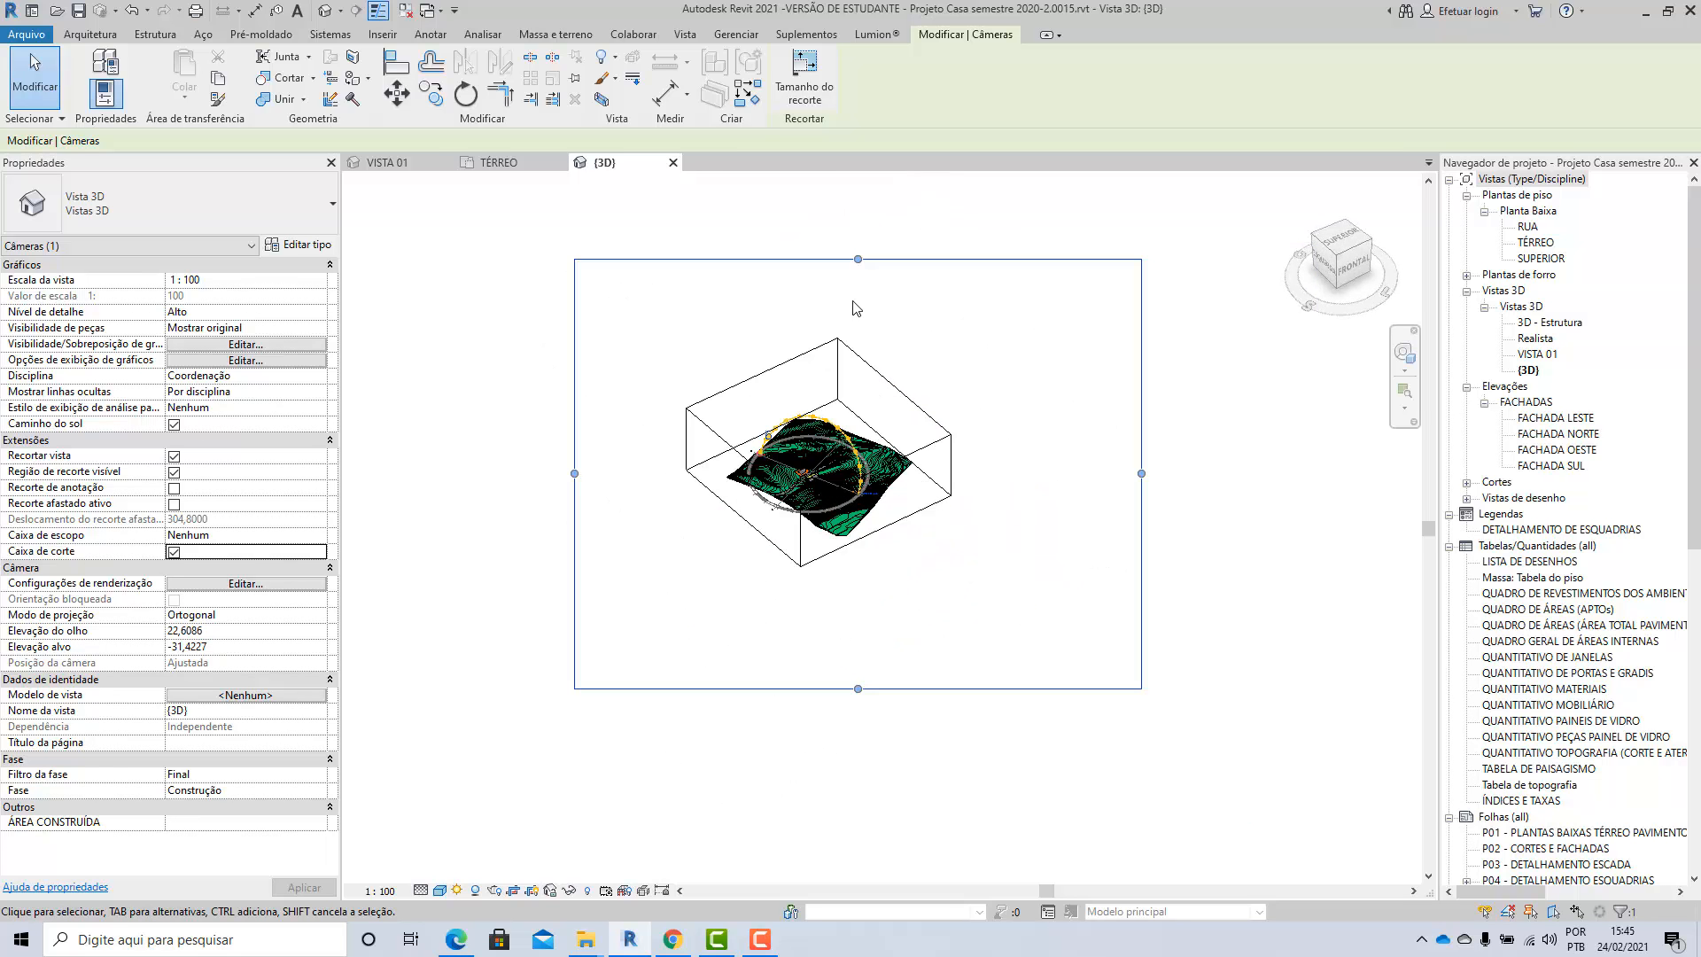
{"action": "left_click_drag", "start_coordinate": [857, 259], "coordinate": [851, 172]}
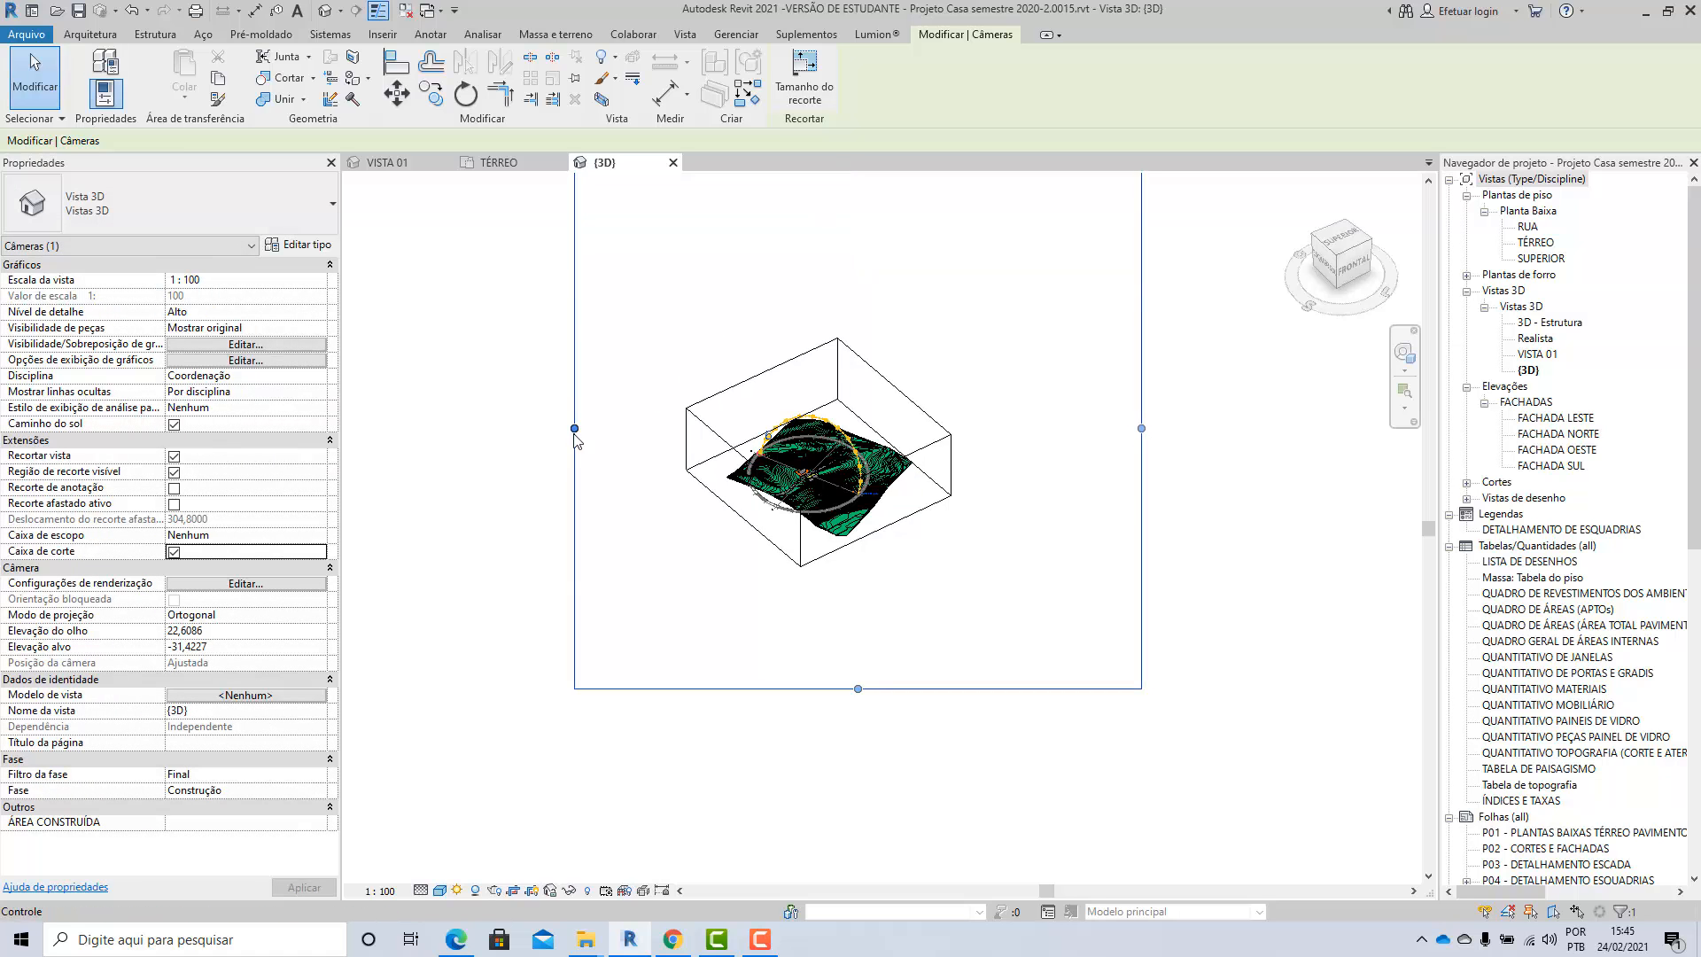
{"action": "left_click_drag", "start_coordinate": [574, 429], "coordinate": [454, 428]}
{"action": "left_click_drag", "start_coordinate": [797, 689], "coordinate": [797, 796]}
Step: Disable the section box in the 3D view
{"action": "scroll", "coordinate": [802, 514], "scroll_direction": "up", "scroll_amount": 5}
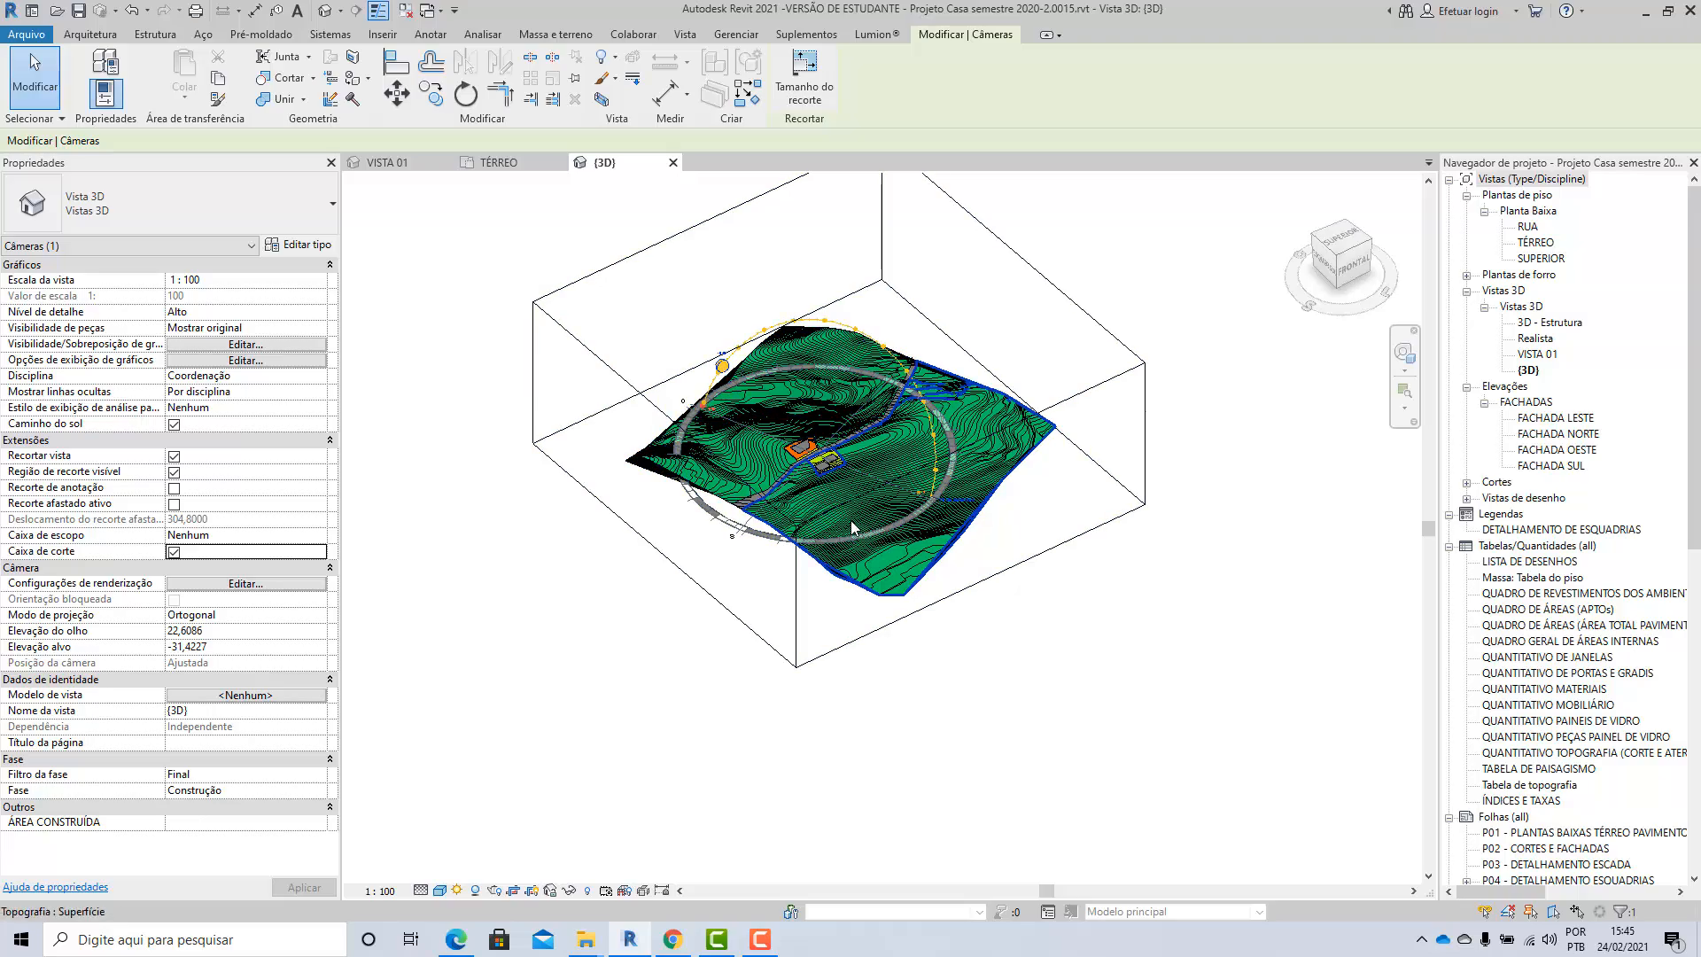
{"action": "middle_click_drag", "start_coordinate": [906, 505], "coordinate": [877, 304], "text": "shift"}
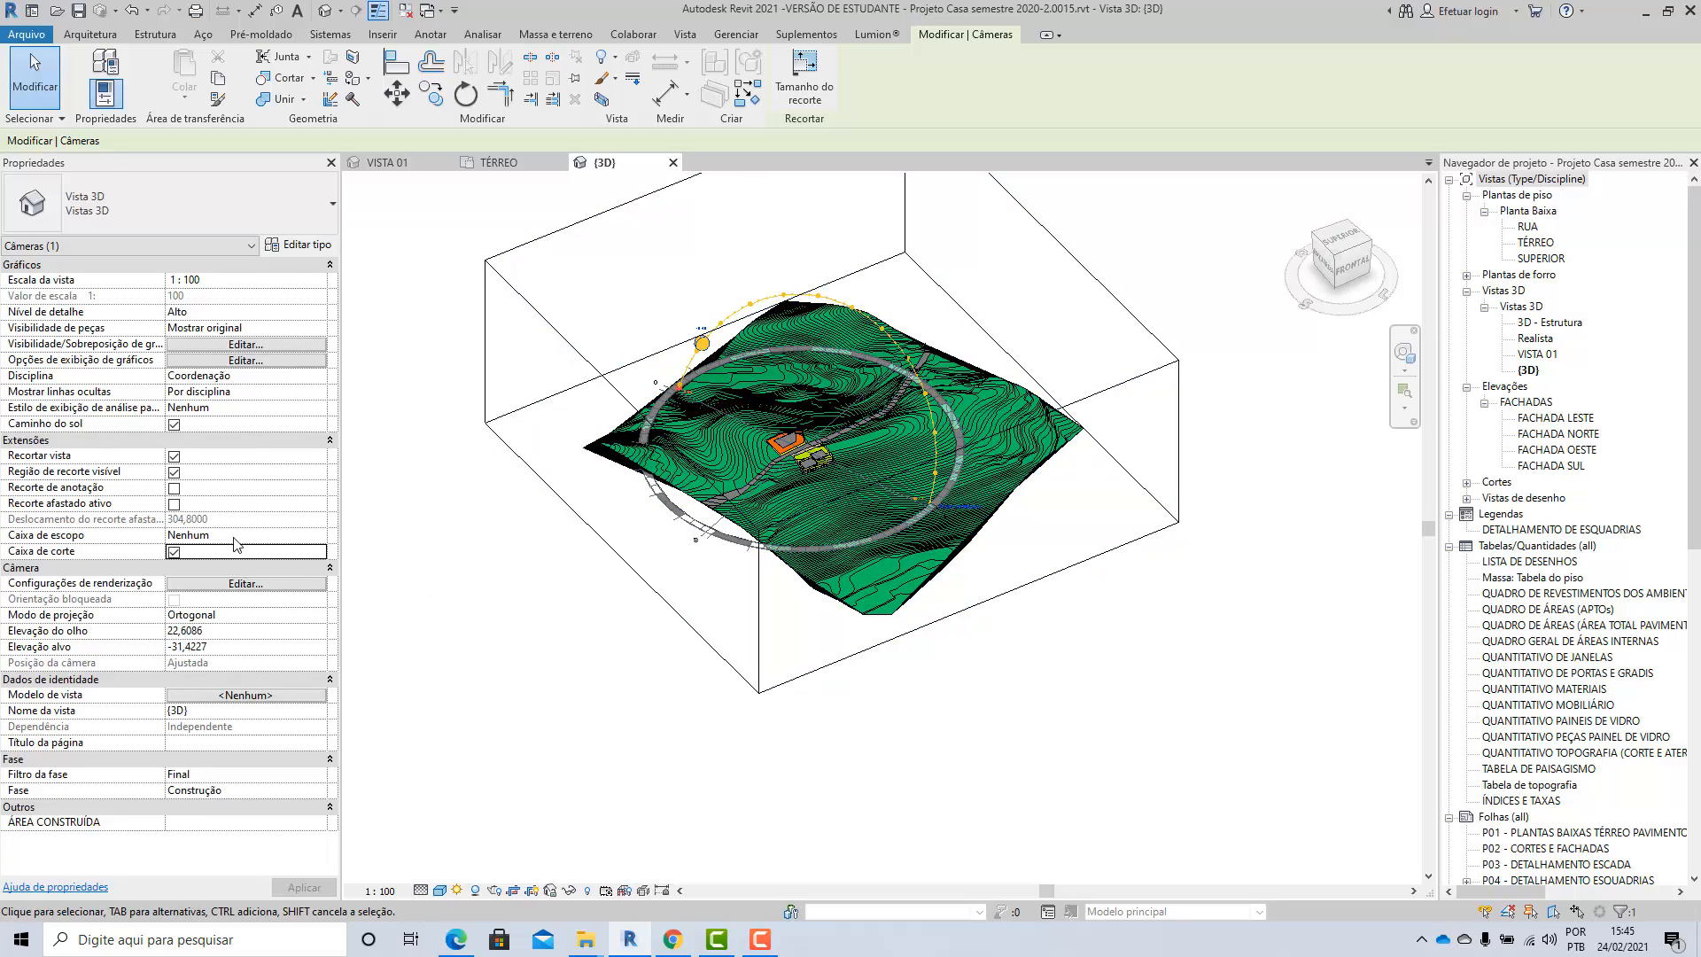
{"action": "left_click", "coordinate": [174, 551]}
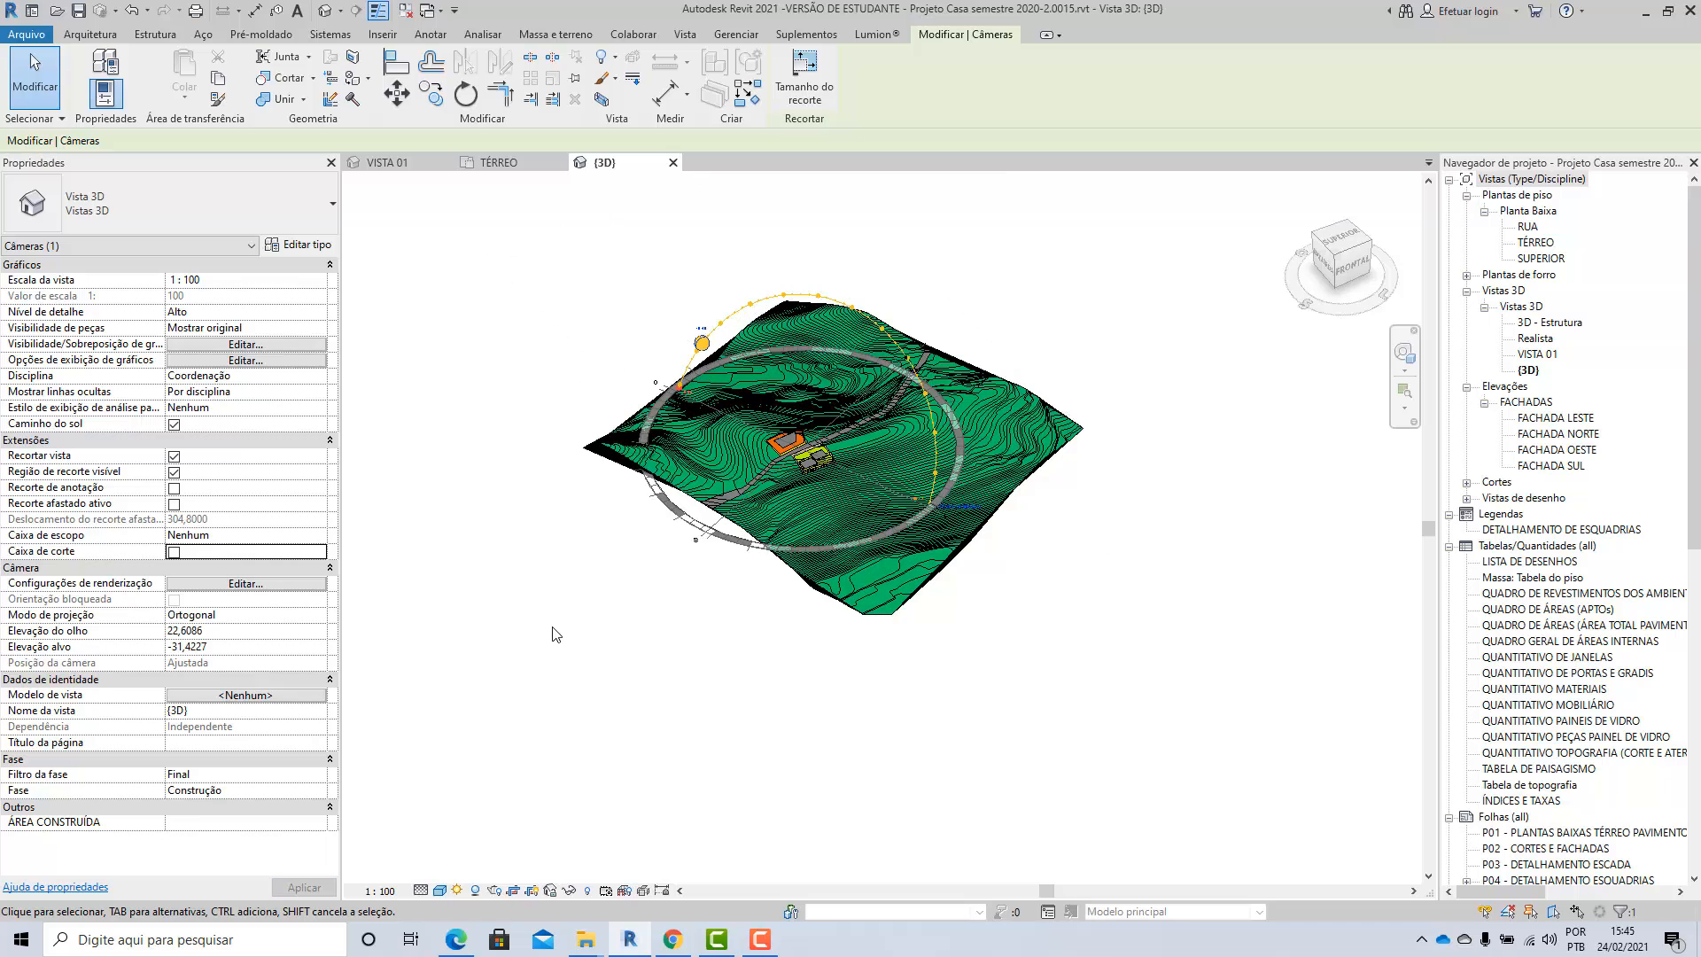
Step: Draw a straight wall about 451 m long outside the terrain, on the south side of the sun path
{"action": "middle_click_drag", "start_coordinate": [817, 609], "coordinate": [673, 638], "text": "shift"}
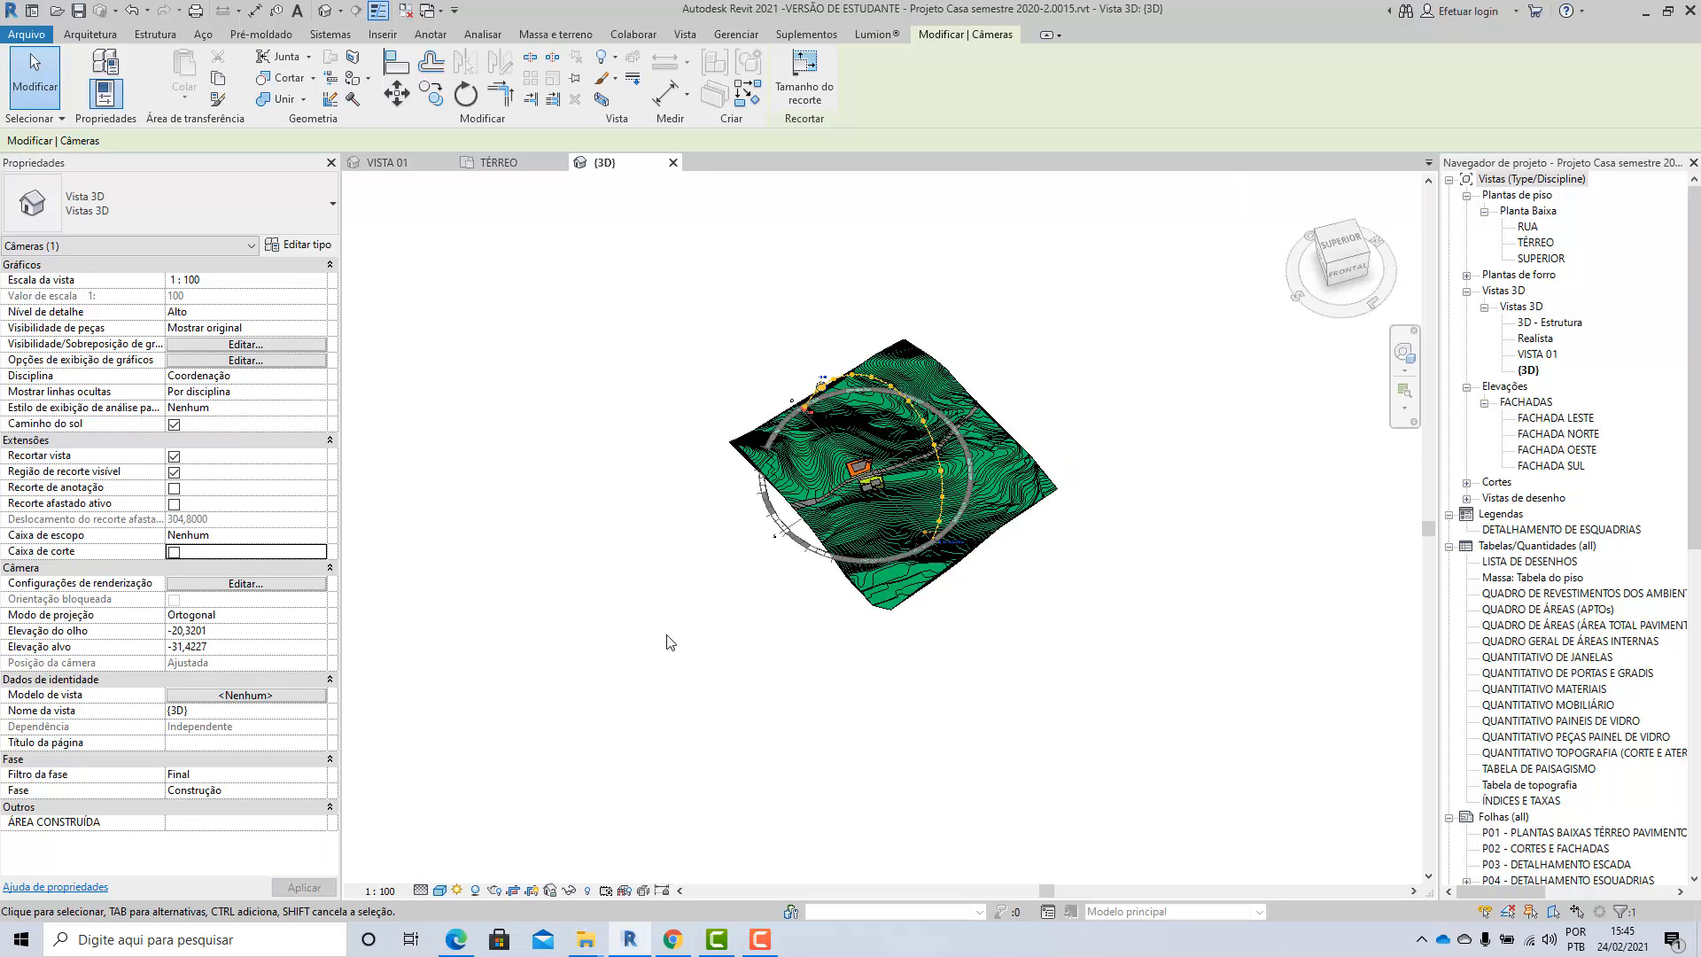
{"action": "left_click", "coordinate": [89, 33]}
{"action": "left_click", "coordinate": [82, 69]}
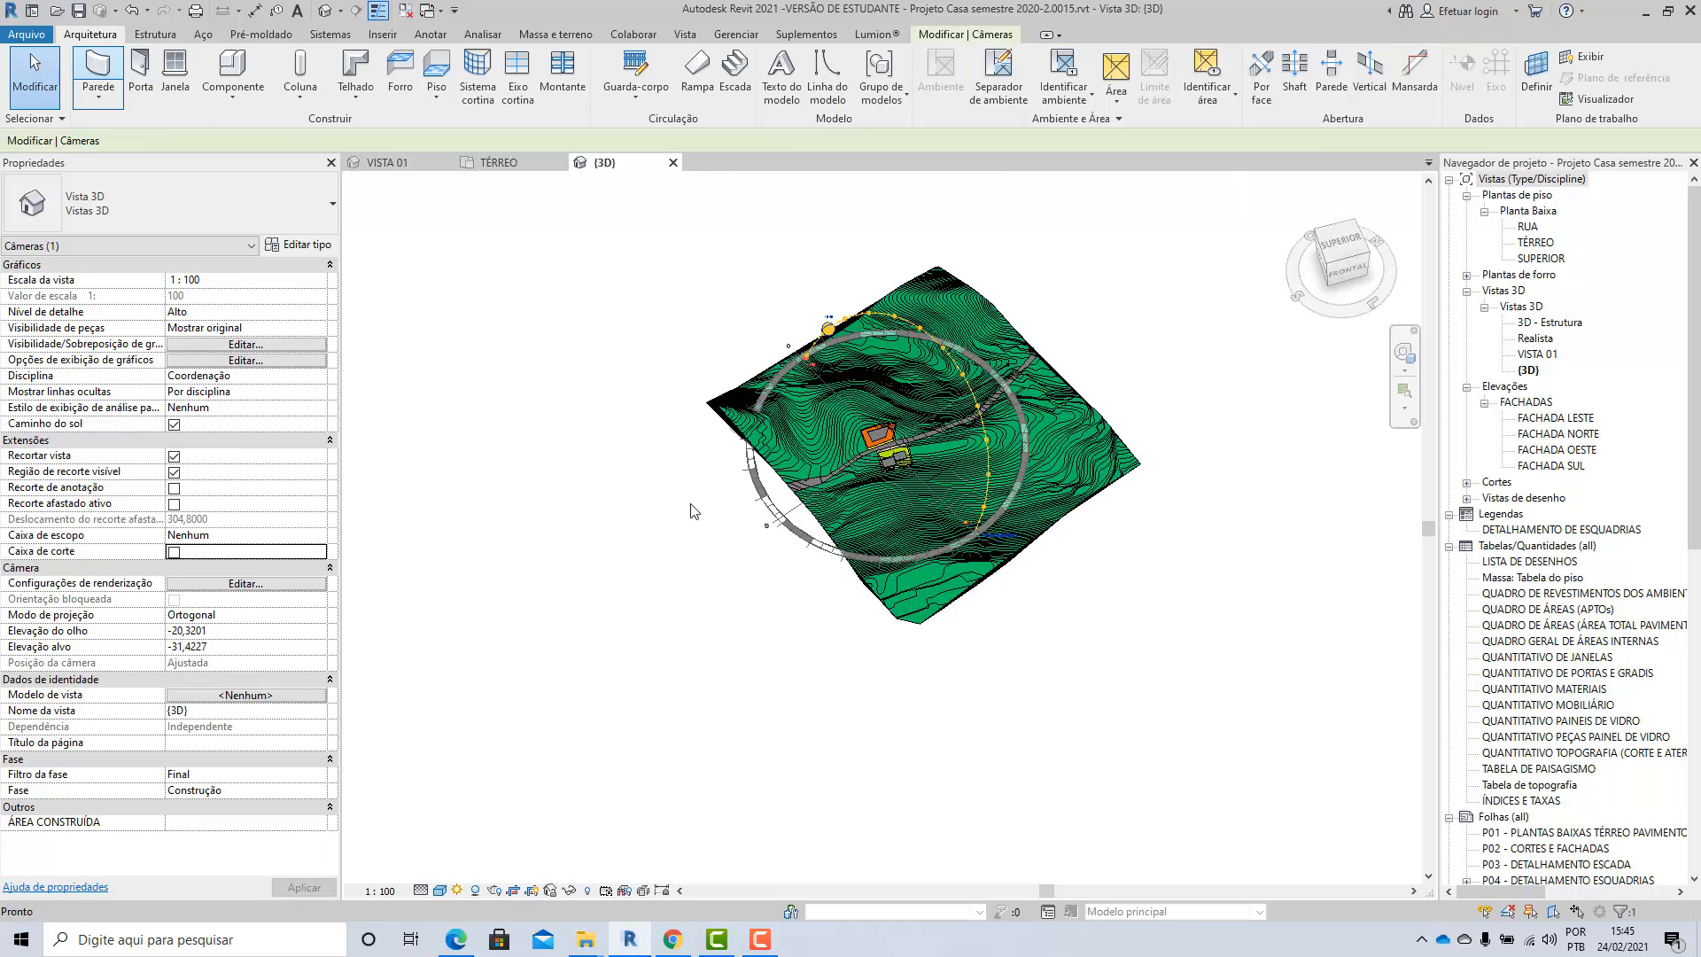
{"action": "left_click", "coordinate": [629, 494]}
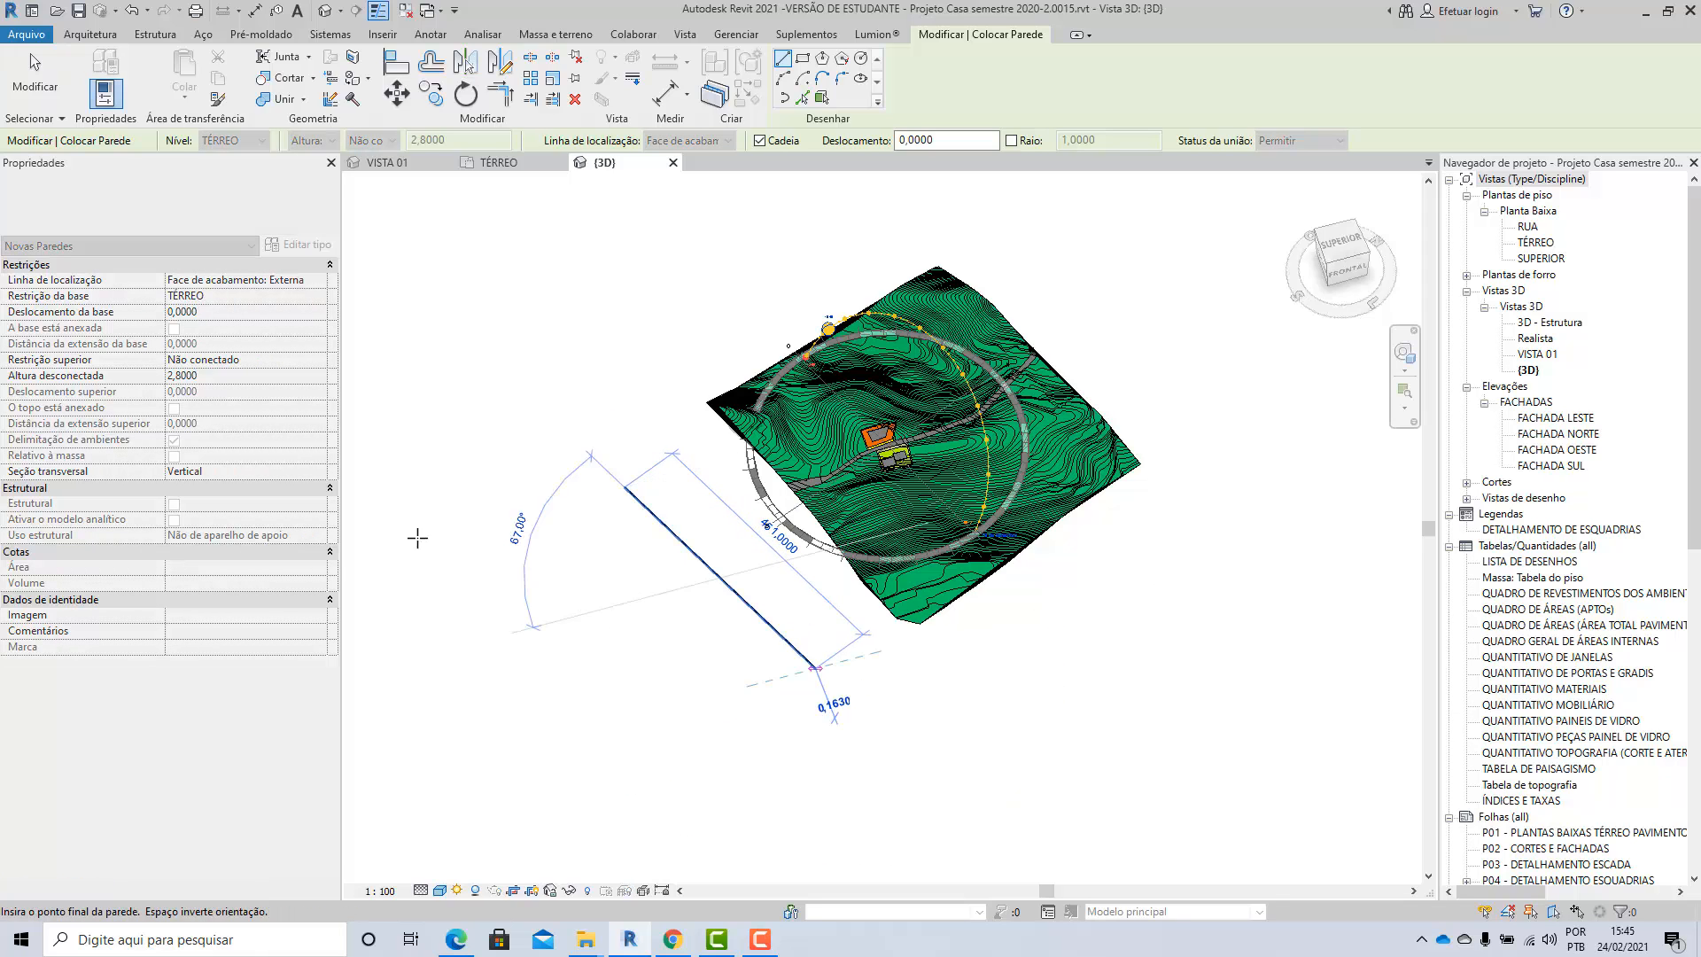
{"action": "left_click", "coordinate": [31, 84]}
Step: Move the long wall further away from the terrain in the 3D view
{"action": "scroll", "coordinate": [762, 638], "scroll_direction": "up", "scroll_amount": 3}
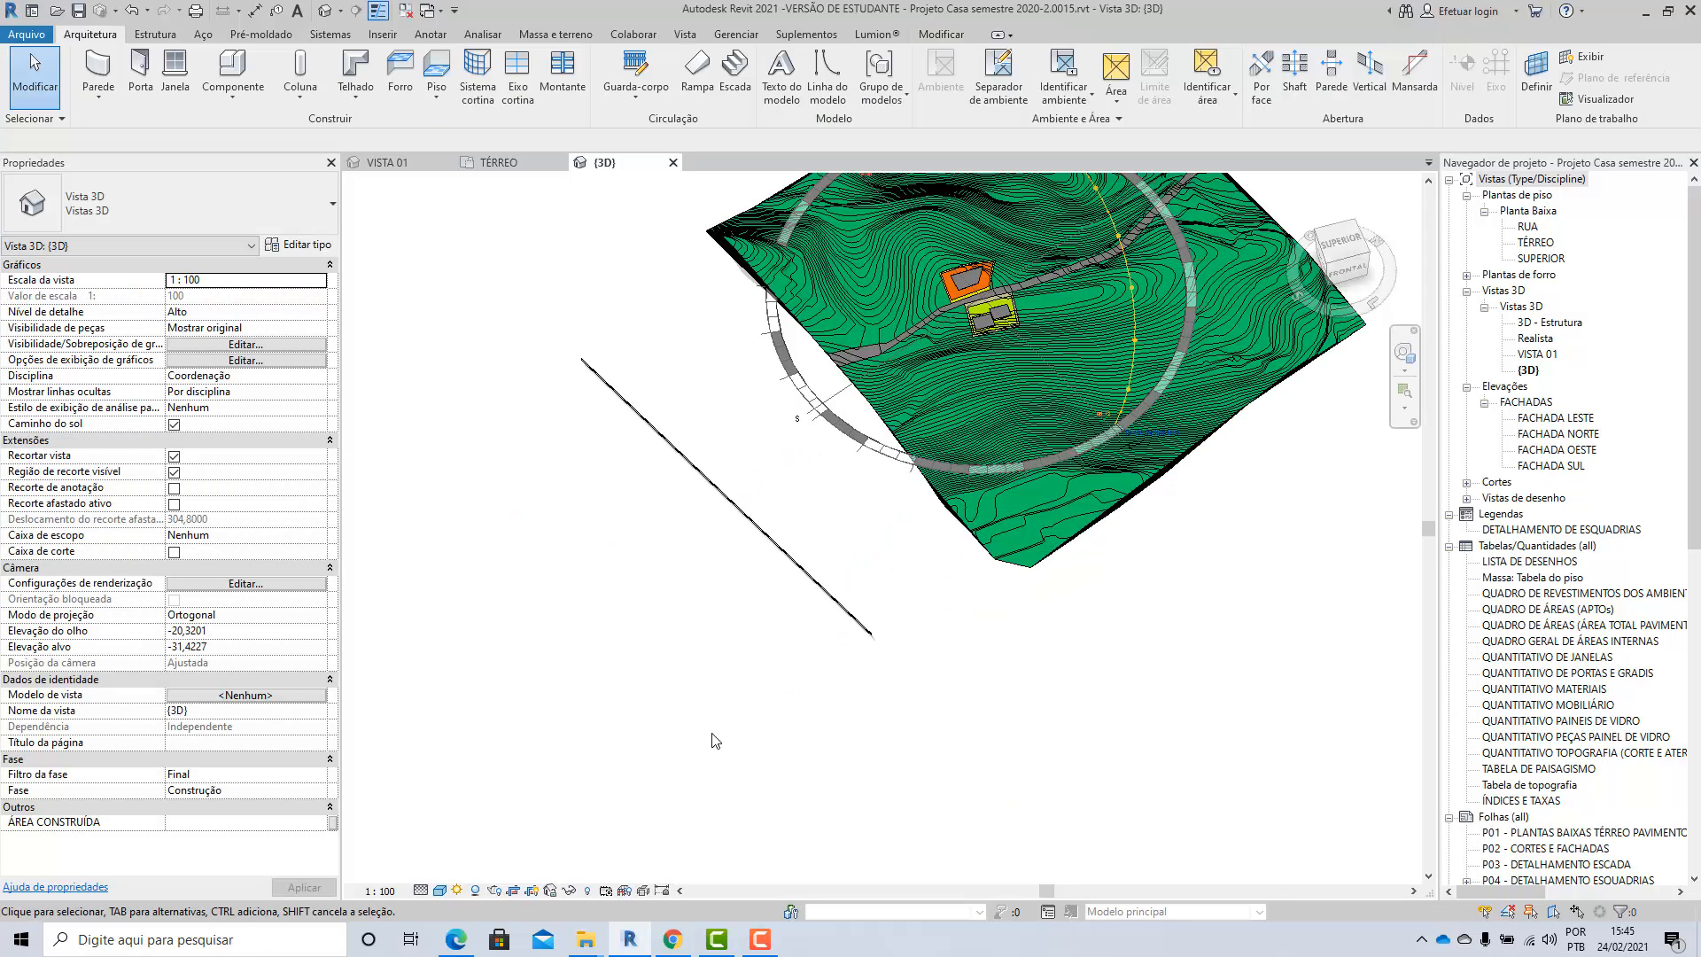
{"action": "scroll", "coordinate": [713, 577], "scroll_direction": "down", "scroll_amount": 1}
{"action": "left_click", "coordinate": [712, 584]}
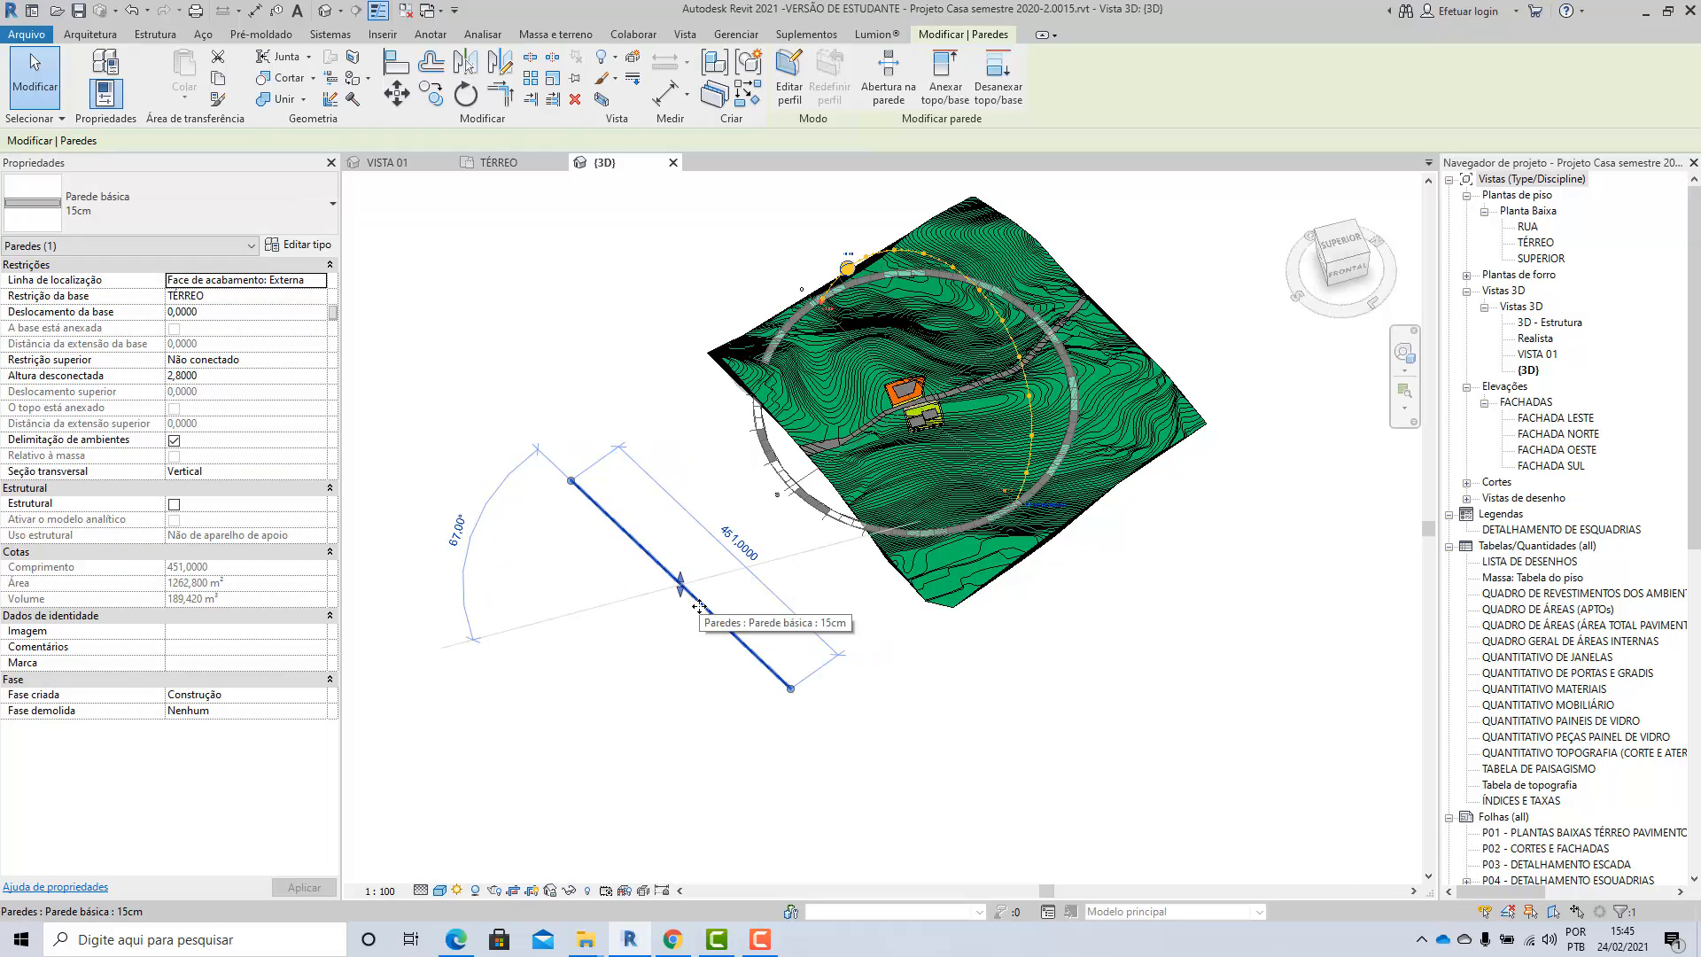
{"action": "left_click_drag", "start_coordinate": [699, 609], "coordinate": [630, 591]}
{"action": "left_click", "coordinate": [626, 692]}
{"action": "scroll", "coordinate": [719, 538], "scroll_direction": "down", "scroll_amount": 2}
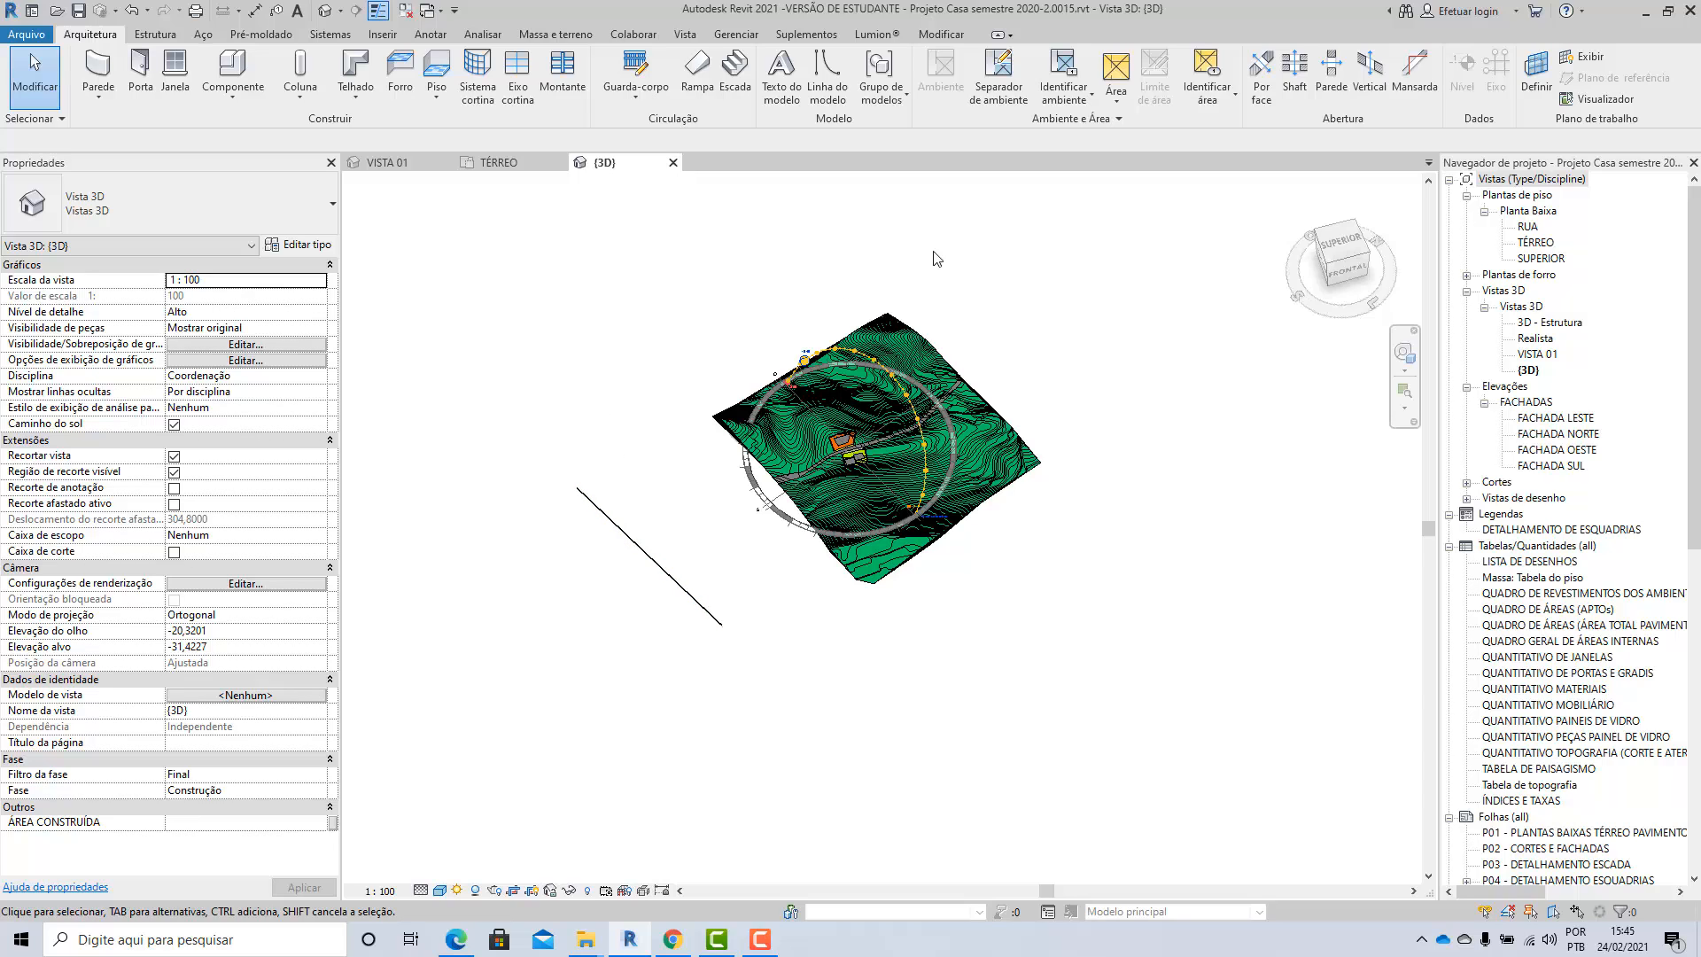
Step: Enable the section box for the 3D view, and undo it together with the wall move
{"action": "left_click", "coordinate": [174, 551]}
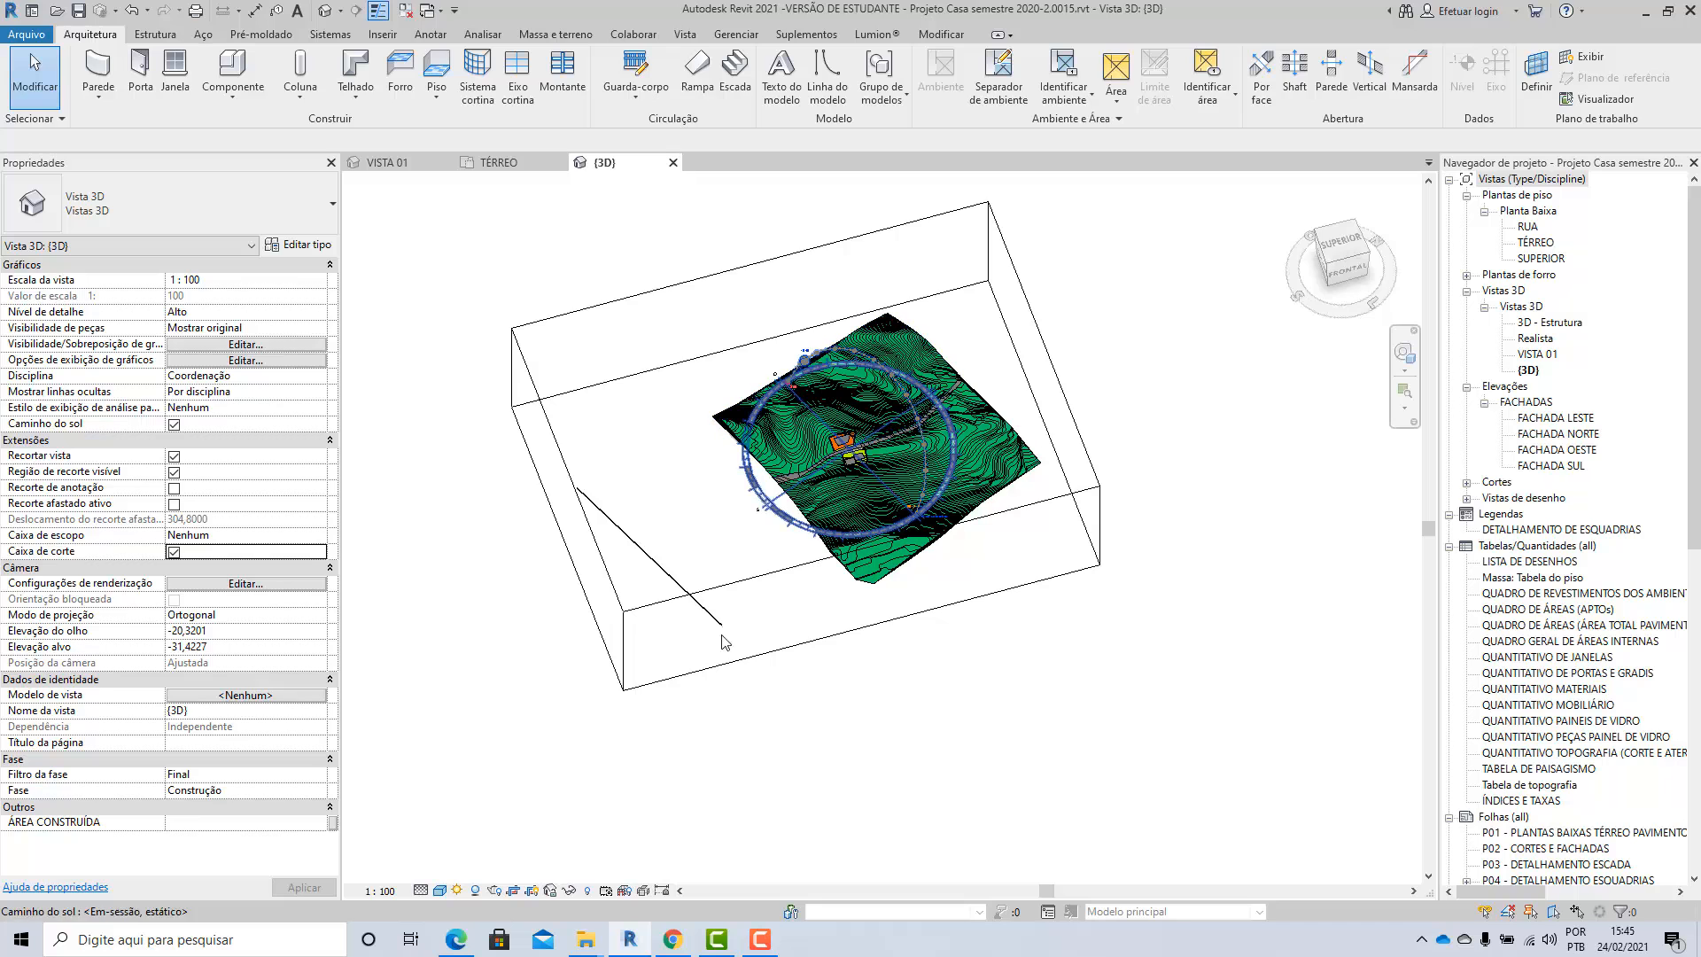
{"action": "key", "text": "ctrl+z"}
{"action": "scroll", "coordinate": [906, 666], "scroll_direction": "up", "scroll_amount": 2}
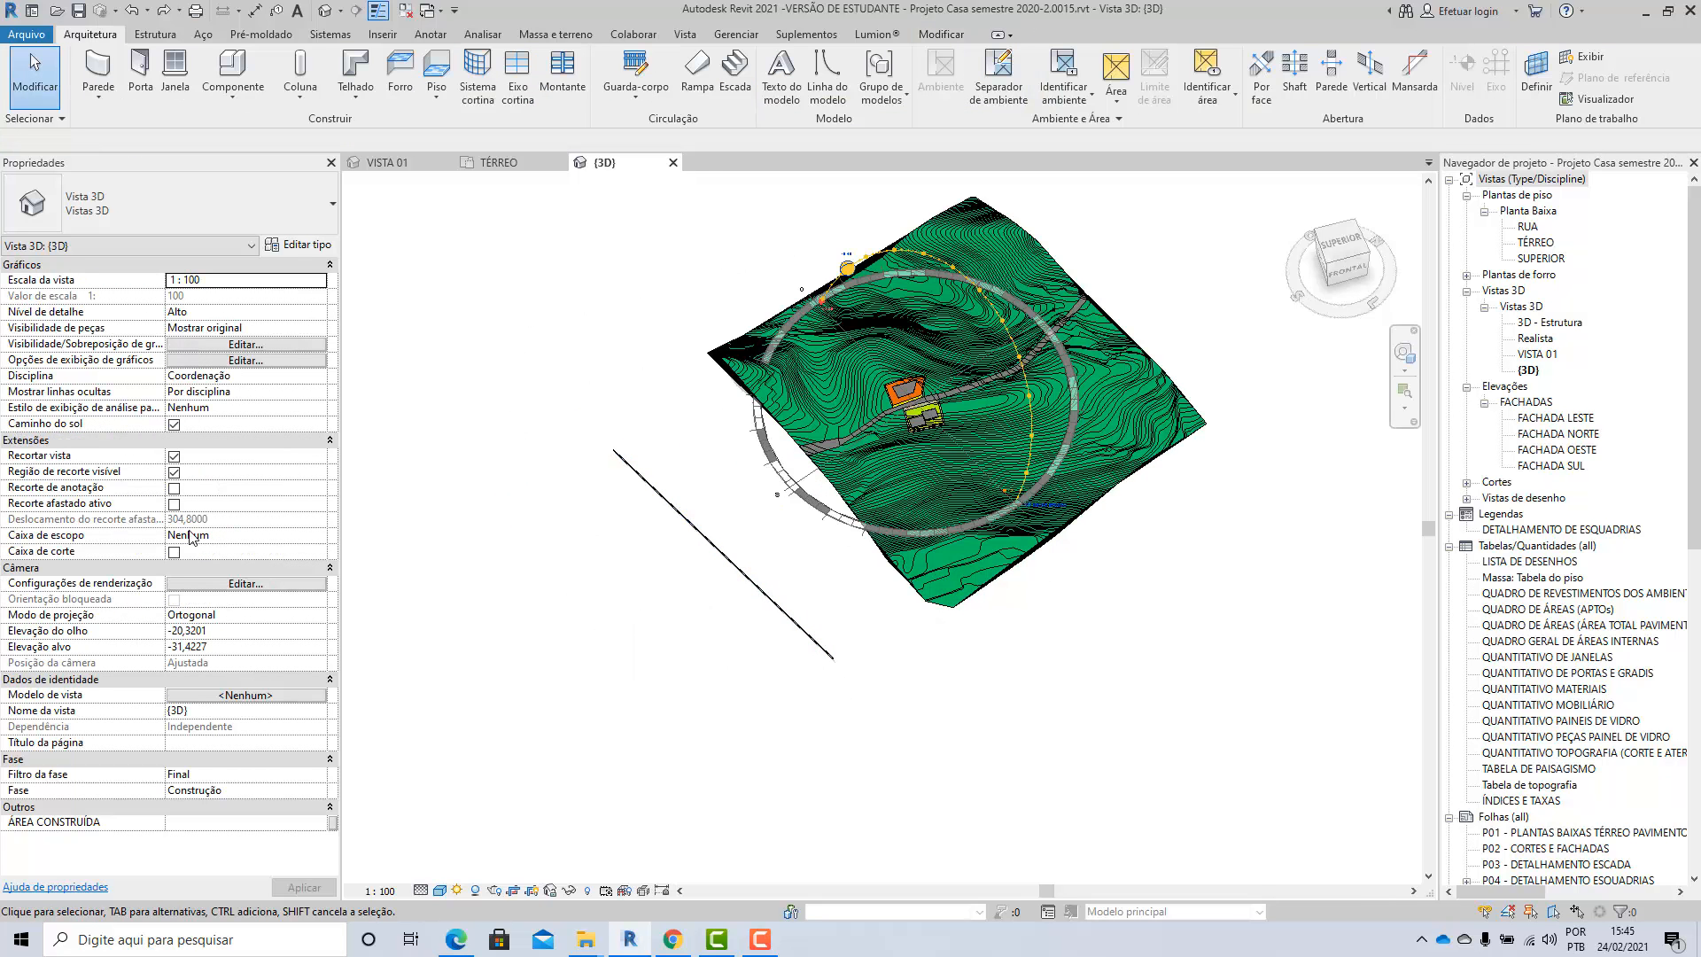
Step: Enable the section box for the 3D view and delete the long wall beside the terrain
{"action": "left_click", "coordinate": [174, 551]}
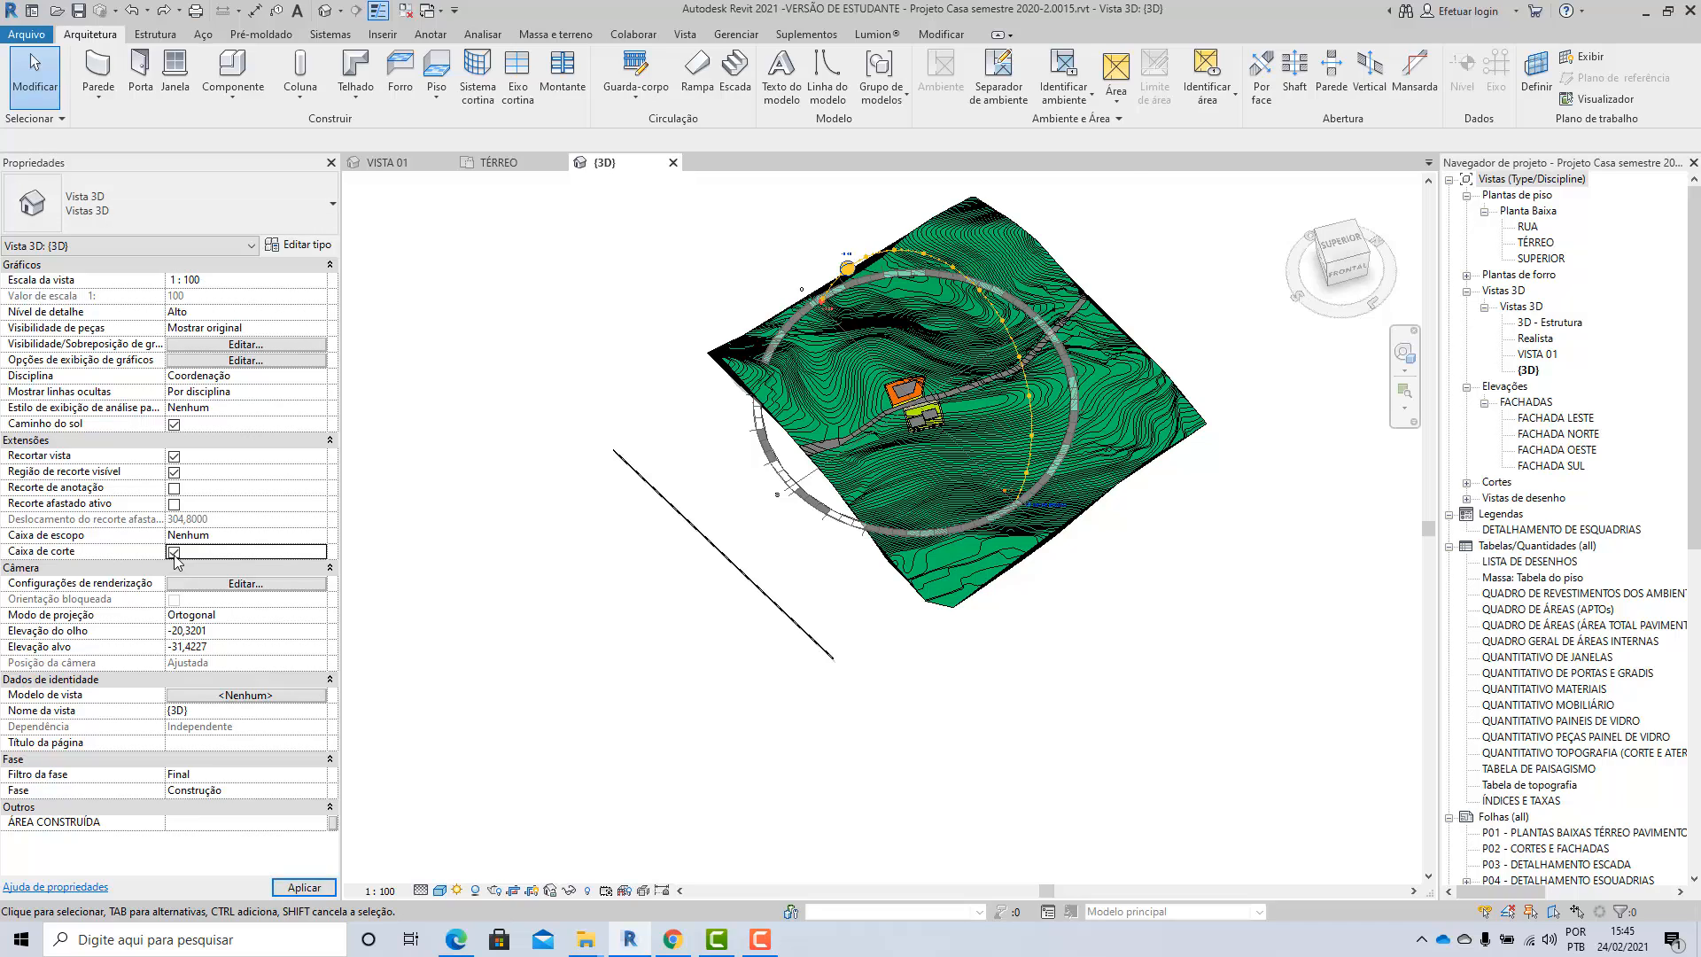
{"action": "middle_click_drag", "start_coordinate": [758, 742], "coordinate": [899, 595], "text": "shift"}
{"action": "scroll", "coordinate": [815, 591], "scroll_direction": "down", "scroll_amount": 3}
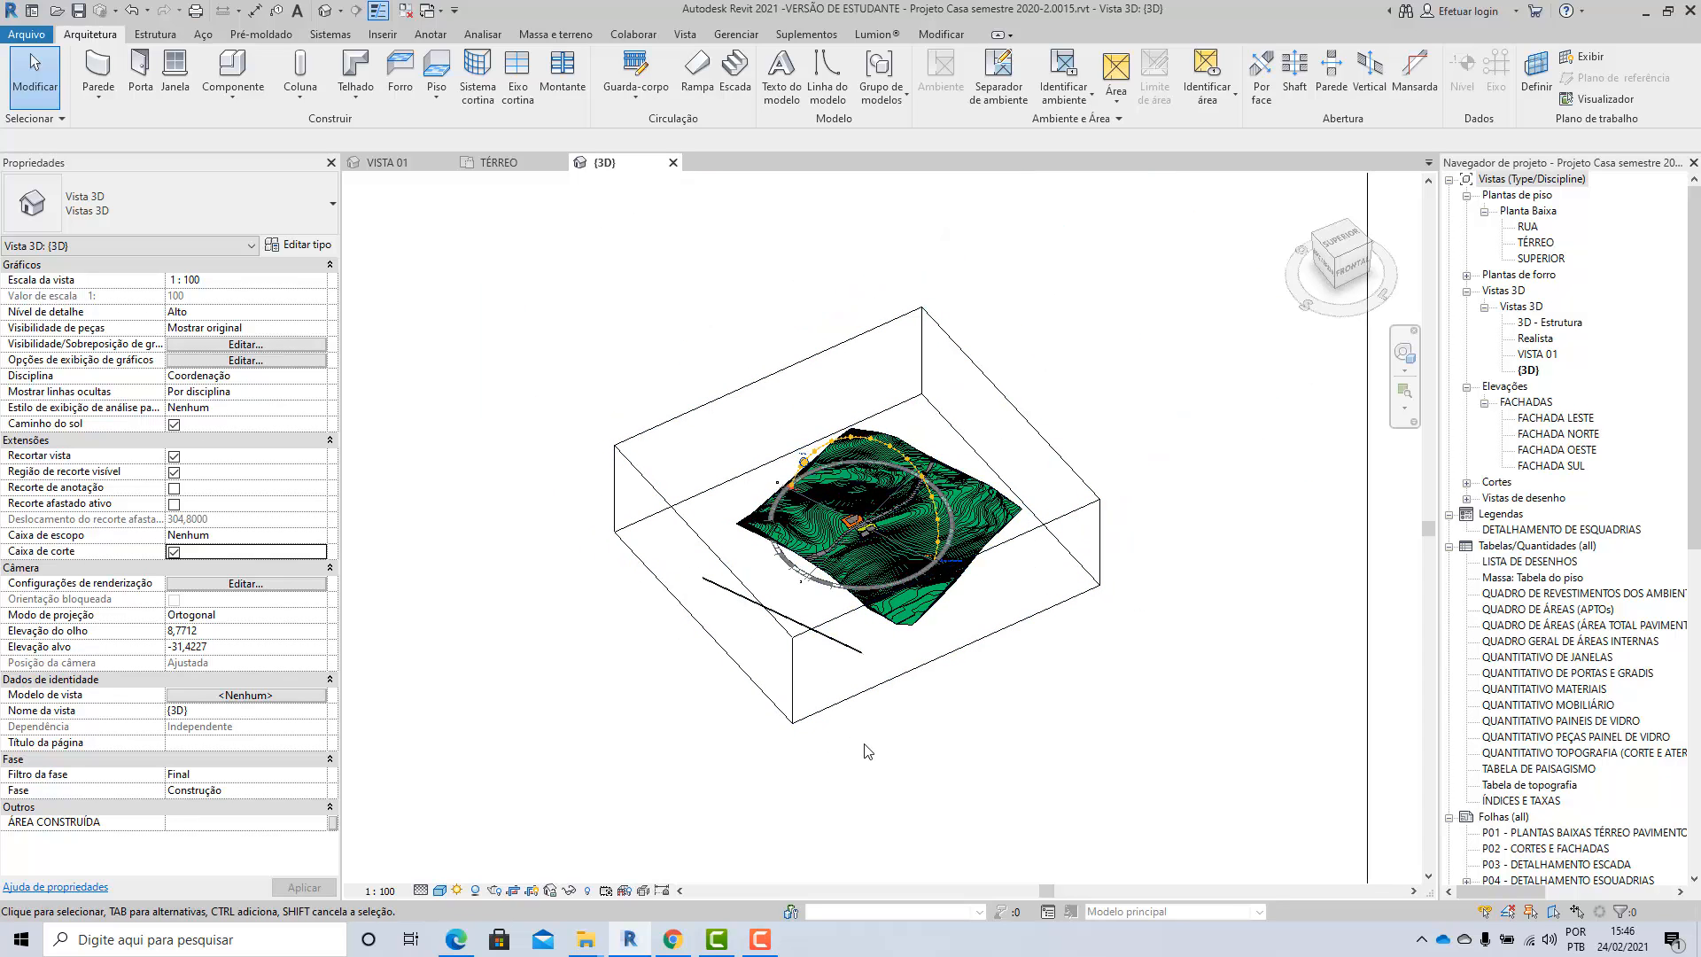
{"action": "left_click", "coordinate": [840, 656]}
{"action": "key", "text": "Escape"}
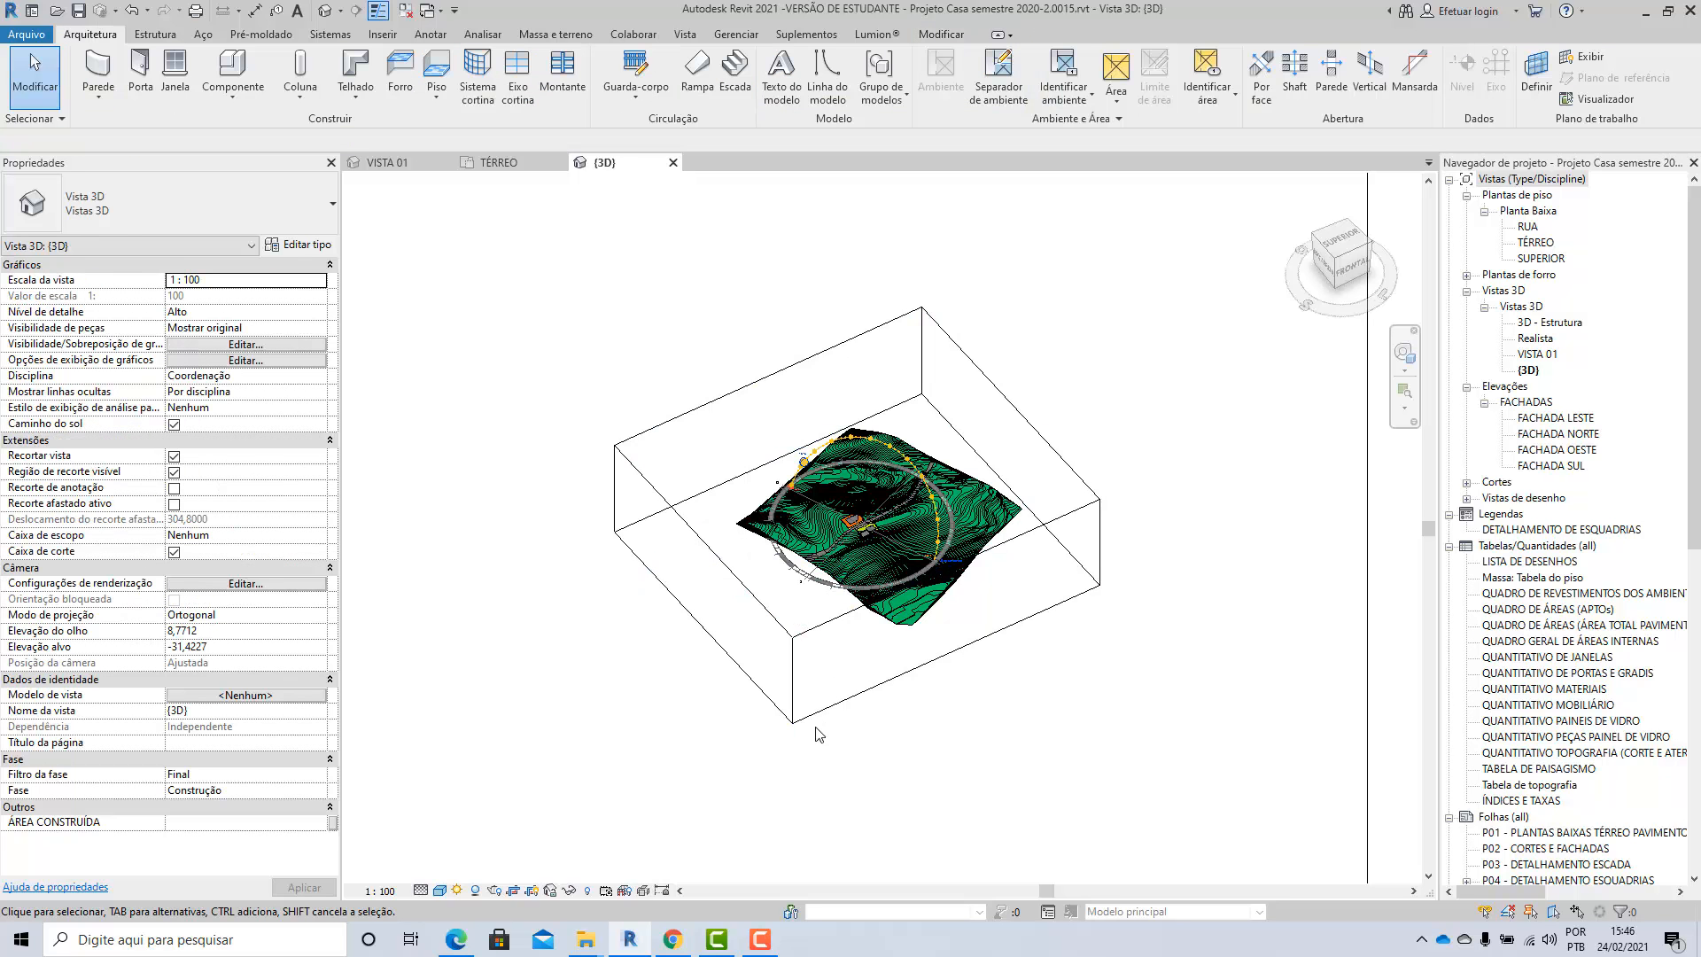
Step: Stretch all four vertical sides of the section box well outward from the terrain
{"action": "left_click", "coordinate": [794, 709]}
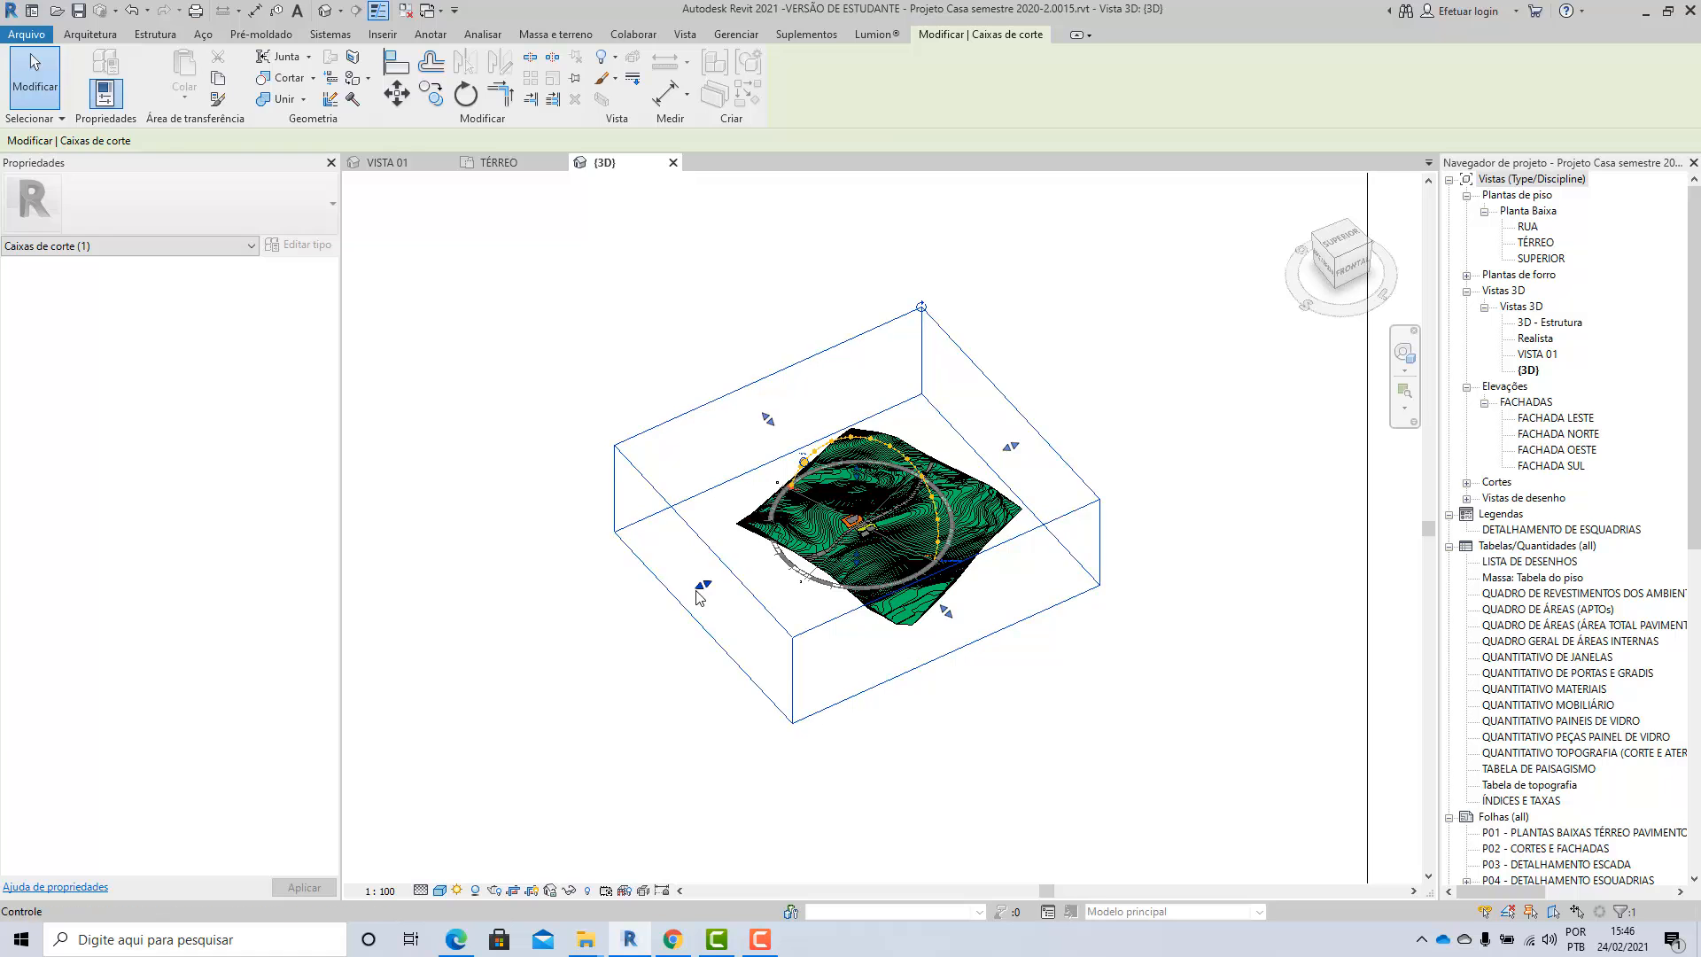
{"action": "left_click_drag", "start_coordinate": [699, 598], "coordinate": [574, 673]}
{"action": "left_click_drag", "start_coordinate": [883, 655], "coordinate": [998, 819]}
{"action": "left_click_drag", "start_coordinate": [1072, 511], "coordinate": [1168, 458]}
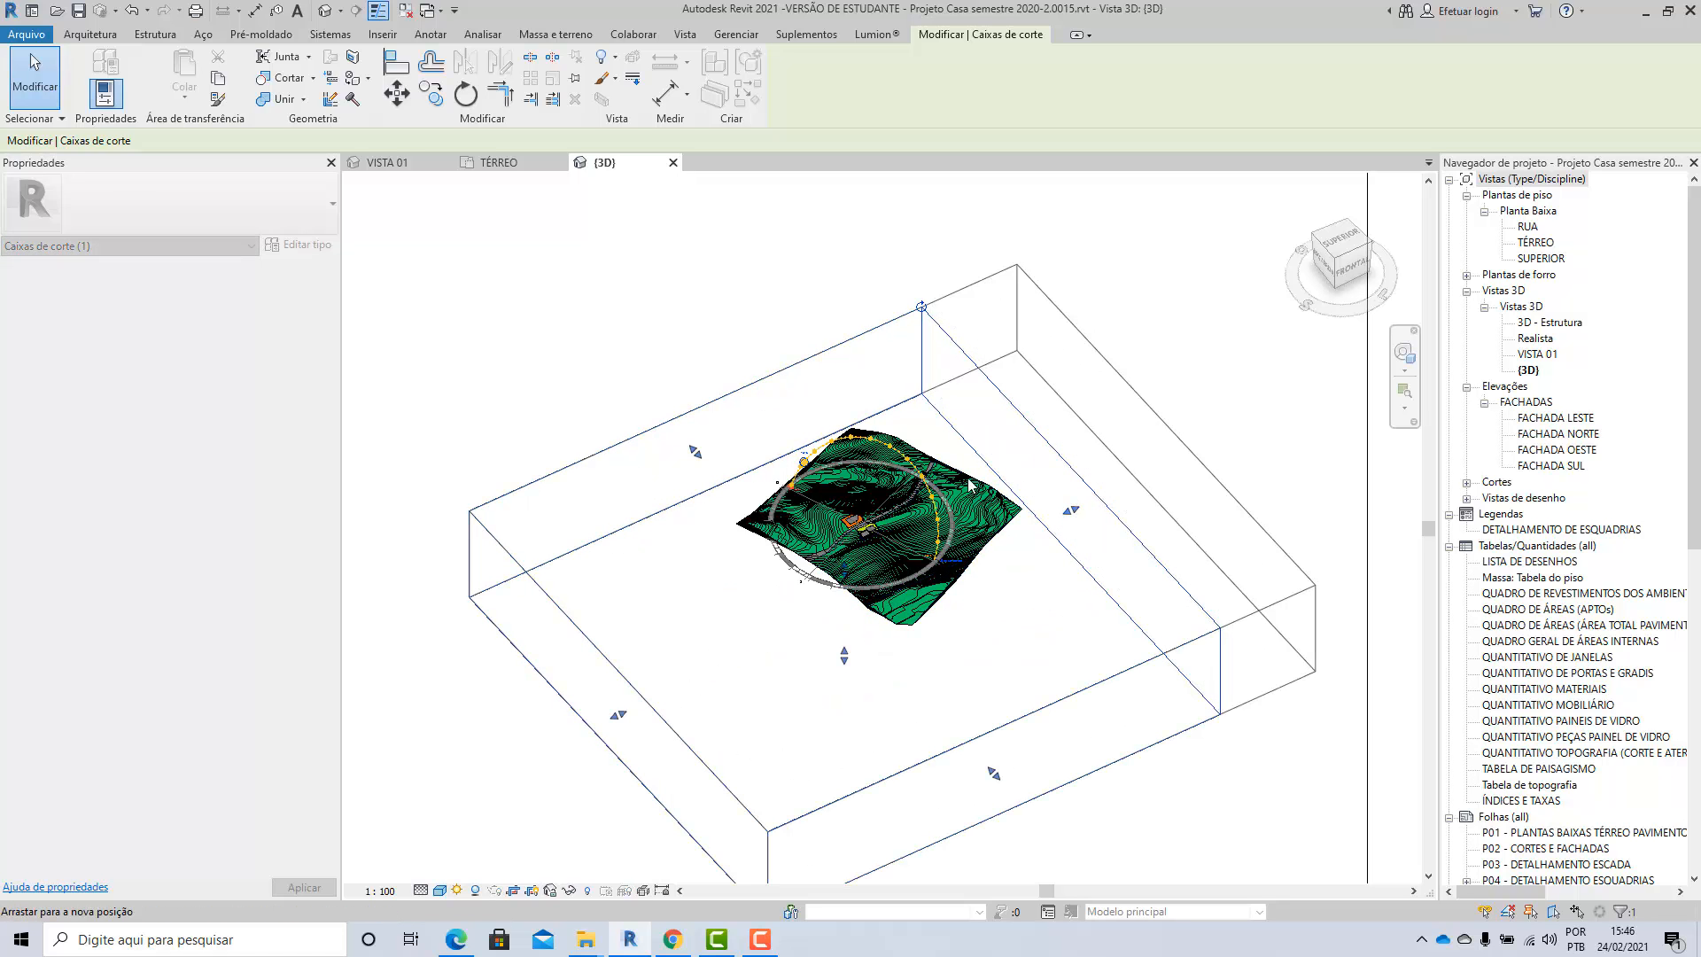
{"action": "left_click_drag", "start_coordinate": [742, 430], "coordinate": [685, 364]}
{"action": "left_click", "coordinate": [634, 323]}
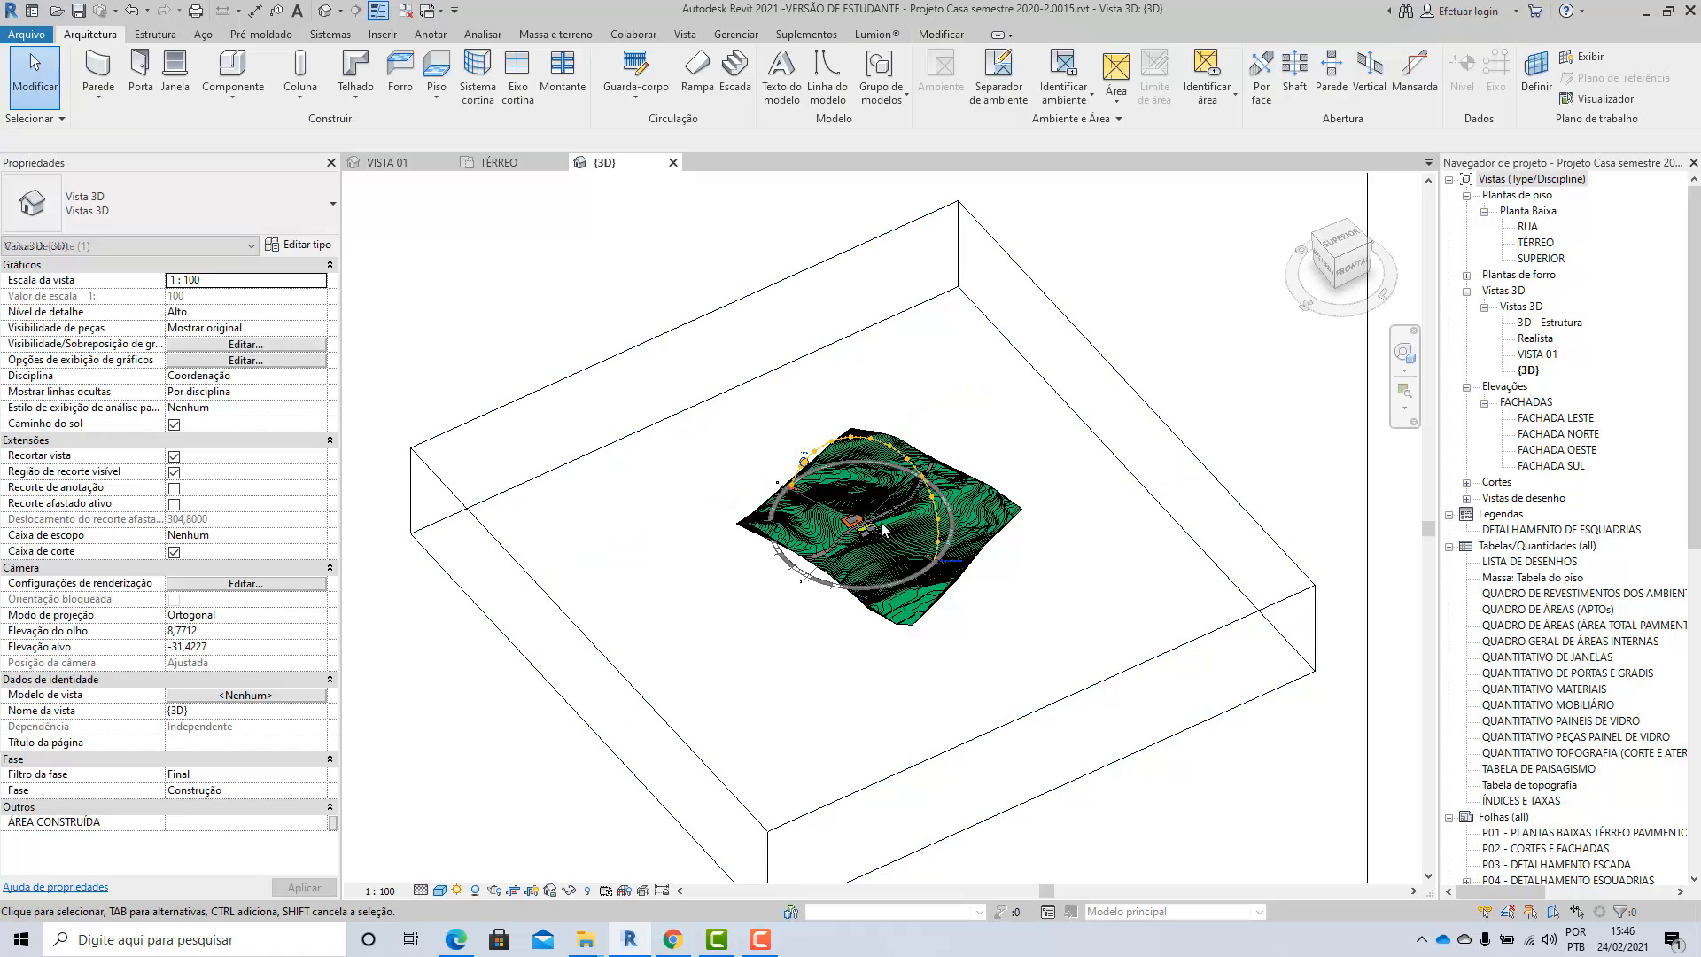
Step: Fit the sun path to the model inside the enlarged section box
{"action": "scroll", "coordinate": [882, 526], "scroll_direction": "down", "scroll_amount": 3}
{"action": "scroll", "coordinate": [829, 672], "scroll_direction": "up", "scroll_amount": 1}
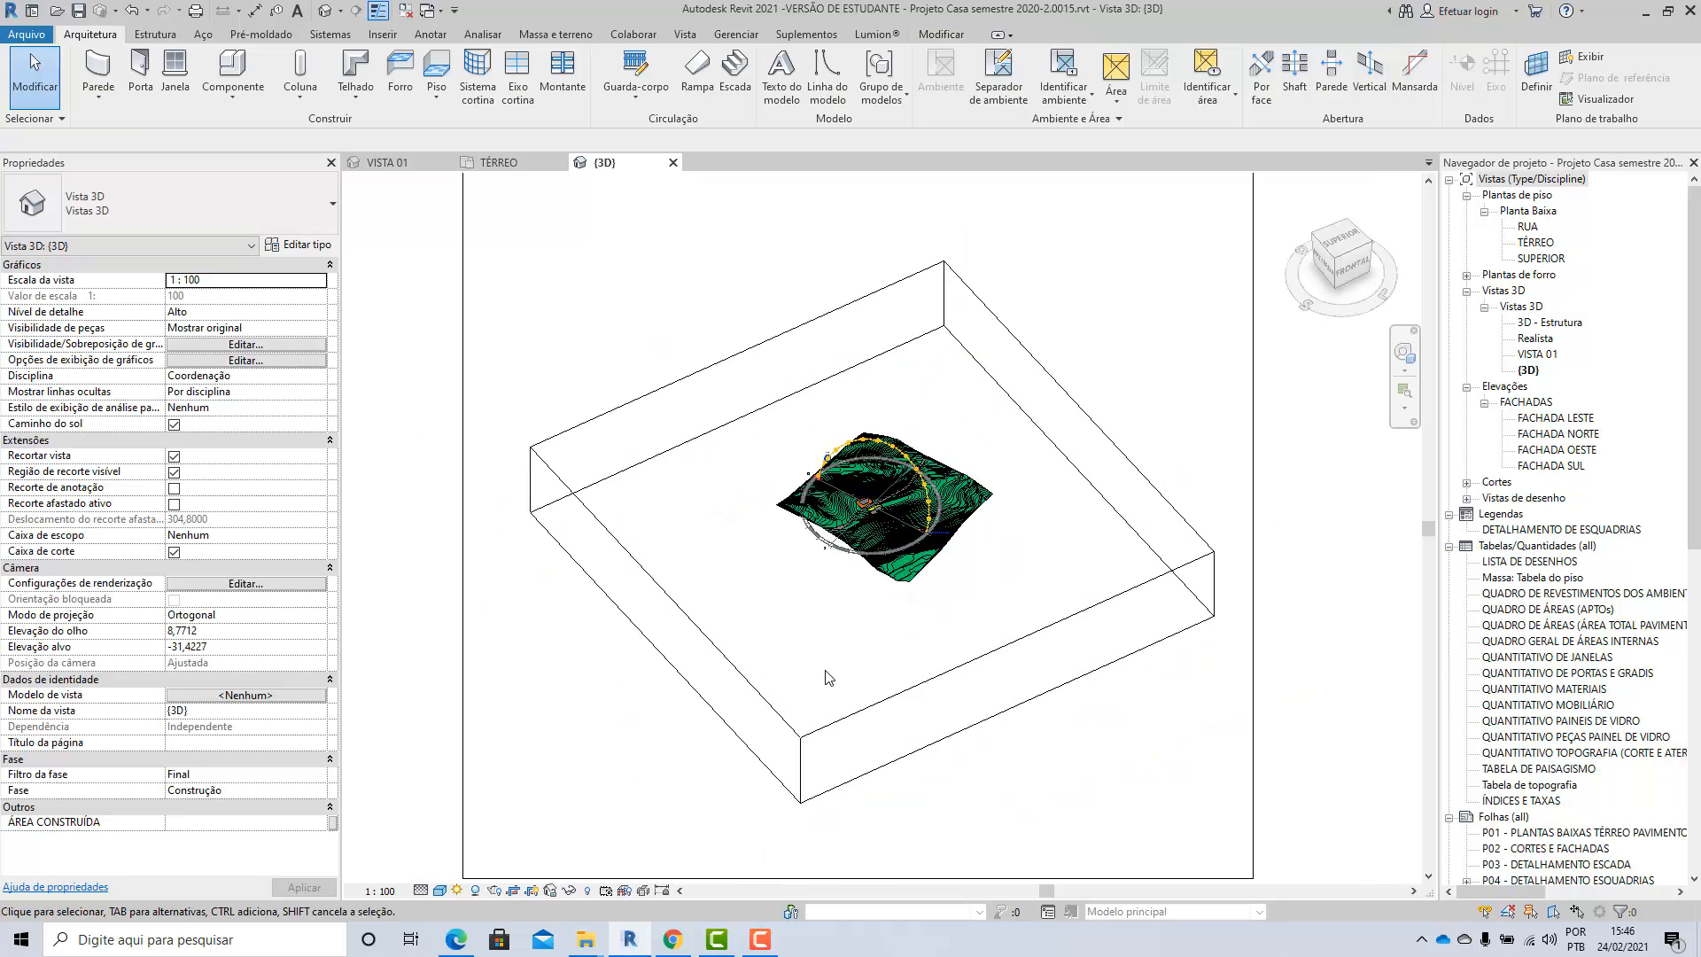
{"action": "left_click", "coordinate": [835, 553]}
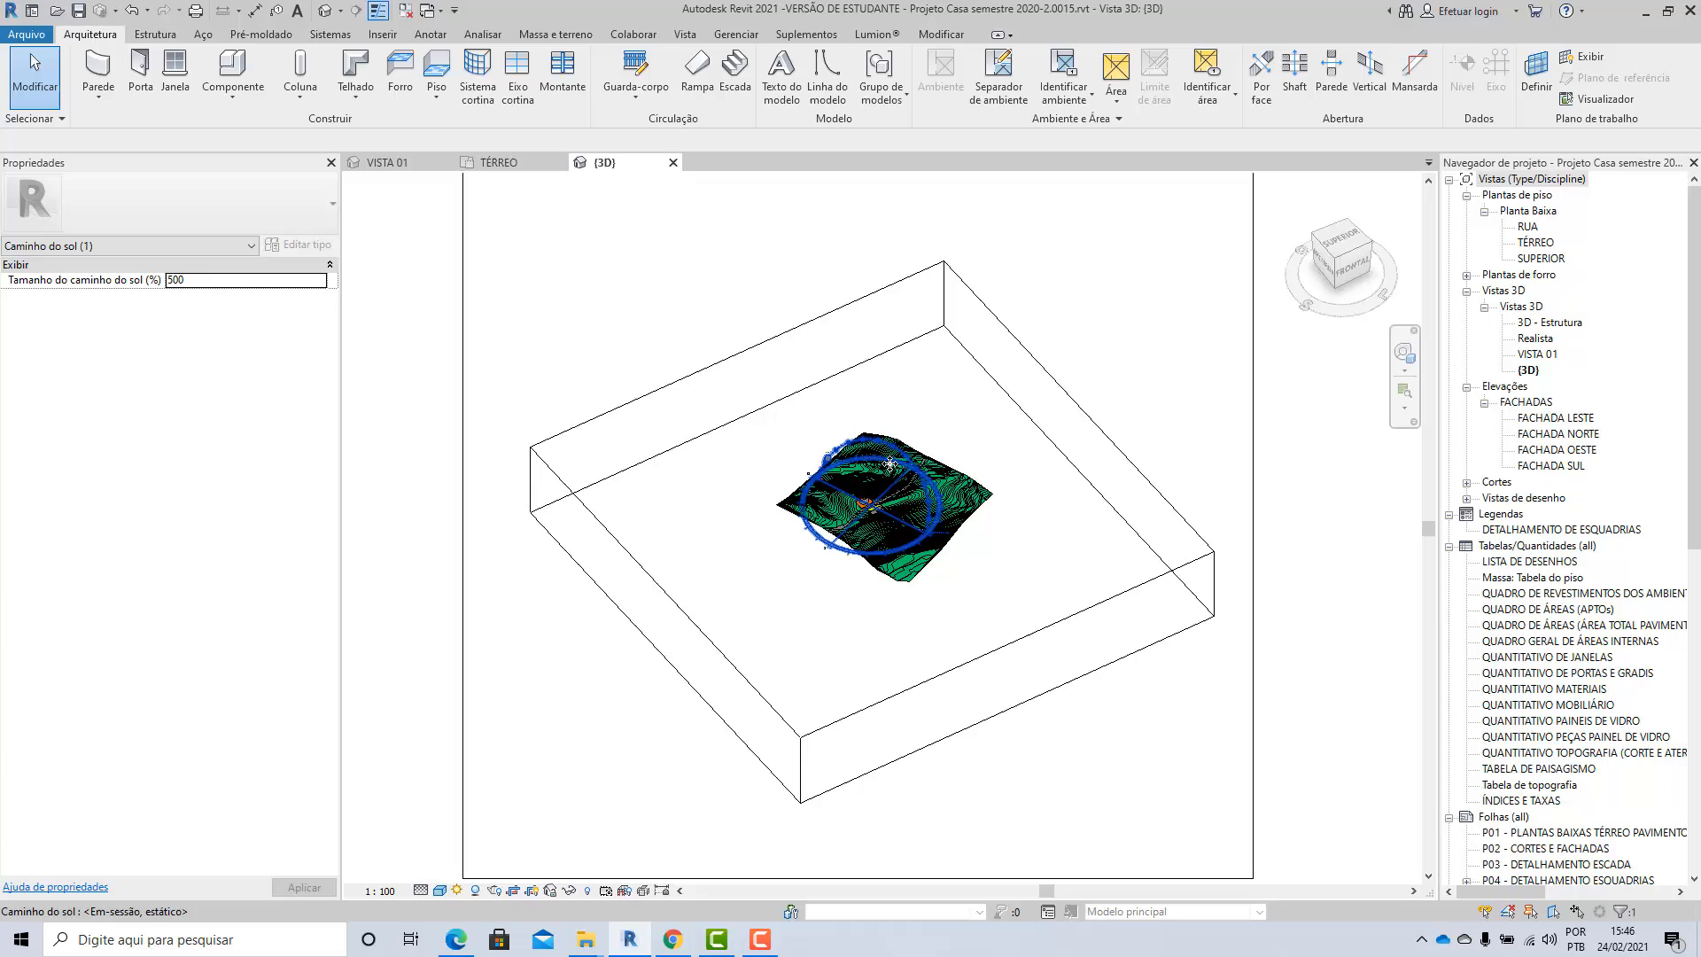
{"action": "right_click", "coordinate": [832, 551]}
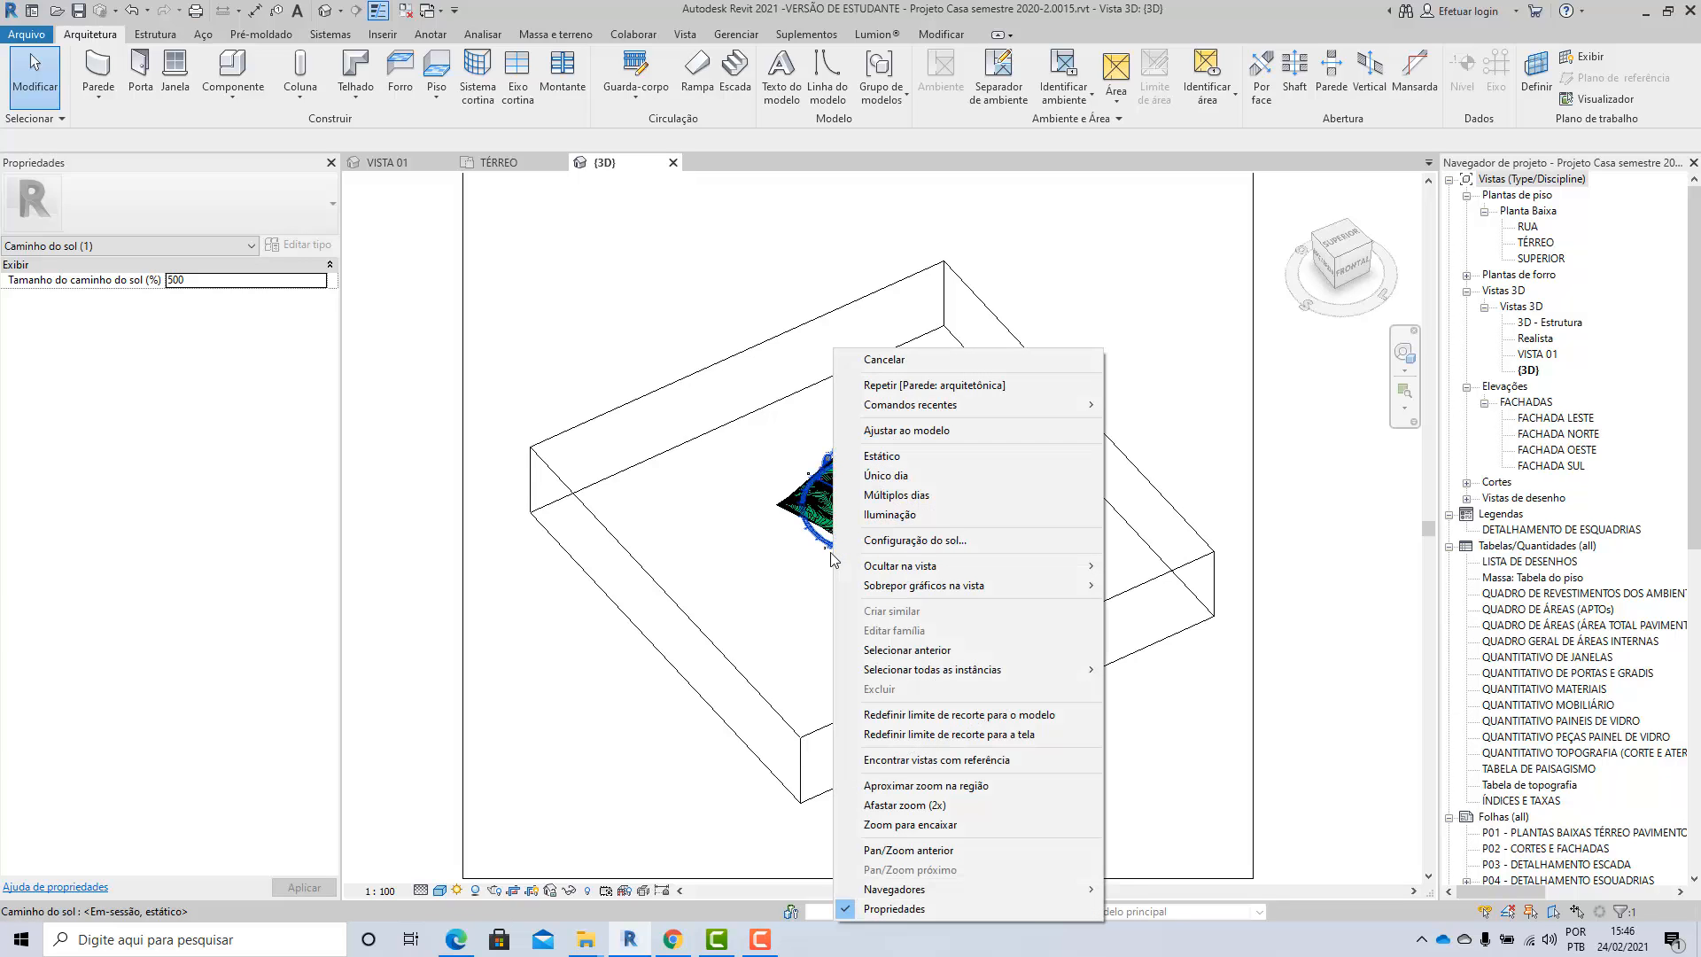
{"action": "left_click", "coordinate": [910, 432]}
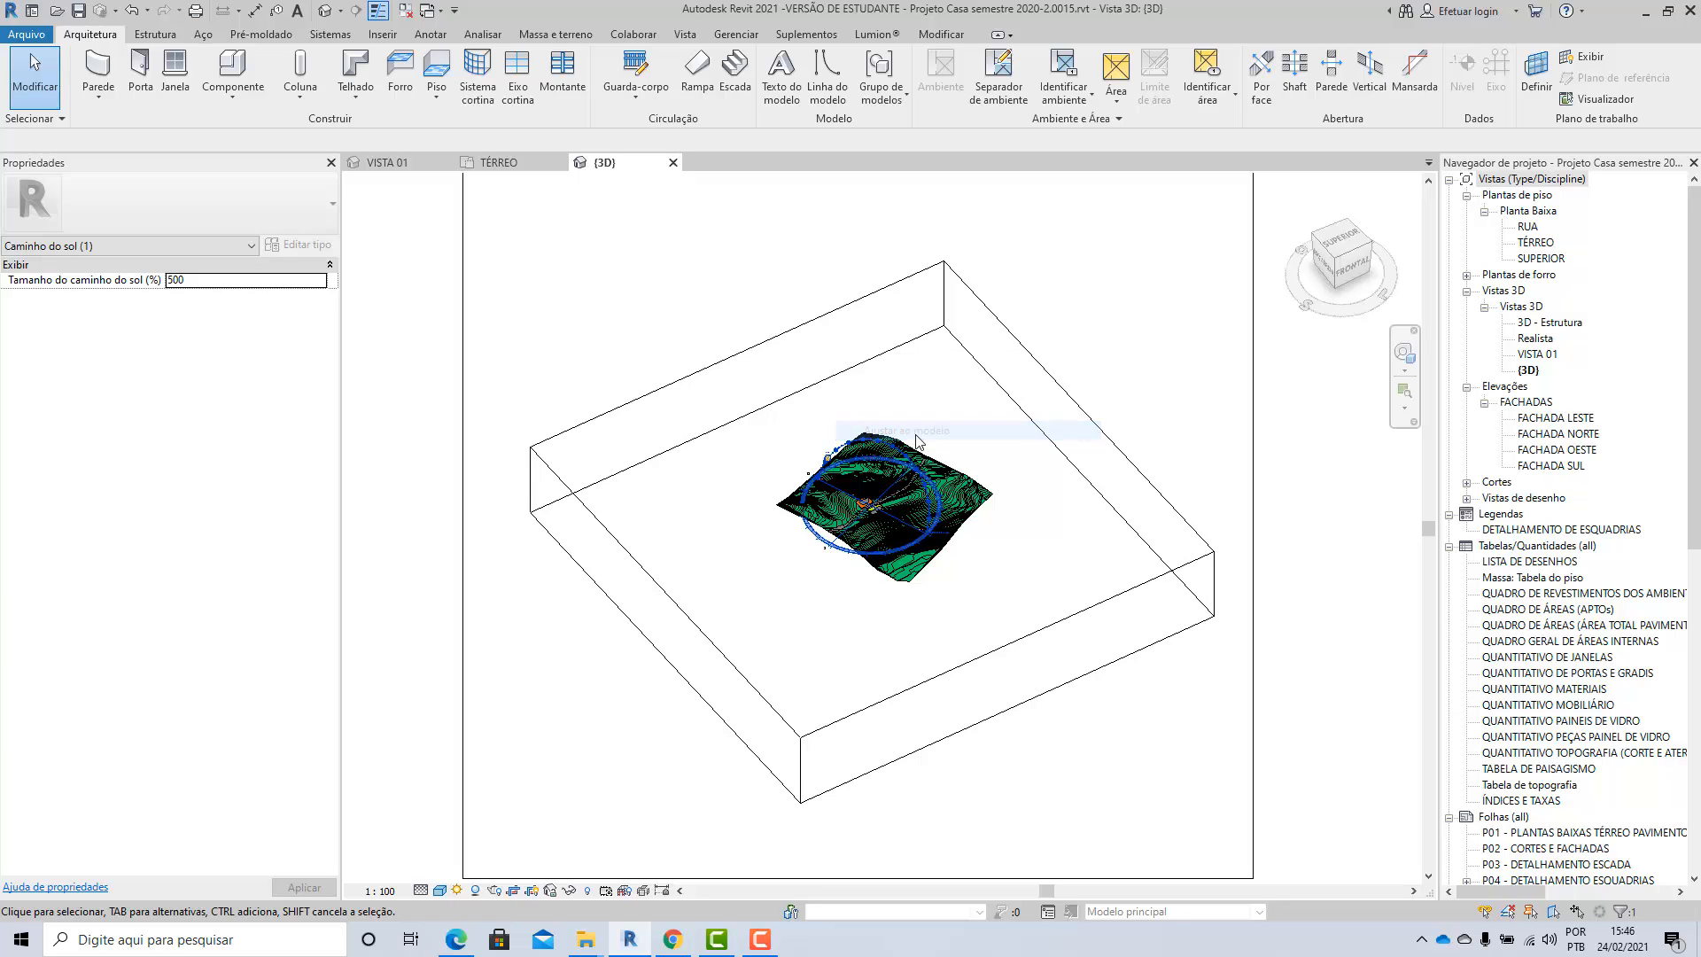
Step: Try to set the sun path size to 1000%
{"action": "left_click", "coordinate": [836, 557]}
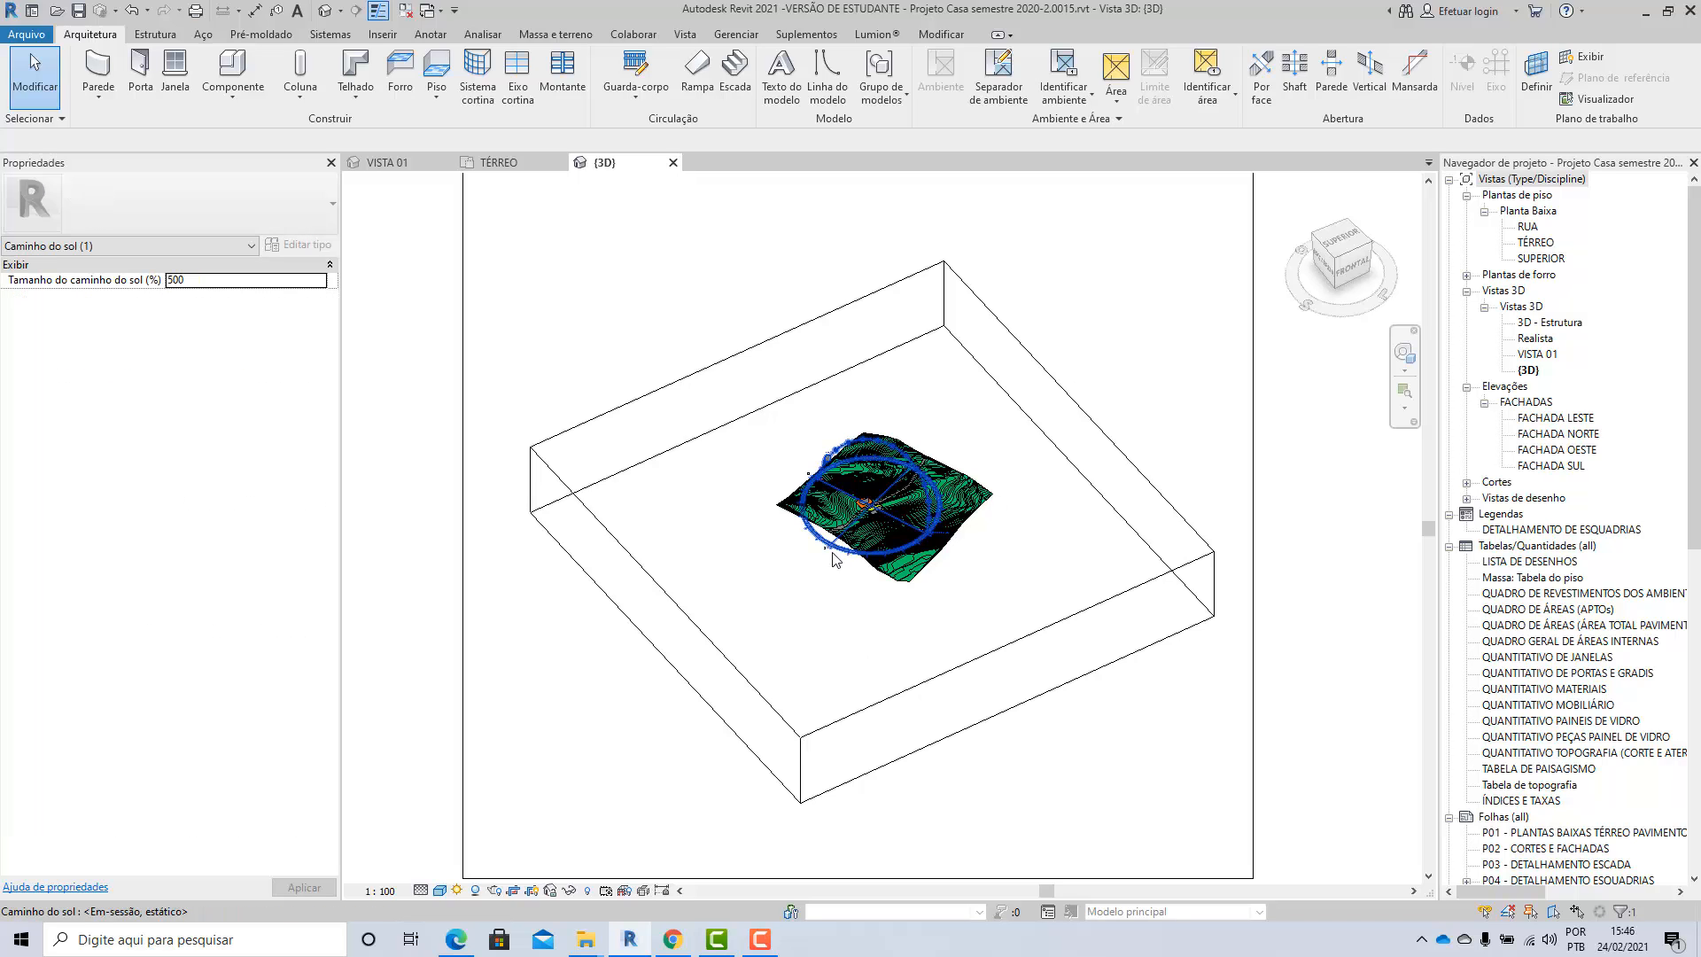
{"action": "double_click", "coordinate": [200, 284]}
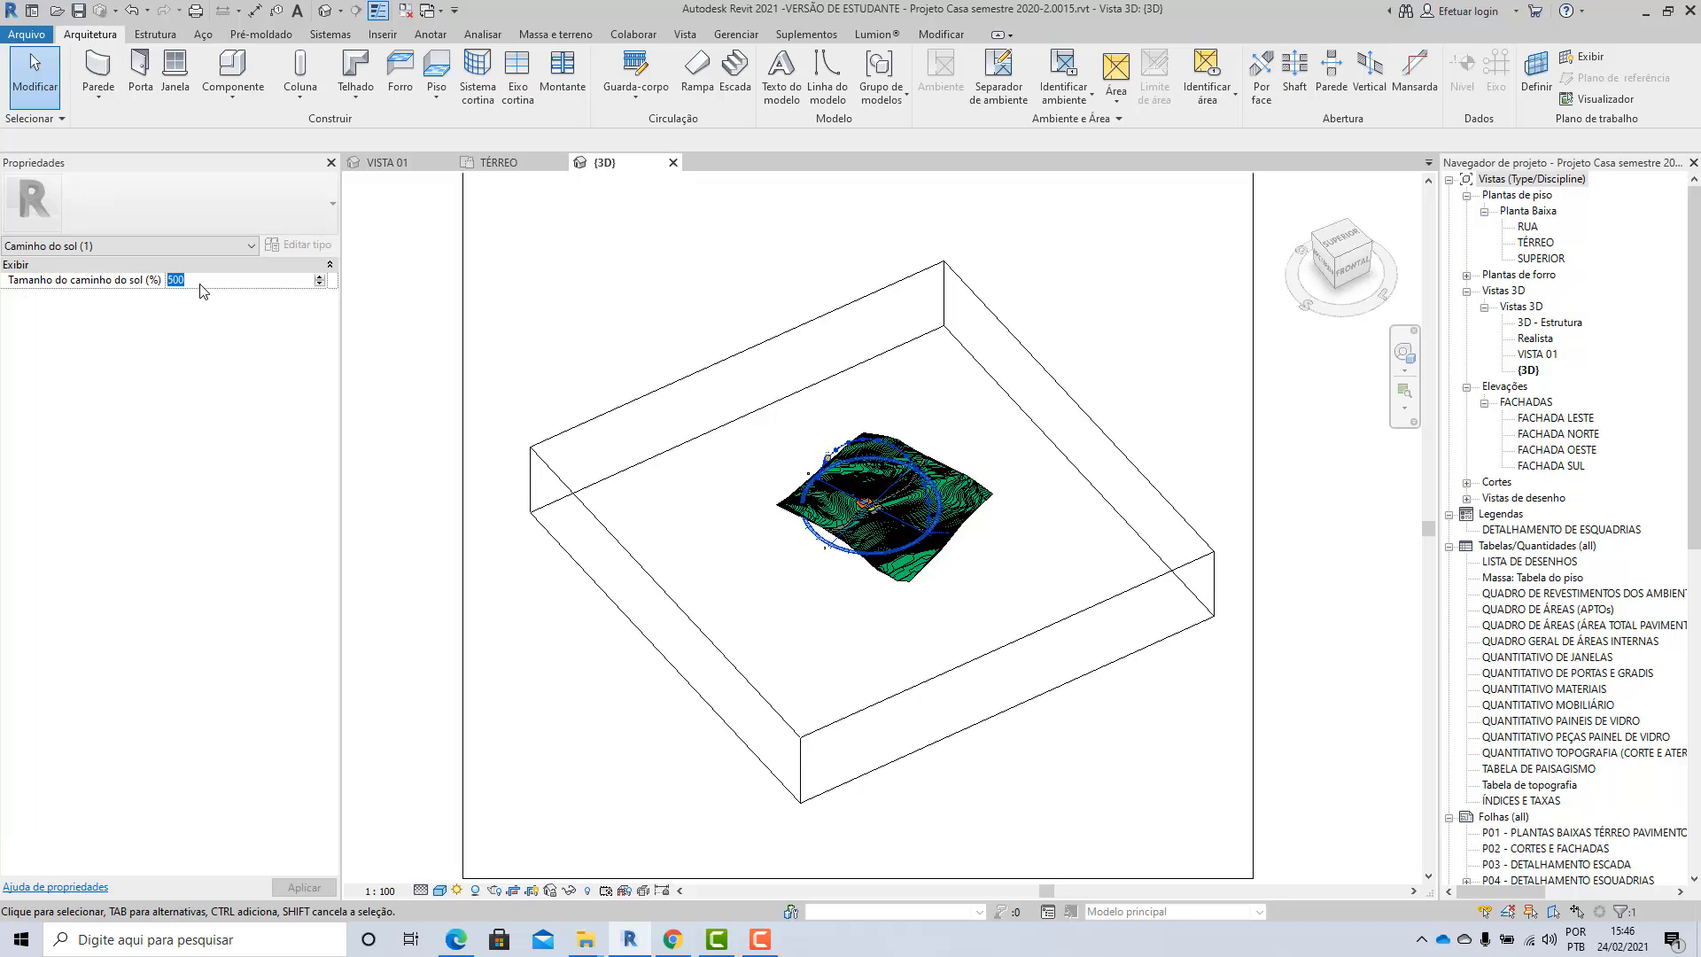
{"action": "type", "text": "1000"}
{"action": "key", "text": "Return"}
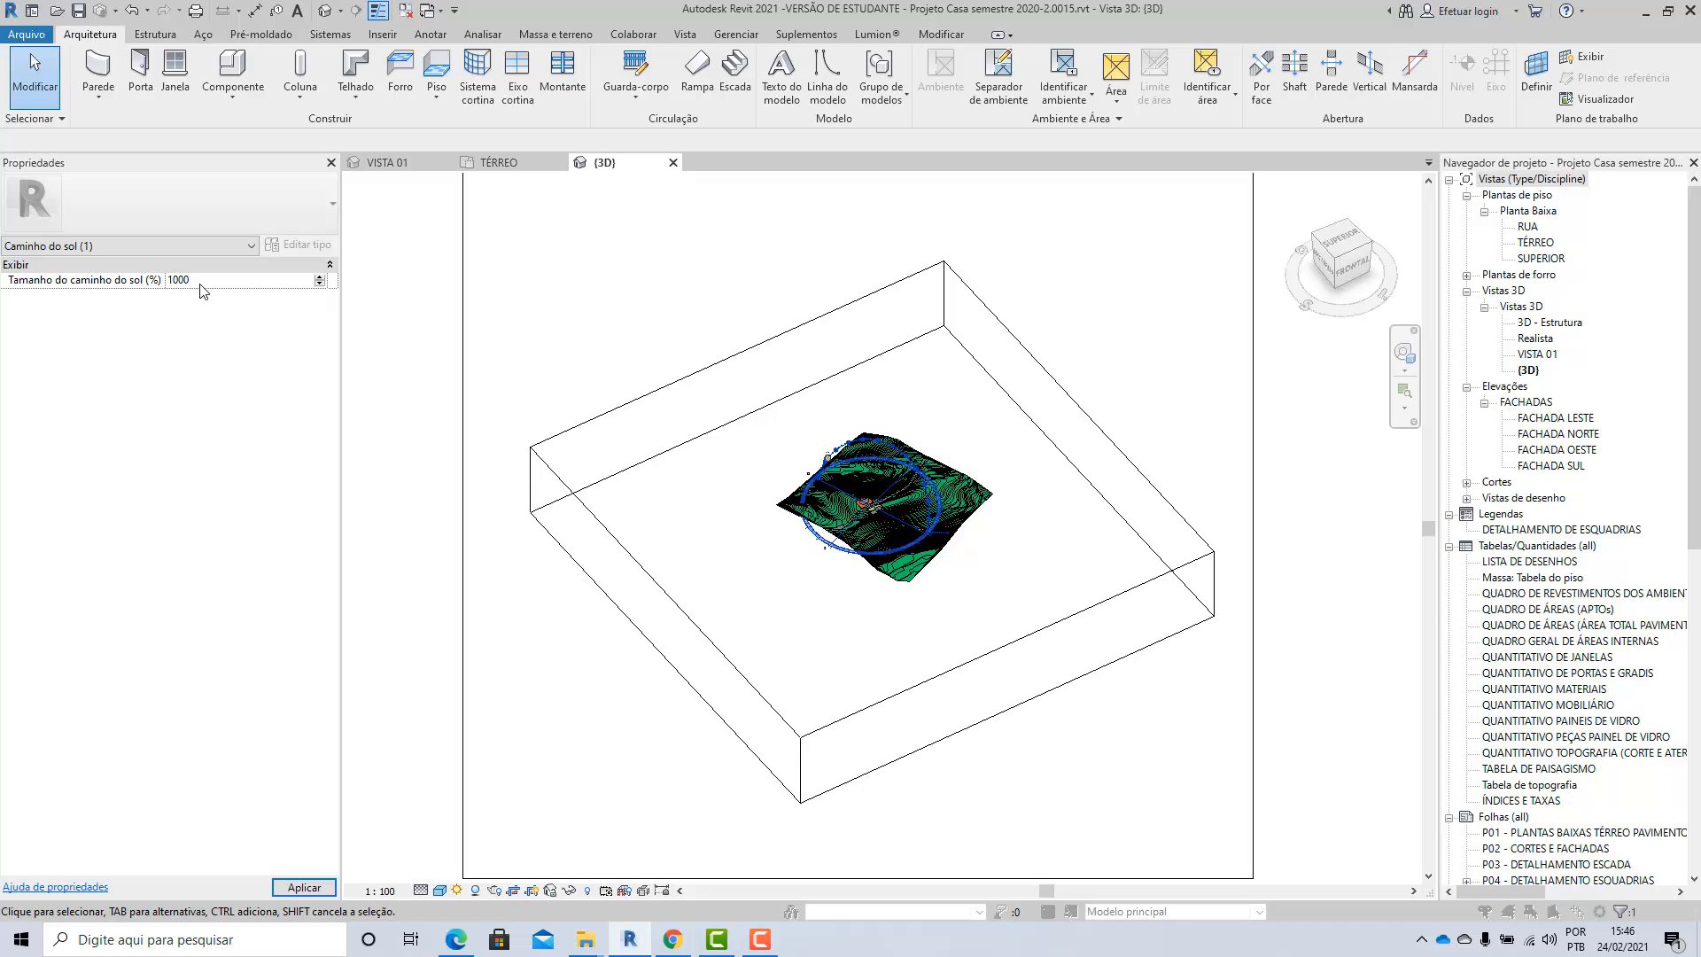
{"action": "left_click", "coordinate": [959, 470]}
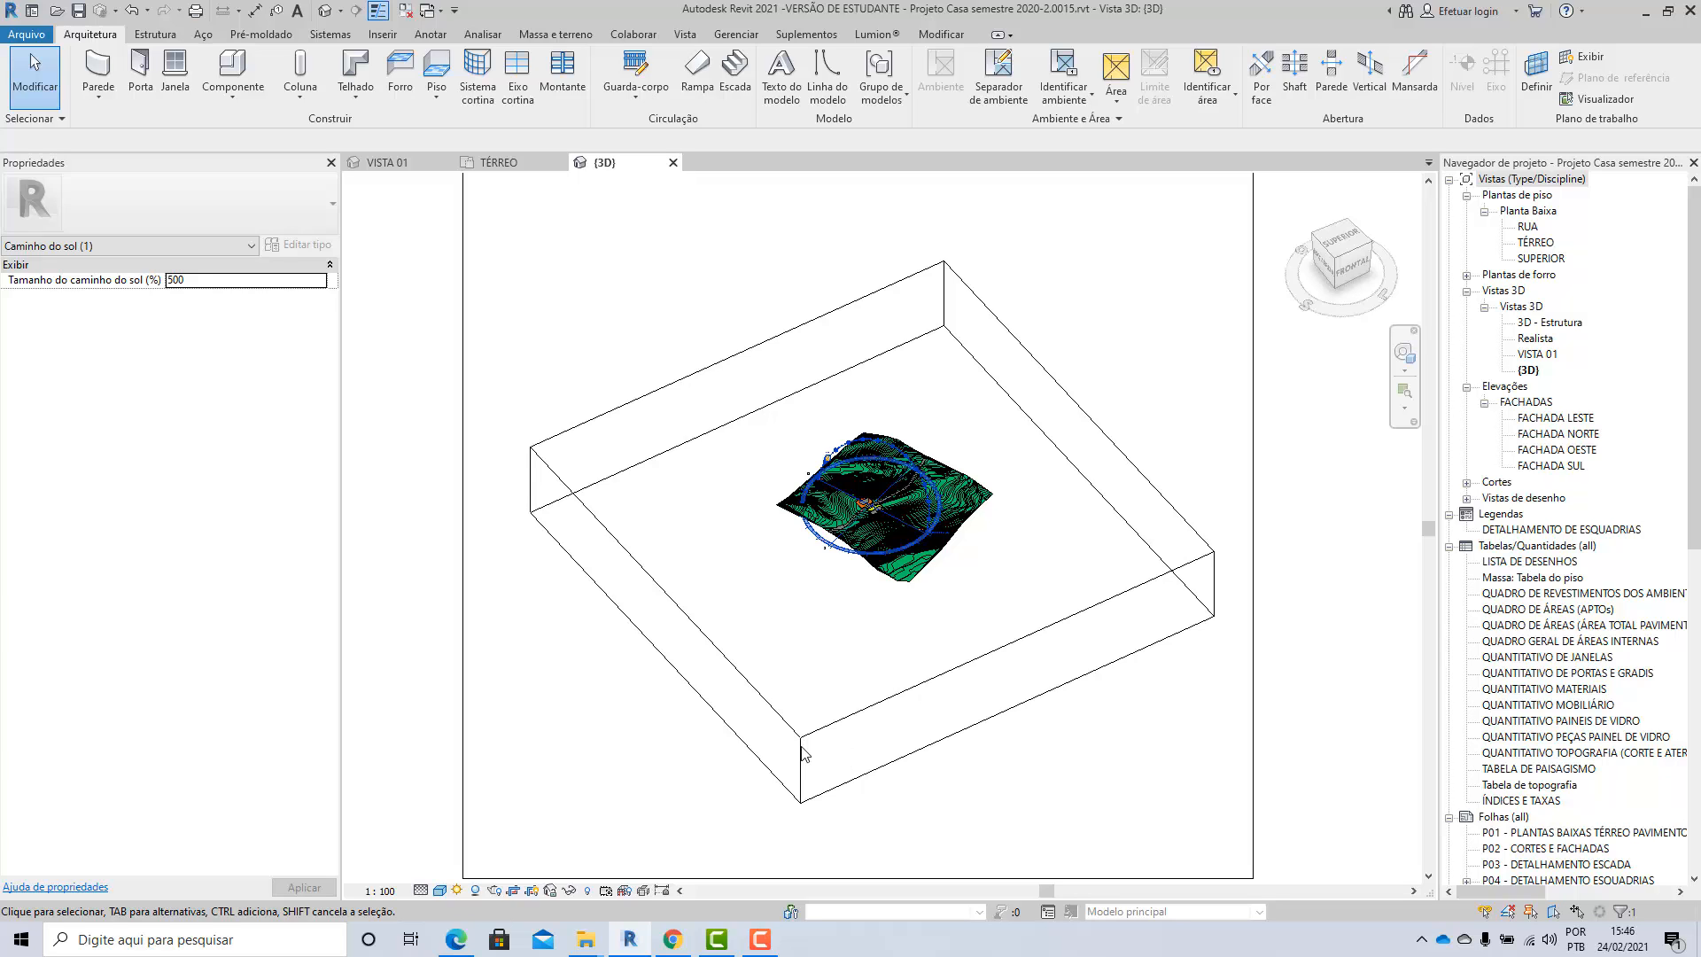
{"action": "scroll", "coordinate": [757, 680], "scroll_direction": "down", "scroll_amount": 2}
{"action": "scroll", "coordinate": [765, 666], "scroll_direction": "up", "scroll_amount": 1}
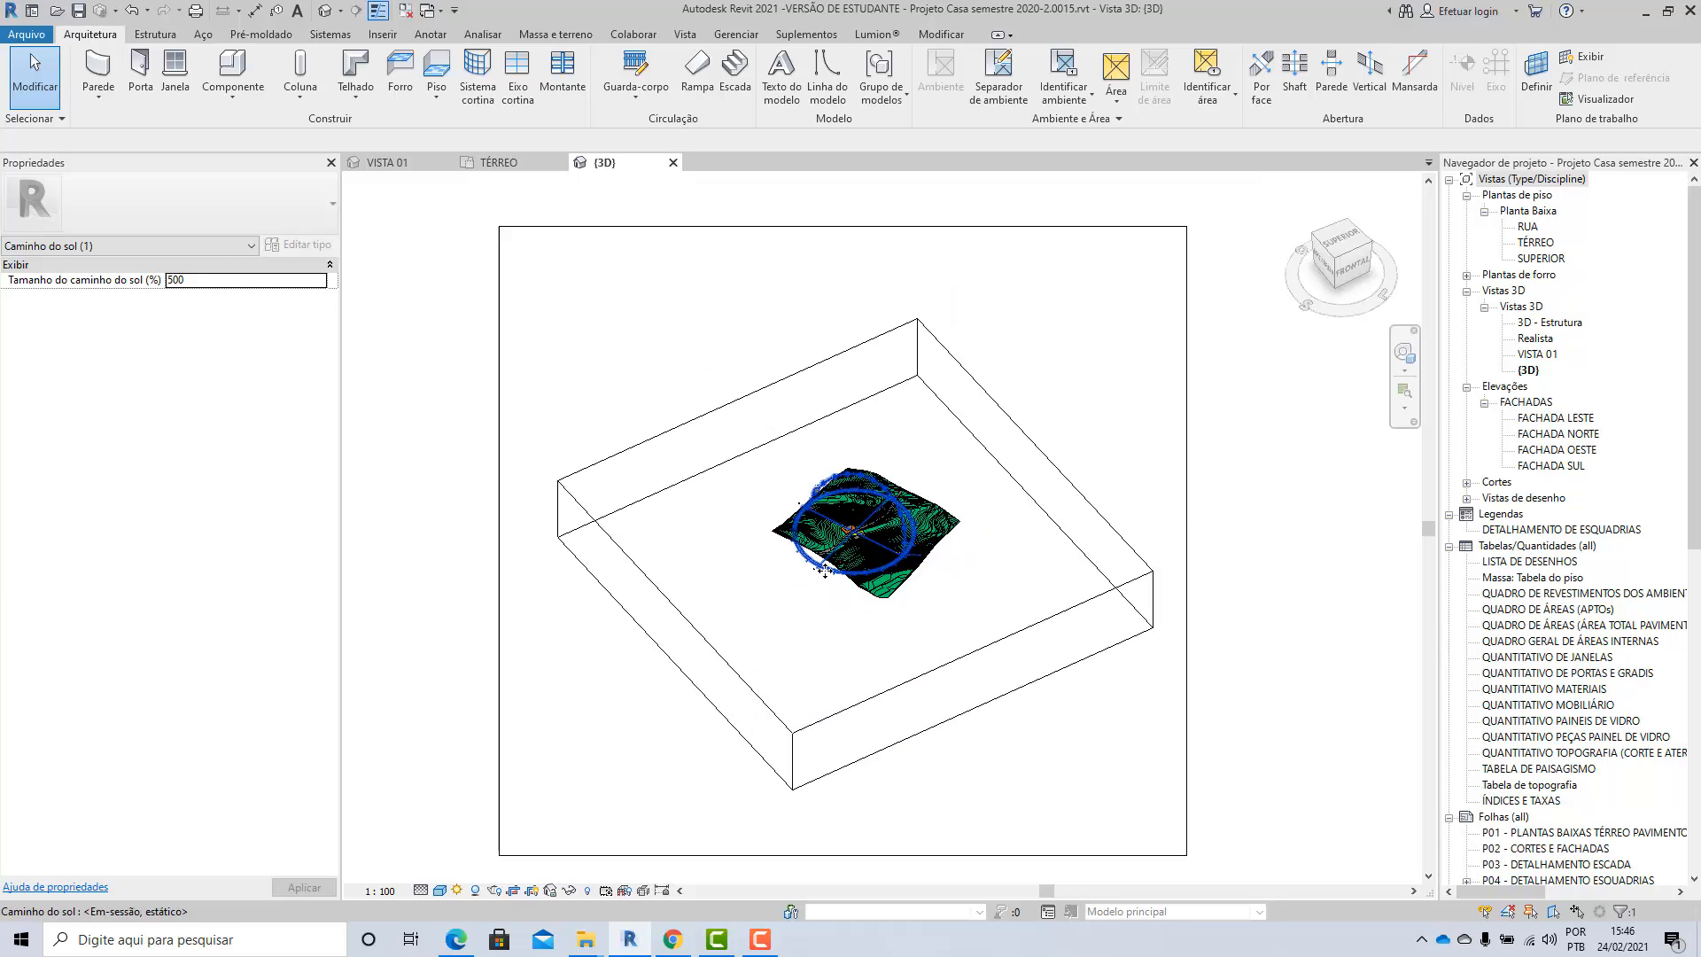
{"action": "left_click", "coordinate": [823, 618]}
{"action": "left_click", "coordinate": [803, 529]}
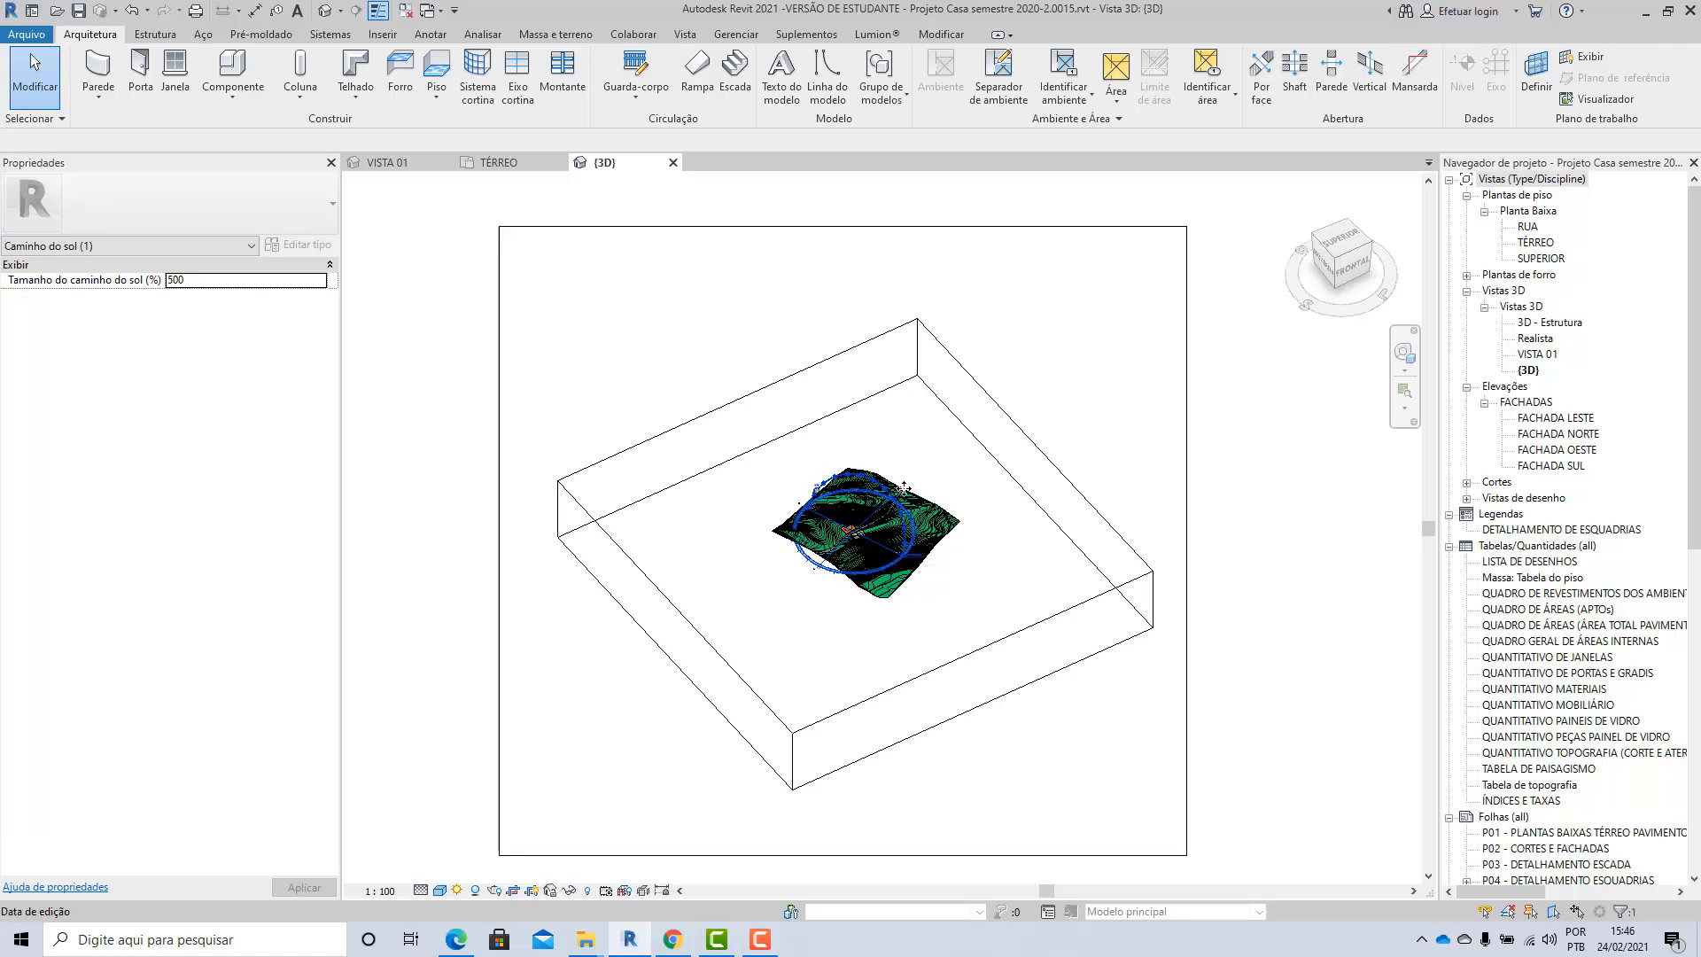
{"action": "right_click", "coordinate": [801, 531]}
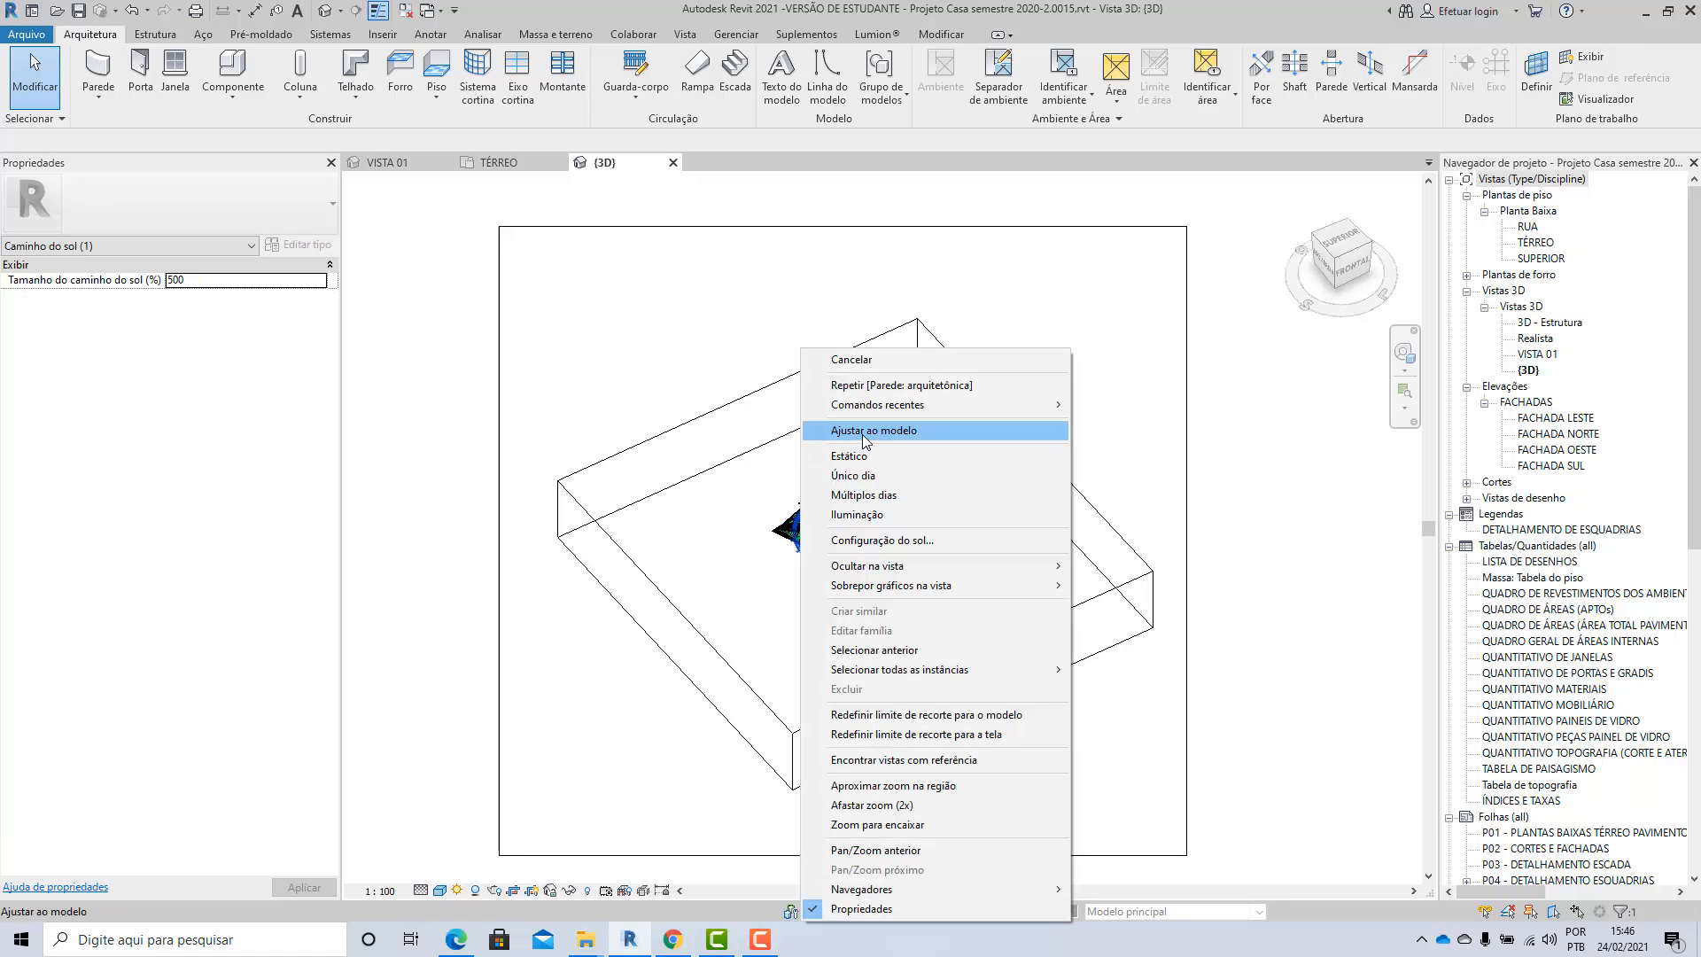
{"action": "left_click", "coordinate": [650, 687]}
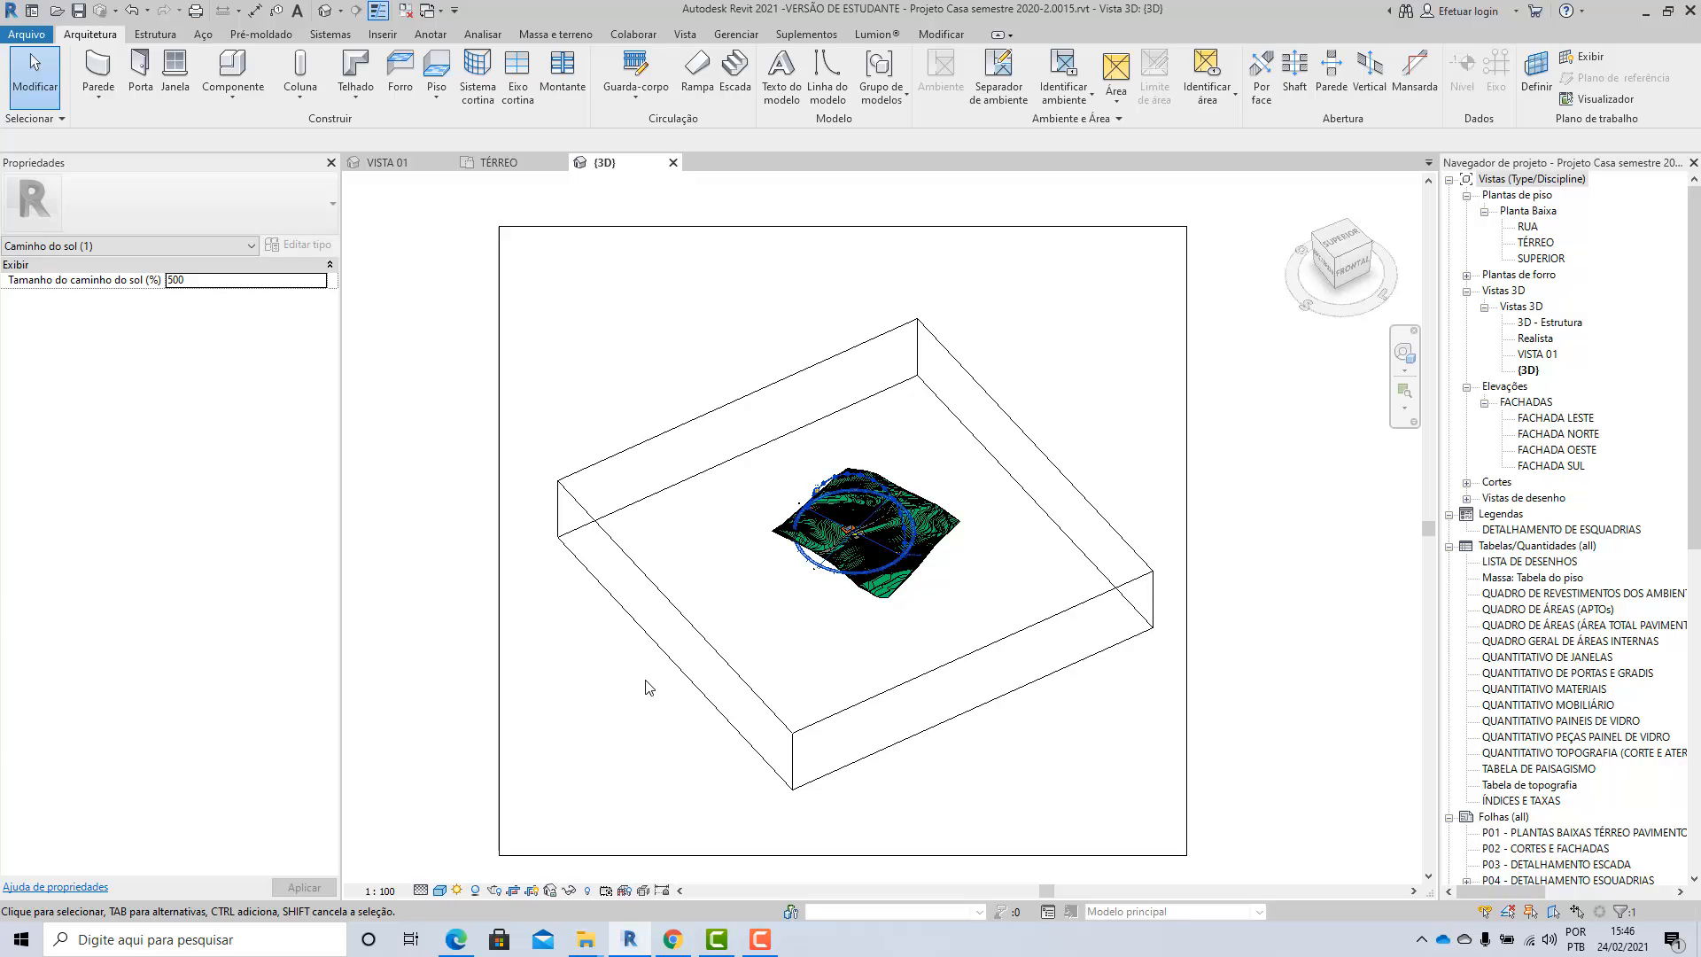
{"action": "left_click", "coordinate": [591, 721]}
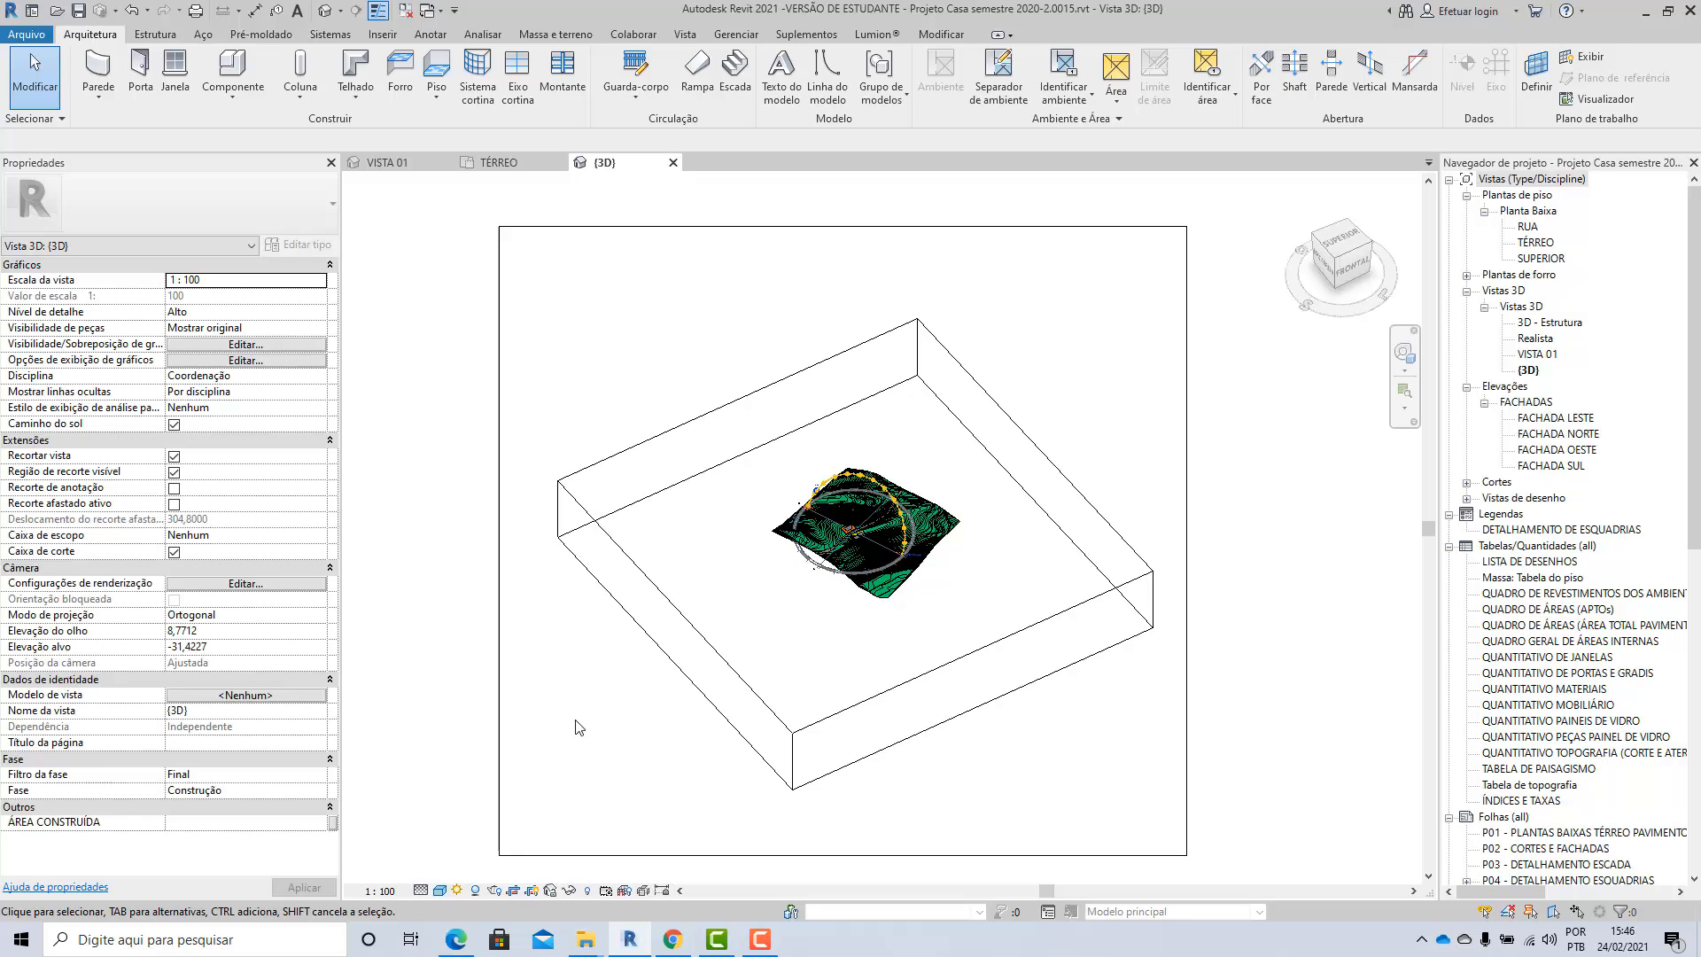
Step: Disable the section box in the 3D view and fit the sun path to the model
{"action": "left_click", "coordinate": [174, 552]}
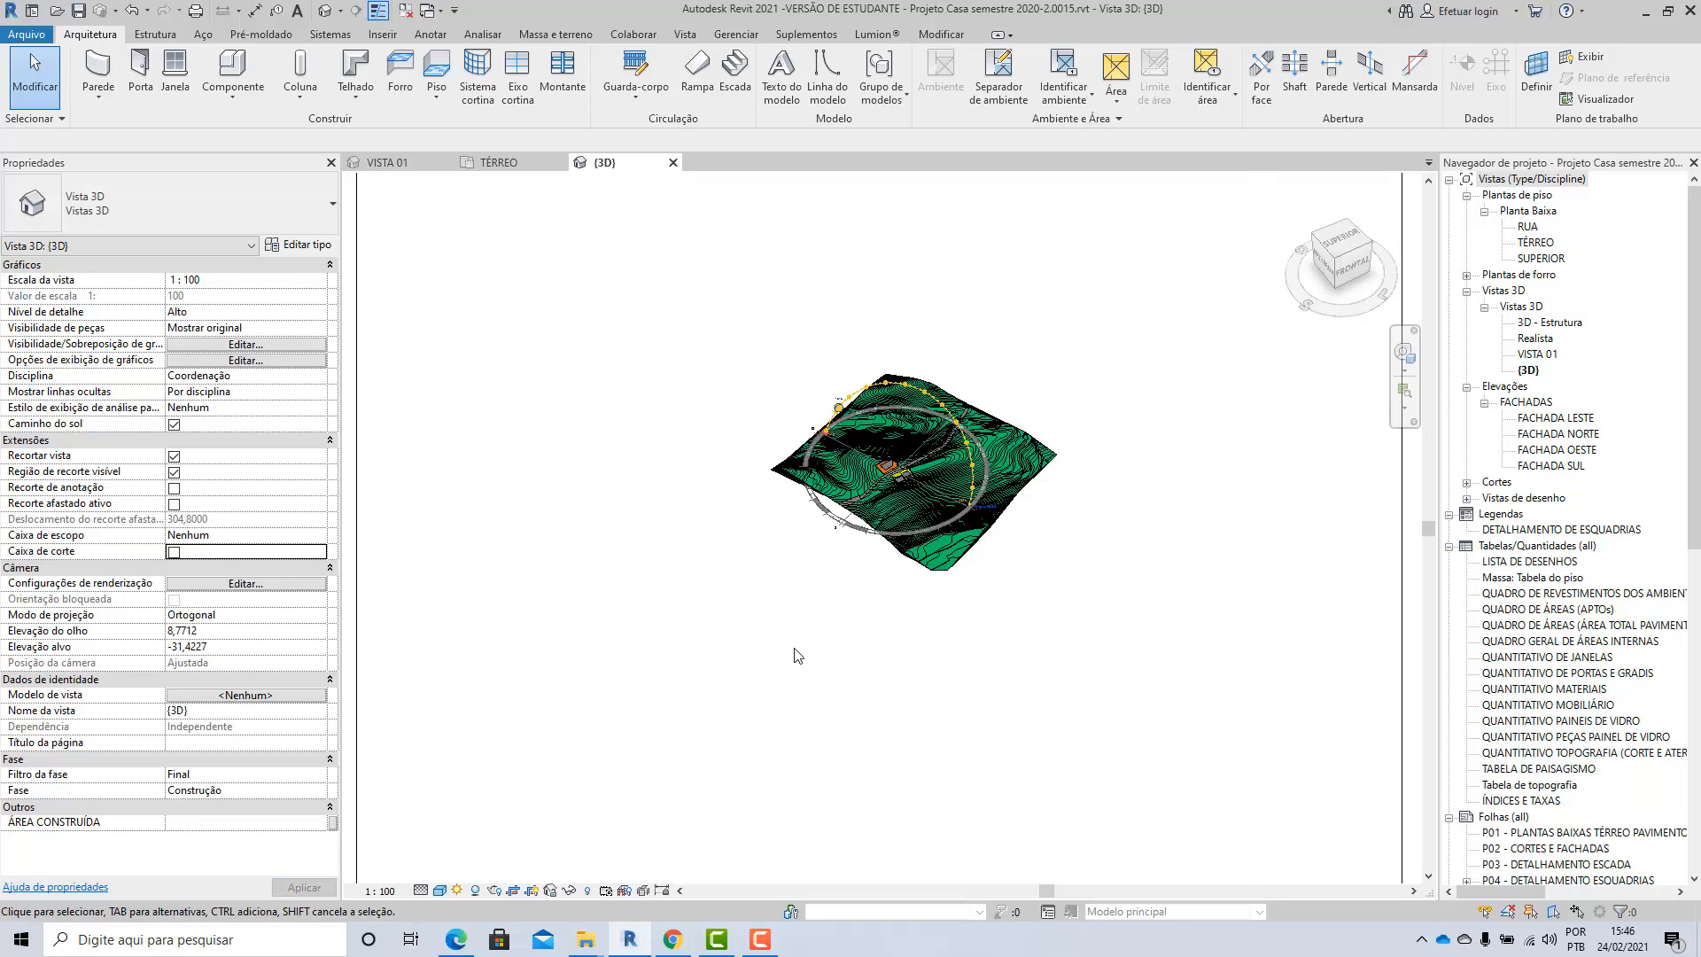
{"action": "left_click", "coordinate": [844, 528]}
{"action": "right_click", "coordinate": [845, 528]}
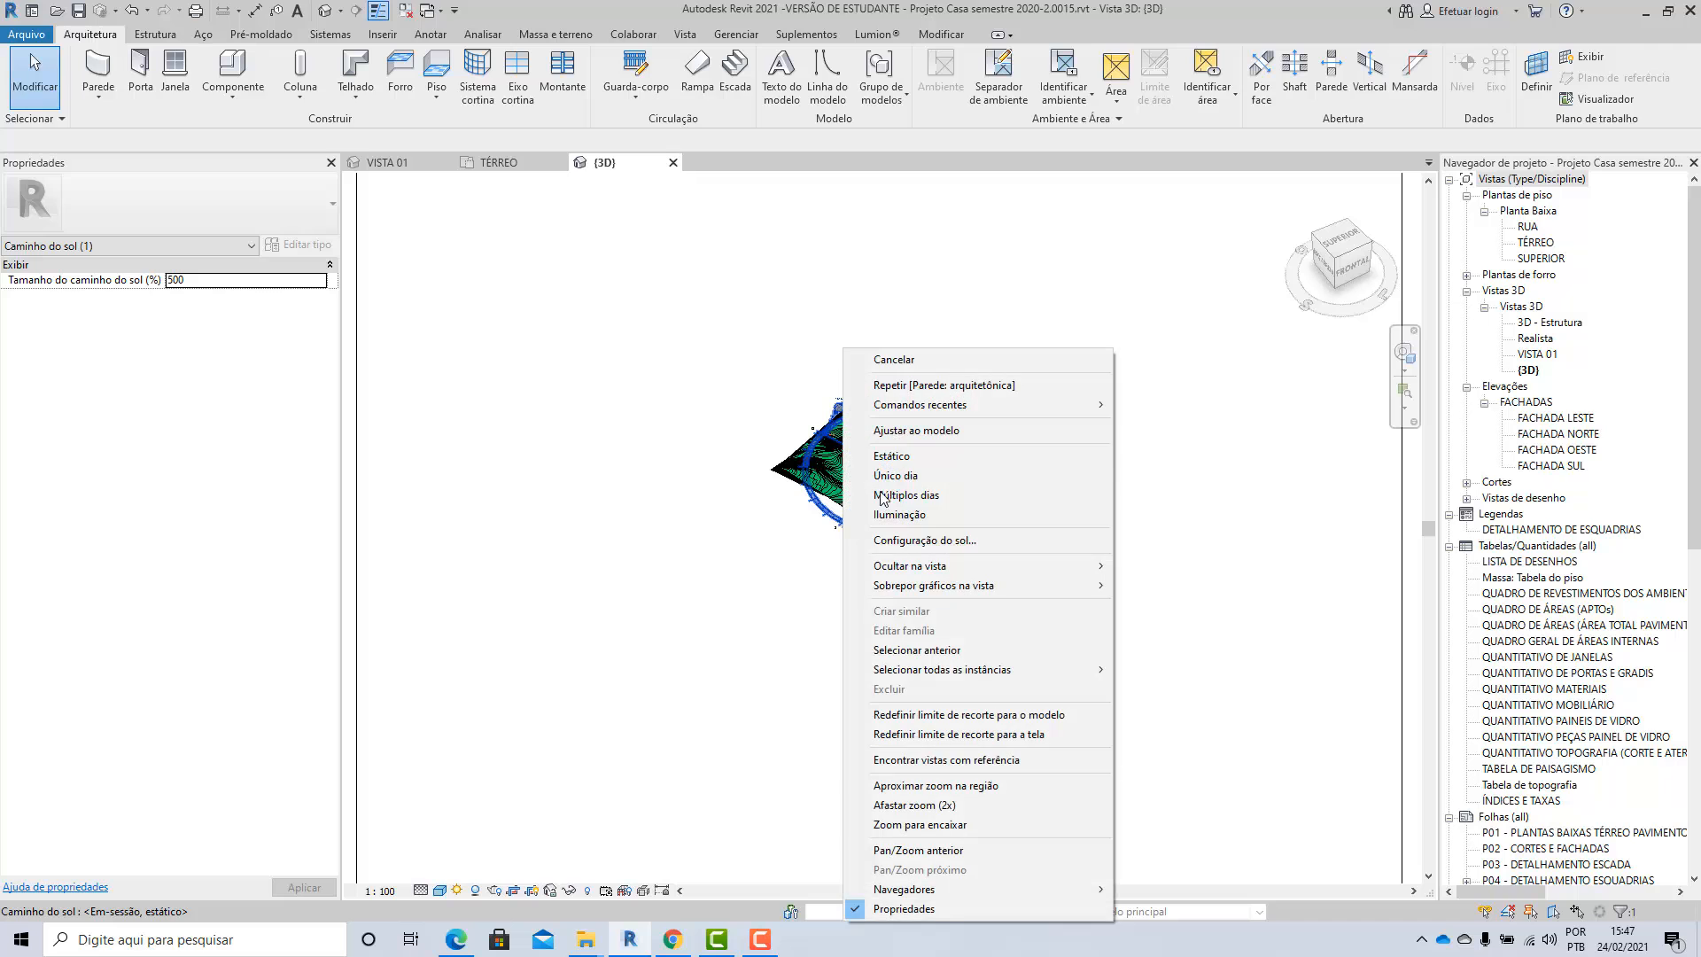
{"action": "left_click", "coordinate": [921, 432]}
{"action": "left_click", "coordinate": [848, 543]}
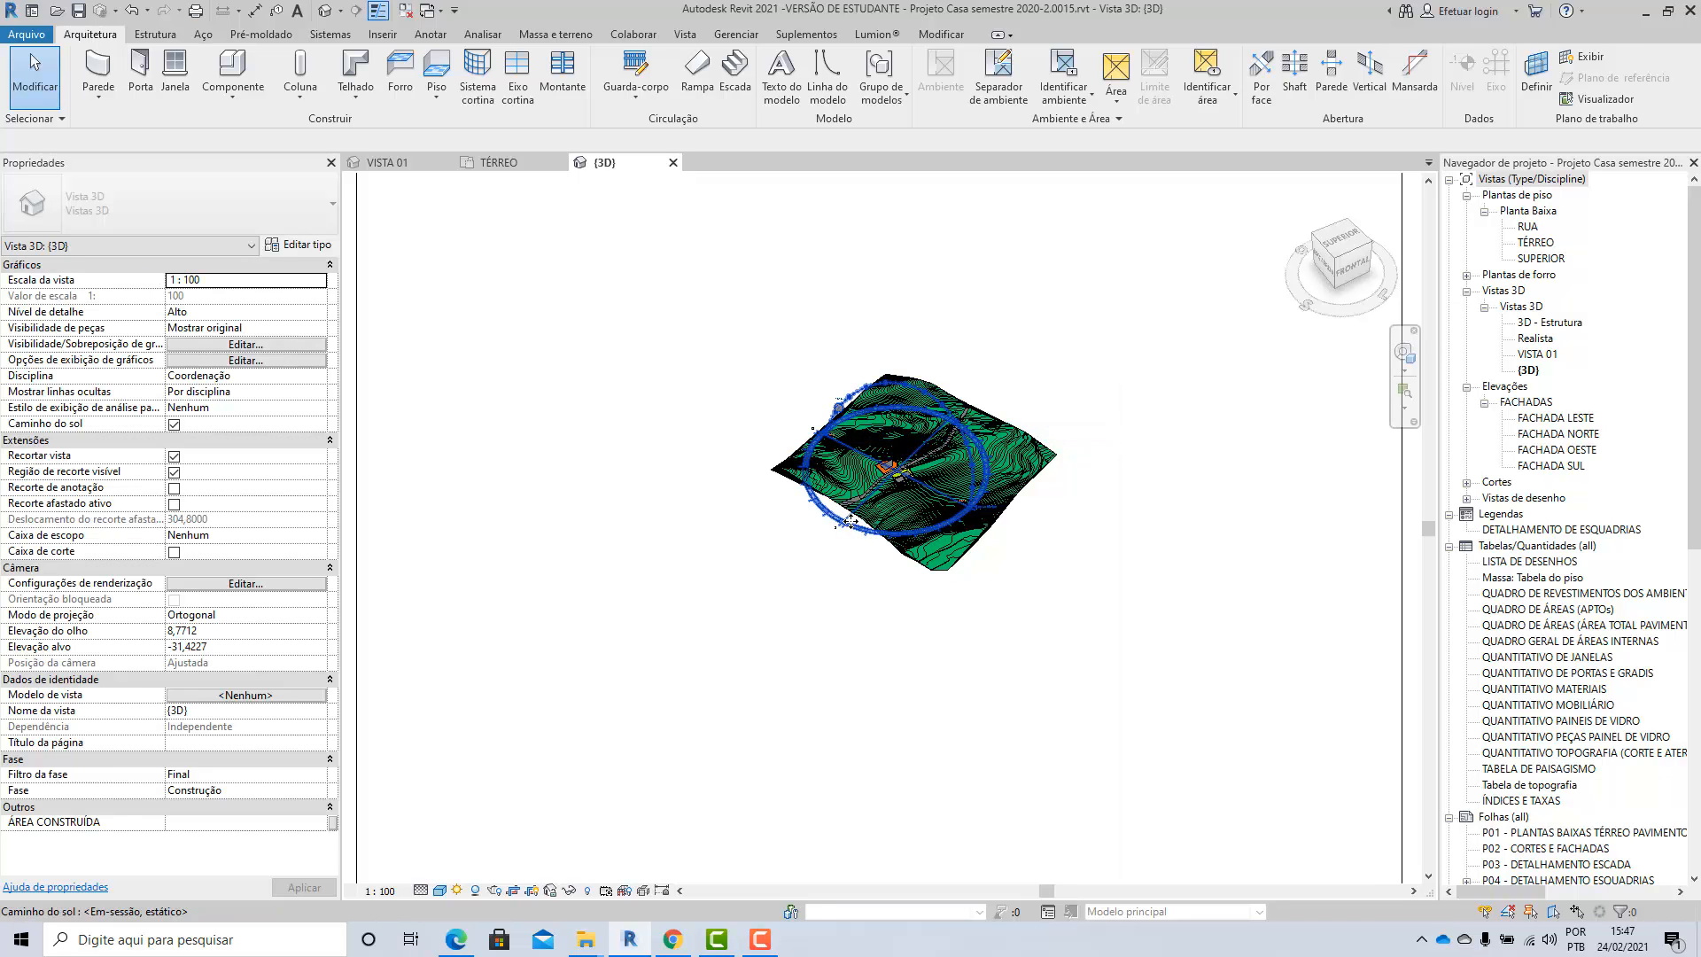
{"action": "left_click", "coordinate": [846, 542]}
{"action": "left_click", "coordinate": [717, 655]}
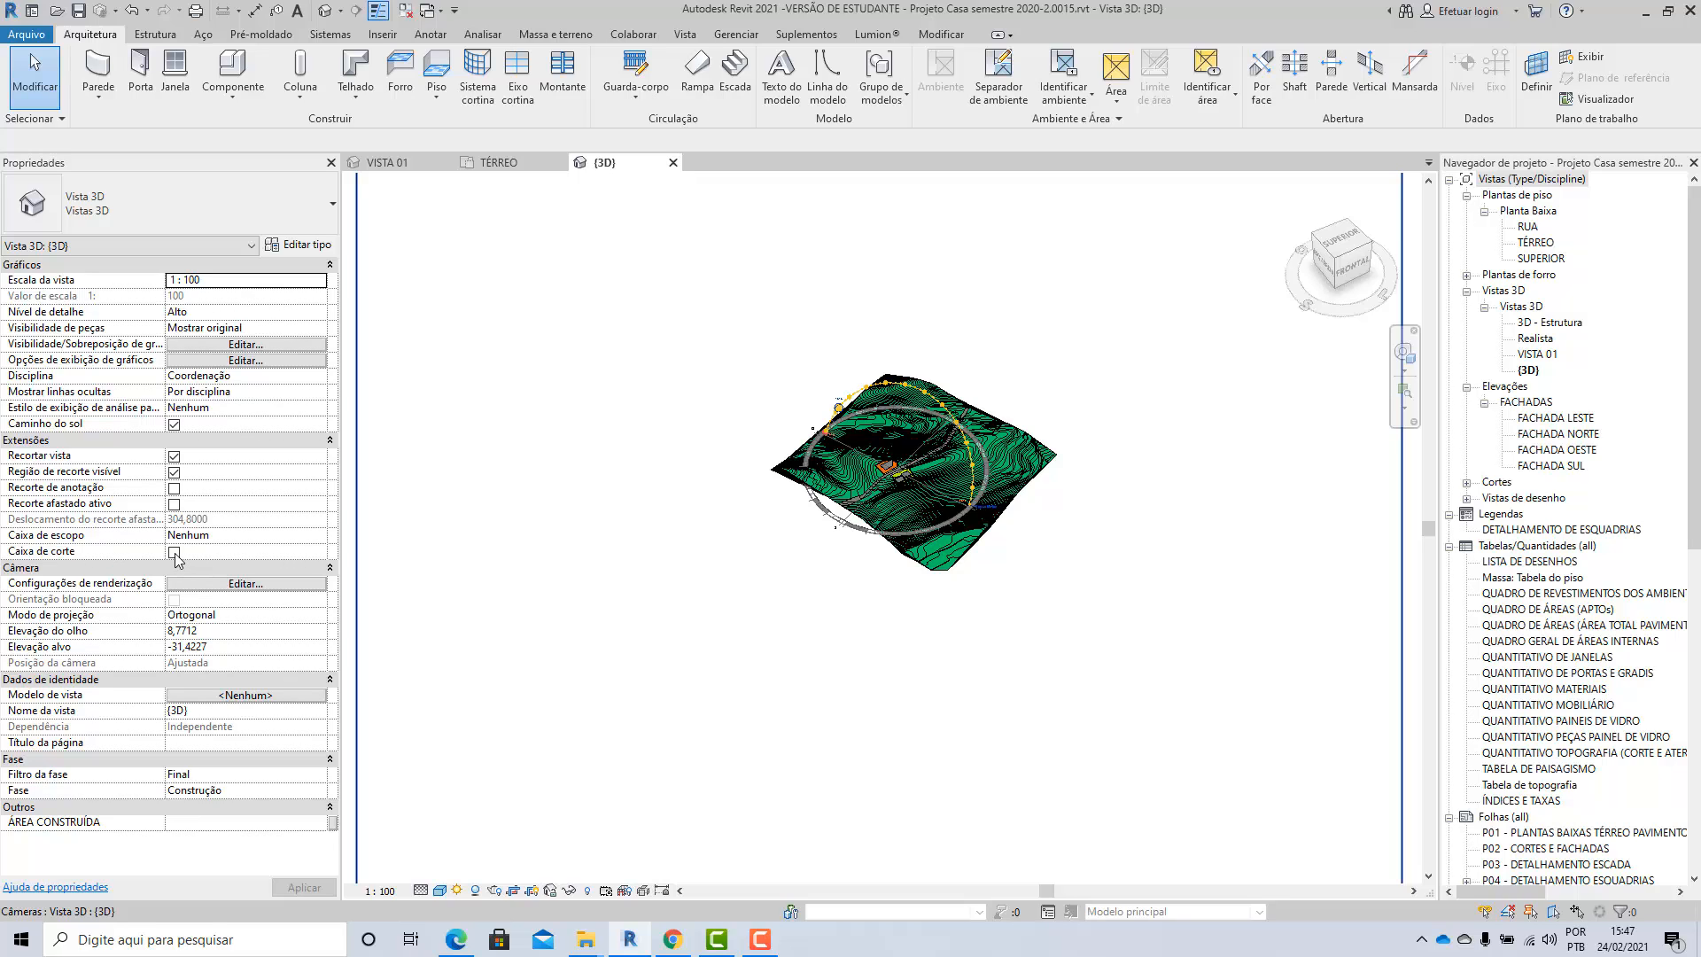
Step: Enable the section box and stretch its side nearest the sun path's south end far outward
{"action": "left_click", "coordinate": [175, 553]}
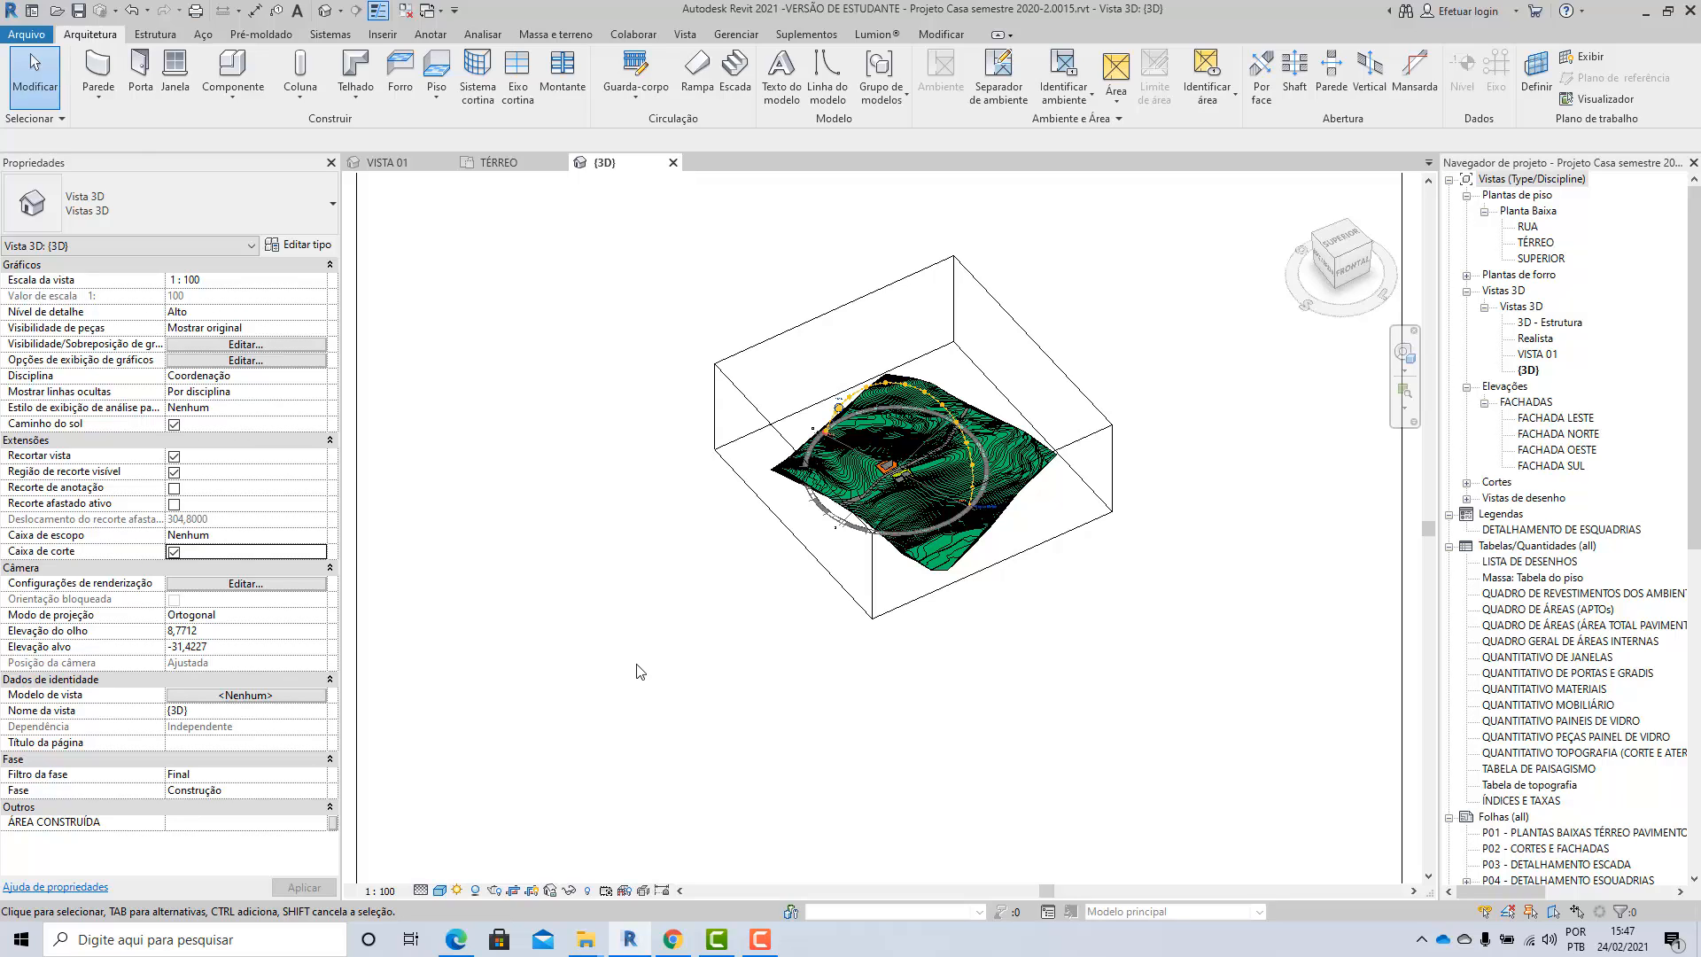
{"action": "left_click", "coordinate": [802, 549]}
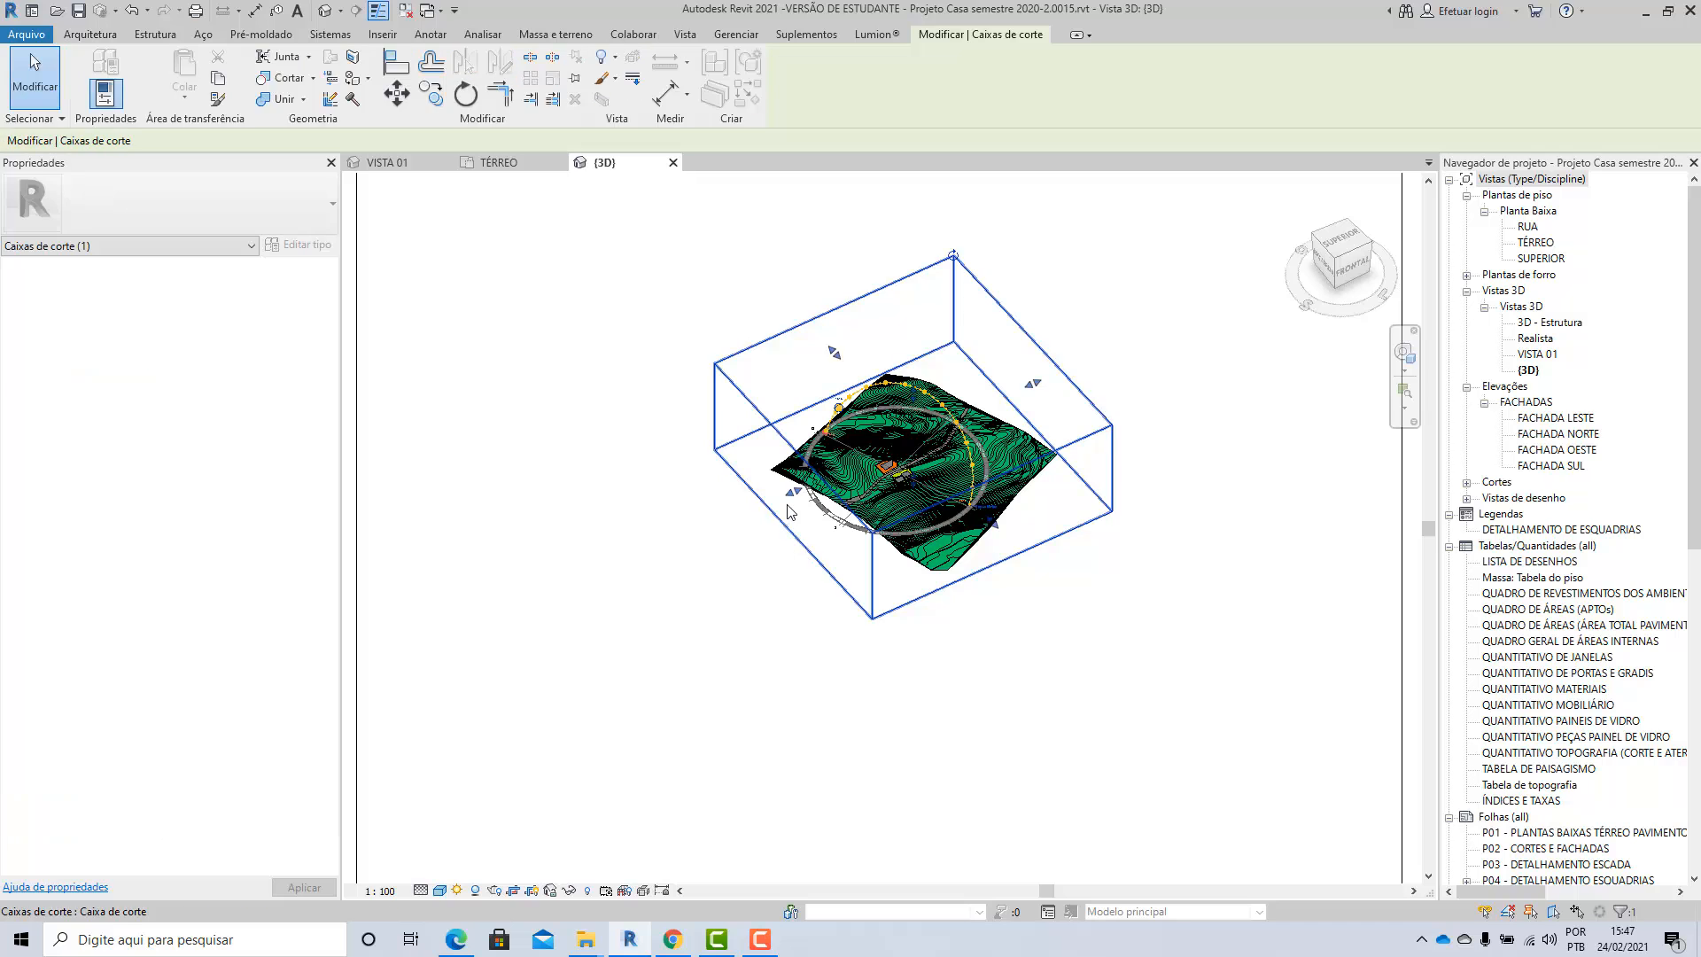
{"action": "left_click_drag", "start_coordinate": [792, 493], "coordinate": [583, 586]}
{"action": "left_click", "coordinate": [800, 772]}
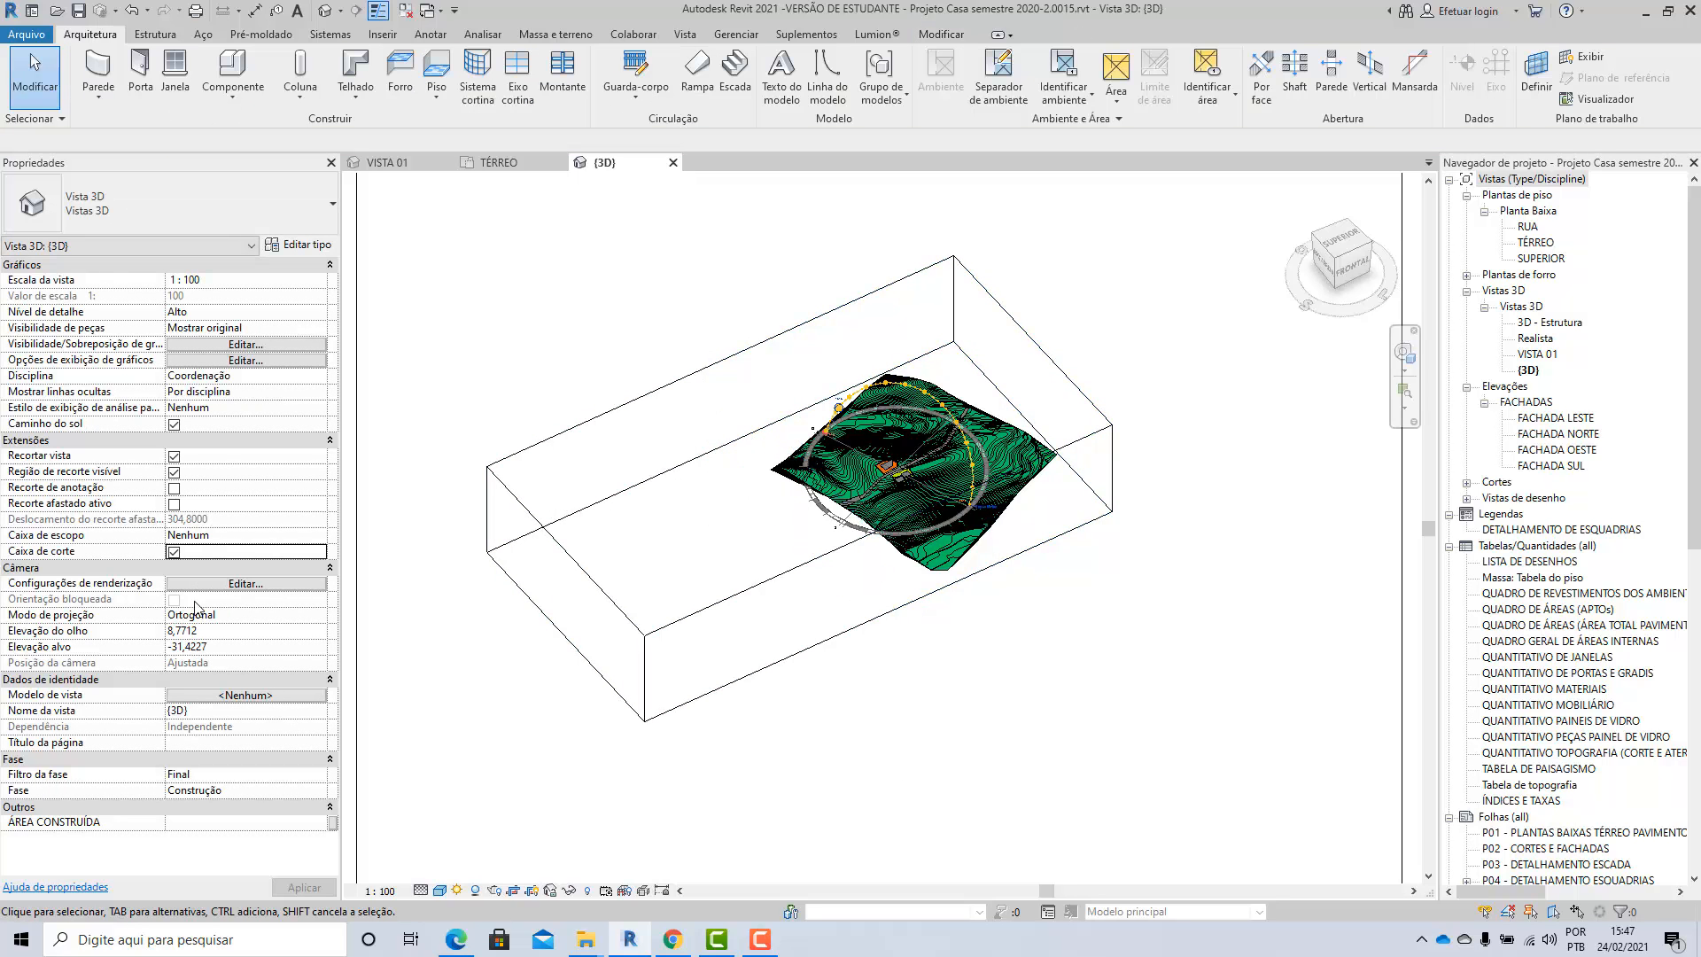
Step: Reset the section box by disabling and re-enabling it in the 3D view, and select it
{"action": "left_click", "coordinate": [174, 552]}
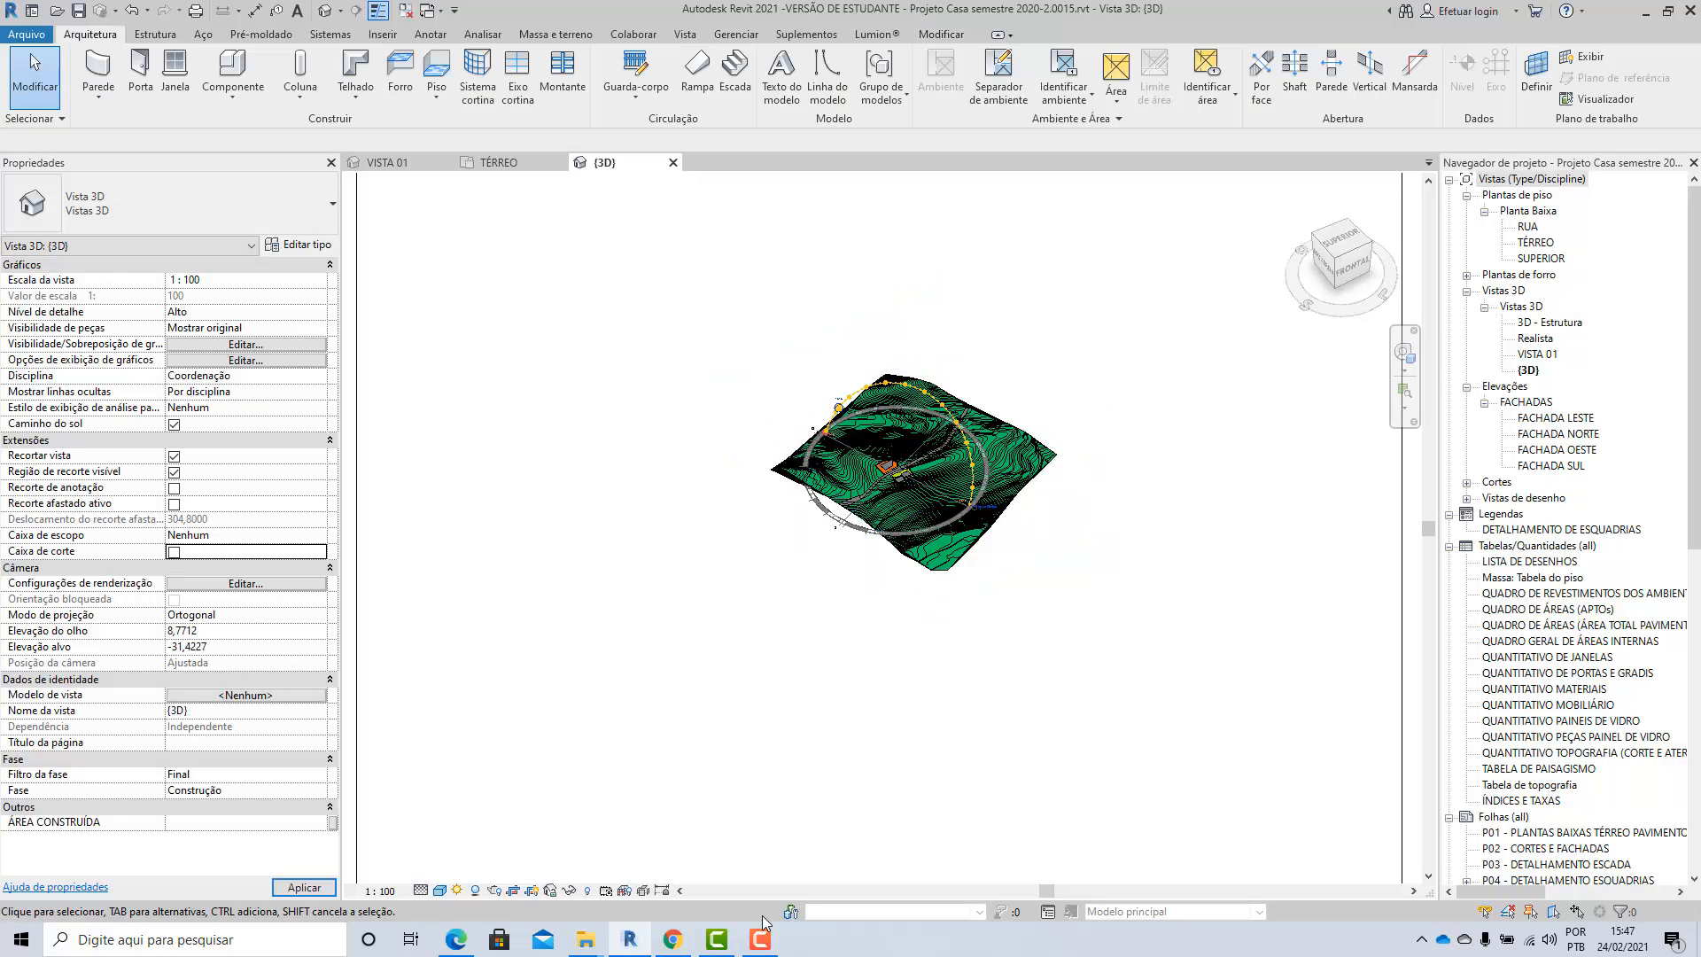
{"action": "left_click", "coordinate": [174, 552]}
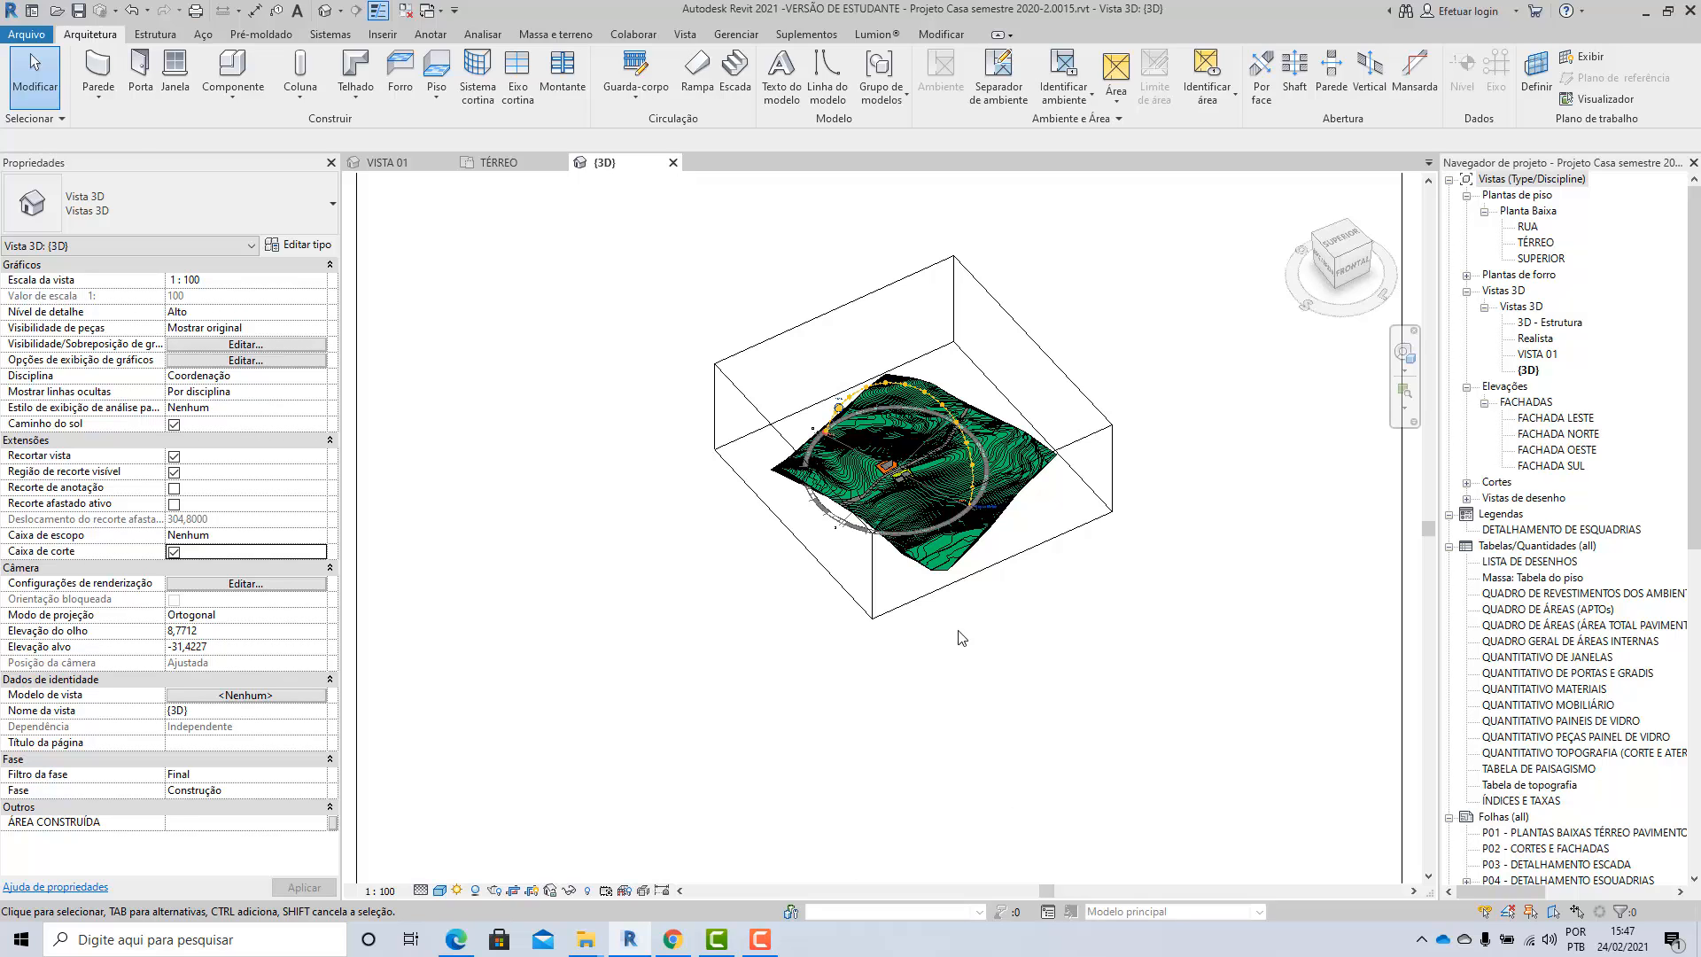
{"action": "scroll", "coordinate": [964, 638], "scroll_direction": "up", "scroll_amount": 1}
{"action": "left_click", "coordinate": [921, 587]}
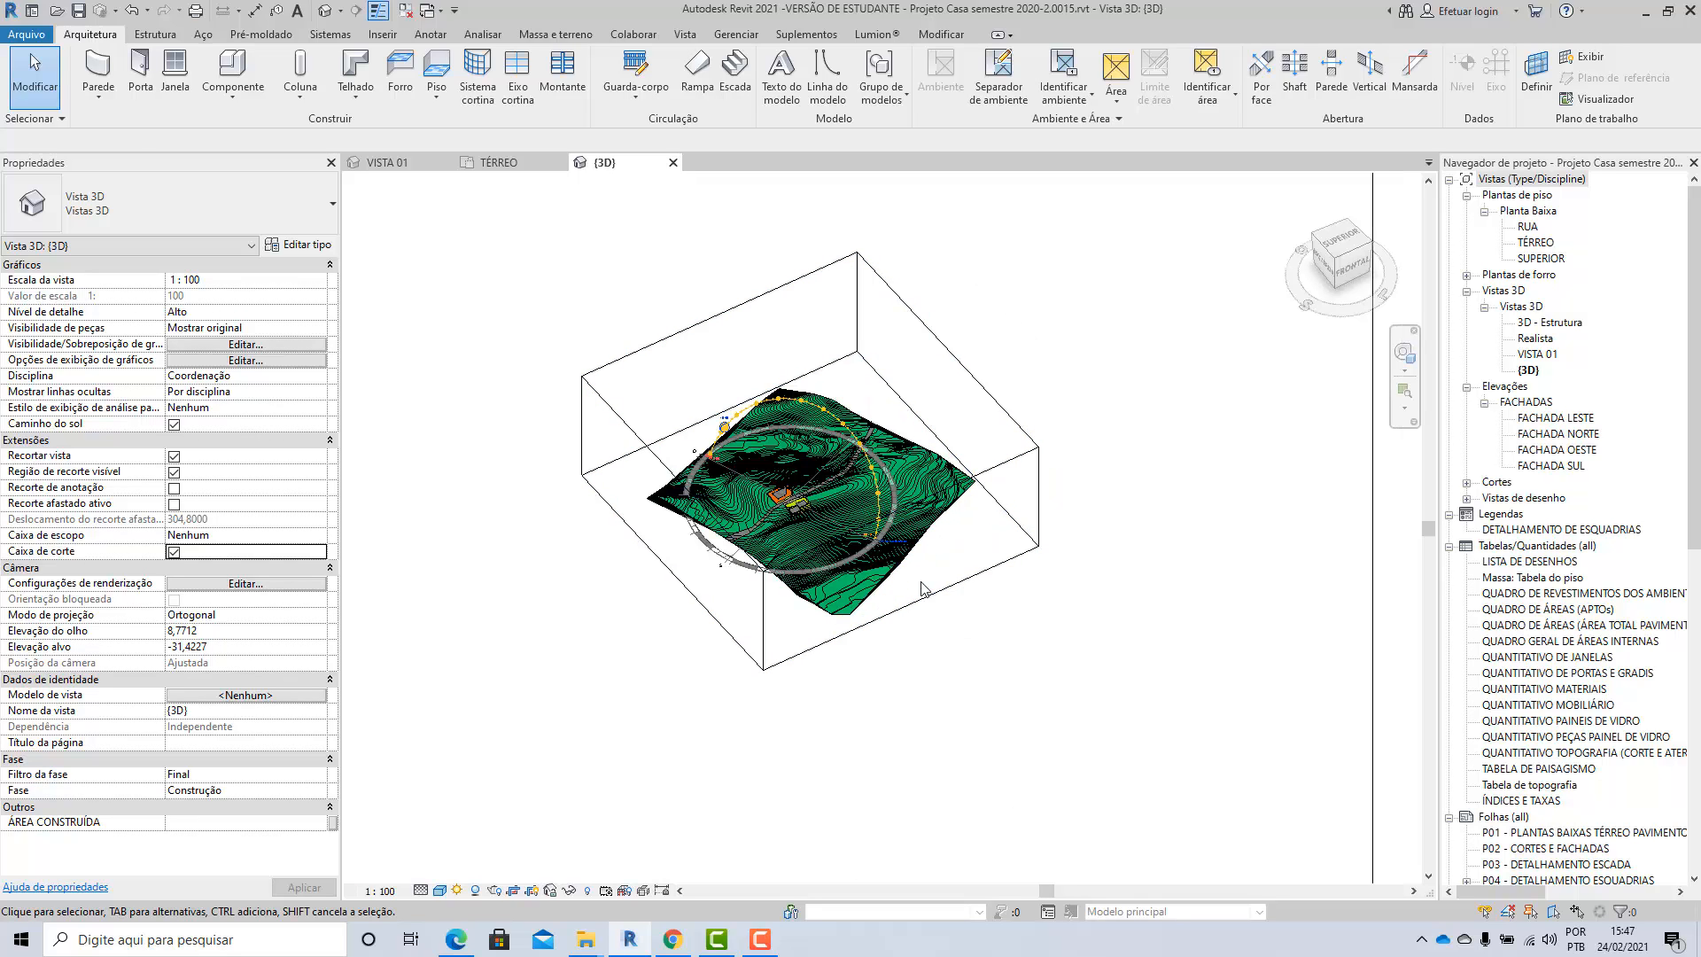
{"action": "scroll", "coordinate": [993, 468], "scroll_direction": "up", "scroll_amount": 2}
{"action": "left_click", "coordinate": [903, 641]}
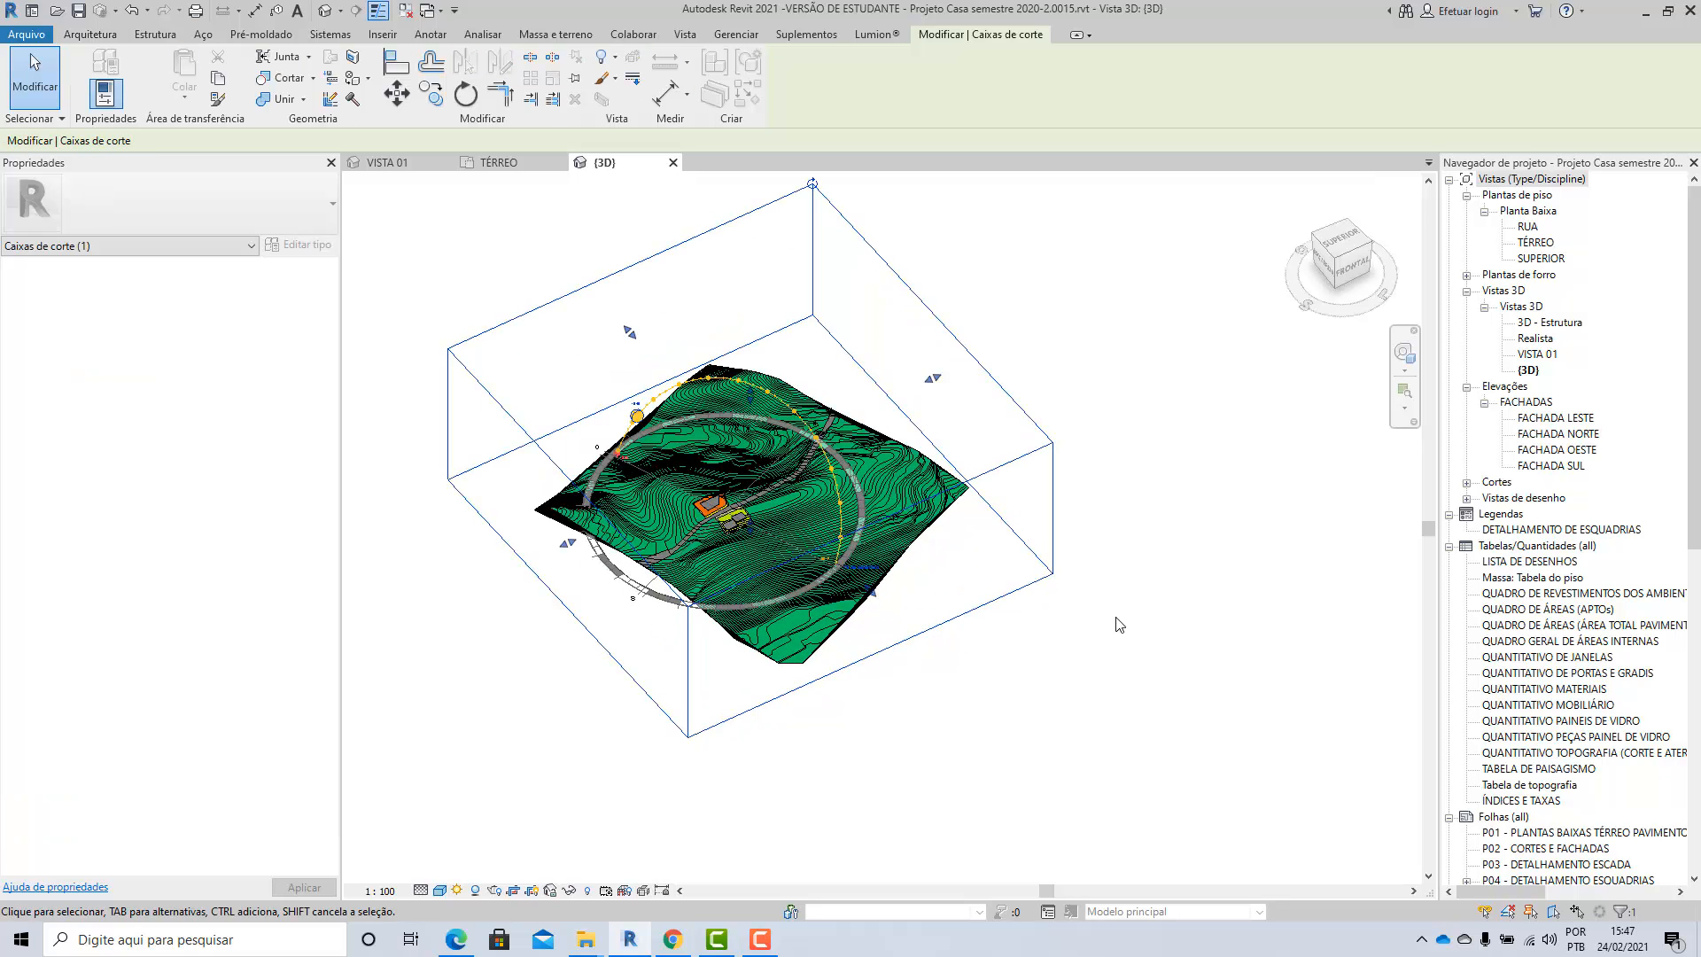
Step: Deselect the section box and disable it in the 3D view
{"action": "scroll", "coordinate": [1182, 589], "scroll_direction": "down", "scroll_amount": 3}
{"action": "scroll", "coordinate": [709, 584], "scroll_direction": "up", "scroll_amount": 2}
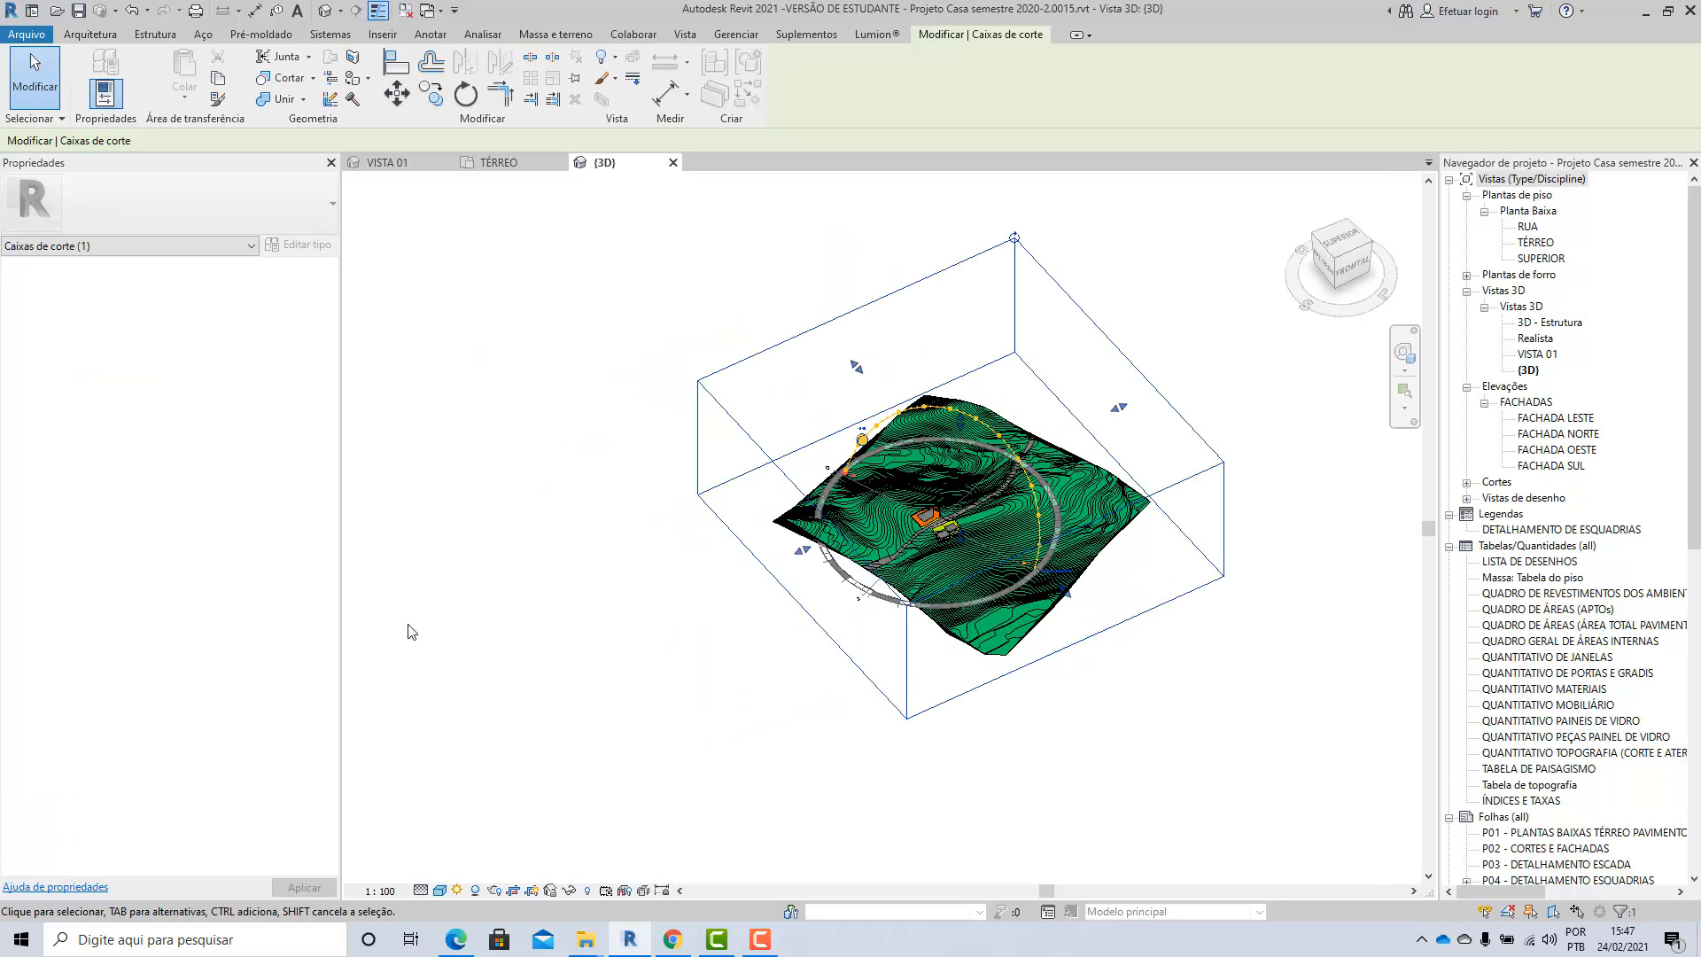
{"action": "left_click", "coordinate": [742, 602]}
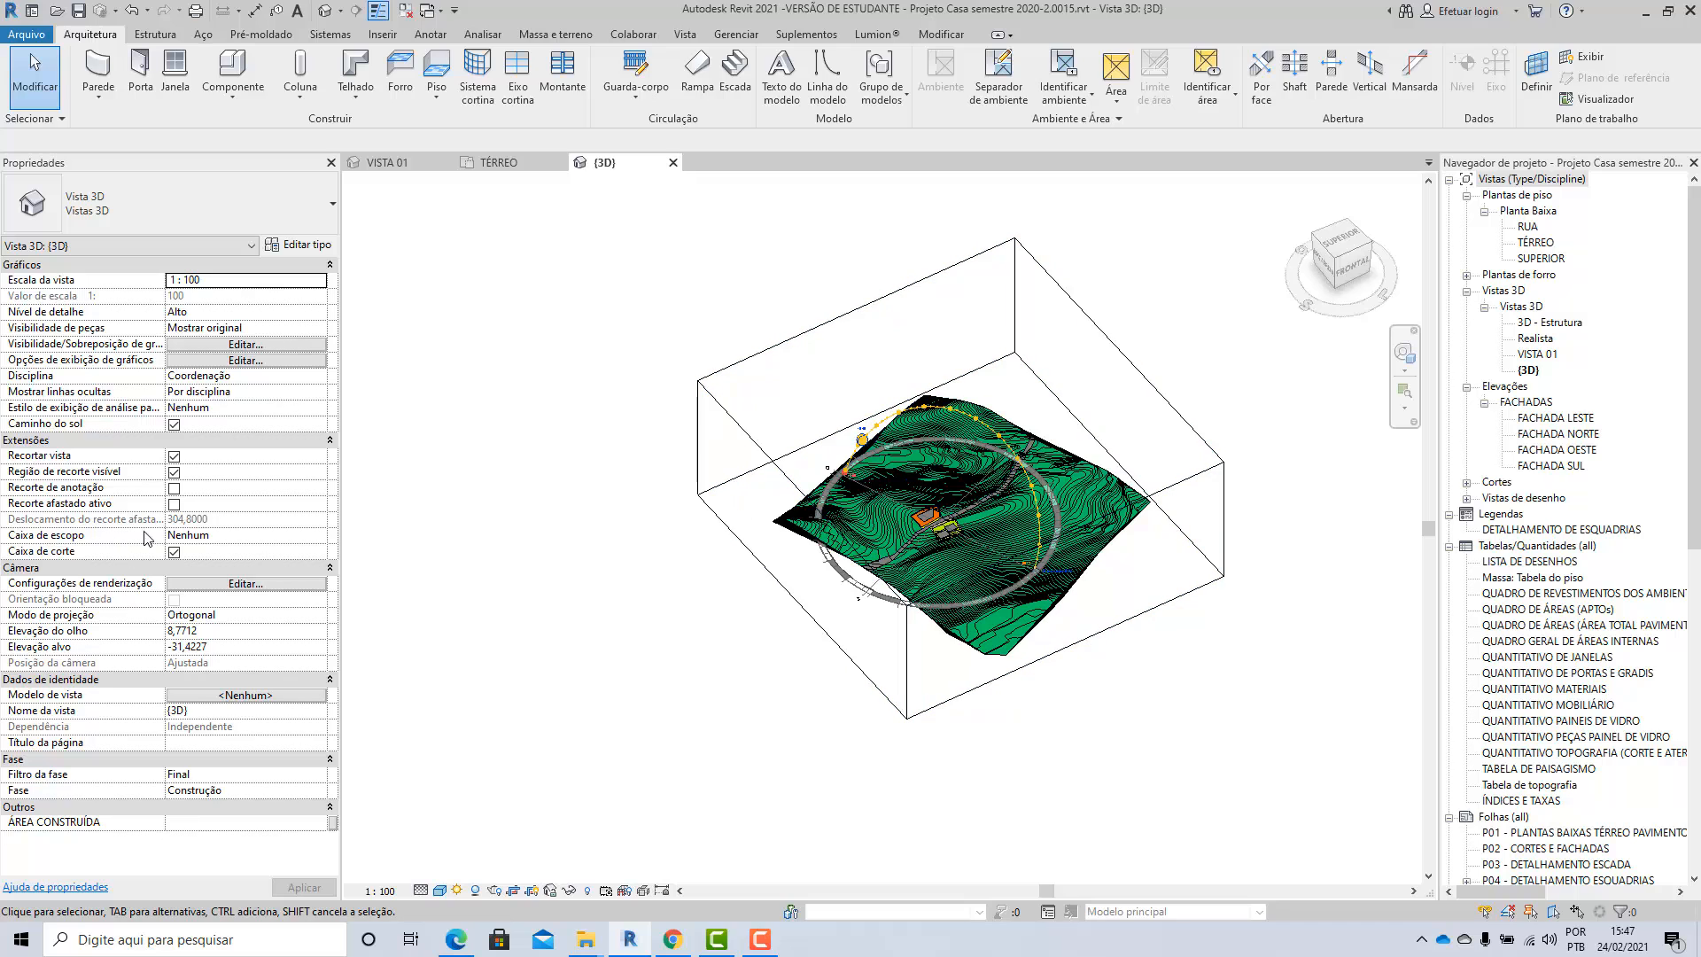
{"action": "left_click", "coordinate": [174, 551]}
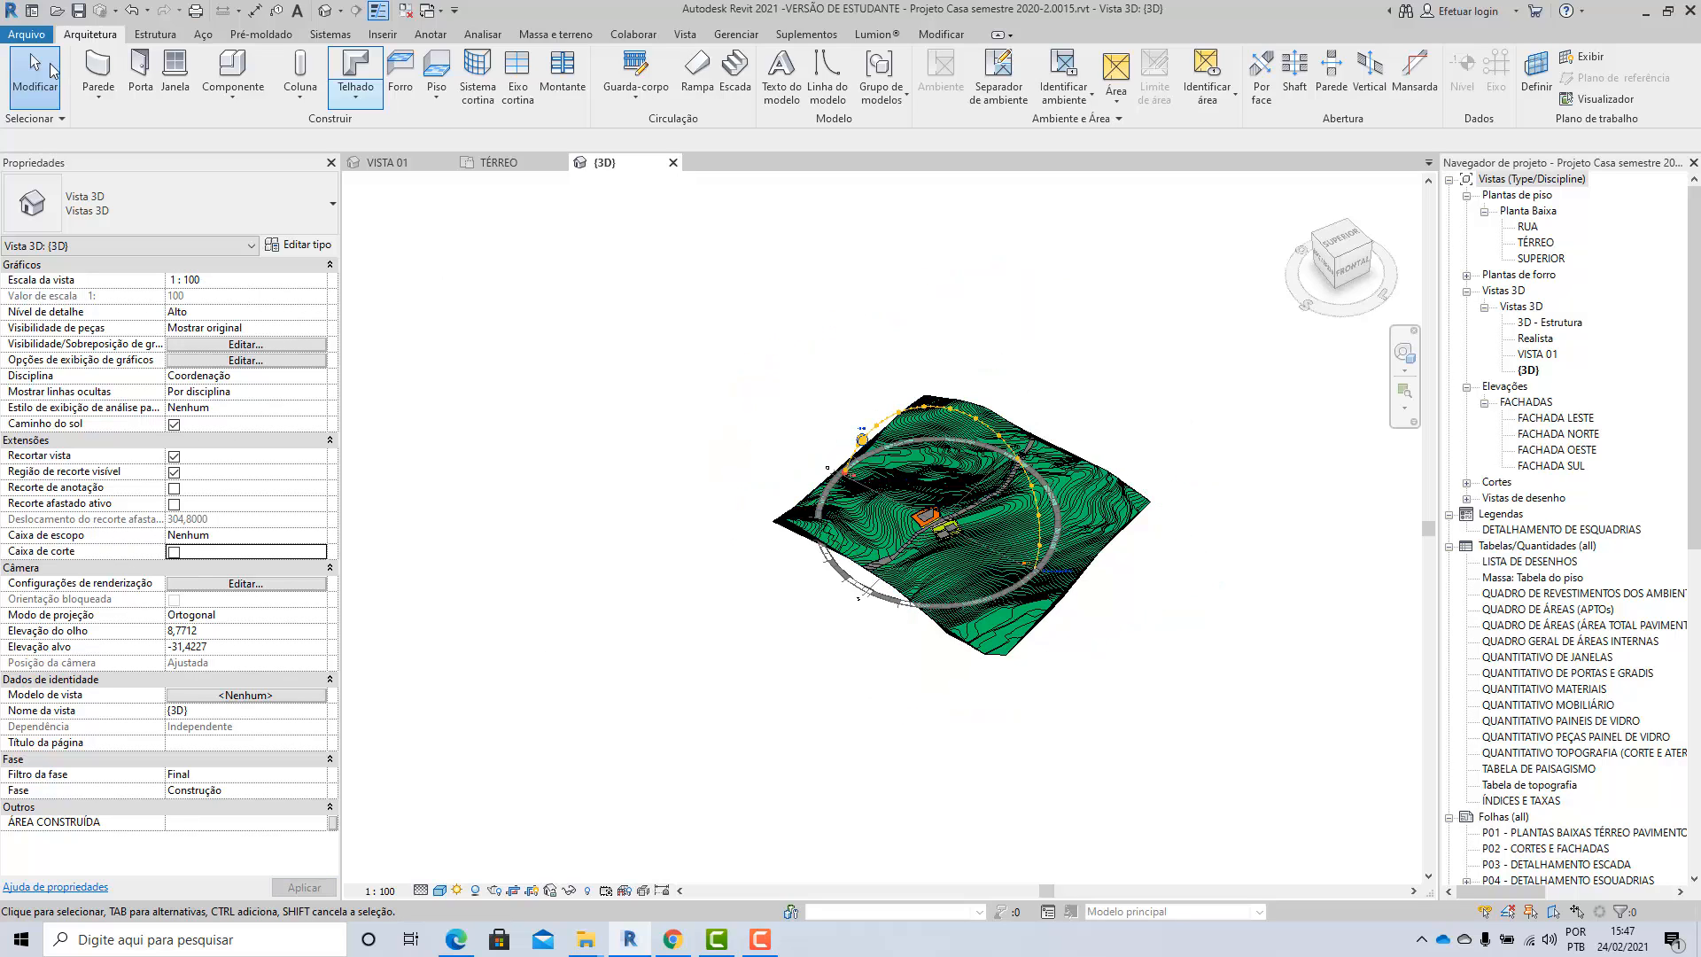
Step: Draw a straight basic wall about 706 m long, well outside the terrain on its south side
{"action": "left_click", "coordinate": [98, 71]}
{"action": "left_click", "coordinate": [604, 591]}
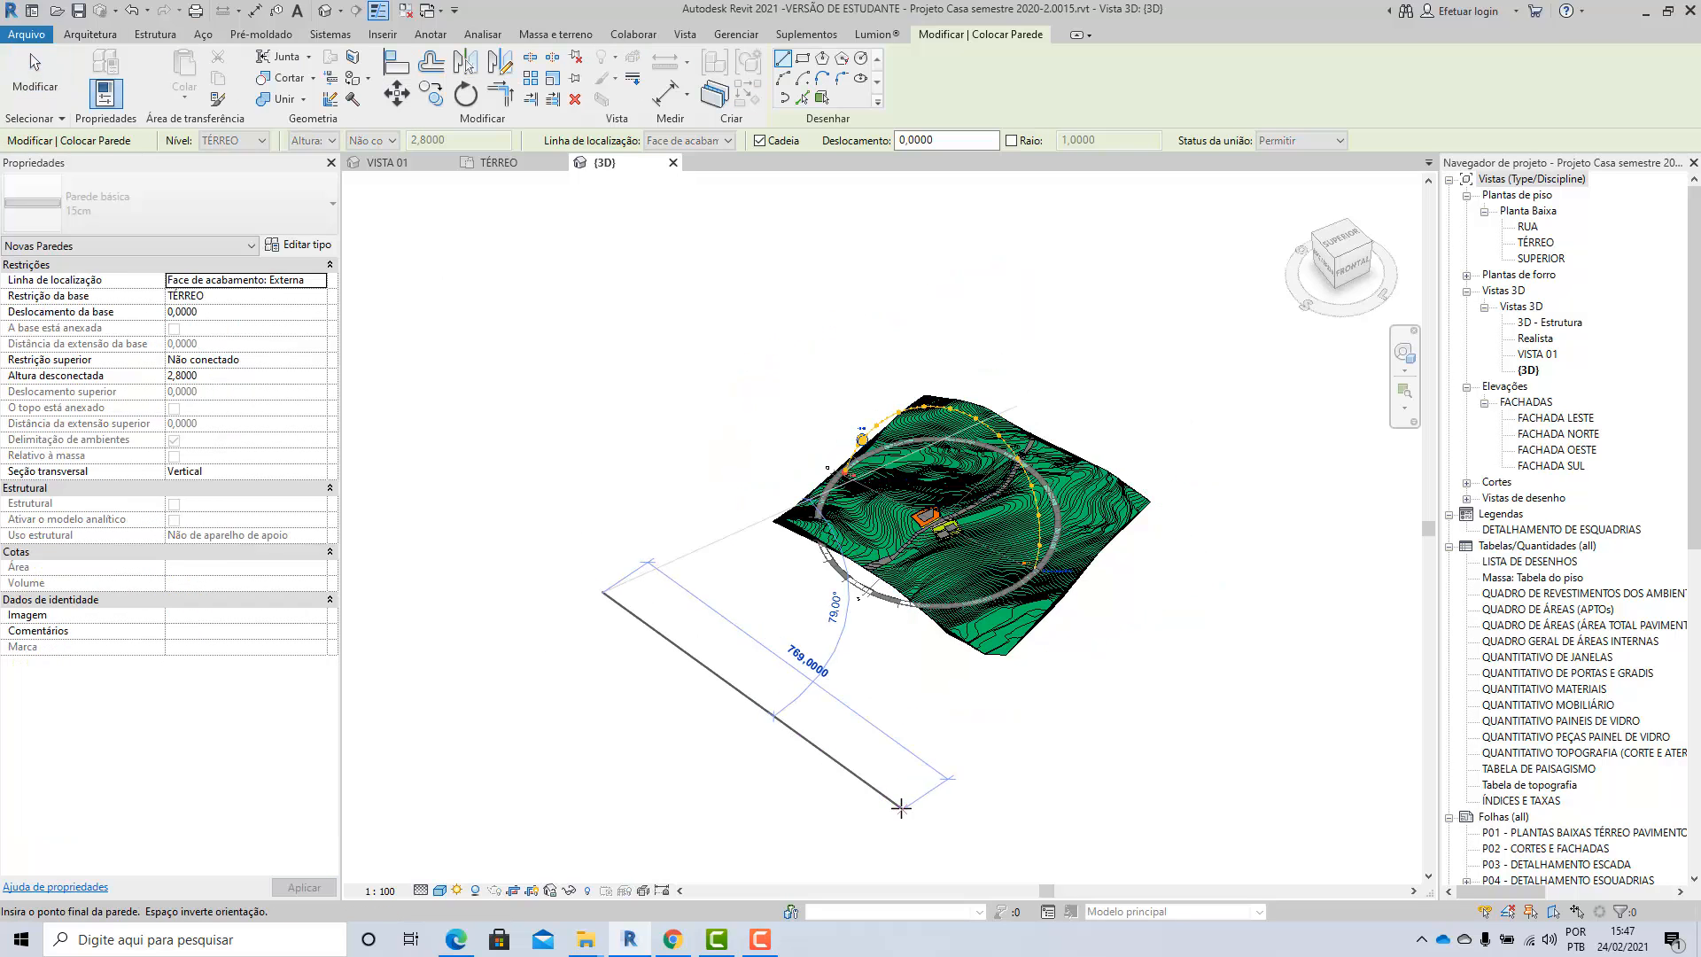
{"action": "left_click", "coordinate": [897, 778]}
{"action": "left_click", "coordinate": [37, 78]}
{"action": "scroll", "coordinate": [609, 469], "scroll_direction": "down", "scroll_amount": 1}
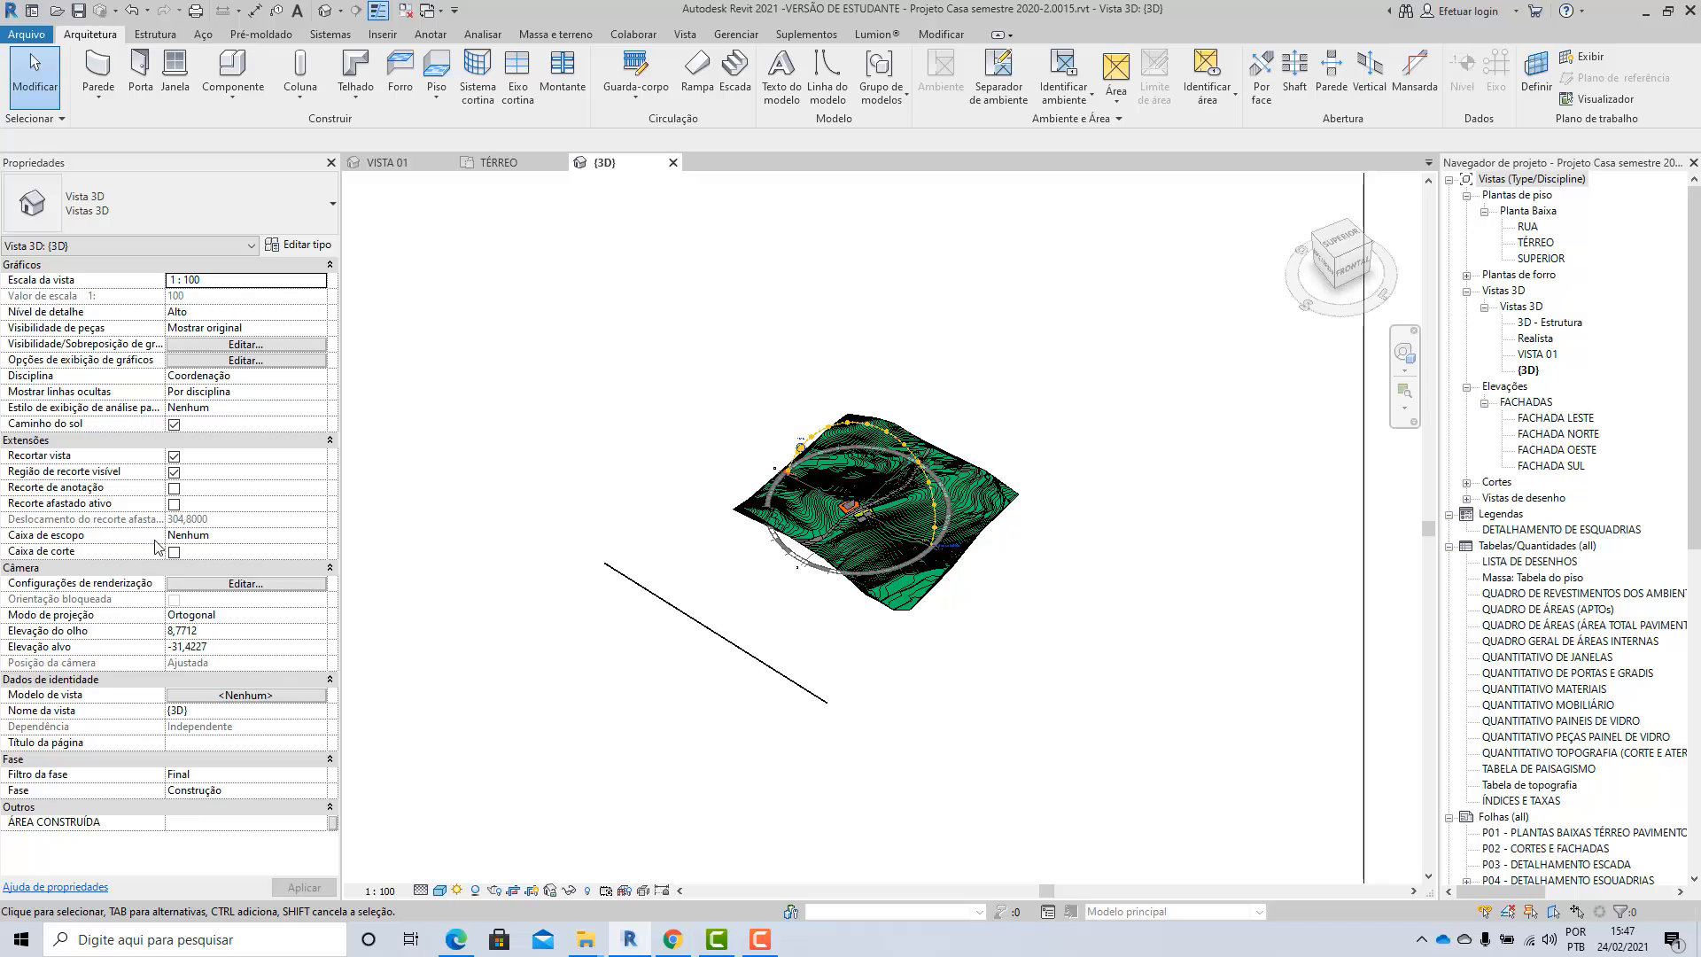
Step: Check the section box's extents around the terrain and distant wall, disable it again, and fit the sun path to the model
{"action": "left_click", "coordinate": [174, 552]}
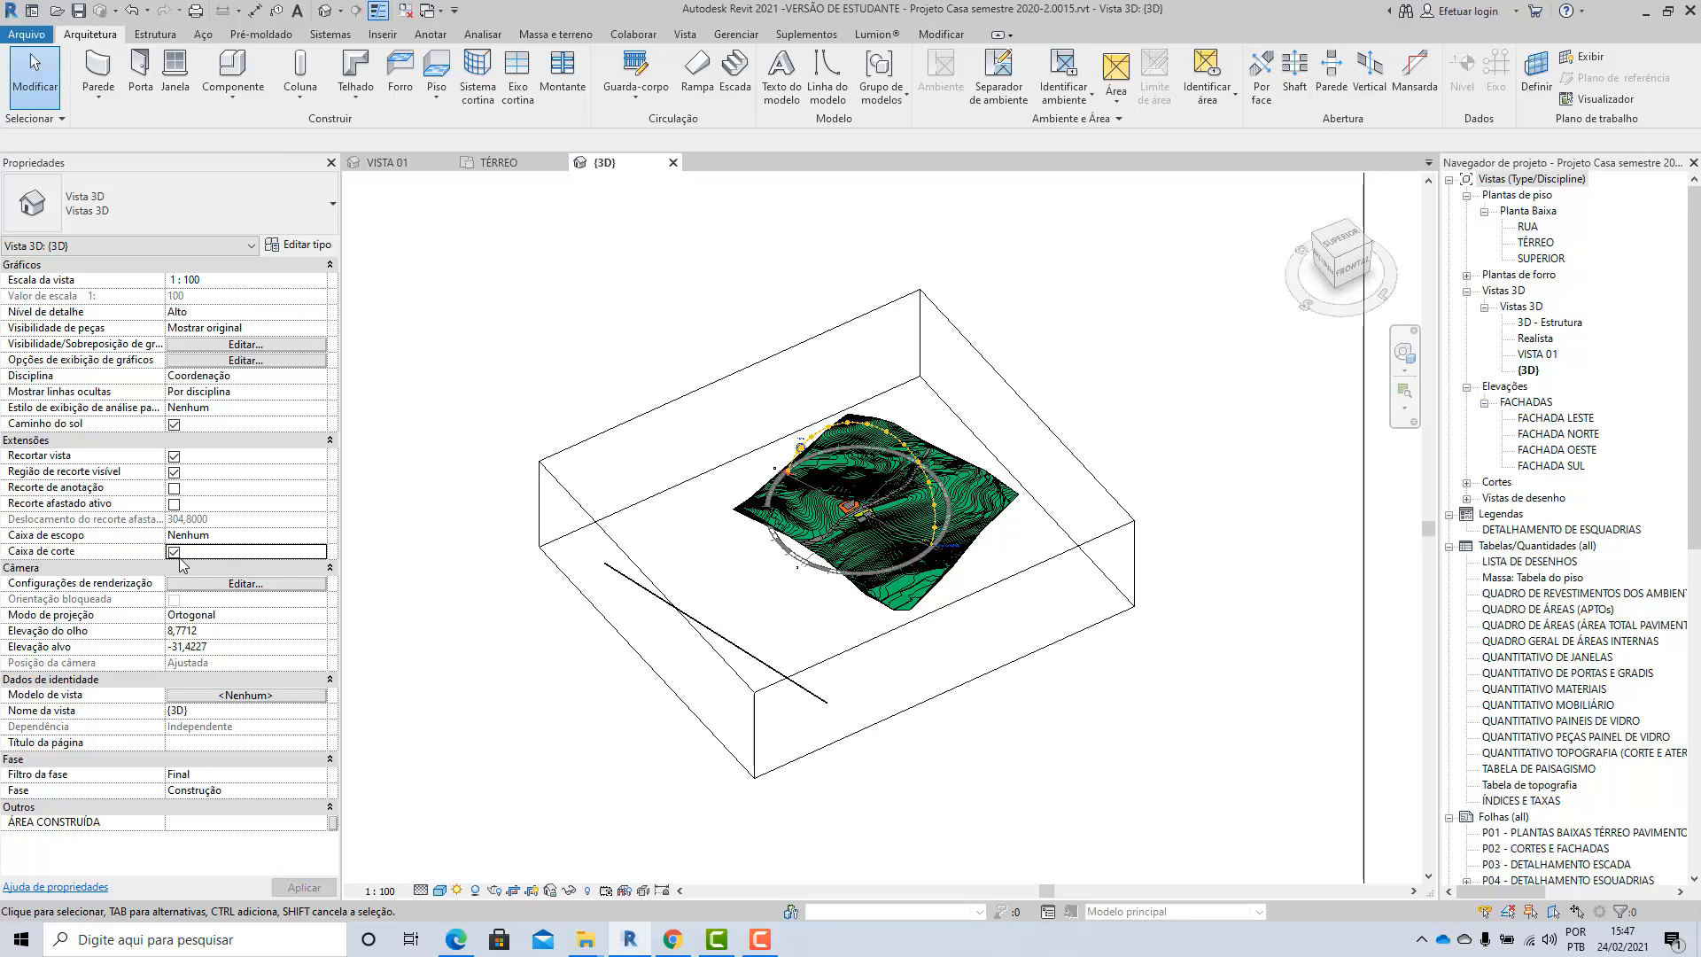
{"action": "left_click", "coordinate": [174, 552]}
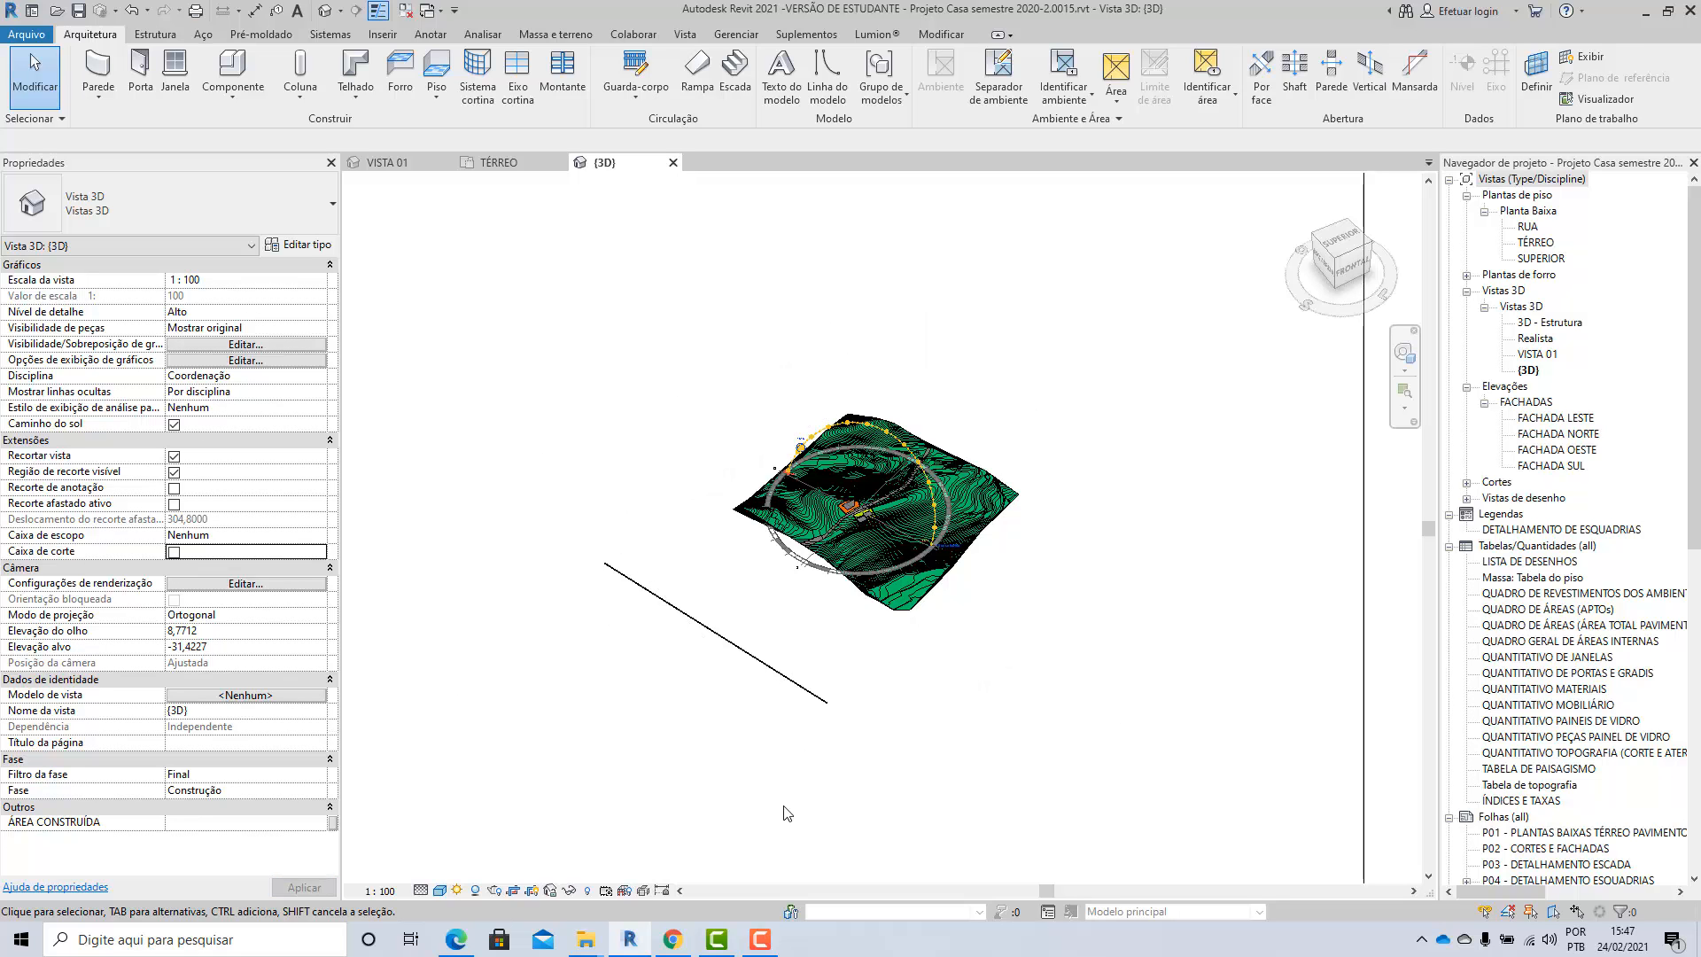
{"action": "scroll", "coordinate": [757, 567], "scroll_direction": "up", "scroll_amount": 3}
{"action": "left_click", "coordinate": [838, 541]}
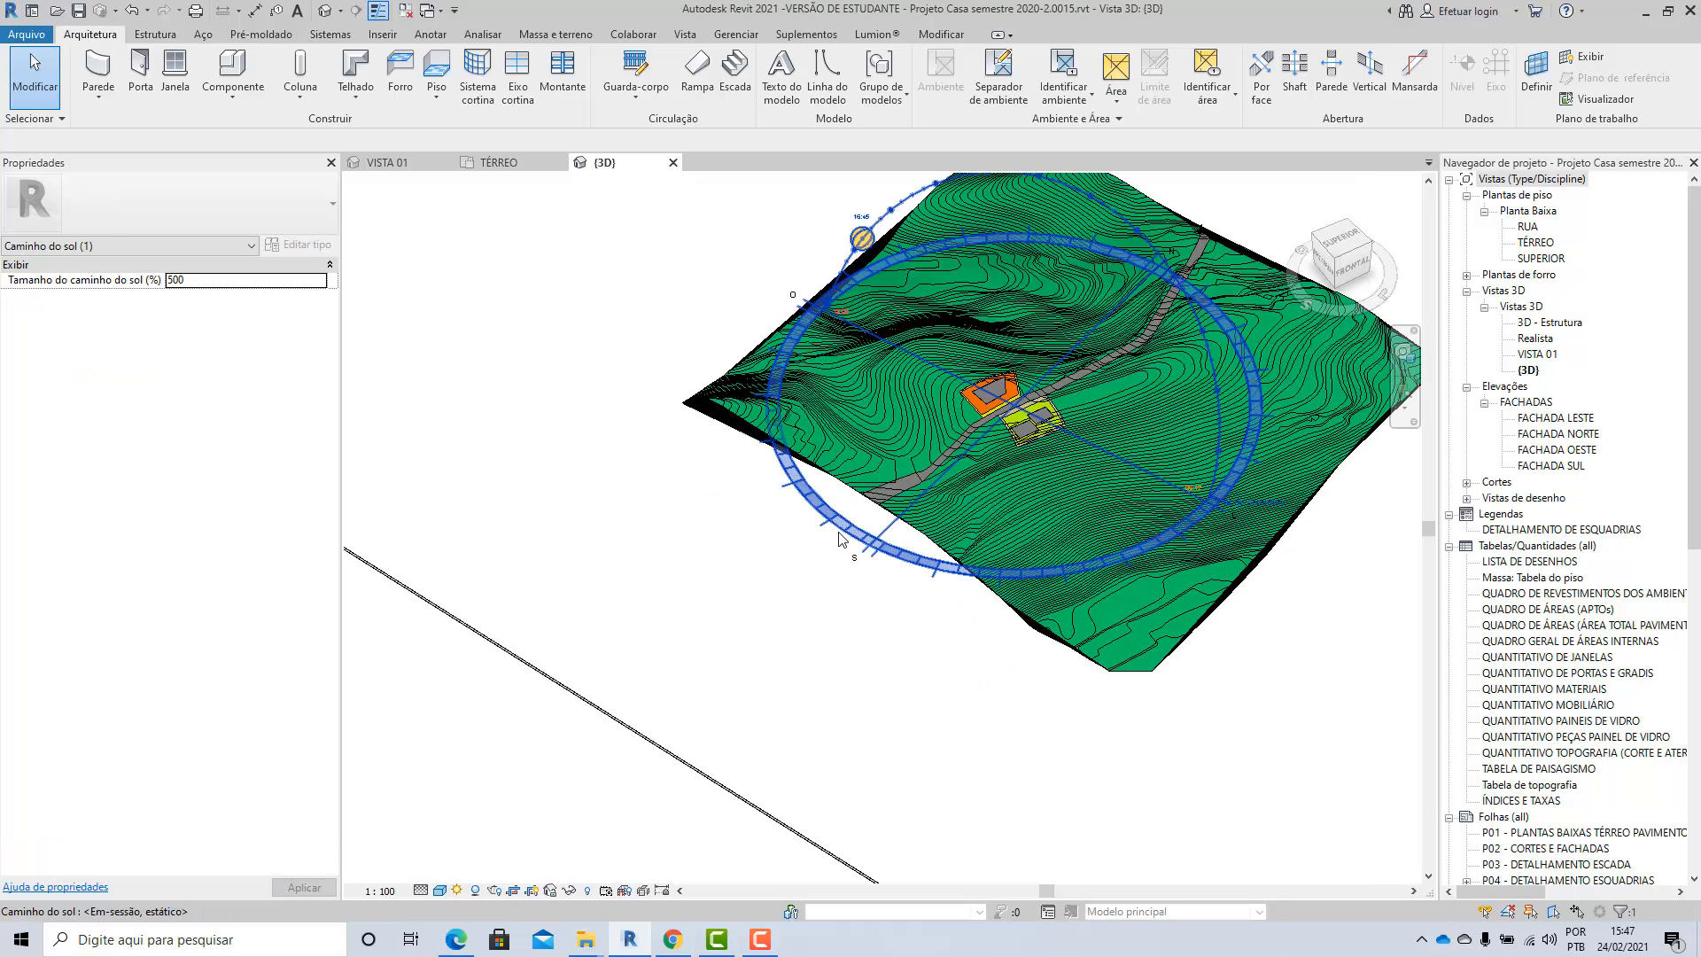
{"action": "right_click", "coordinate": [840, 539]}
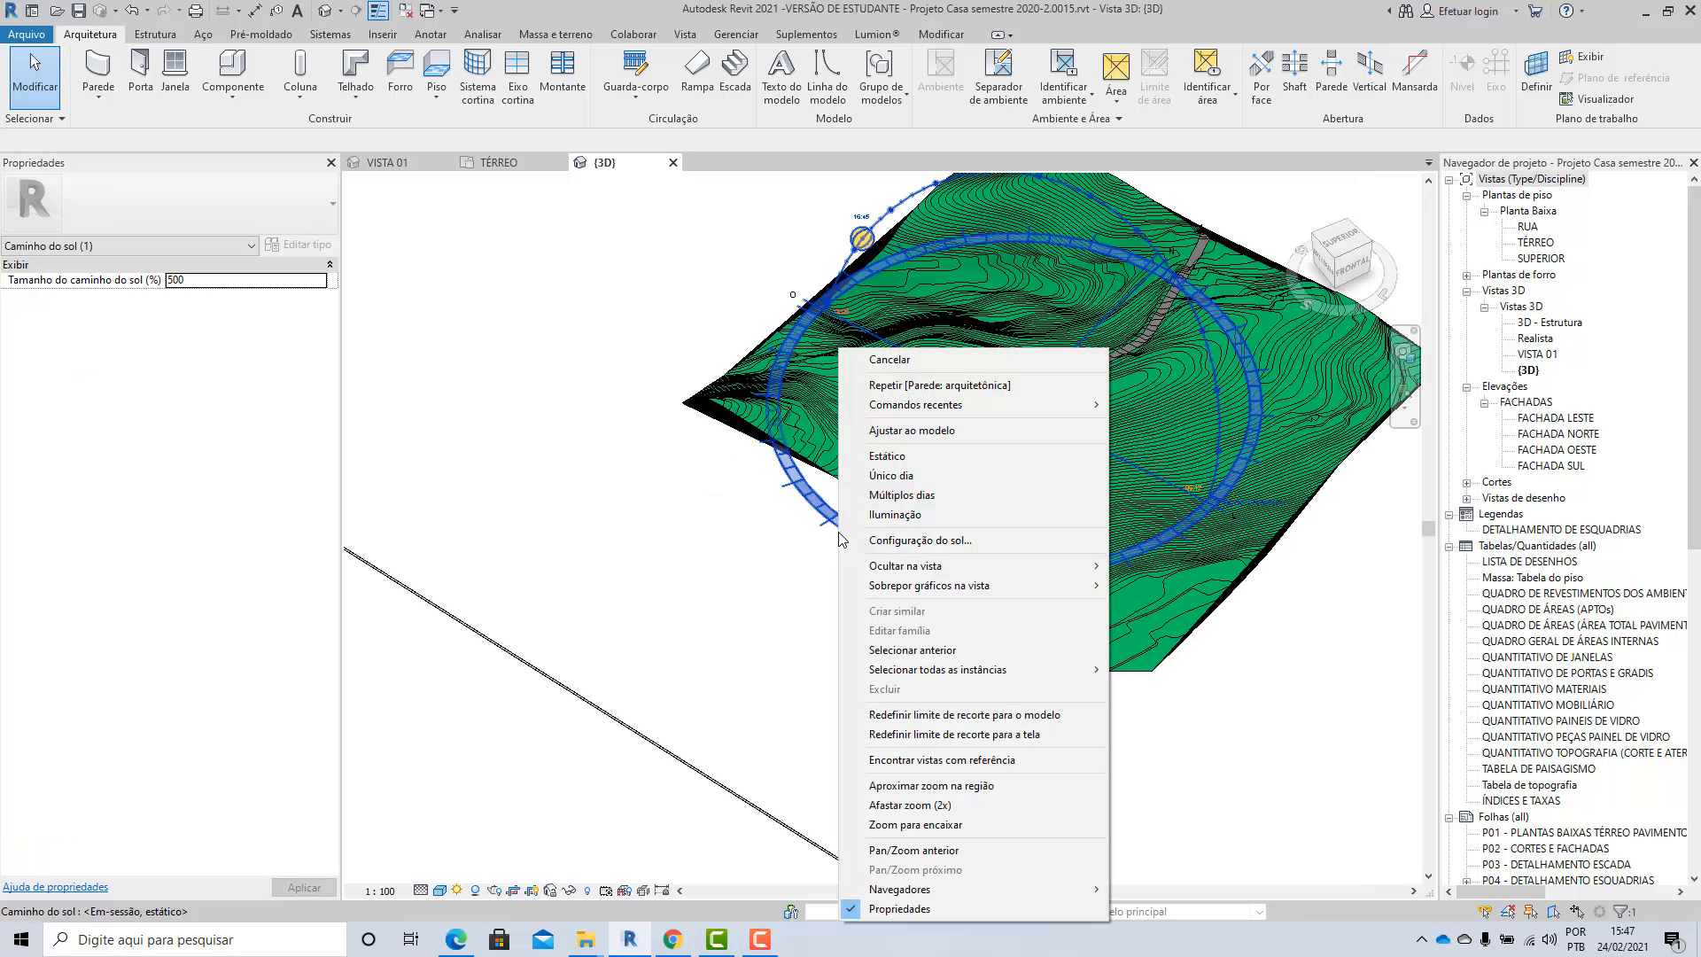
{"action": "left_click", "coordinate": [897, 430]}
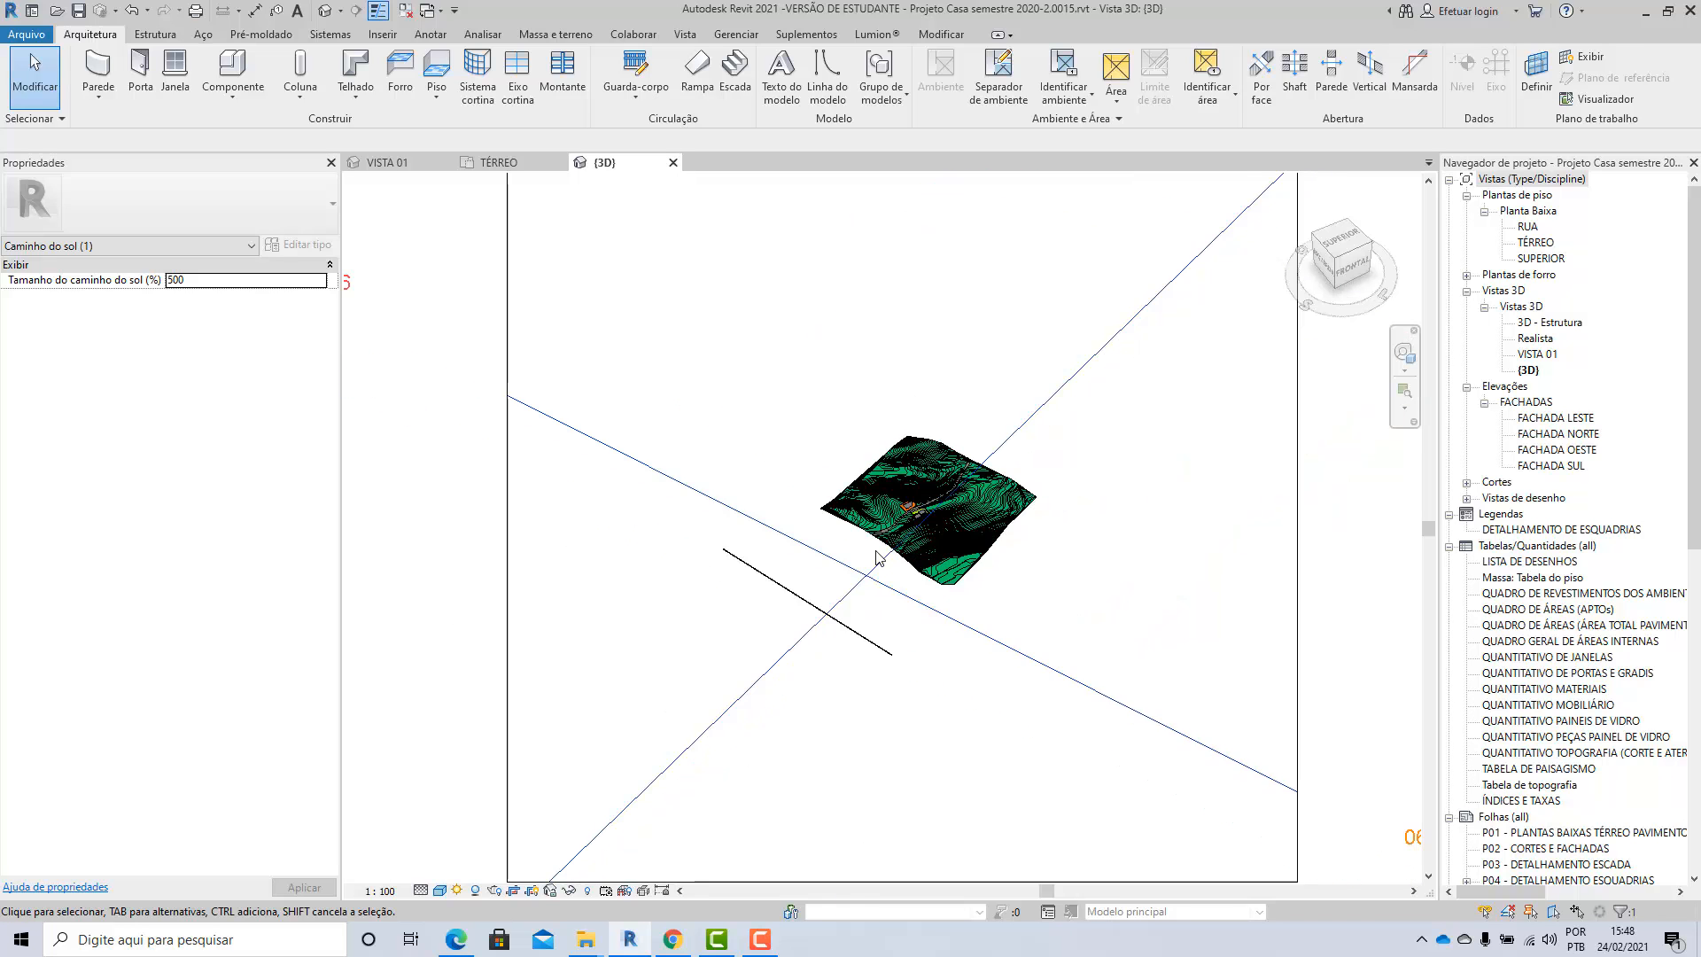
Step: Expand all four sides of the 3D view's crop region until it contains the entire sun path
{"action": "scroll", "coordinate": [877, 556], "scroll_direction": "down", "scroll_amount": 4}
{"action": "left_click", "coordinate": [889, 655]}
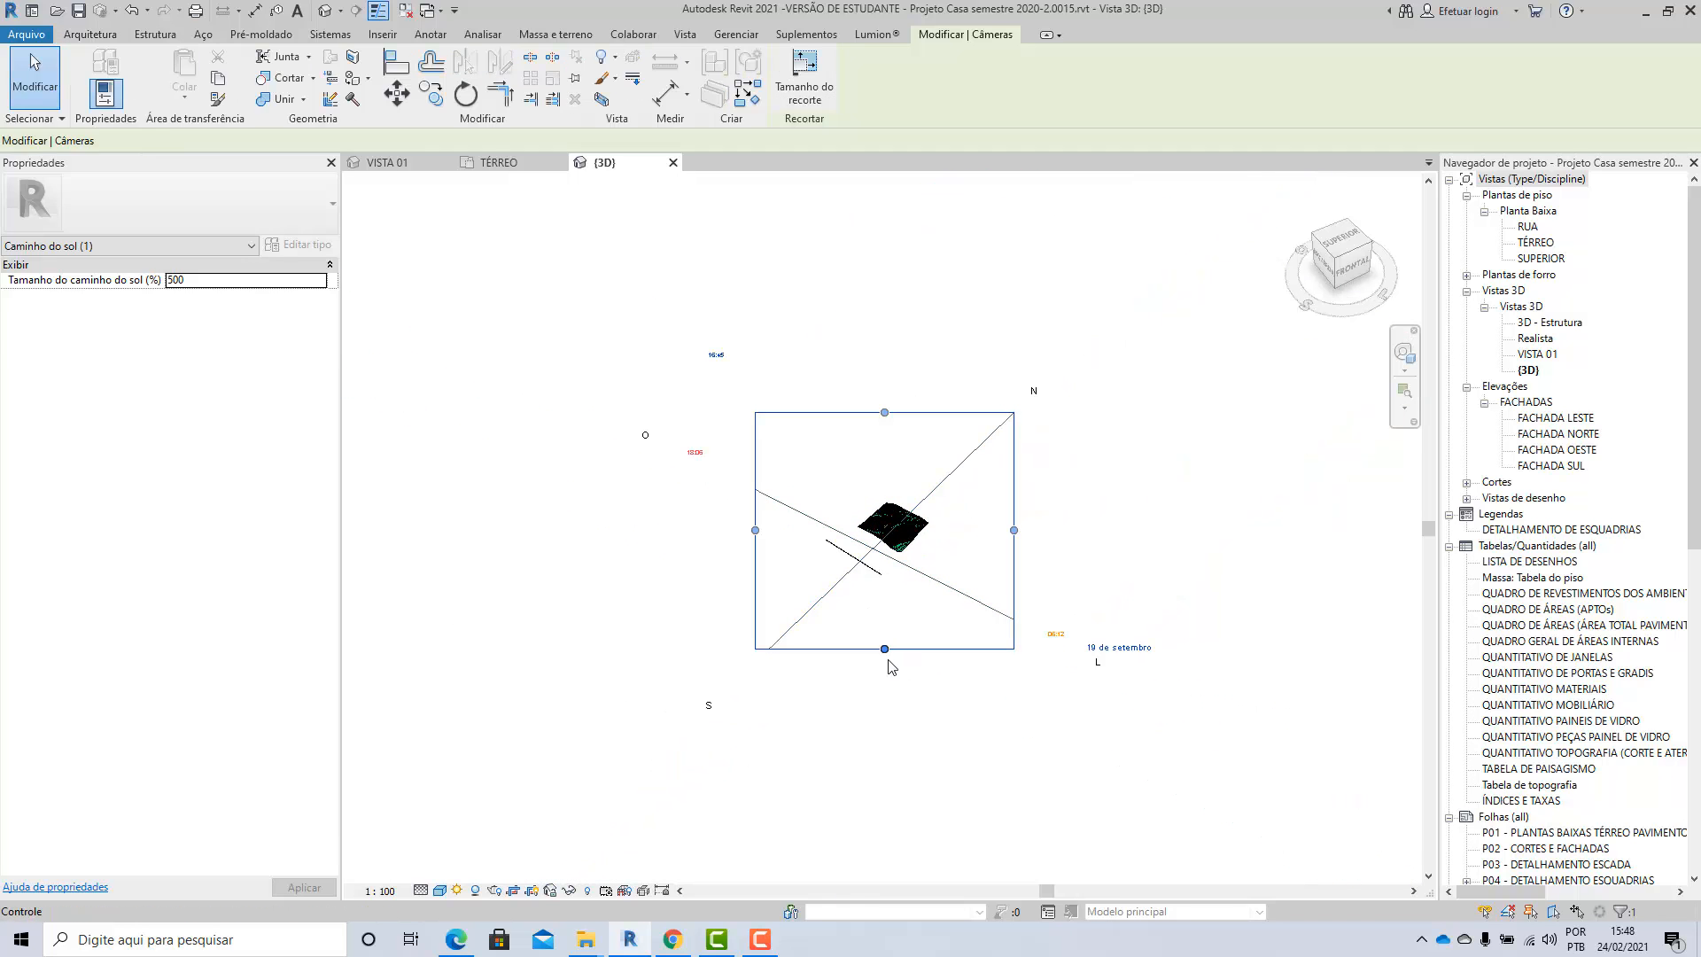
{"action": "left_click_drag", "start_coordinate": [885, 651], "coordinate": [885, 870]}
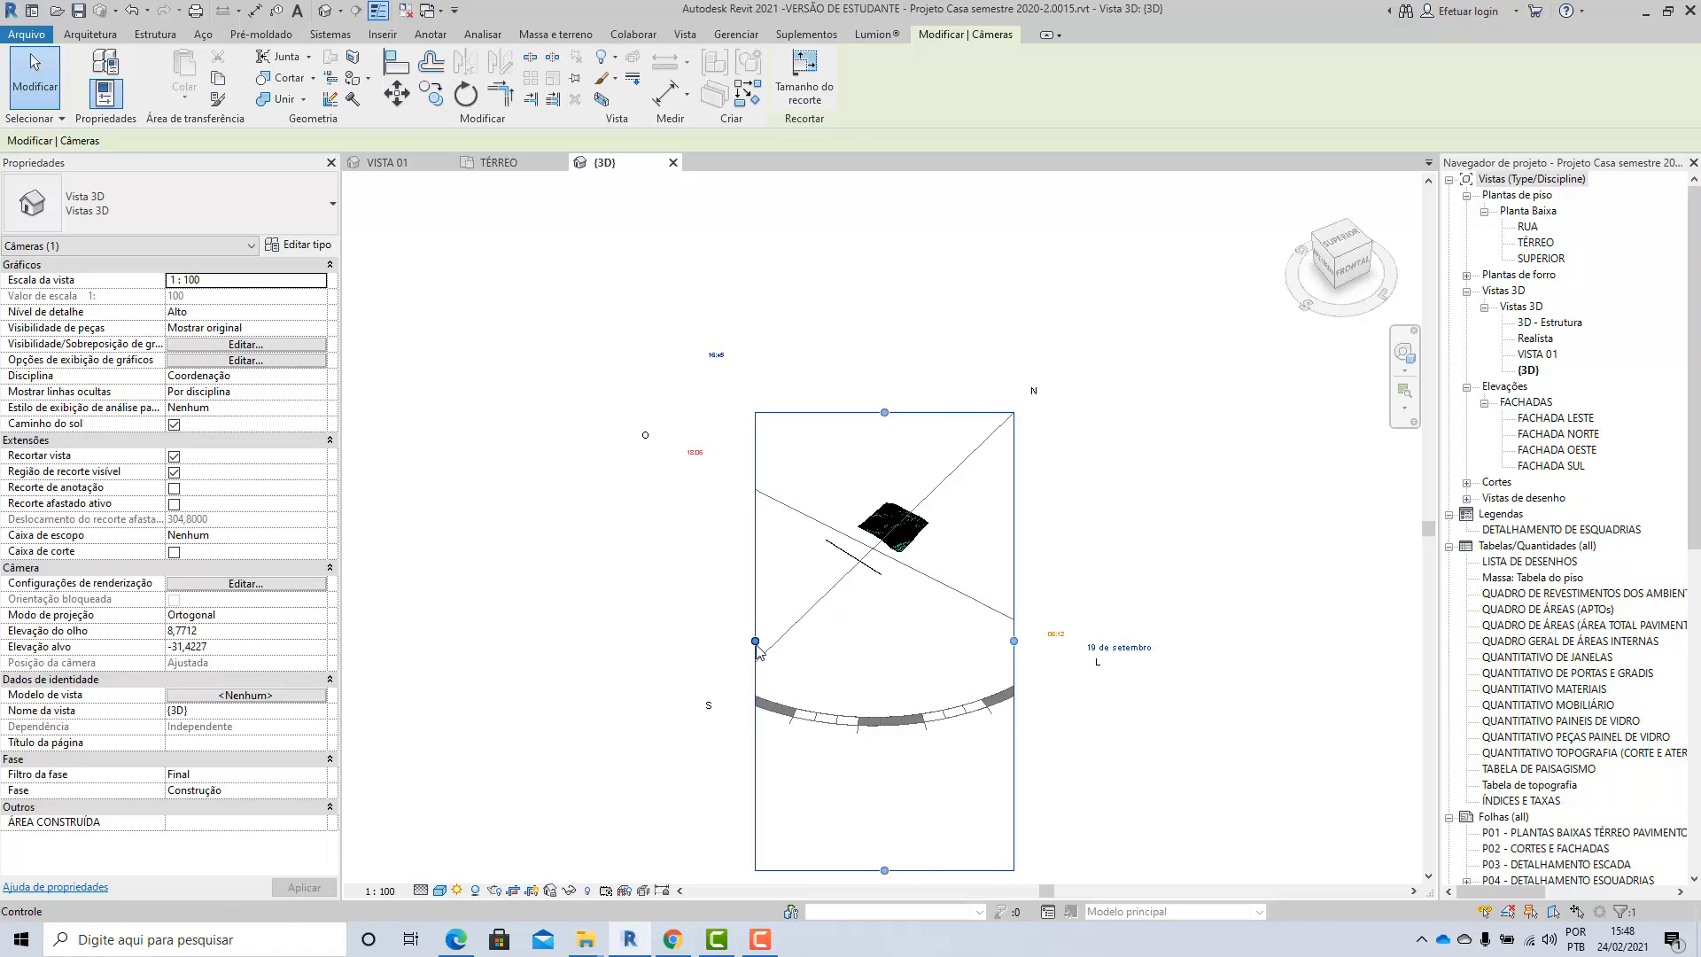
{"action": "left_click_drag", "start_coordinate": [755, 640], "coordinate": [481, 641]}
{"action": "left_click_drag", "start_coordinate": [1014, 641], "coordinate": [1269, 641]}
{"action": "left_click_drag", "start_coordinate": [875, 412], "coordinate": [890, 207]}
{"action": "left_click", "coordinate": [577, 411]}
{"action": "scroll", "coordinate": [696, 662], "scroll_direction": "up", "scroll_amount": 2}
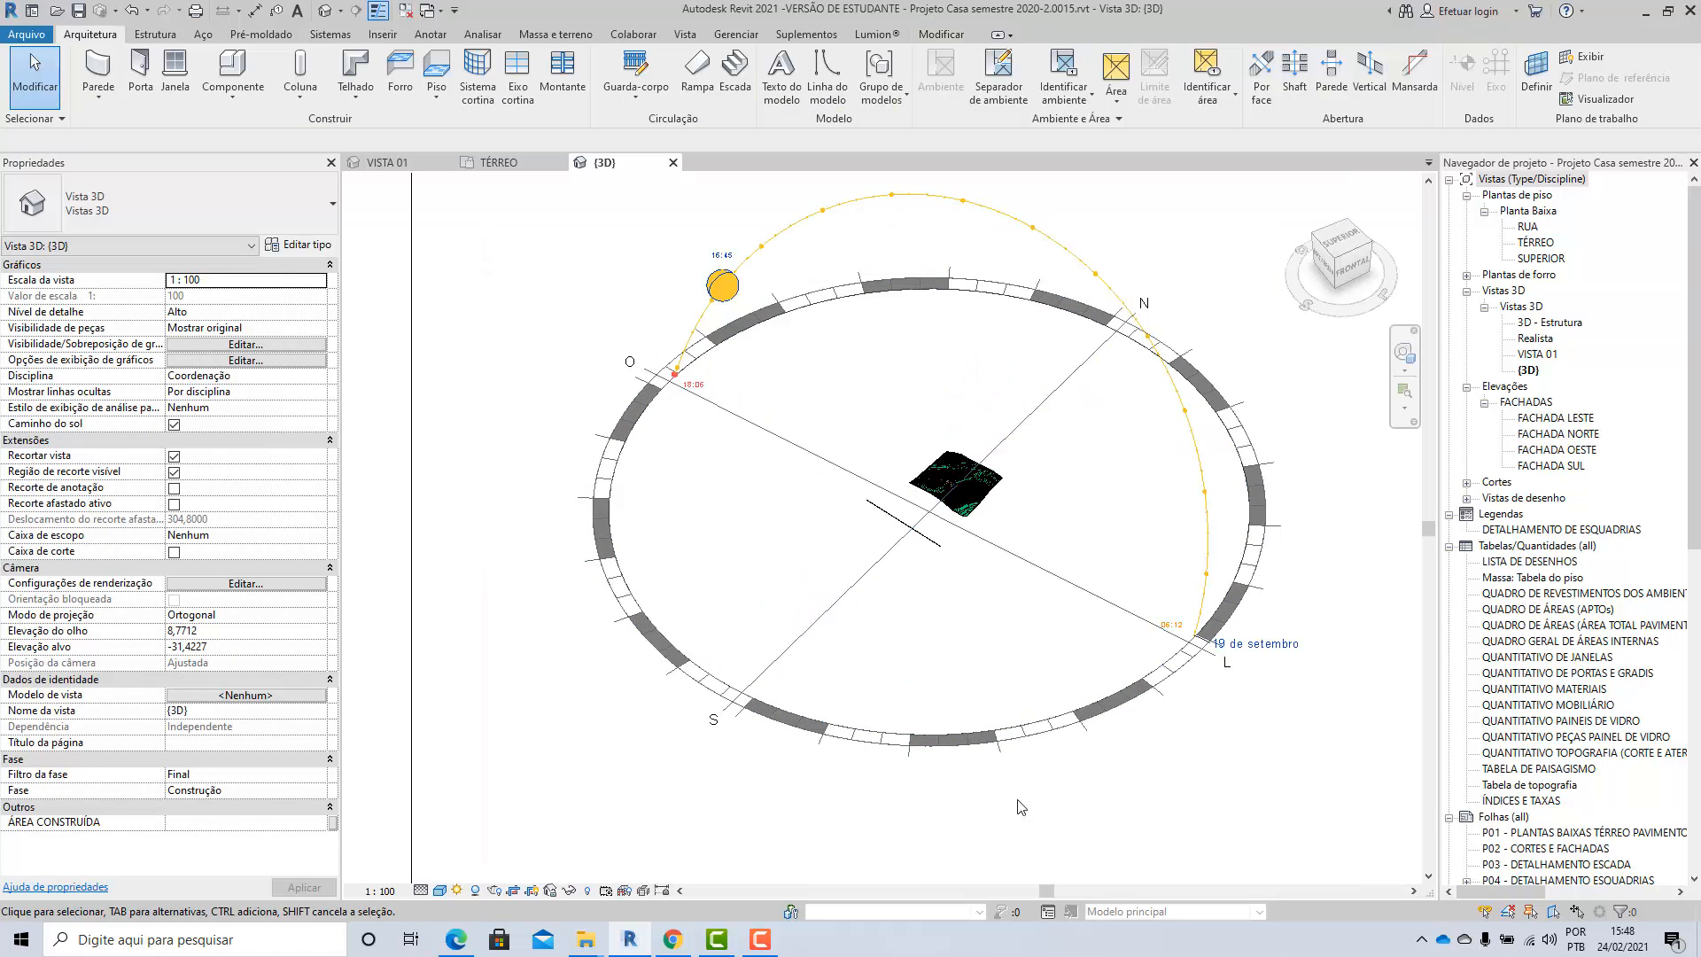
Step: Try to set the sun path size to 50%
{"action": "left_click", "coordinate": [1006, 724]}
{"action": "left_click", "coordinate": [112, 279]}
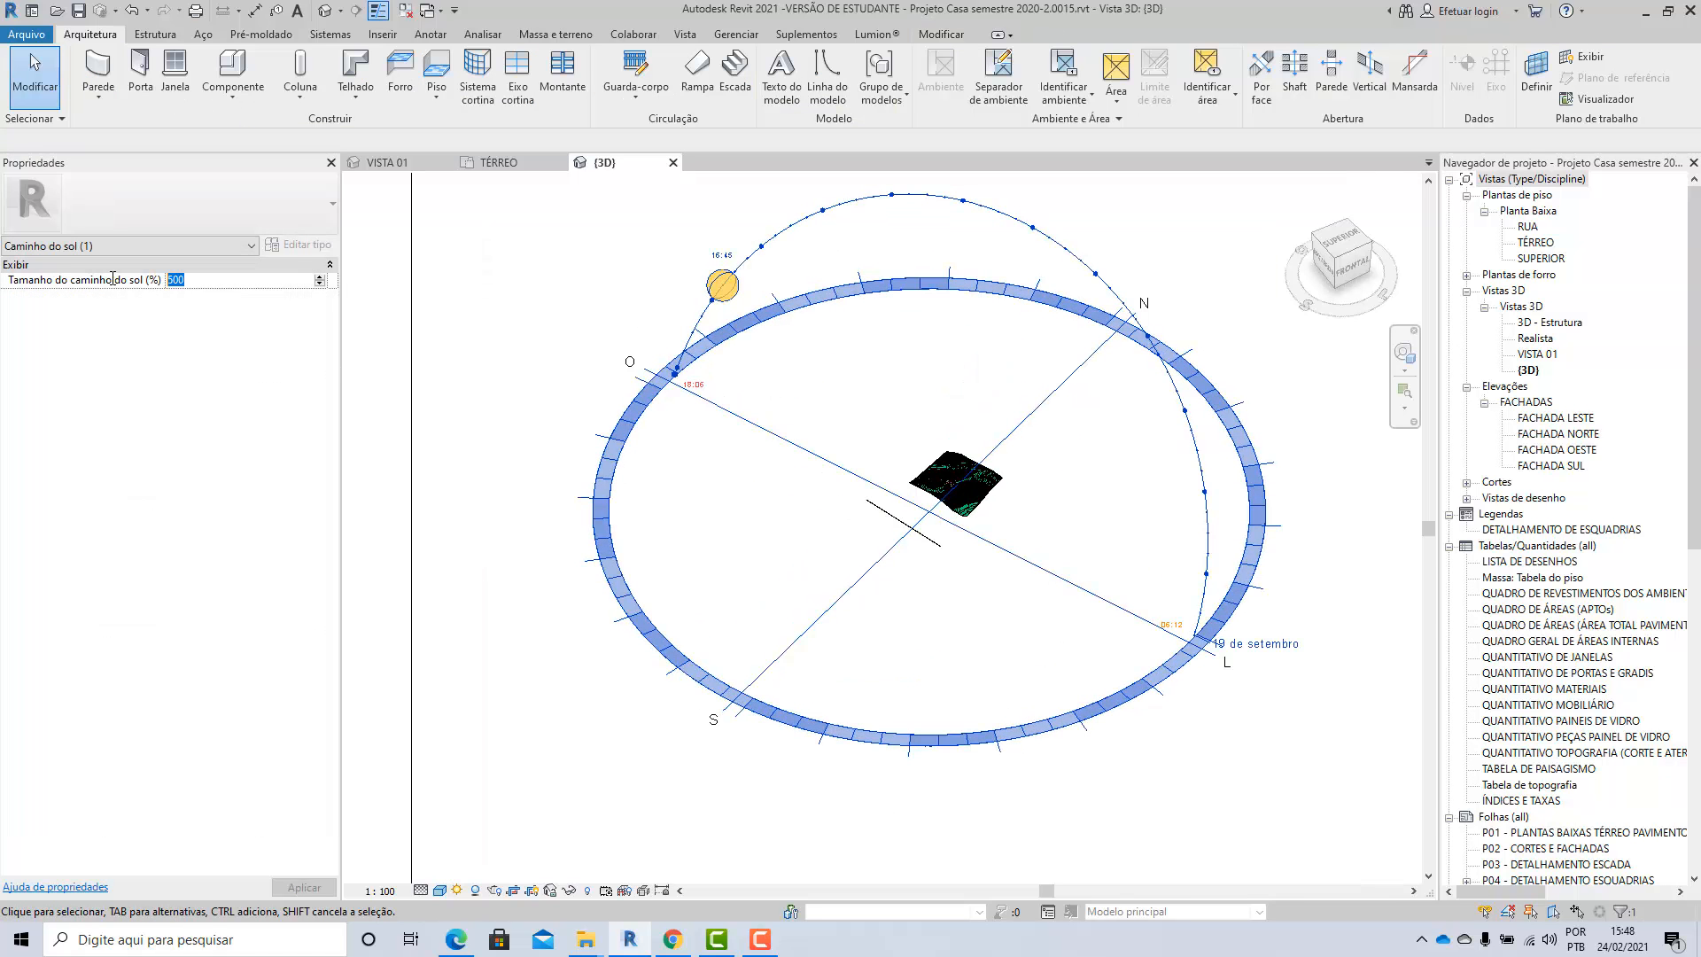
{"action": "type", "text": "50"}
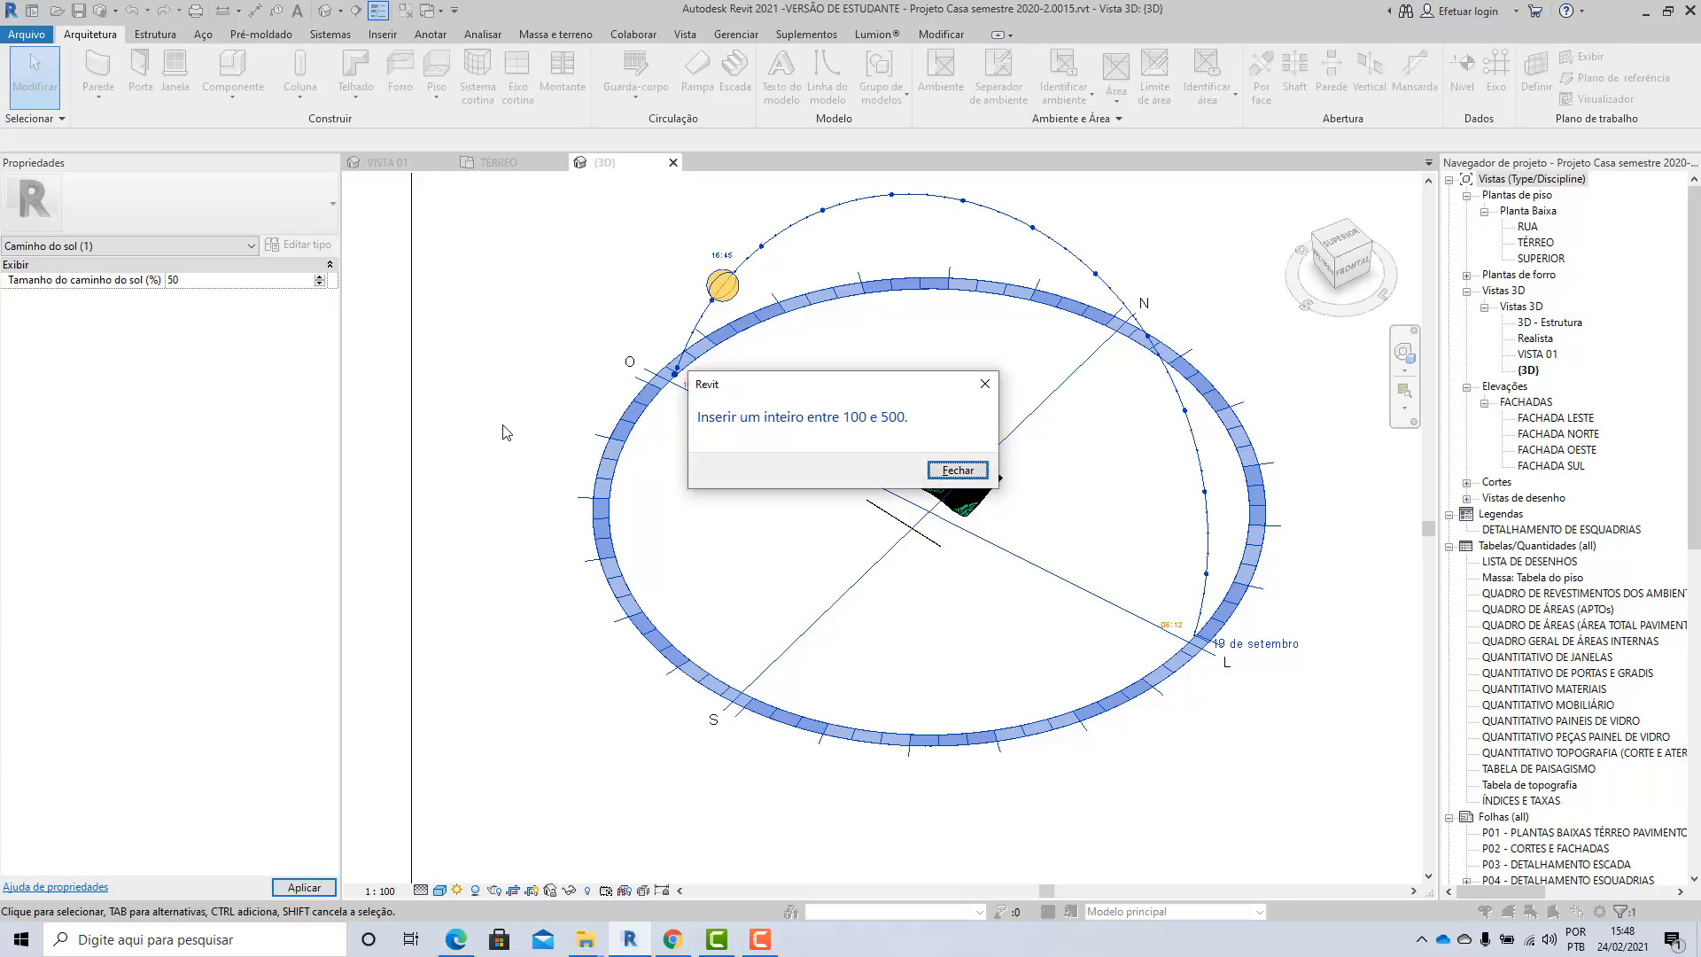
{"action": "left_click", "coordinate": [957, 470]}
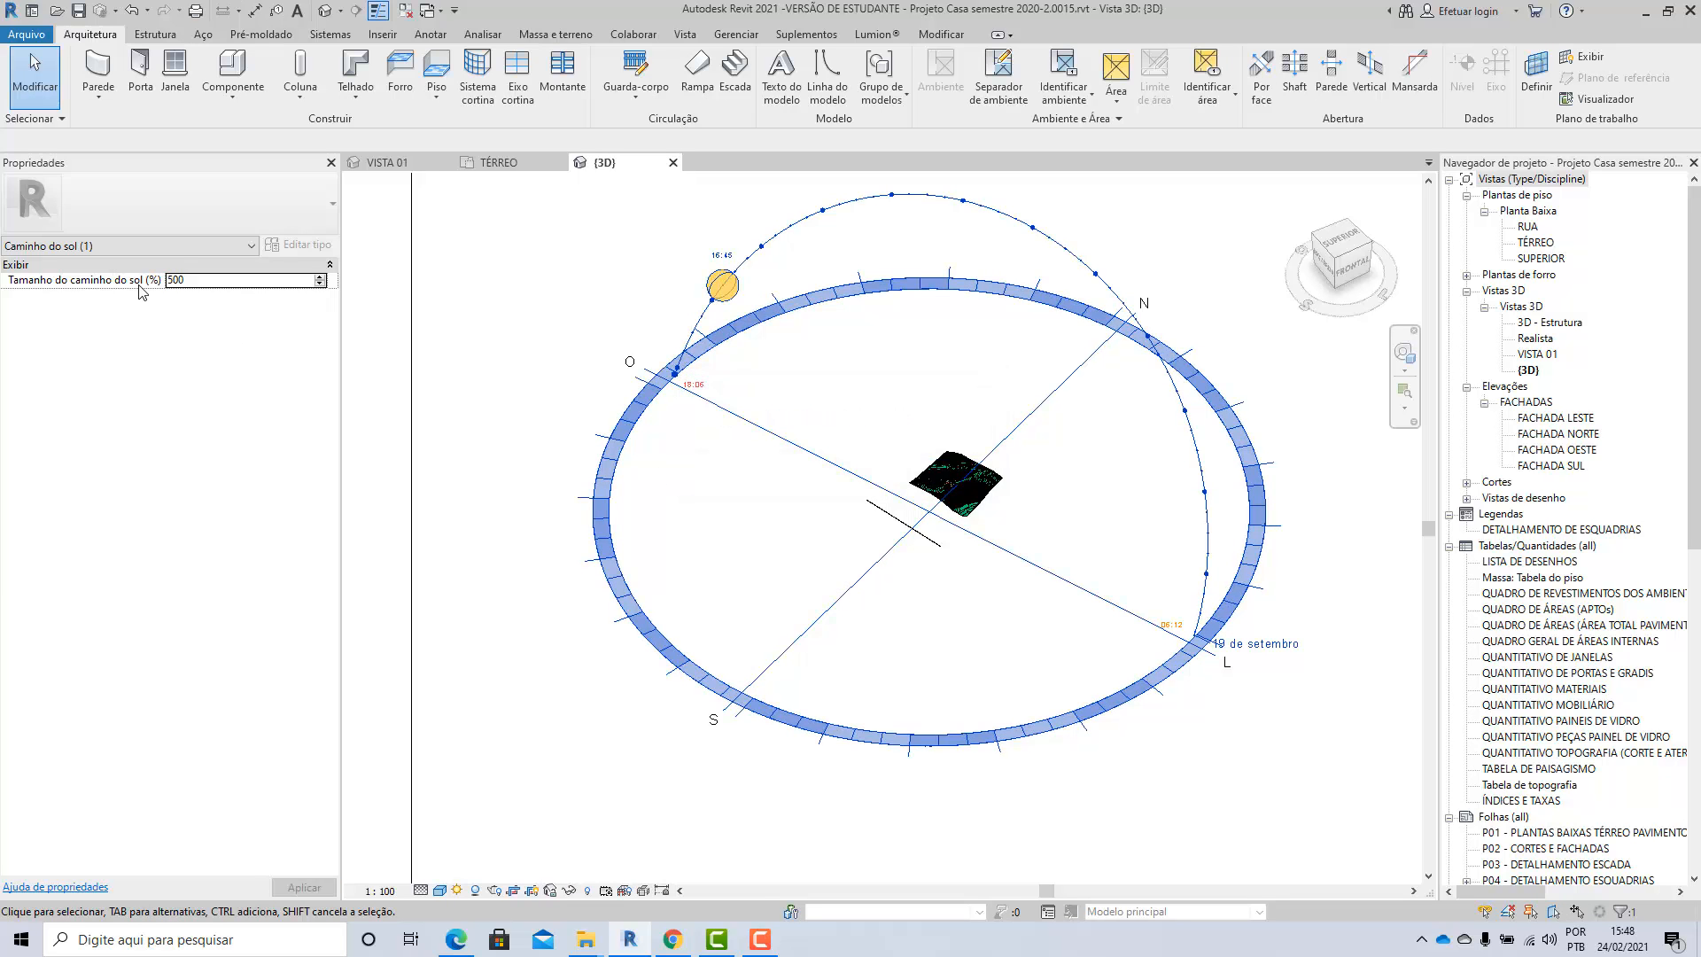
Step: Set the sun path size to 100%
{"action": "left_click", "coordinate": [198, 280]}
{"action": "type", "text": "100"}
{"action": "left_click", "coordinate": [1027, 404]}
{"action": "scroll", "coordinate": [1027, 404], "scroll_direction": "up", "scroll_amount": 3}
Step: Look at the sun path from directly above and set its size to 200%
{"action": "left_click", "coordinate": [965, 633]}
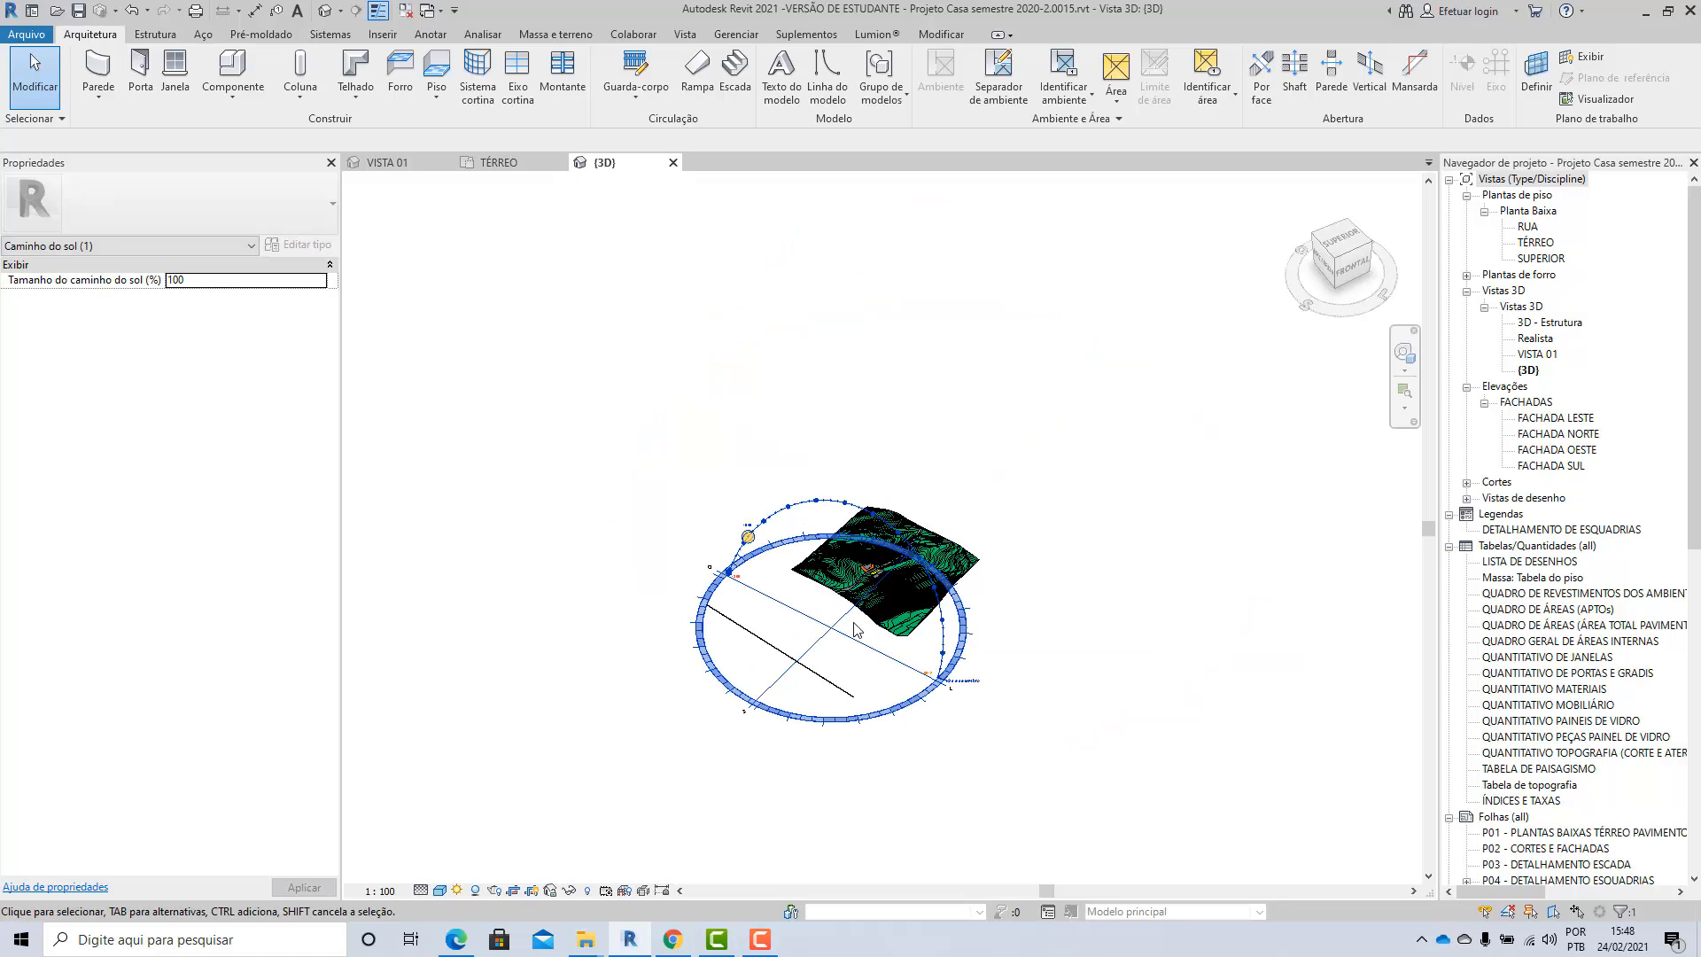
{"action": "scroll", "coordinate": [824, 645], "scroll_direction": "up", "scroll_amount": 1}
{"action": "left_click", "coordinate": [1362, 248]}
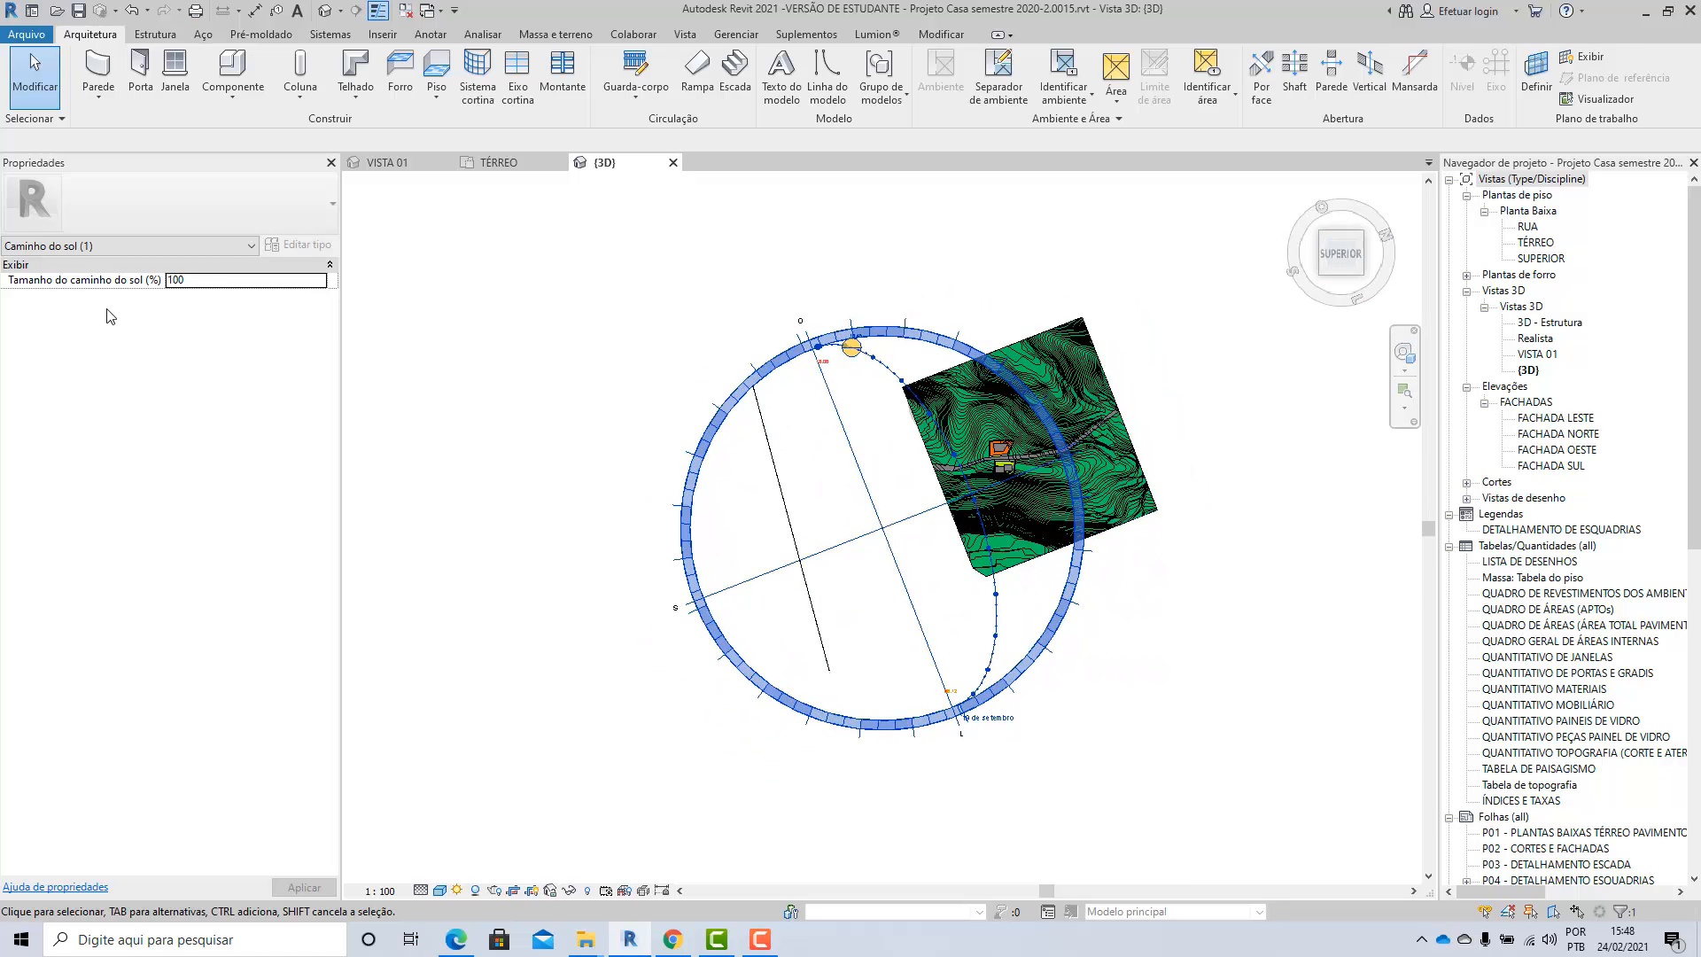
{"action": "left_click", "coordinate": [209, 282]}
{"action": "type", "text": "2"}
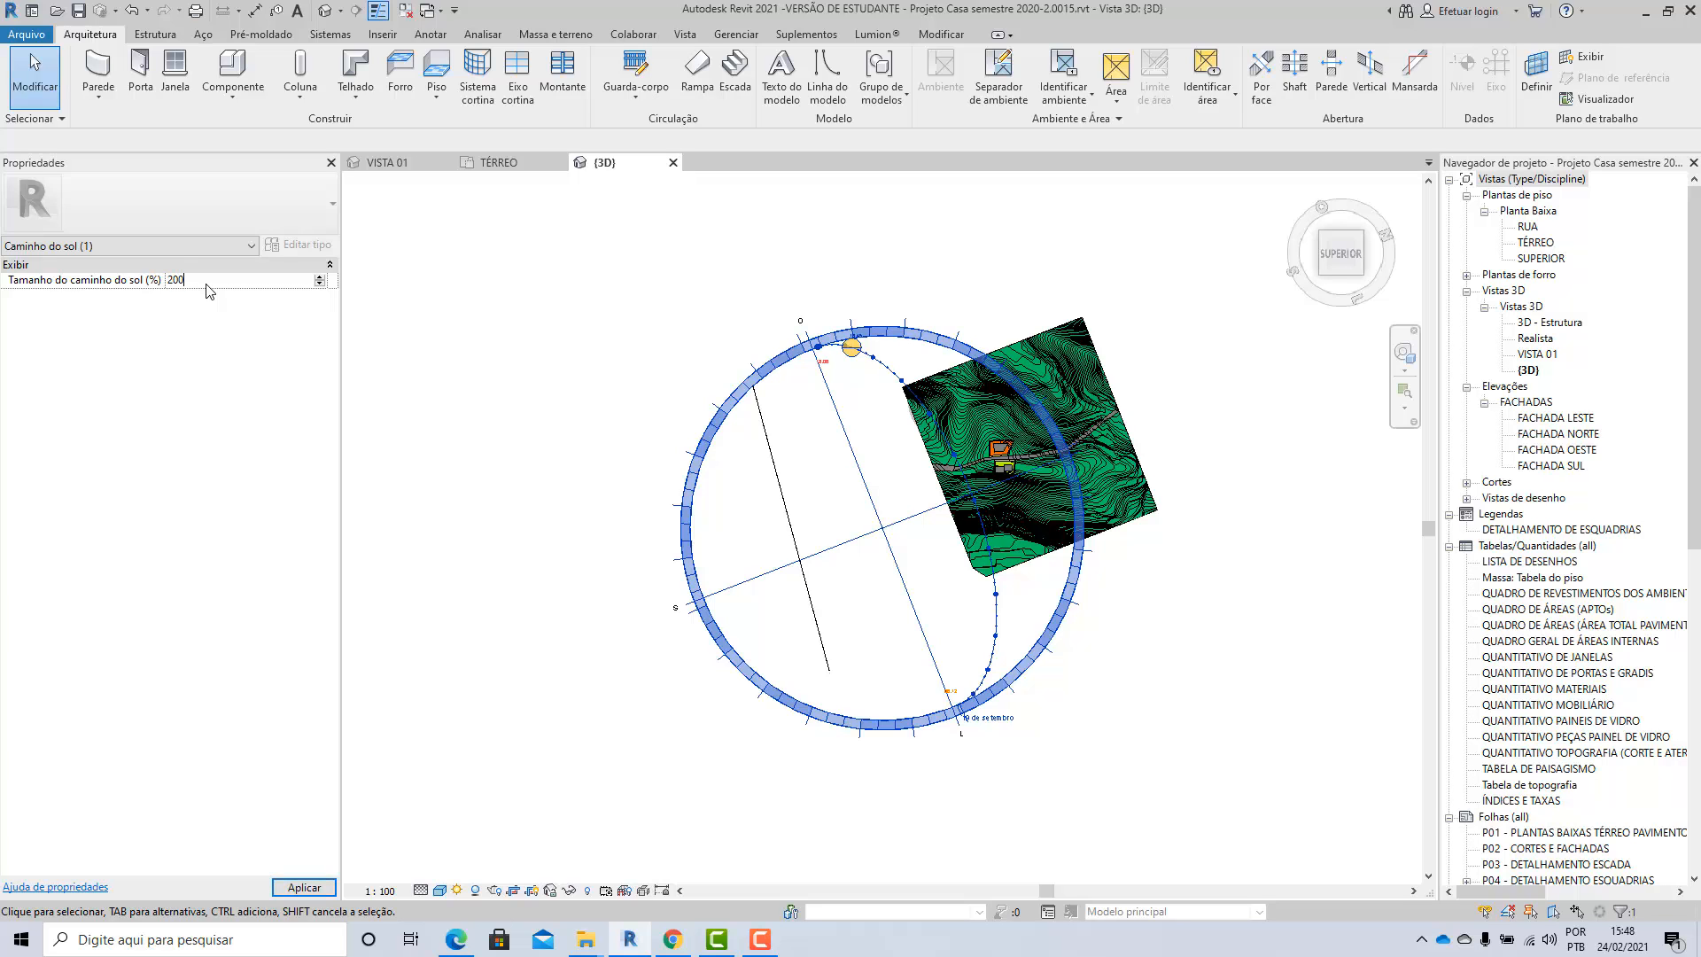
{"action": "type", "text": "00"}
{"action": "left_click", "coordinate": [859, 674]}
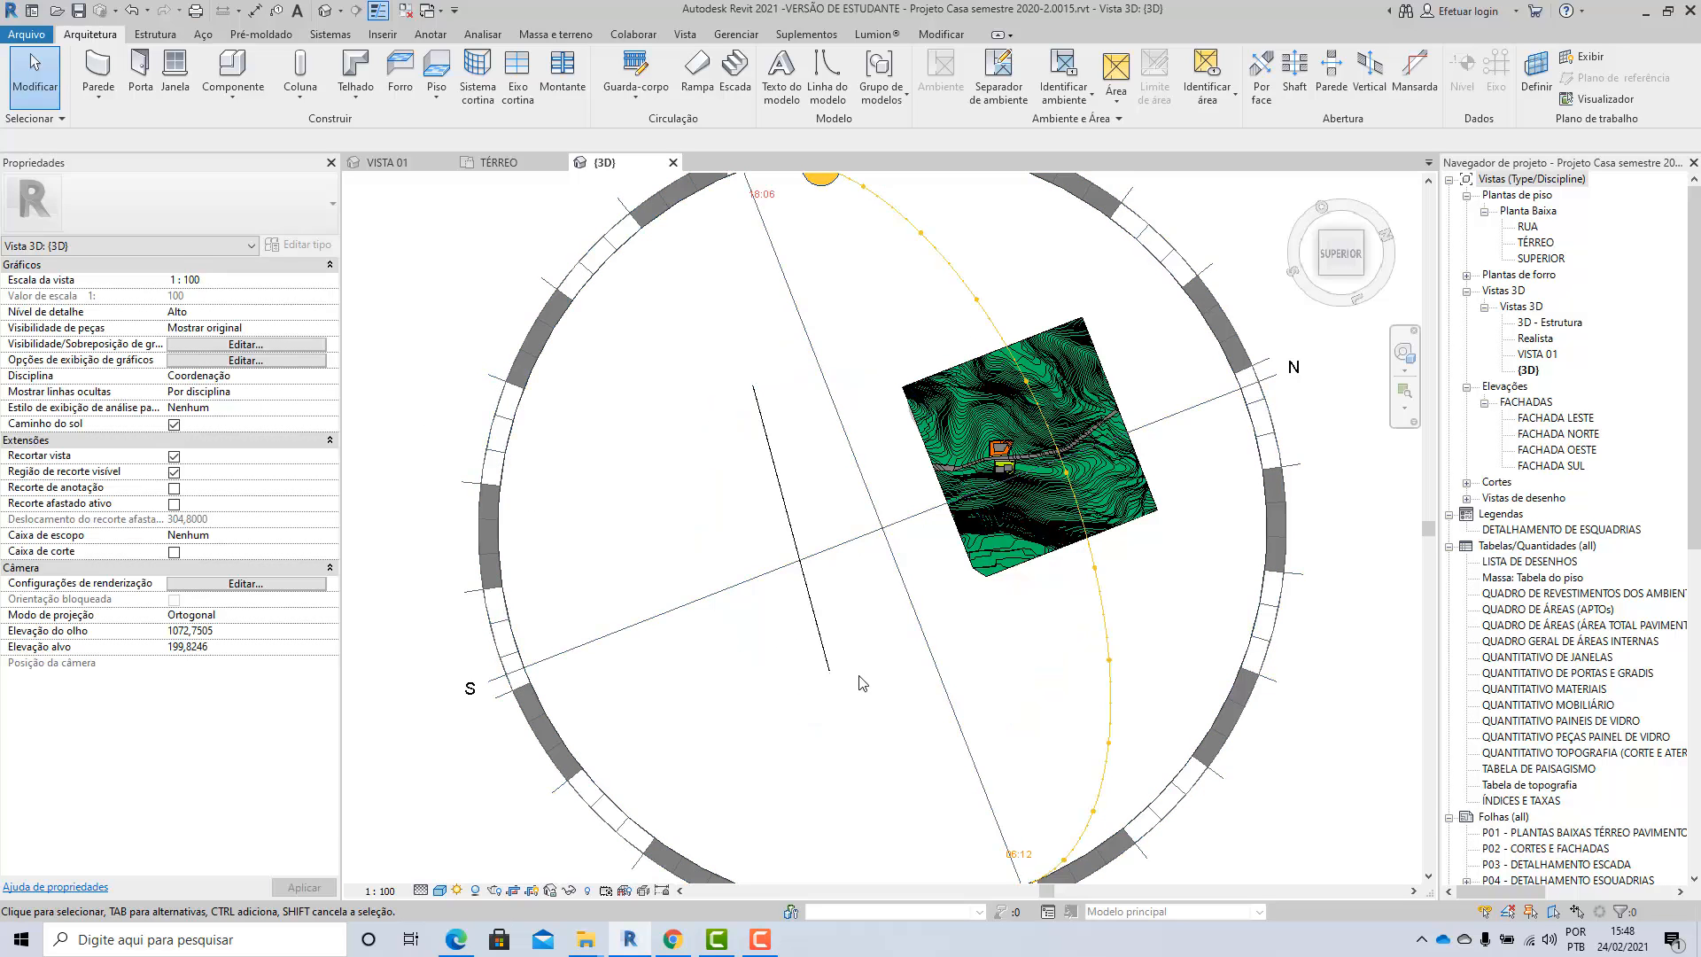
Step: Return to an angled 3D view and delete the long wall south of the terrain
{"action": "scroll", "coordinate": [500, 325], "scroll_direction": "down", "scroll_amount": 2}
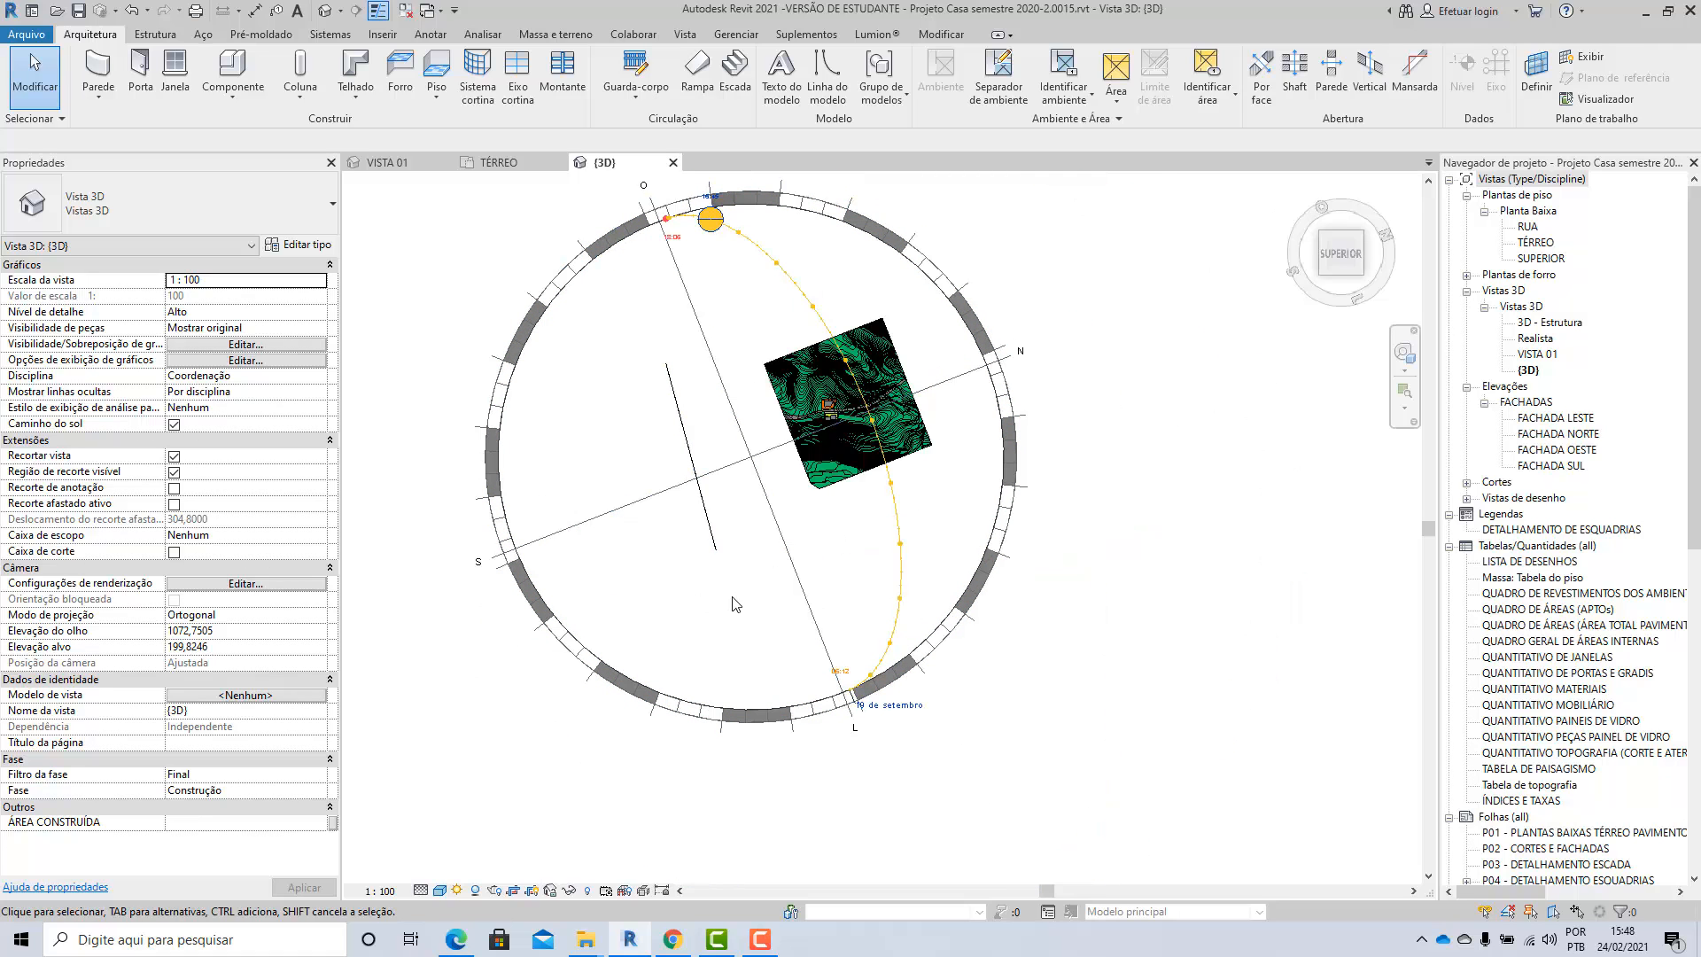
{"action": "middle_click_drag", "start_coordinate": [722, 567], "coordinate": [841, 343], "text": "shift"}
{"action": "scroll", "coordinate": [731, 544], "scroll_direction": "up", "scroll_amount": 3}
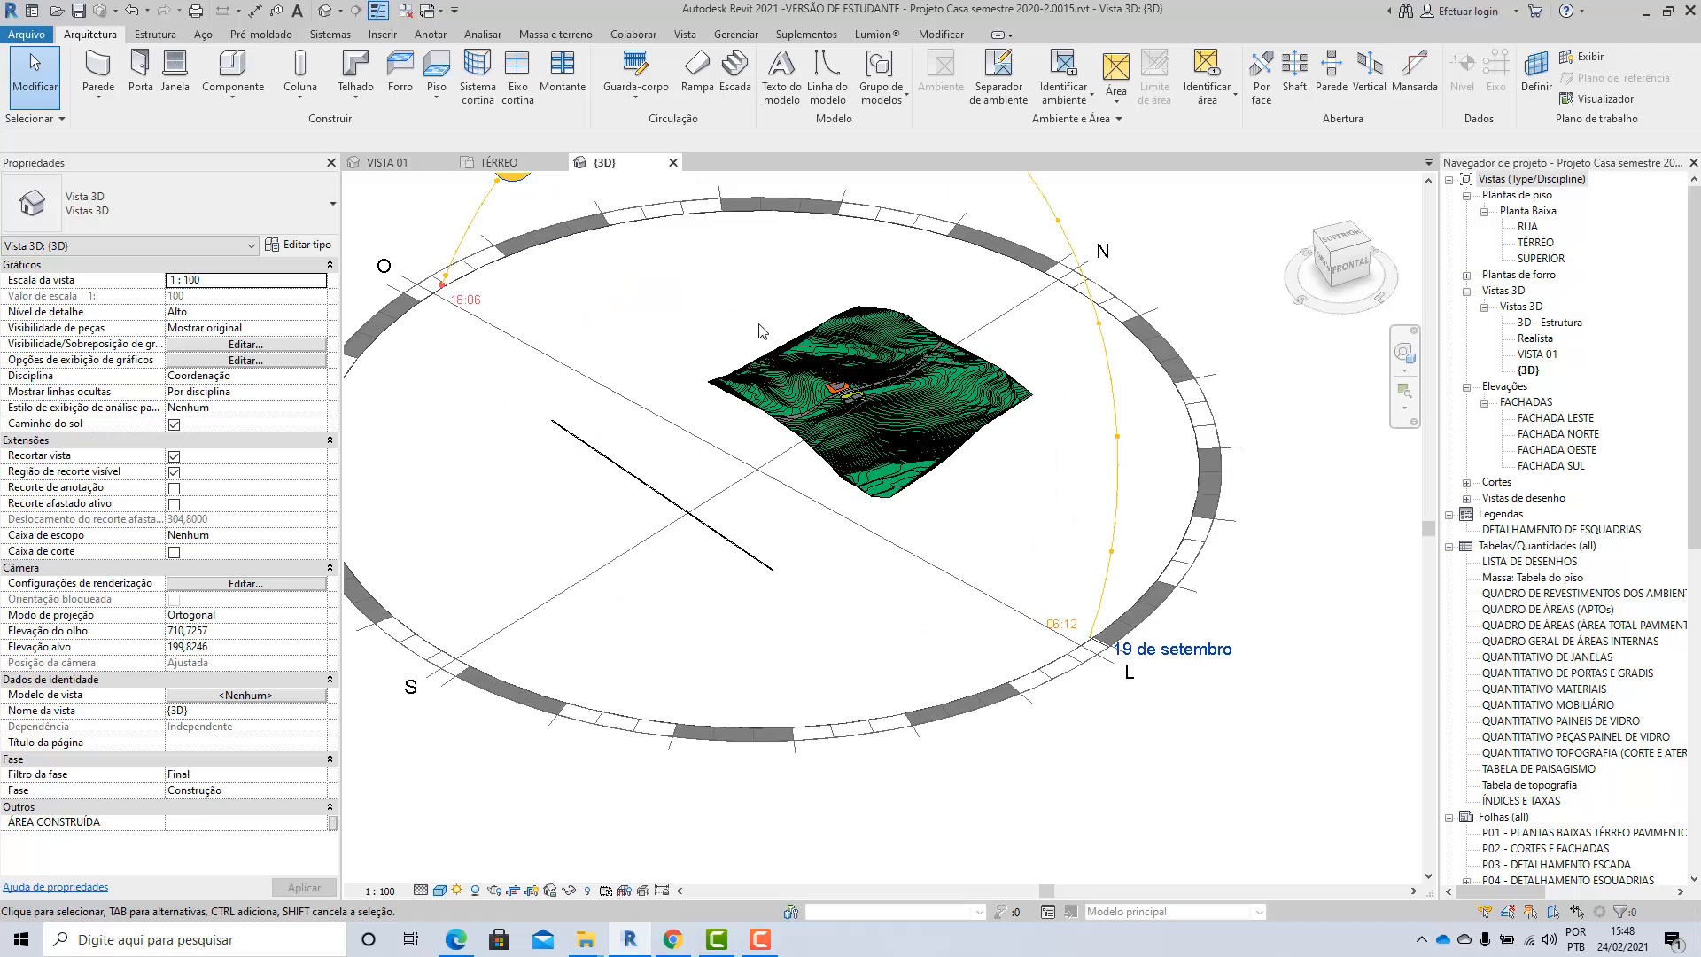
{"action": "left_click", "coordinate": [727, 544]}
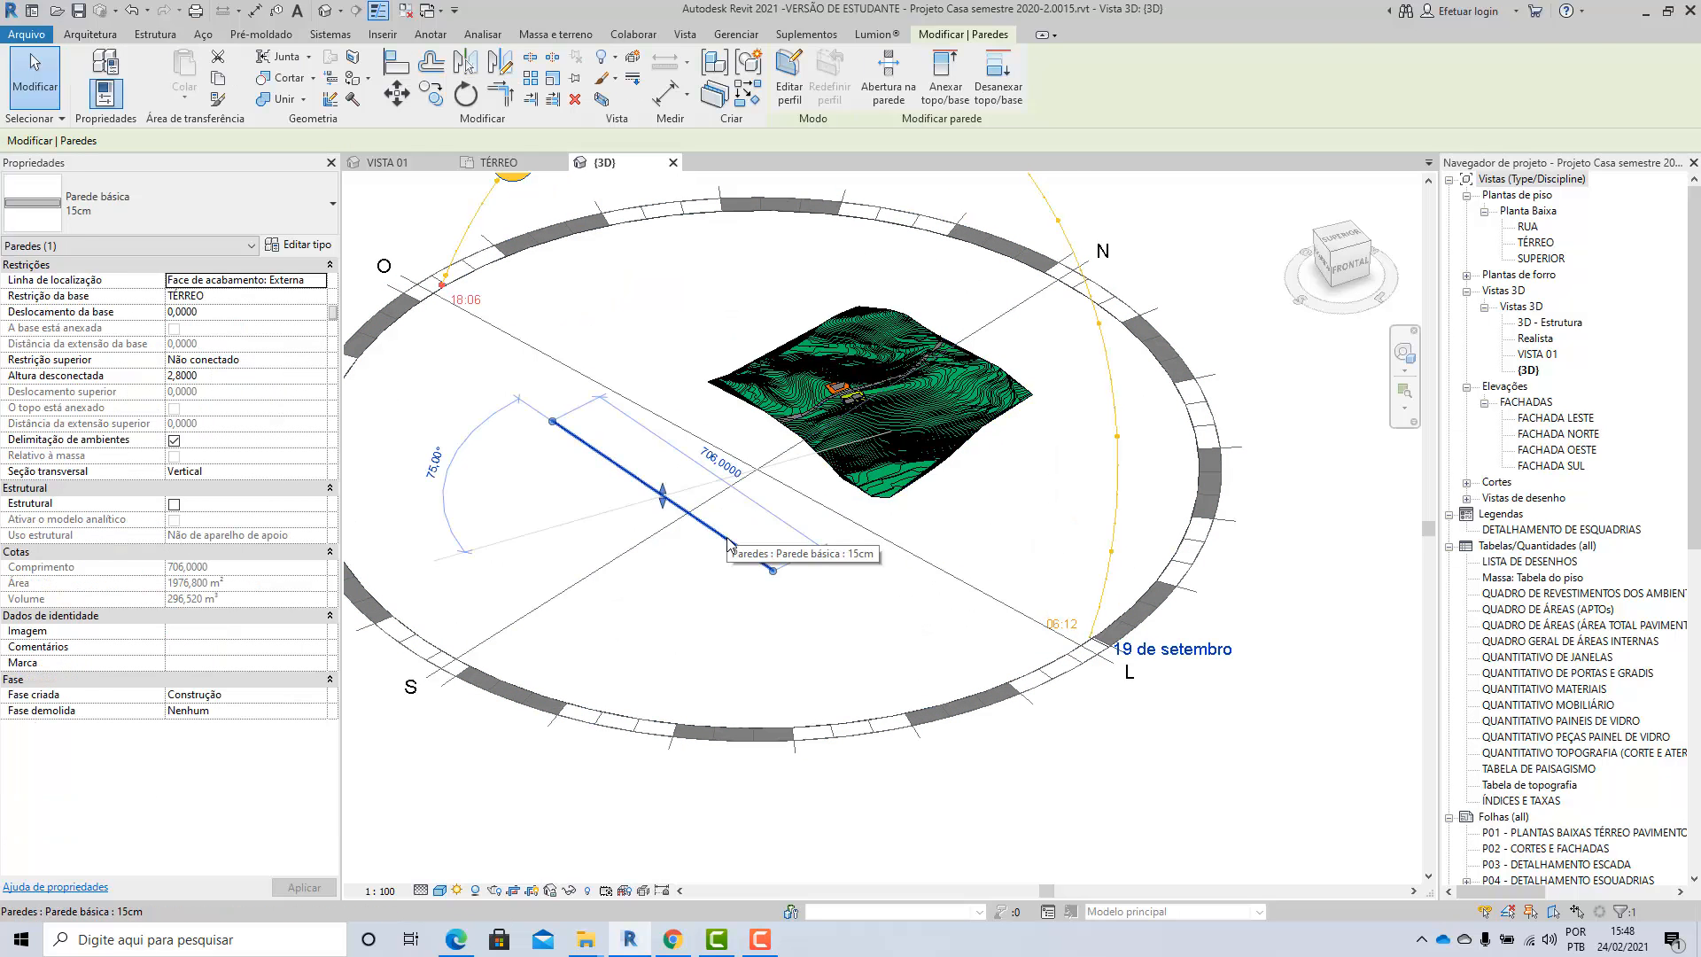
{"action": "key", "text": "Escape"}
{"action": "scroll", "coordinate": [722, 505], "scroll_direction": "down", "scroll_amount": 2}
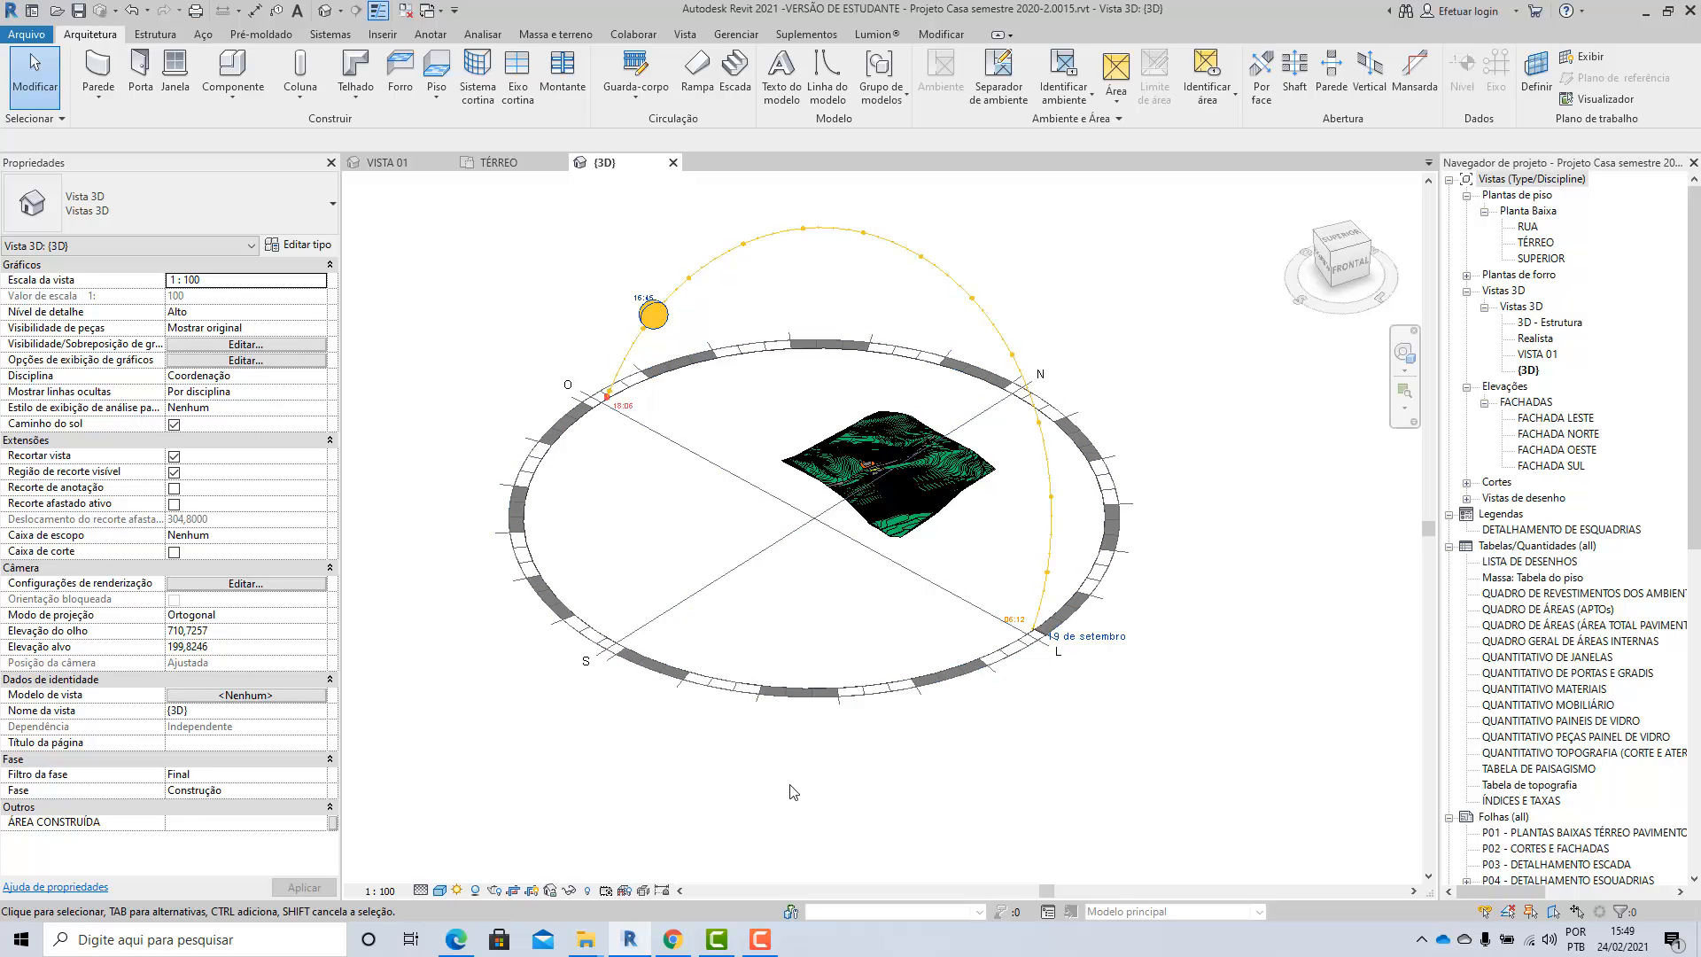
{"action": "left_click", "coordinate": [760, 940]}
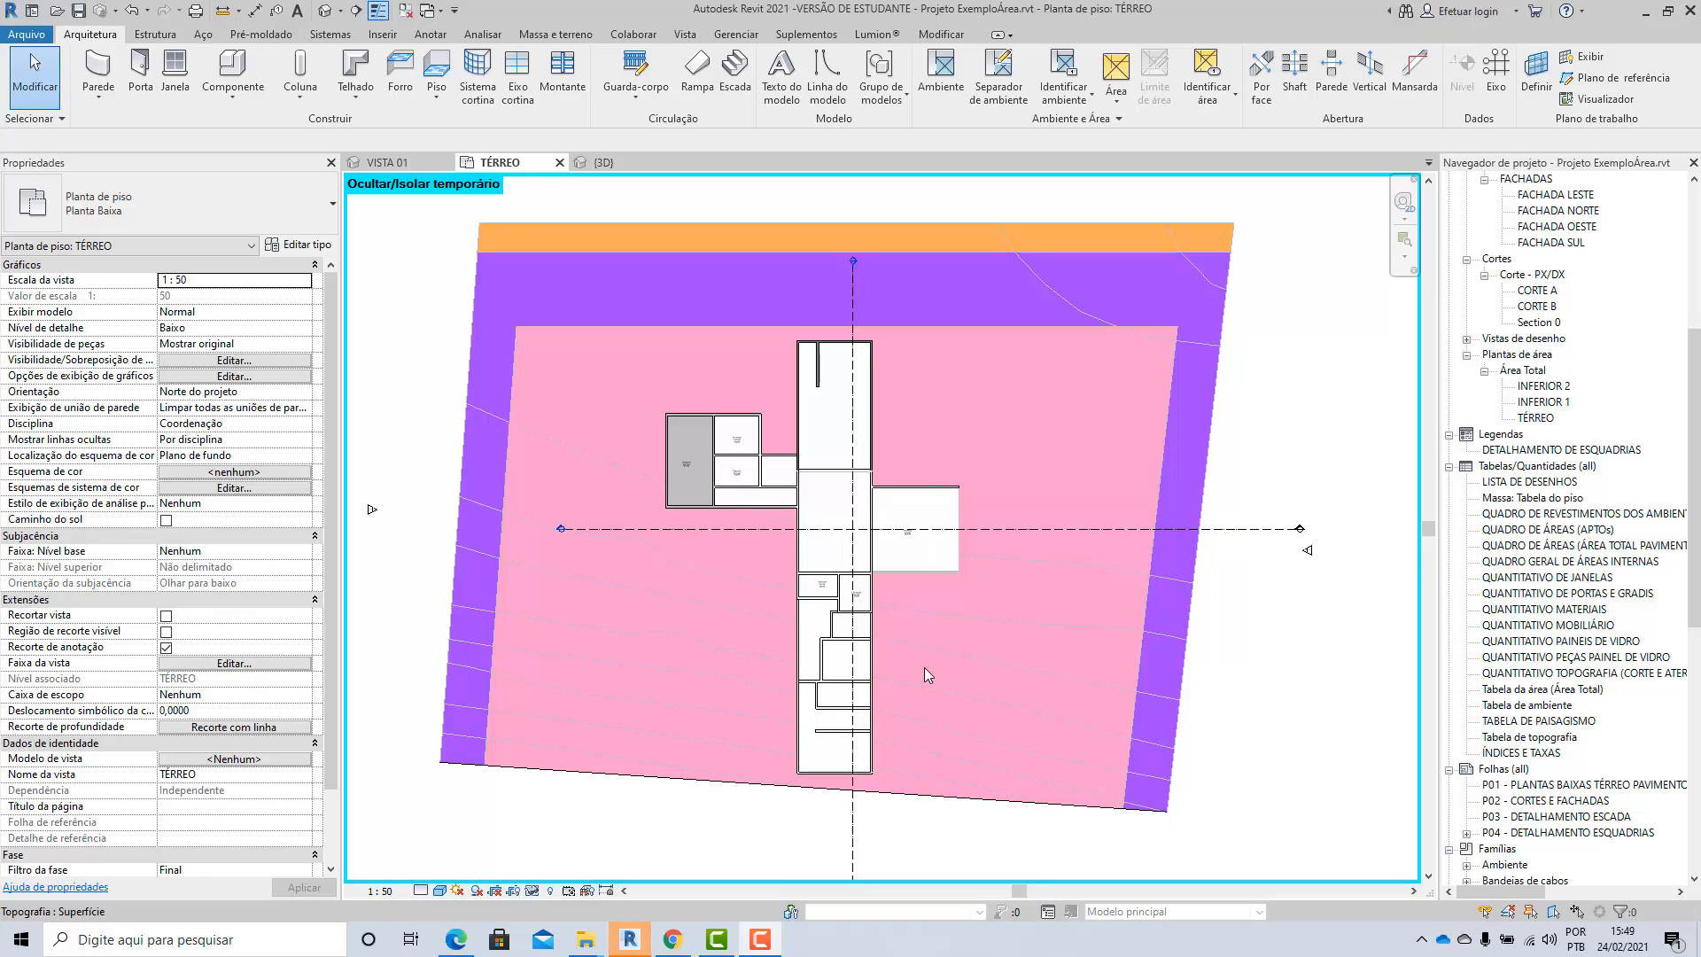
Step: Place a room in the large untagged central space of the TÉRREO floor plan and end the room command
{"action": "scroll", "coordinate": [846, 676], "scroll_direction": "up", "scroll_amount": 5}
{"action": "scroll", "coordinate": [849, 449], "scroll_direction": "down", "scroll_amount": 4}
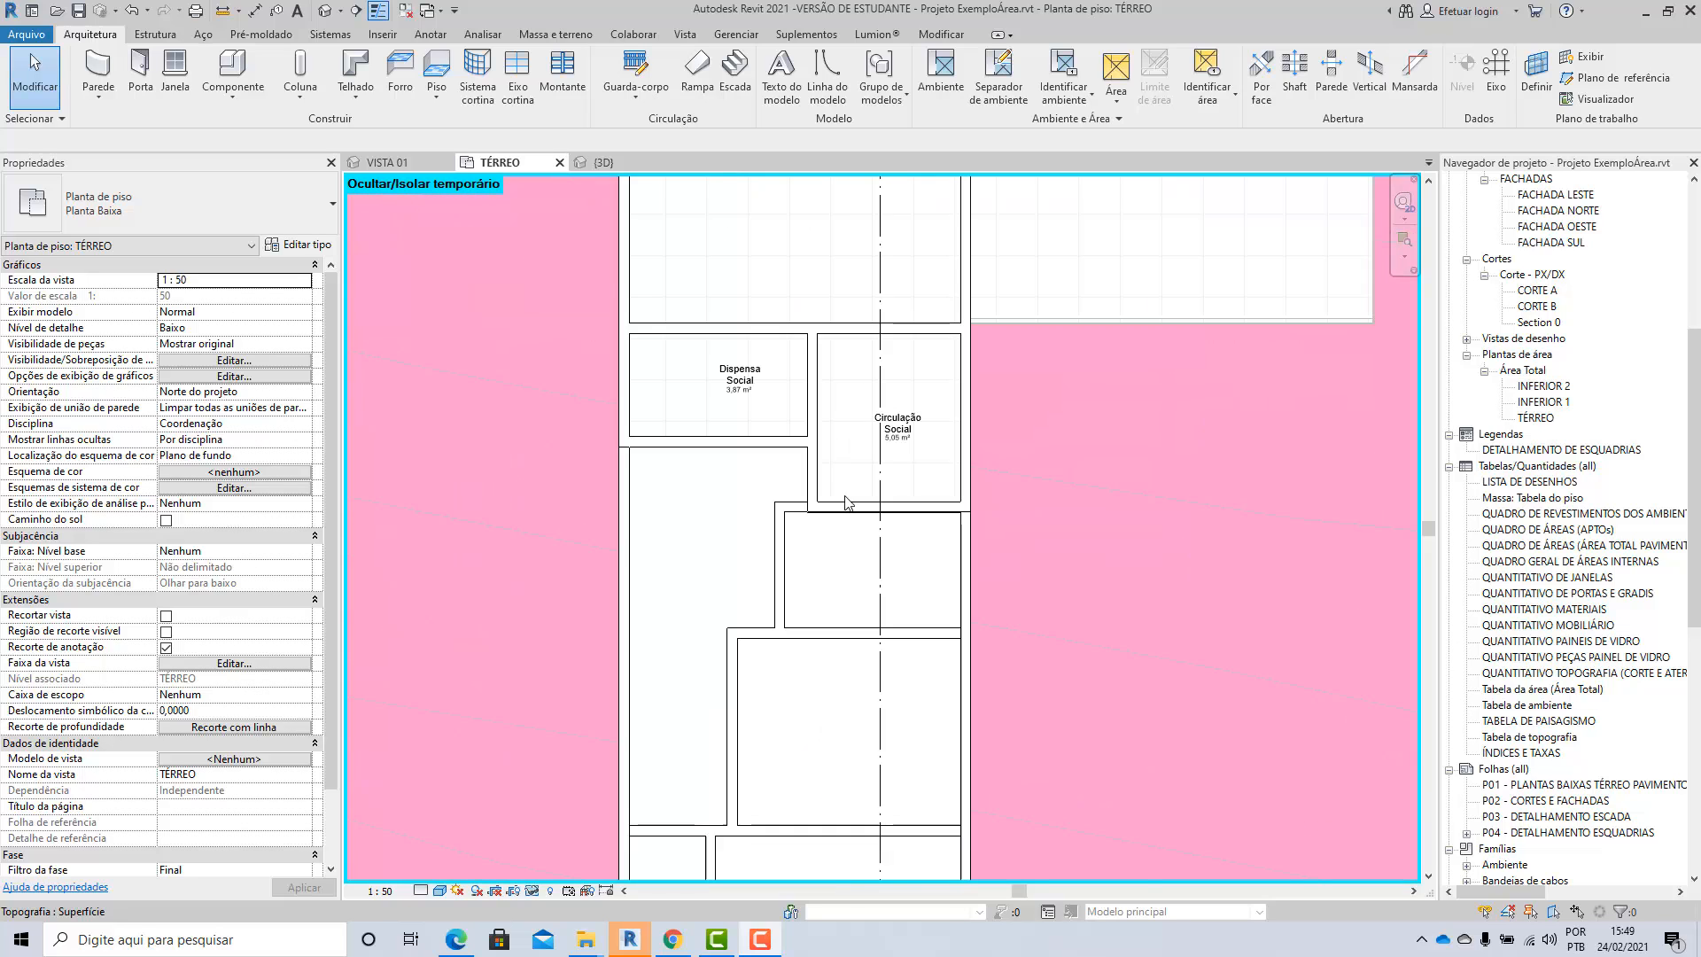
{"action": "scroll", "coordinate": [735, 398], "scroll_direction": "up", "scroll_amount": 3}
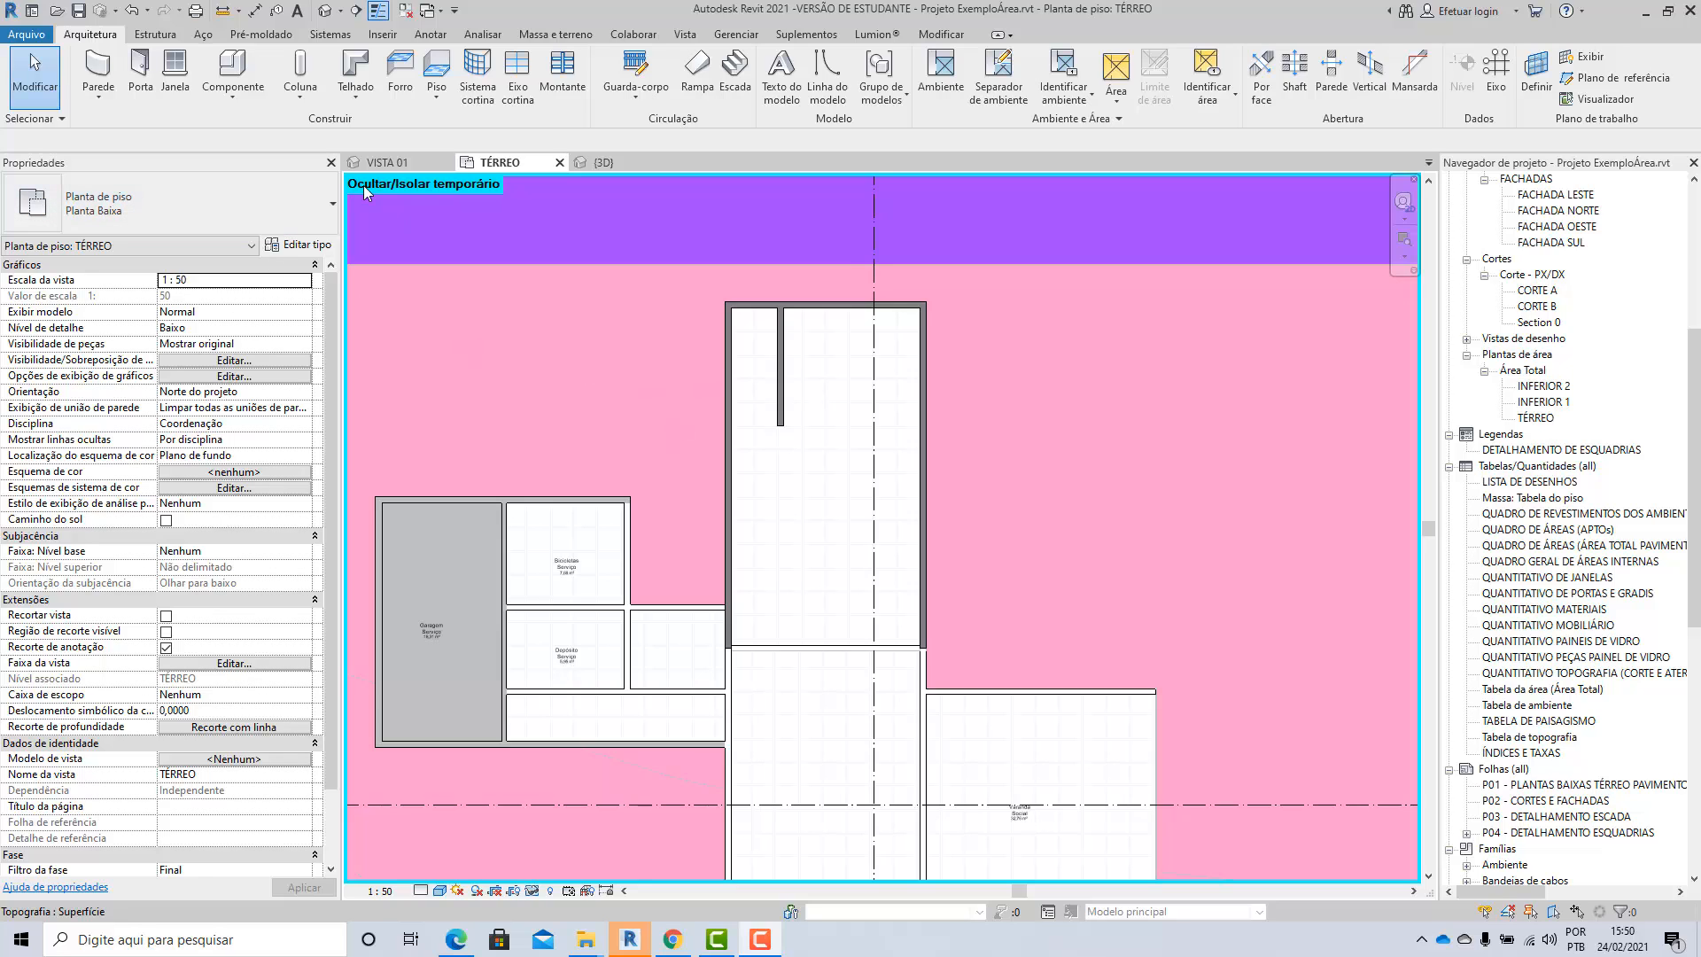
{"action": "left_click", "coordinate": [941, 71]}
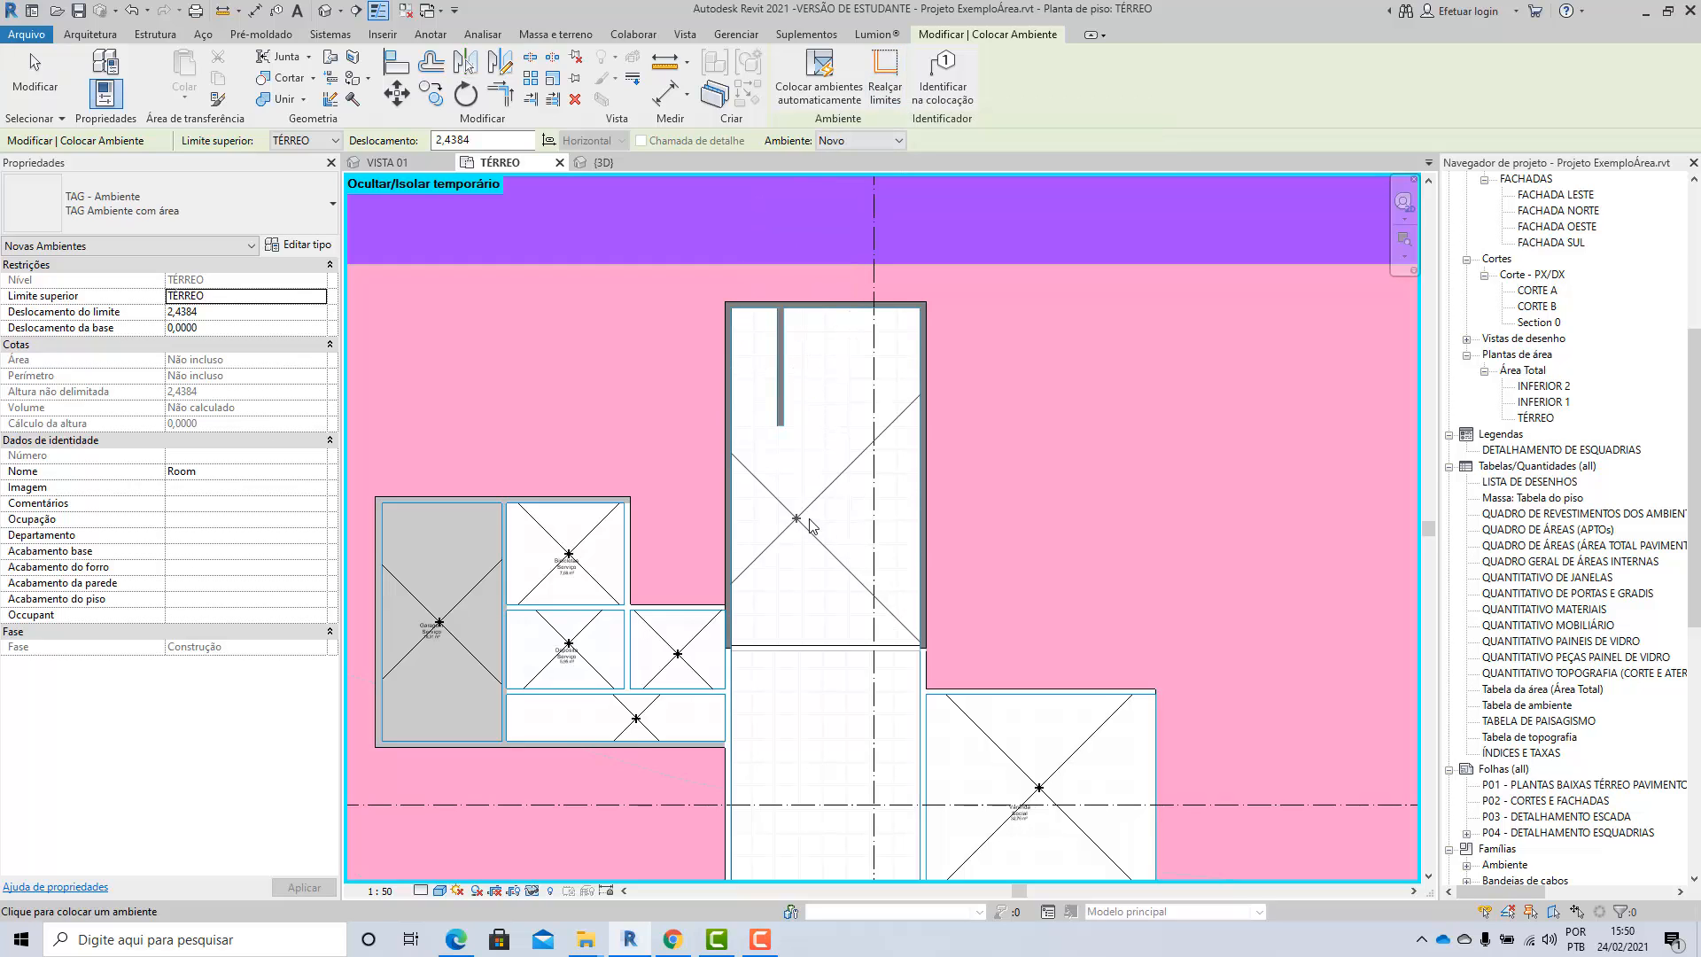
{"action": "left_click", "coordinate": [827, 468]}
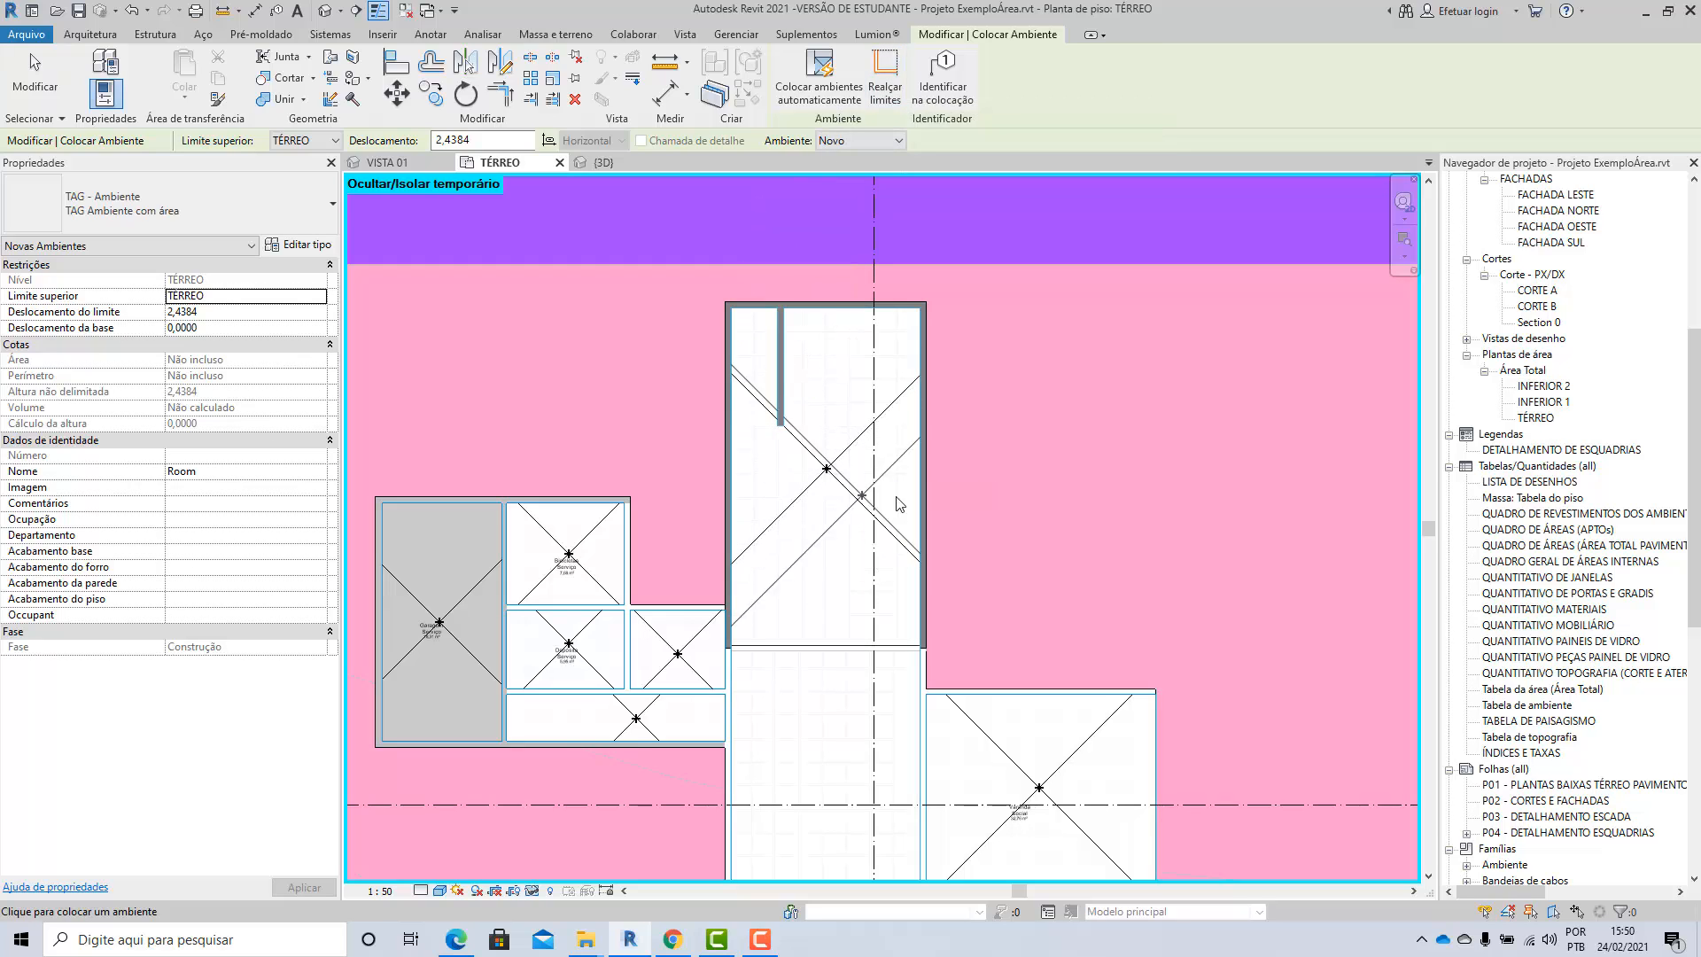
{"action": "key", "text": "Escape"}
{"action": "key", "text": "Escape"}
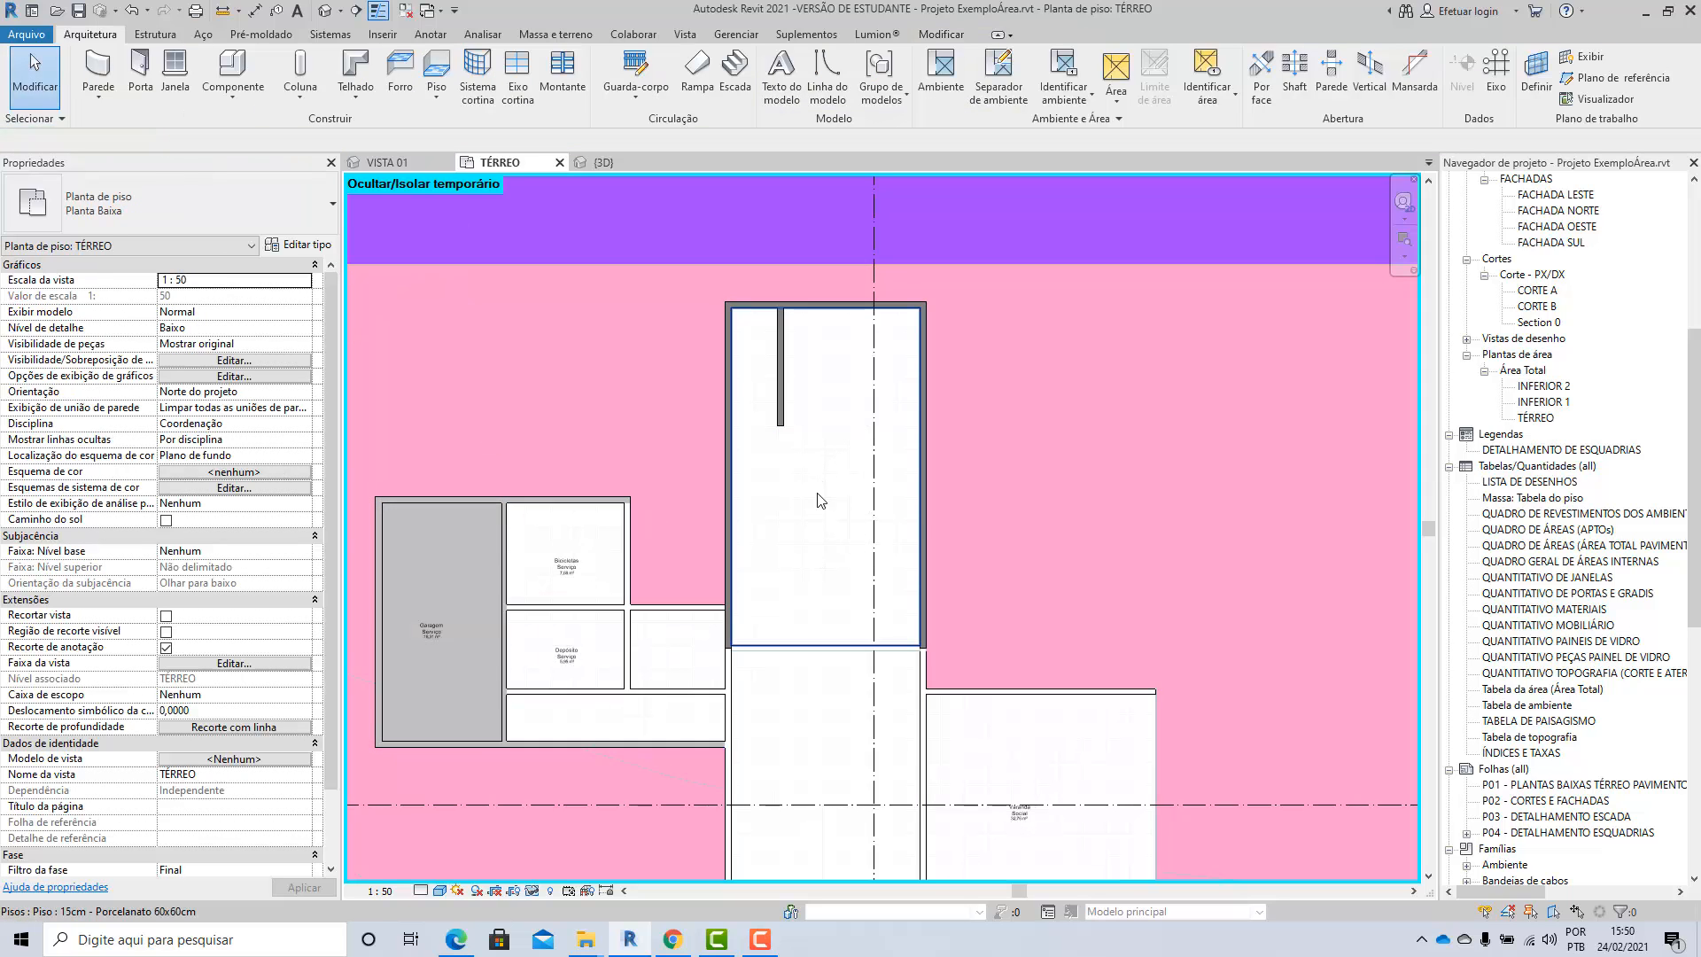
Step: Select the newly placed room to examine which spaces it covers, and select the Lote topography surface around the house
{"action": "scroll", "coordinate": [586, 577], "scroll_direction": "up", "scroll_amount": 3}
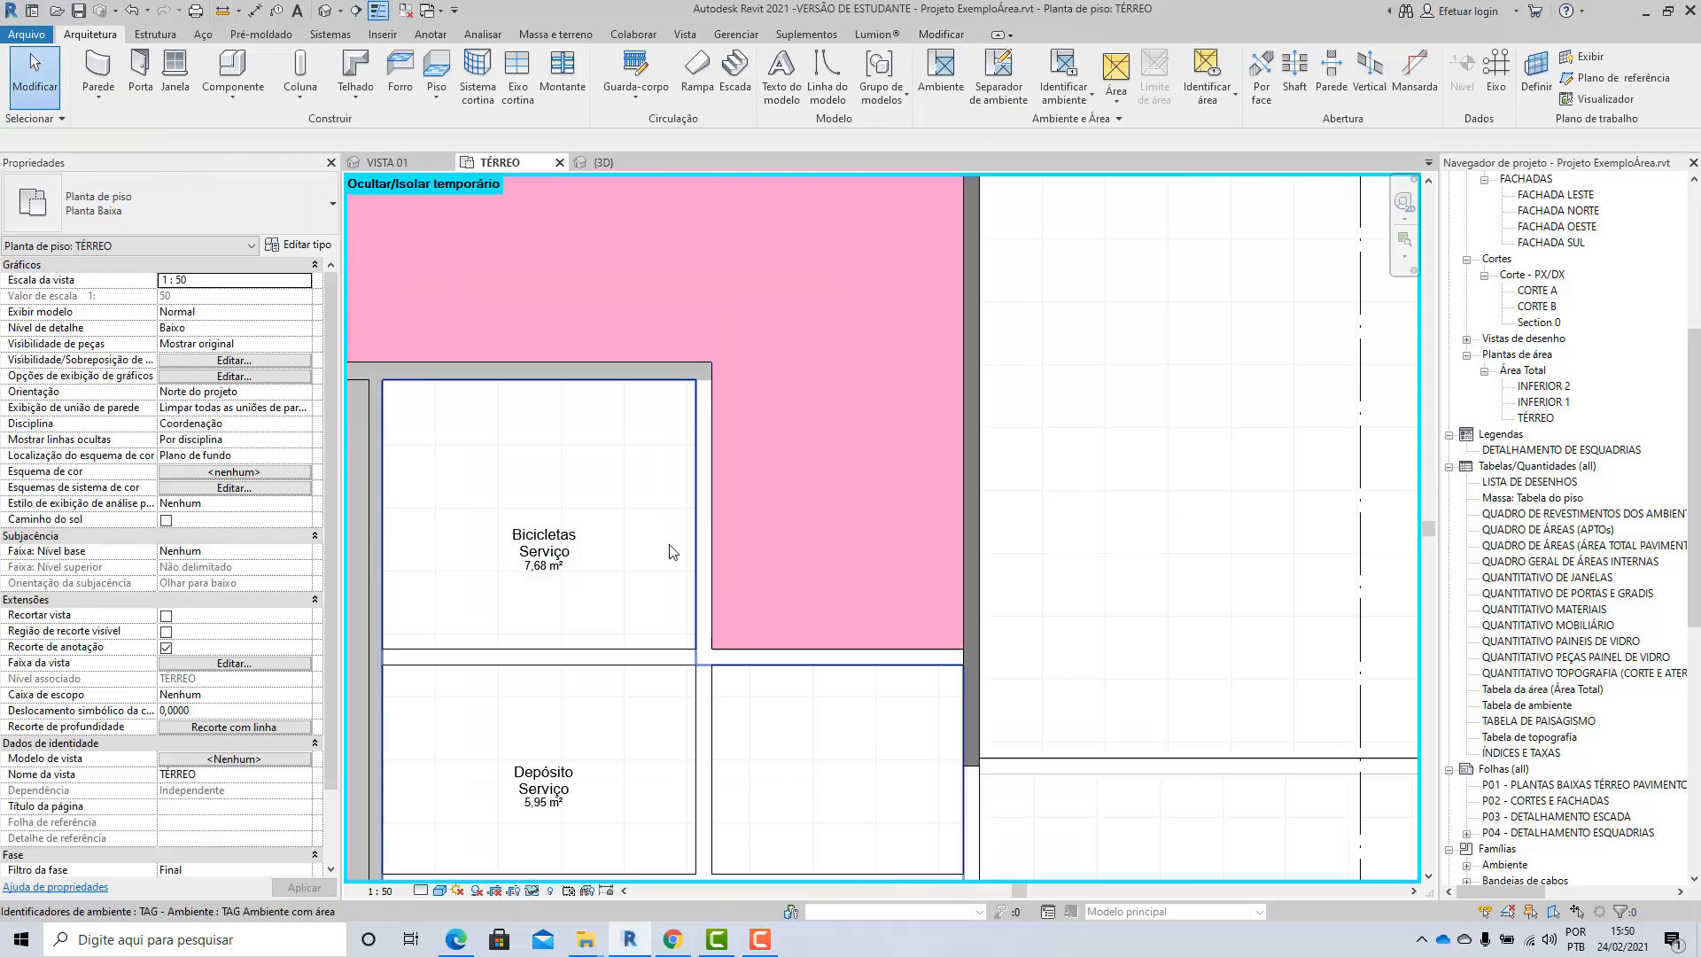
{"action": "scroll", "coordinate": [586, 584], "scroll_direction": "down", "scroll_amount": 2}
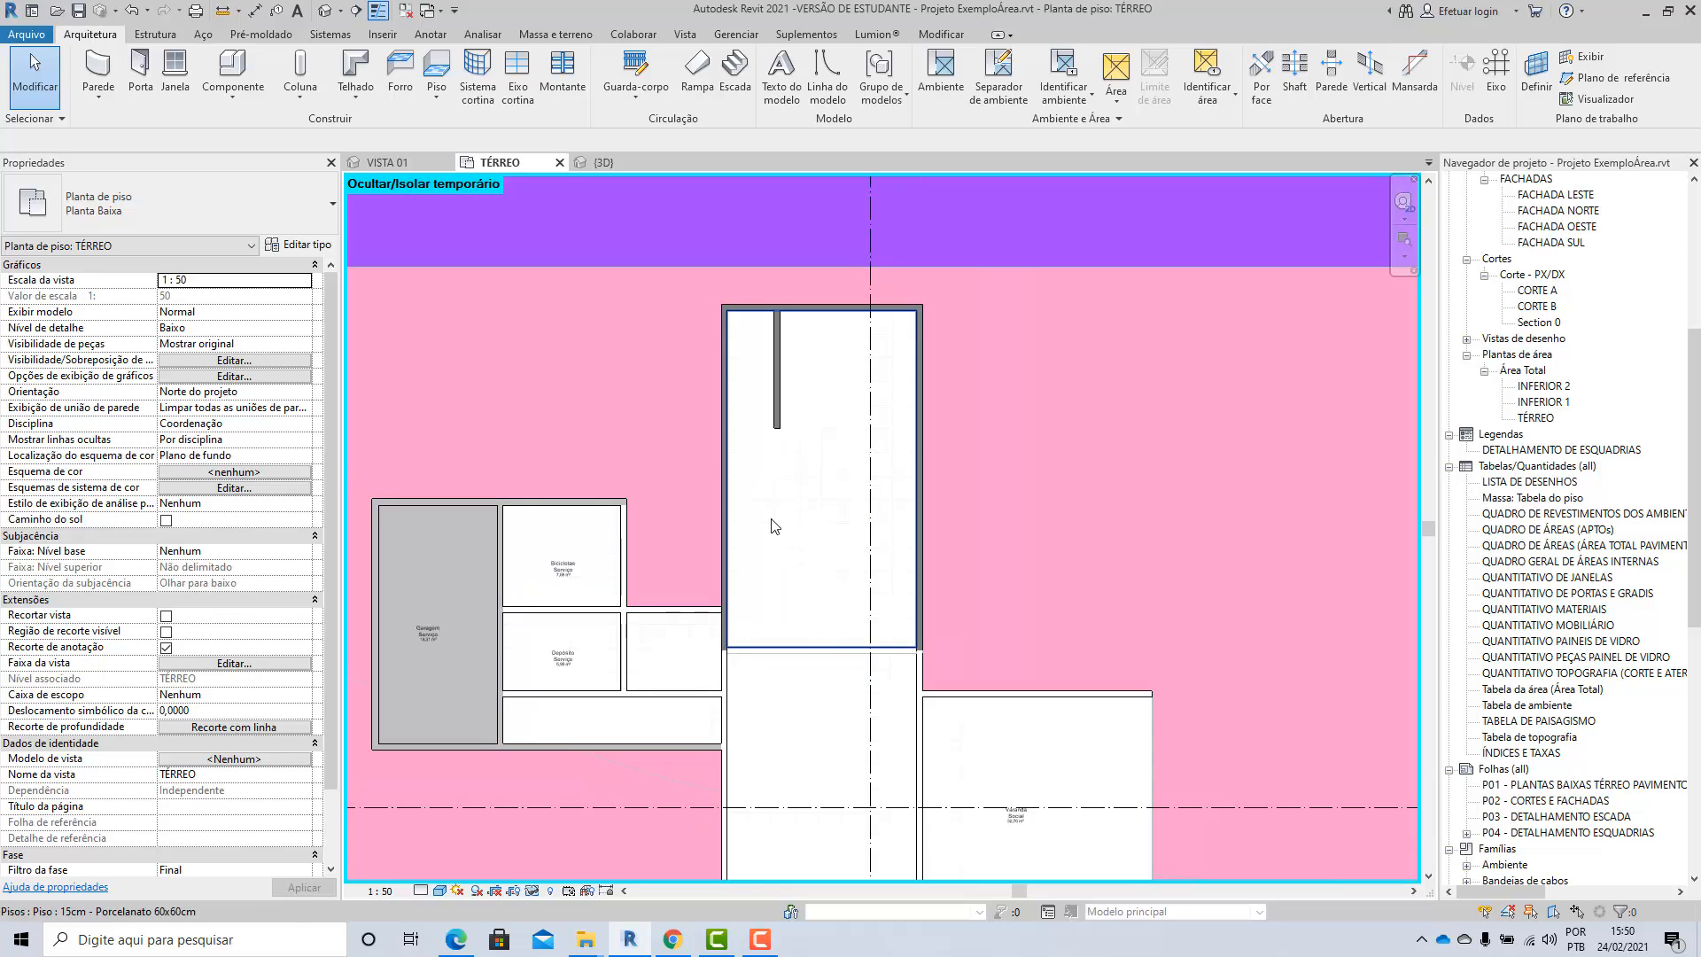
{"action": "left_click", "coordinate": [814, 474]}
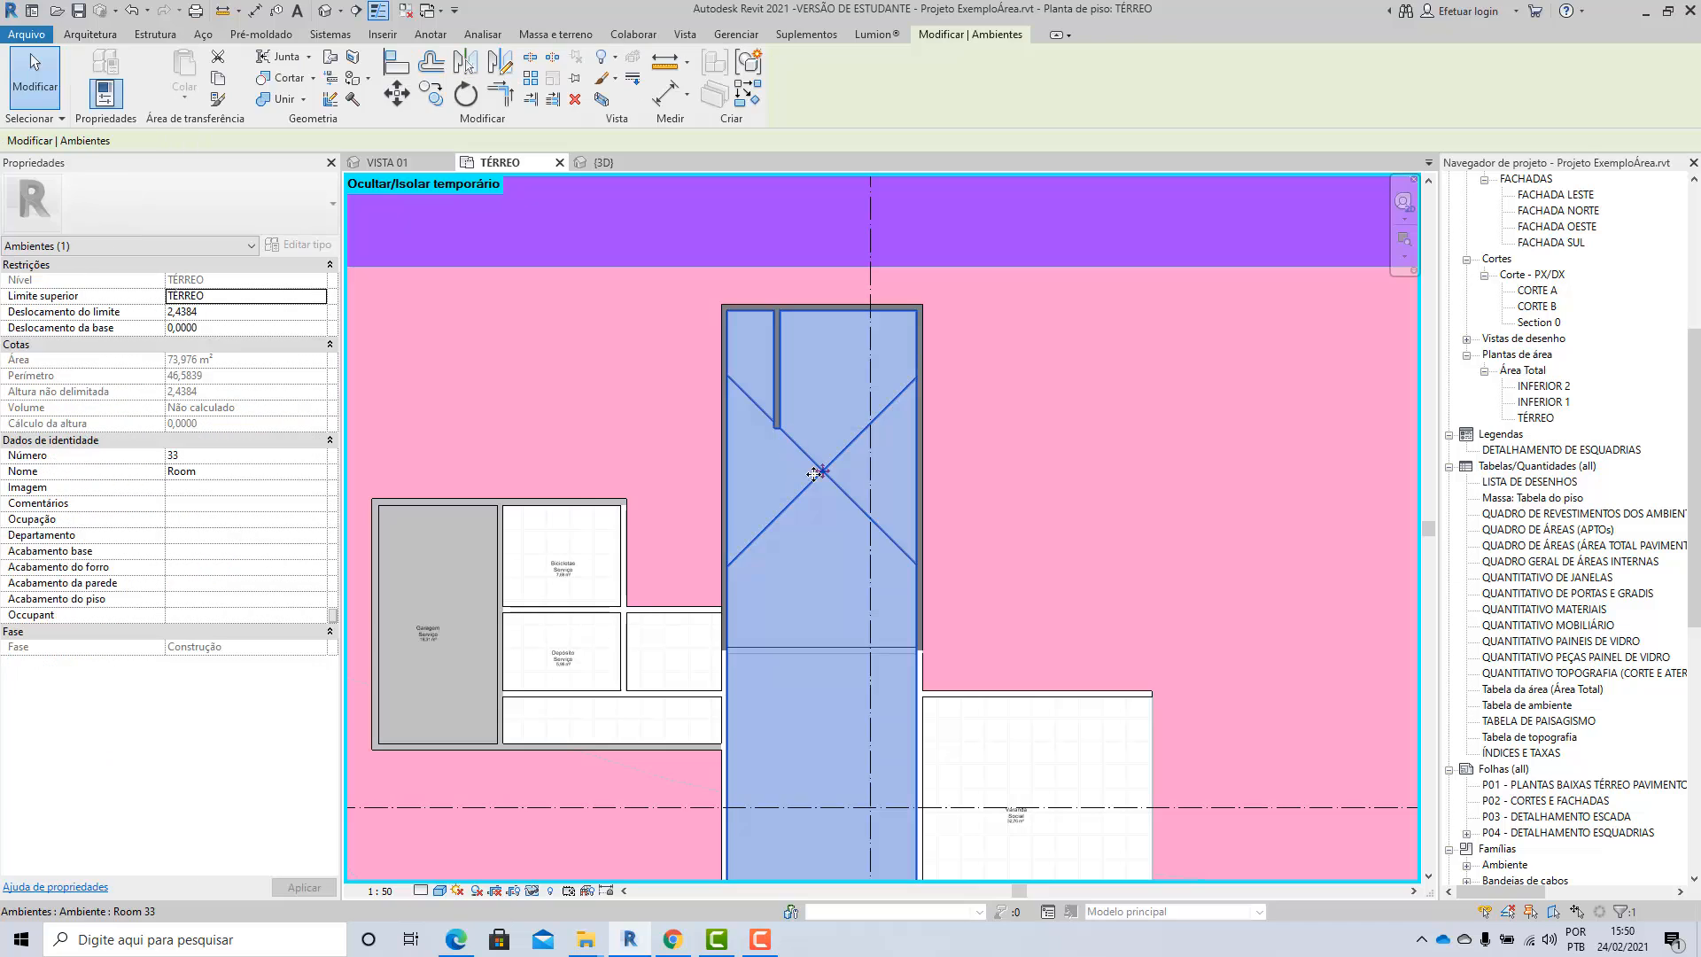
{"action": "scroll", "coordinate": [825, 473], "scroll_direction": "down", "scroll_amount": 2}
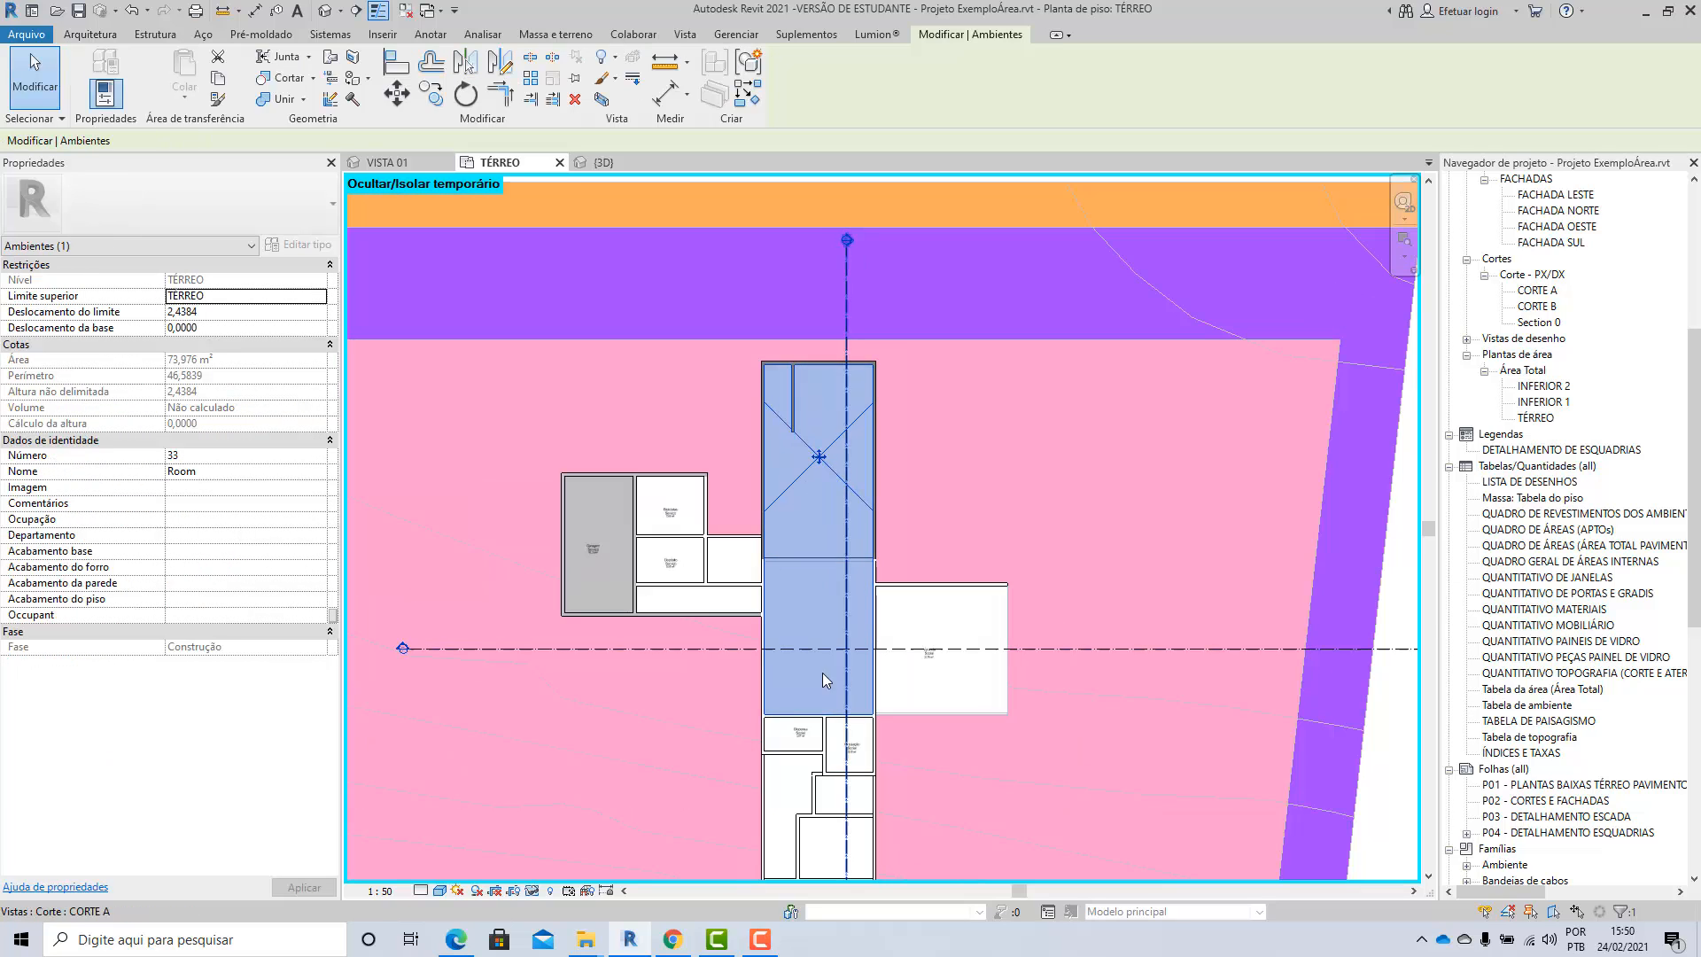
{"action": "left_click", "coordinate": [962, 481]}
{"action": "scroll", "coordinate": [967, 372], "scroll_direction": "down", "scroll_amount": 2}
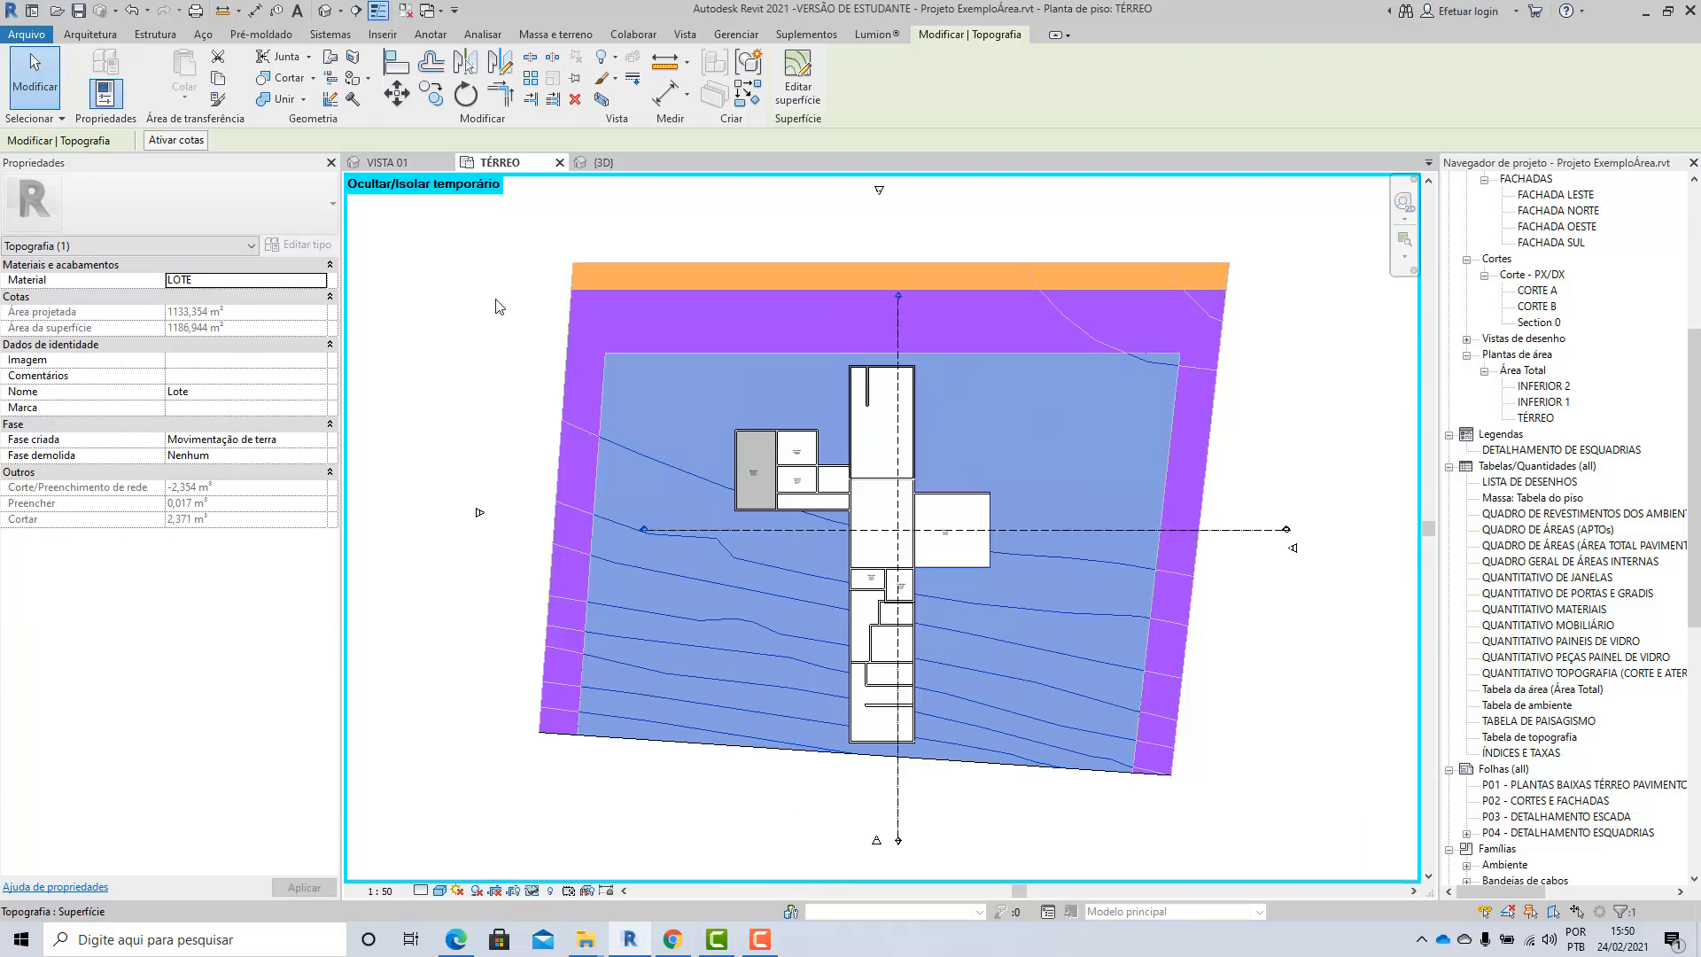
Step: Deselect the topography, start the Room command to examine the placed rooms and tag type across the TÉRREO plan, and exit it
{"action": "key", "text": "Escape"}
{"action": "scroll", "coordinate": [960, 518], "scroll_direction": "up", "scroll_amount": 4}
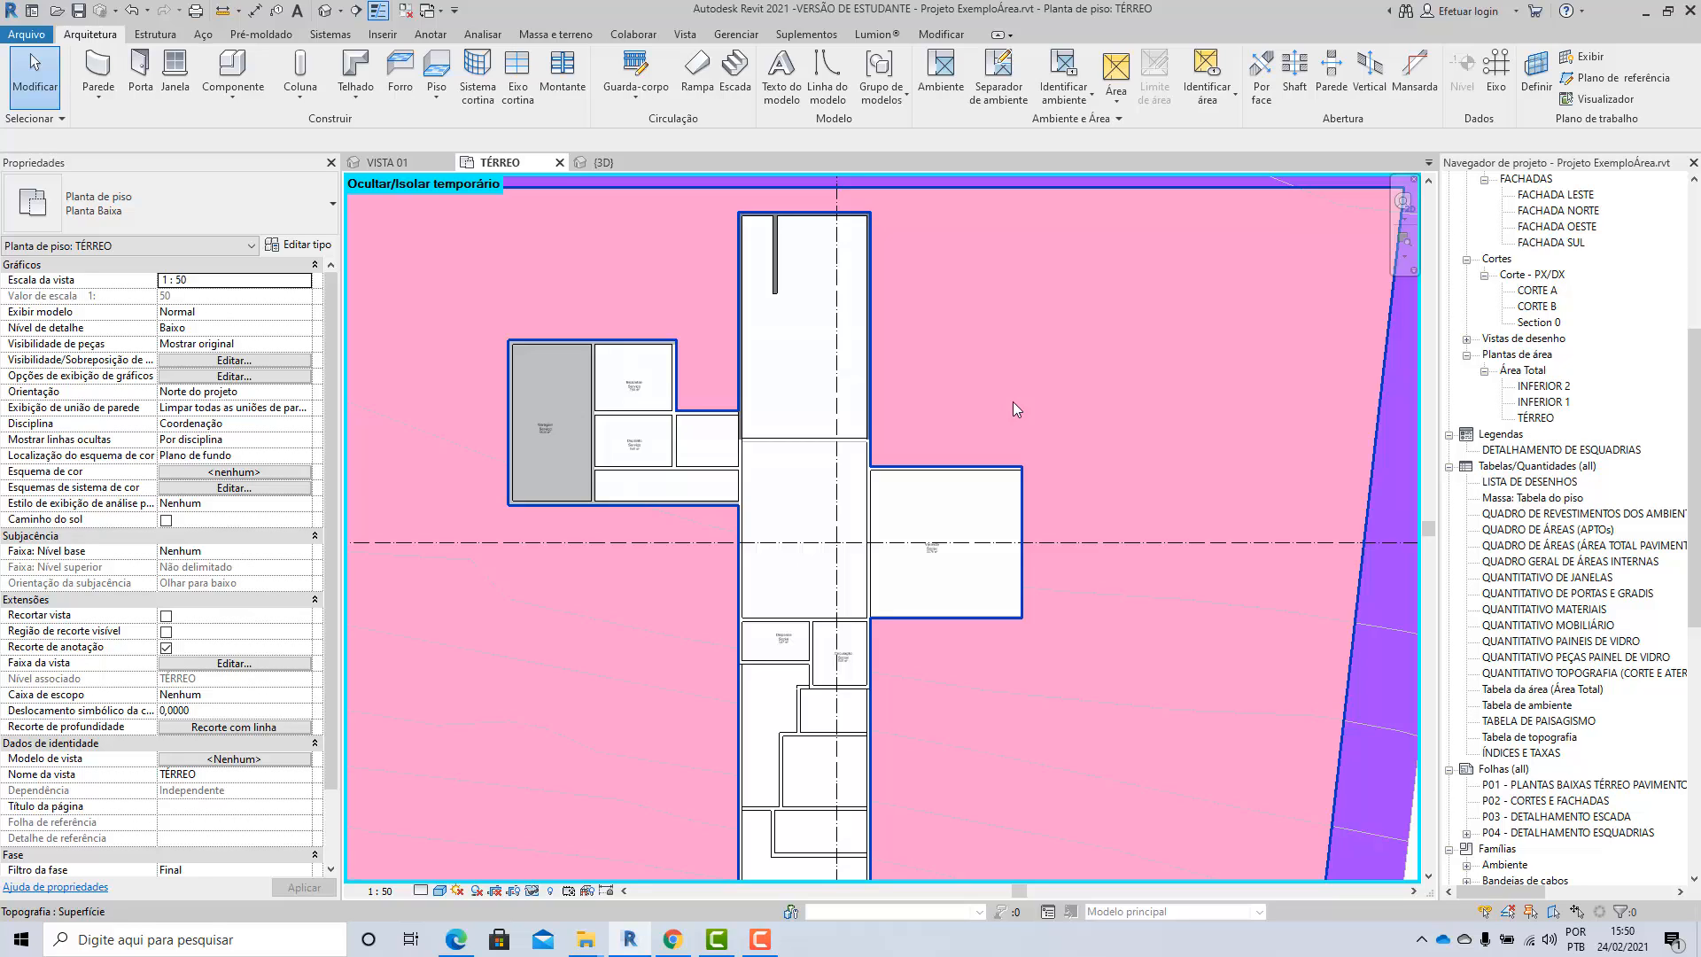
{"action": "scroll", "coordinate": [1013, 401], "scroll_direction": "down", "scroll_amount": 5}
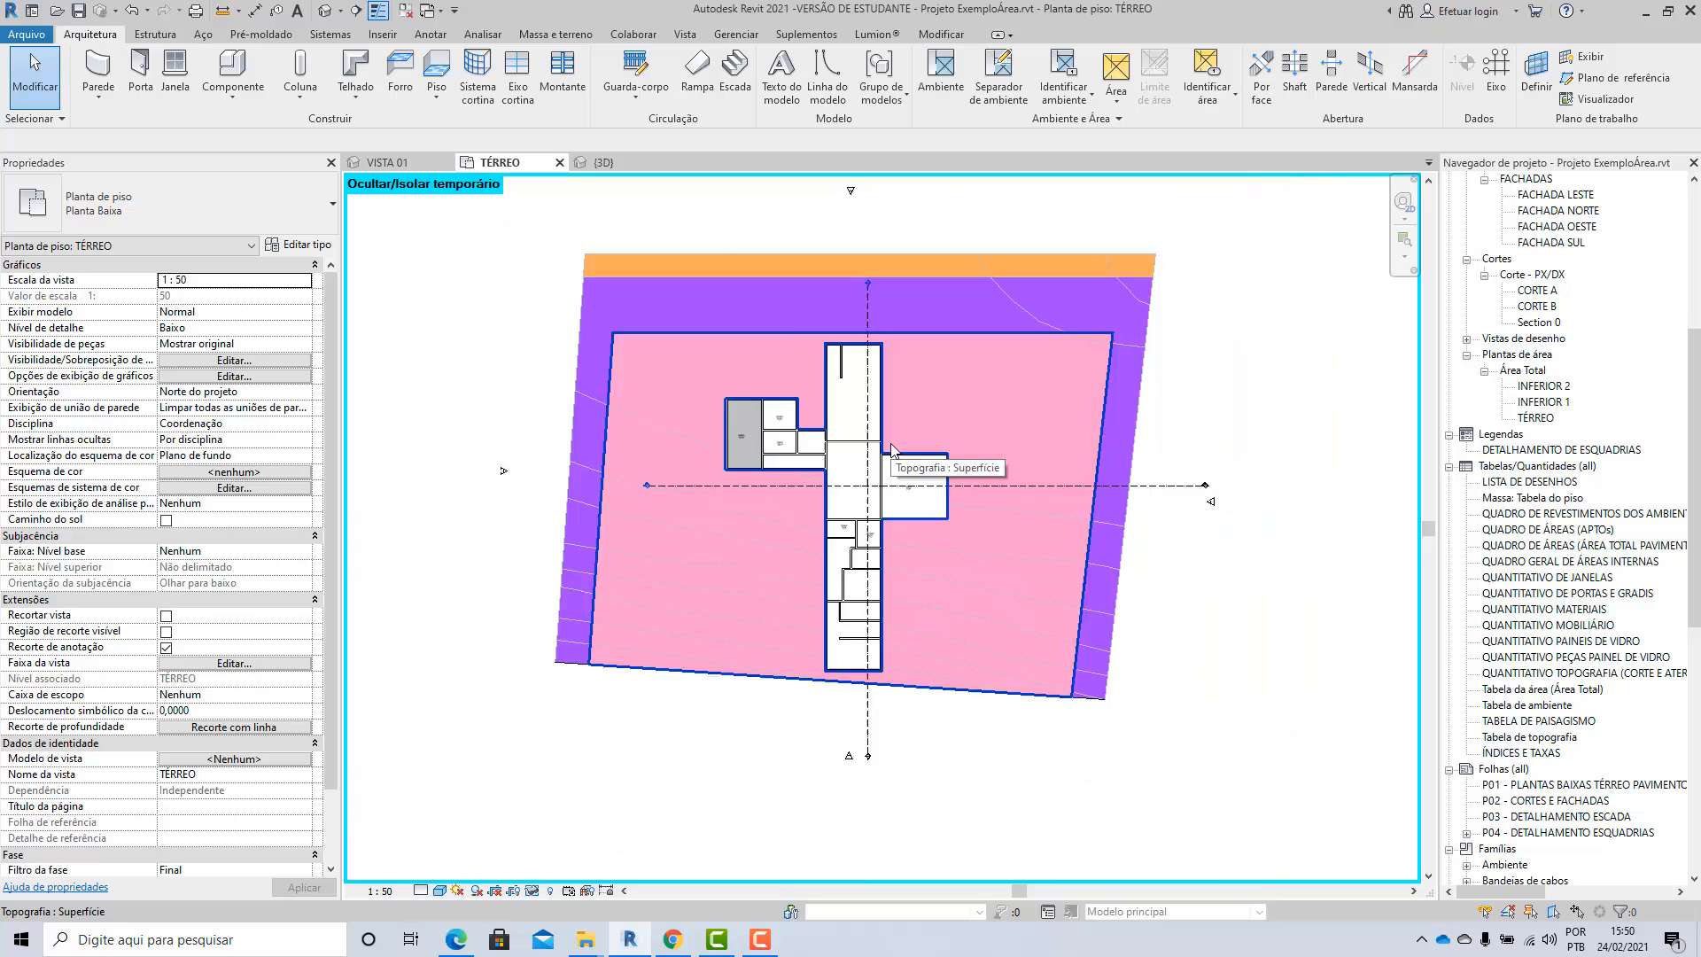
{"action": "scroll", "coordinate": [1032, 197], "scroll_direction": "up", "scroll_amount": 1}
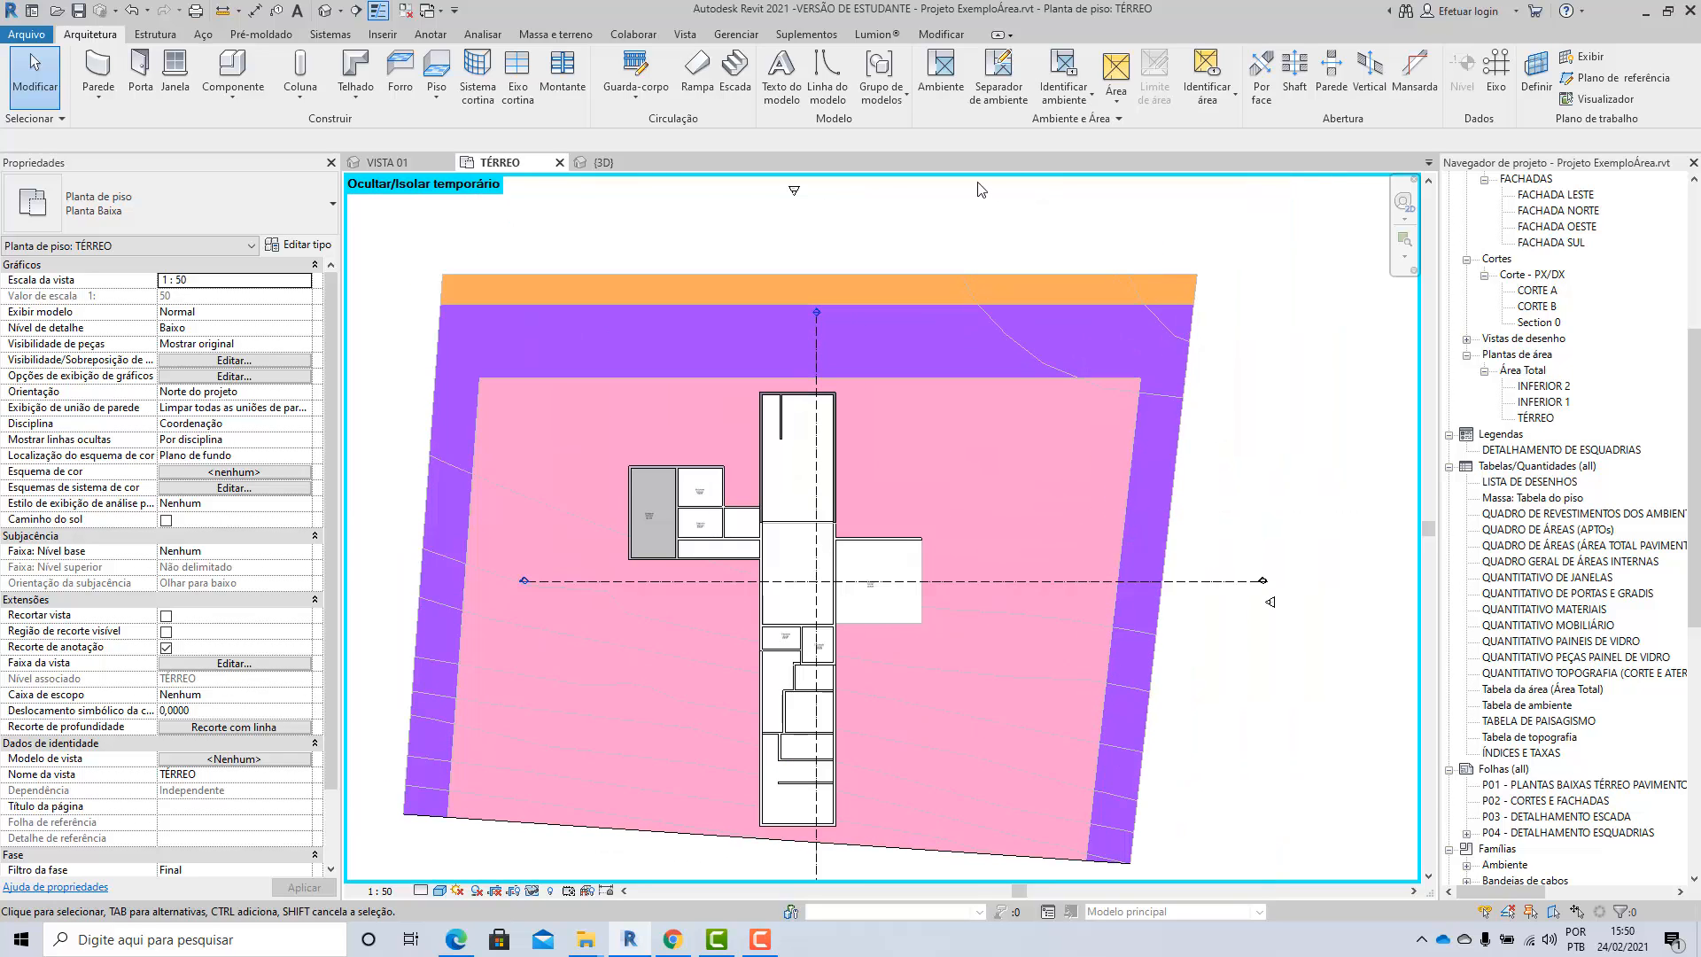
{"action": "left_click", "coordinate": [938, 86]}
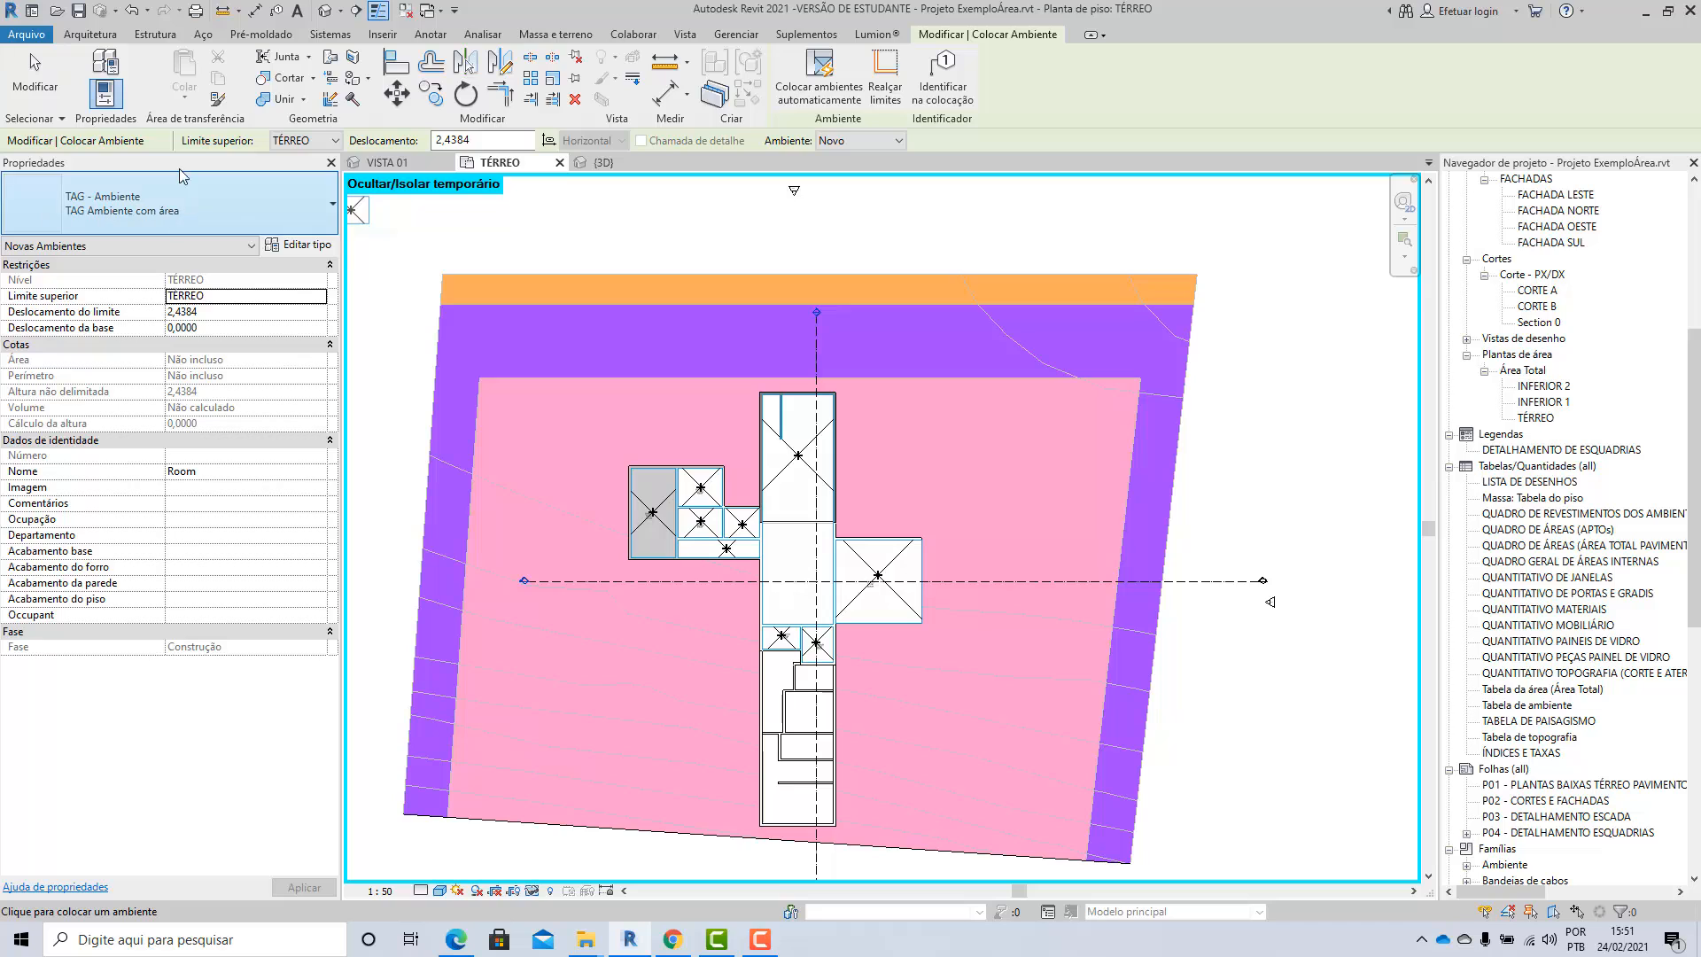
{"action": "left_click", "coordinate": [293, 199]}
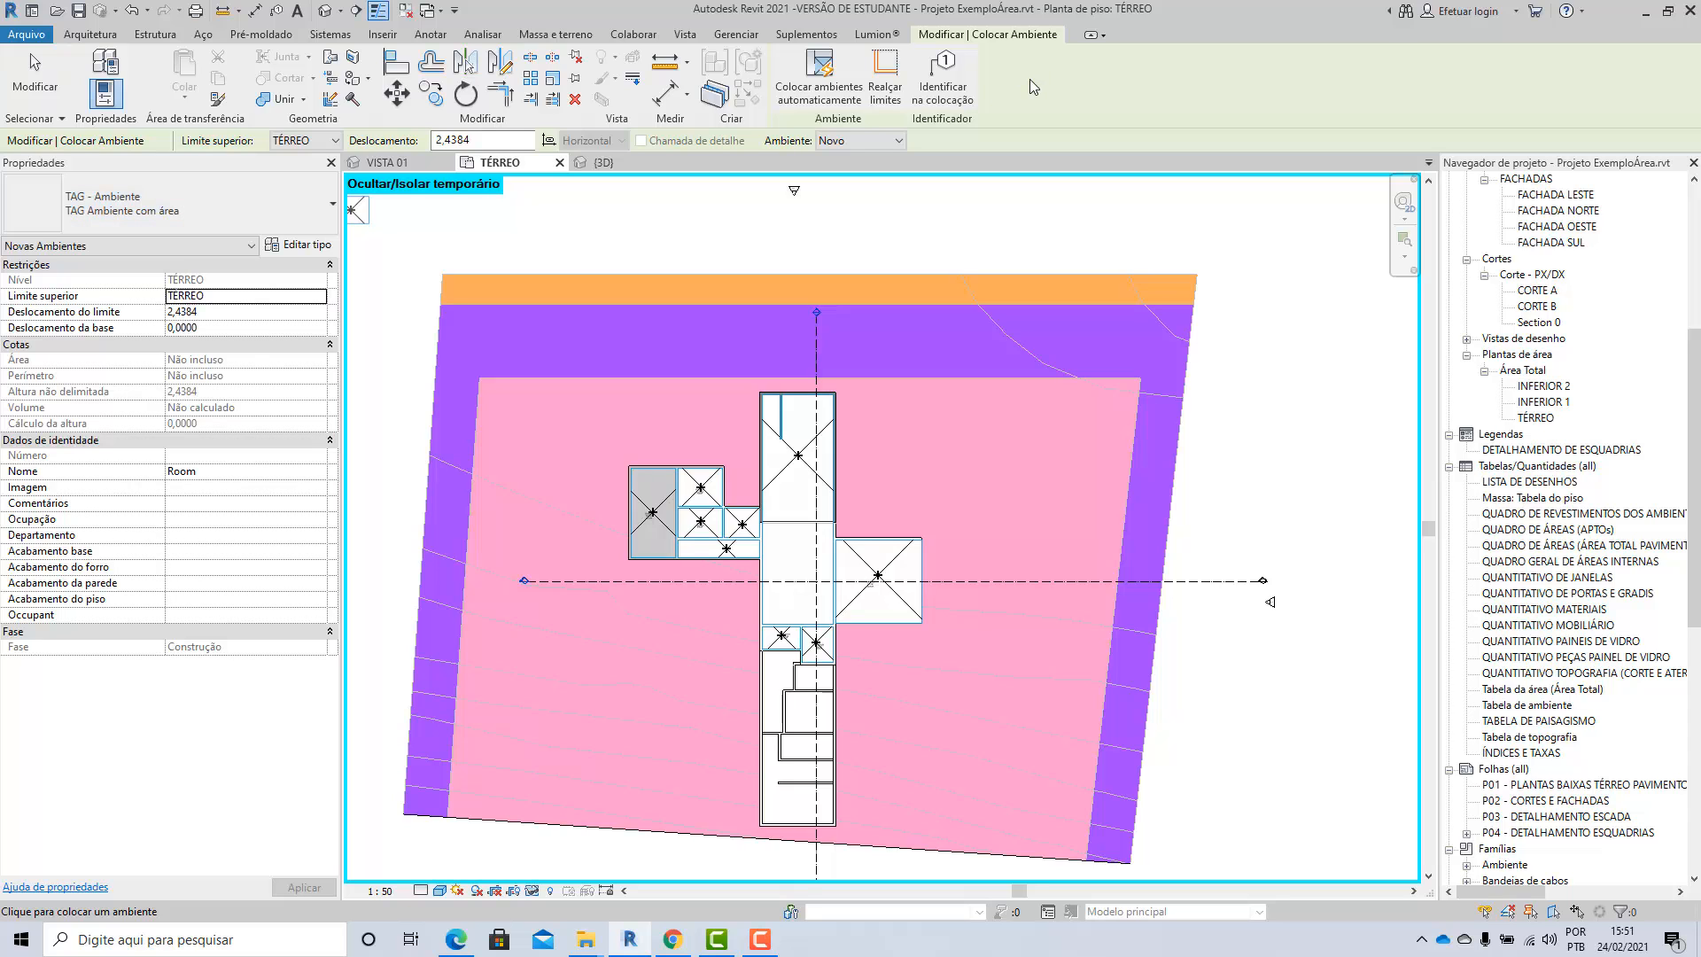
{"action": "key", "text": "Escape"}
{"action": "key", "text": "Escape"}
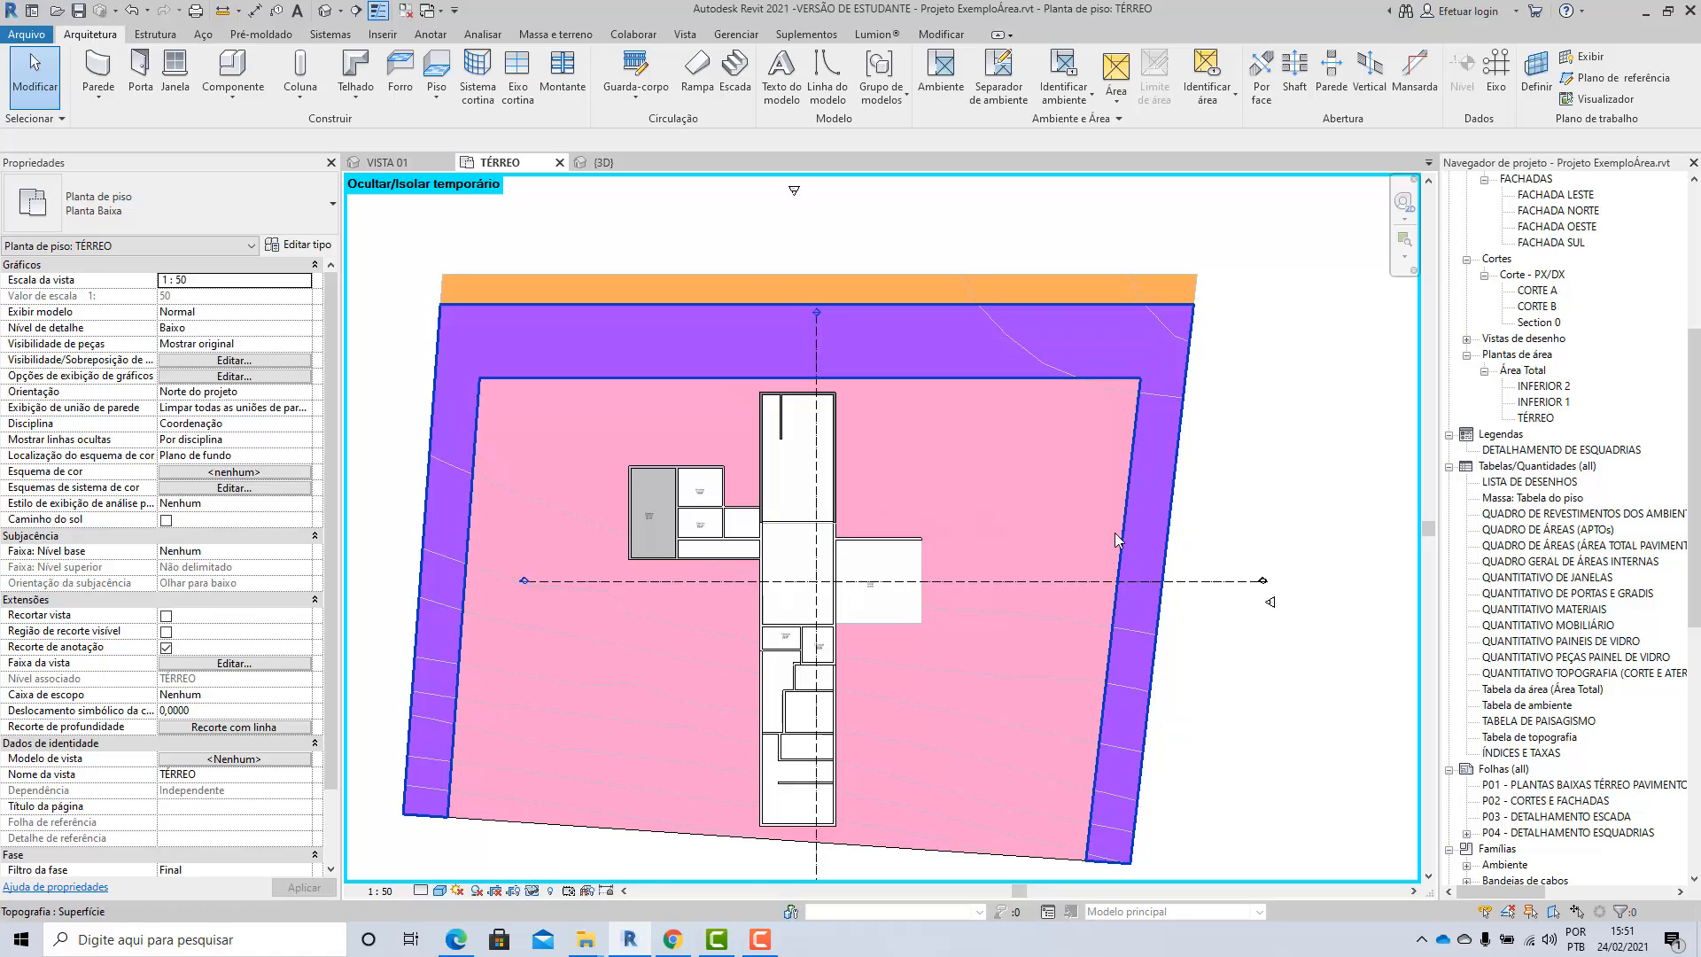
Step: Place a room with tagging on placement enabled in the larger enclosed space midway down the south wing
{"action": "scroll", "coordinate": [906, 464], "scroll_direction": "up", "scroll_amount": 2}
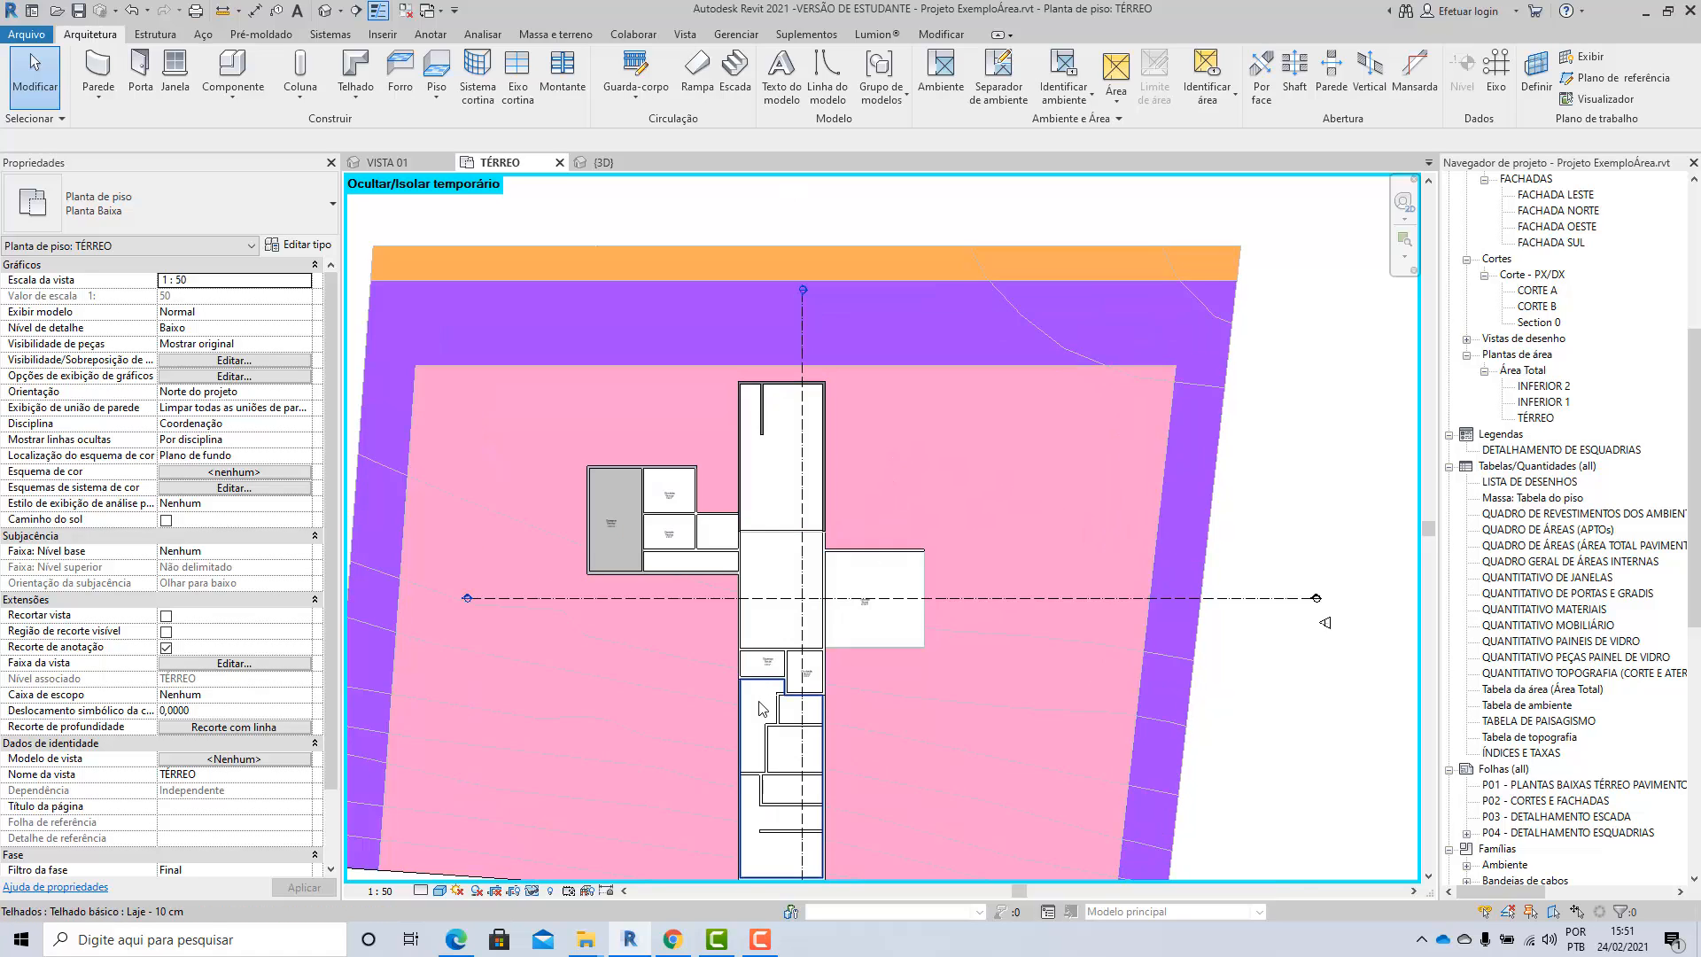
{"action": "scroll", "coordinate": [1053, 395], "scroll_direction": "up", "scroll_amount": 2}
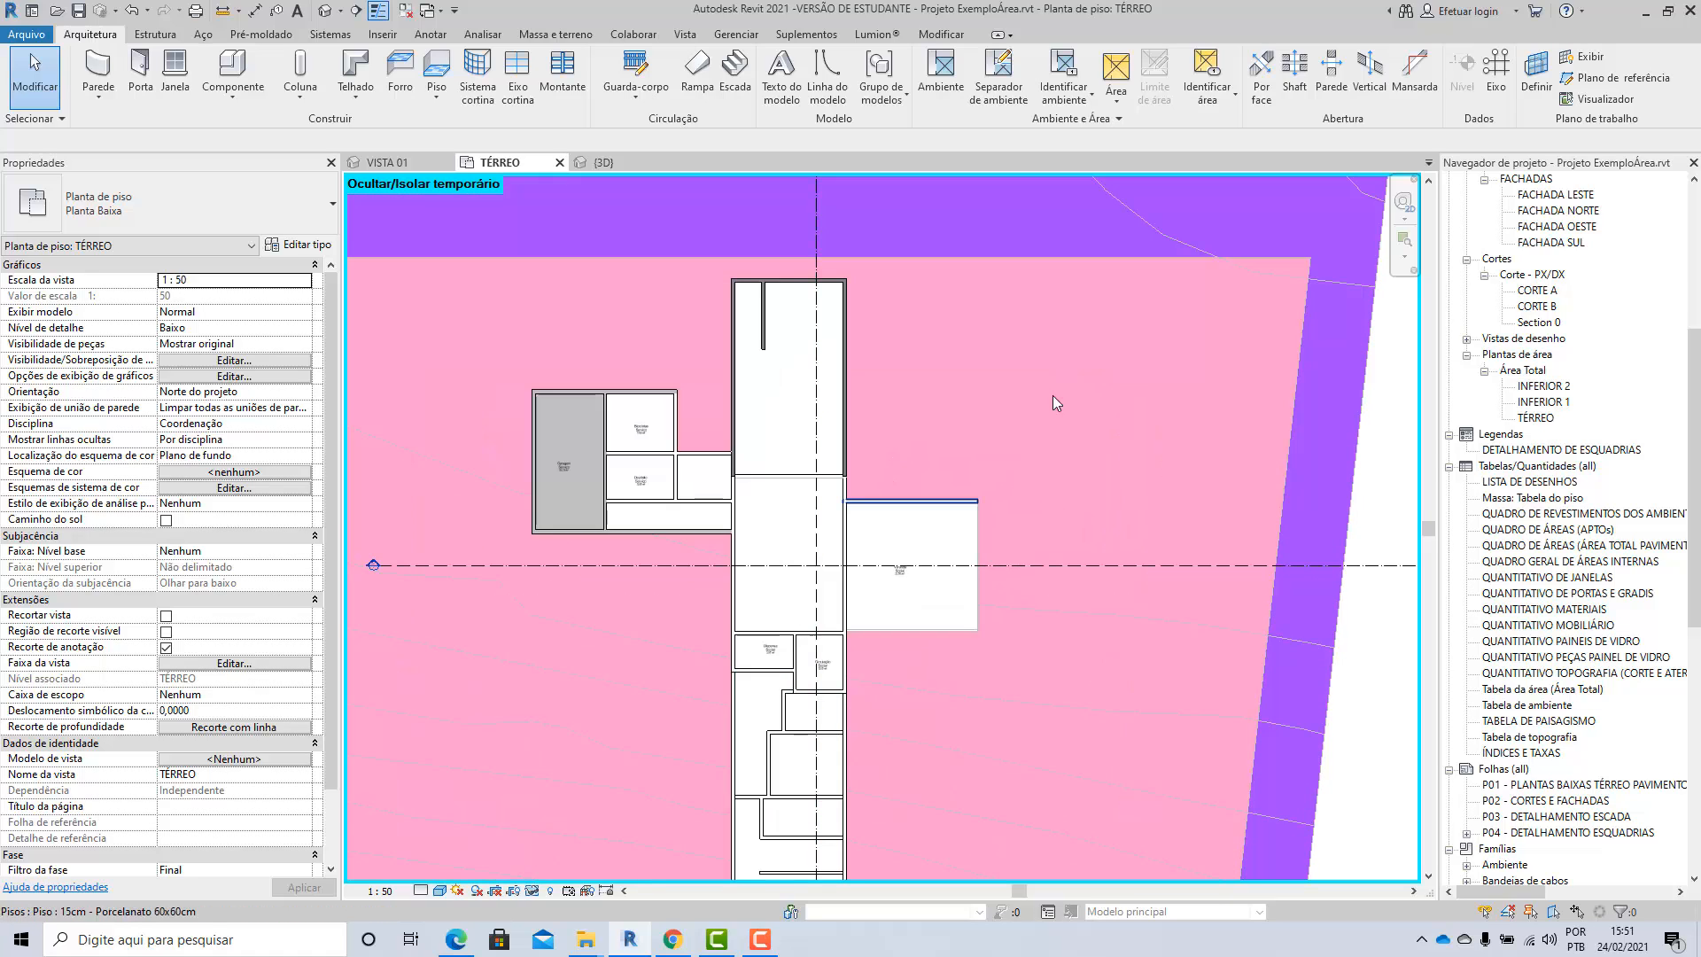
{"action": "left_click", "coordinate": [942, 80]}
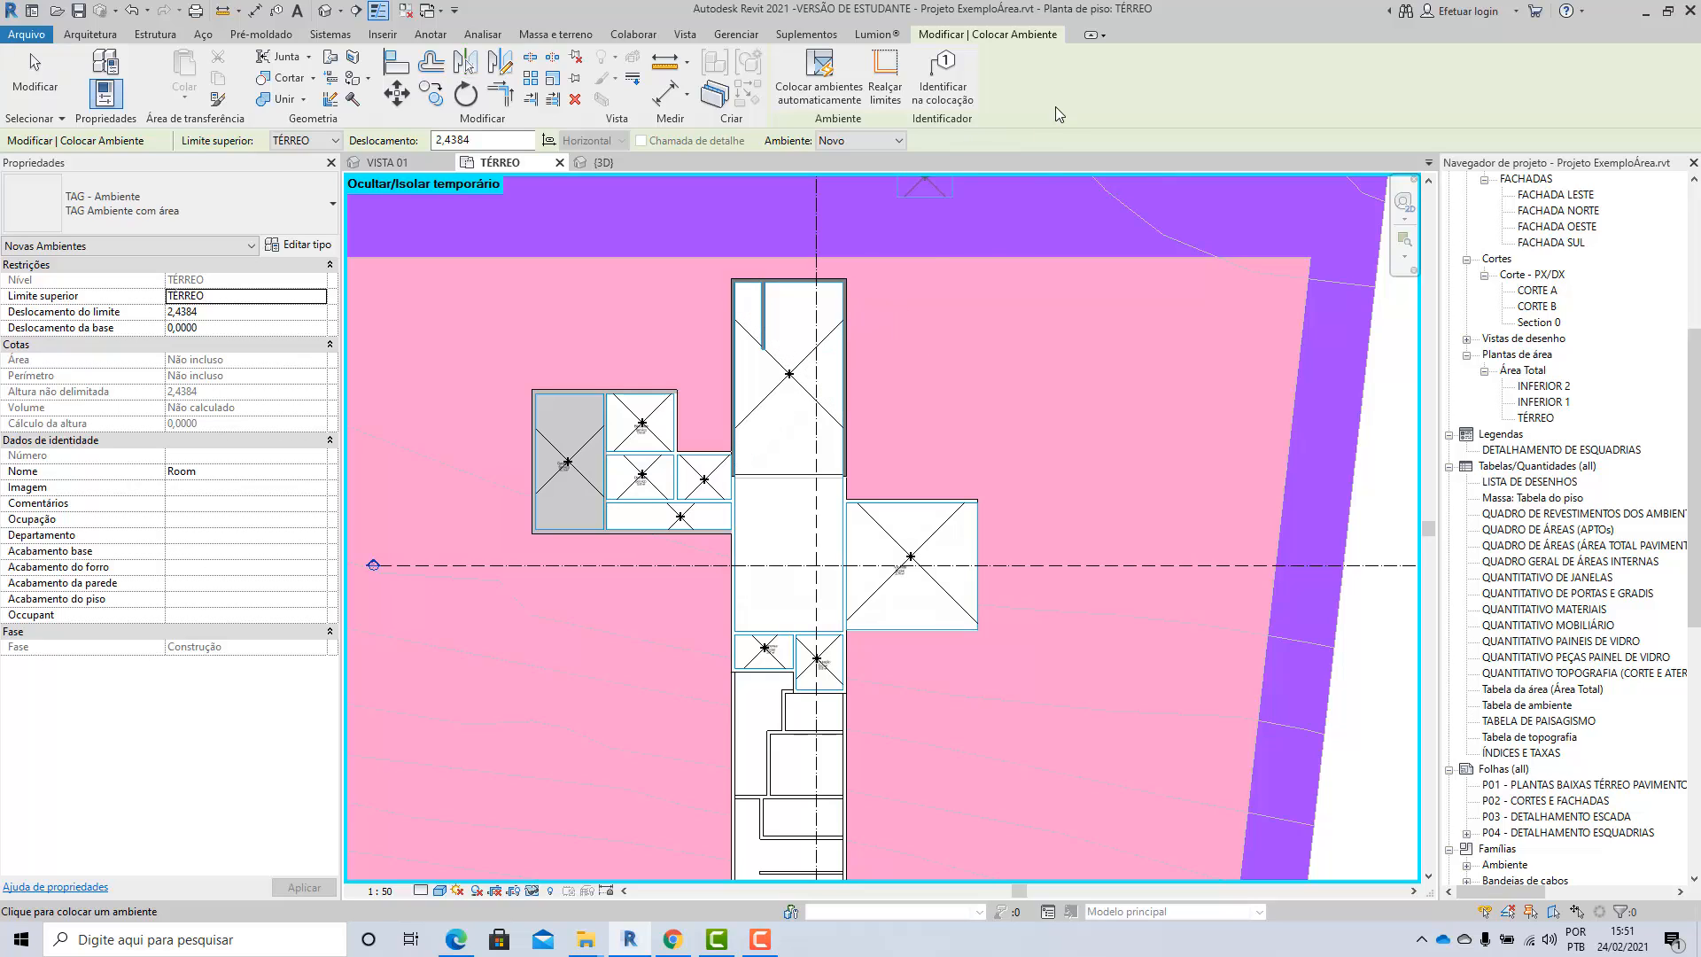
{"action": "left_click", "coordinate": [942, 84]}
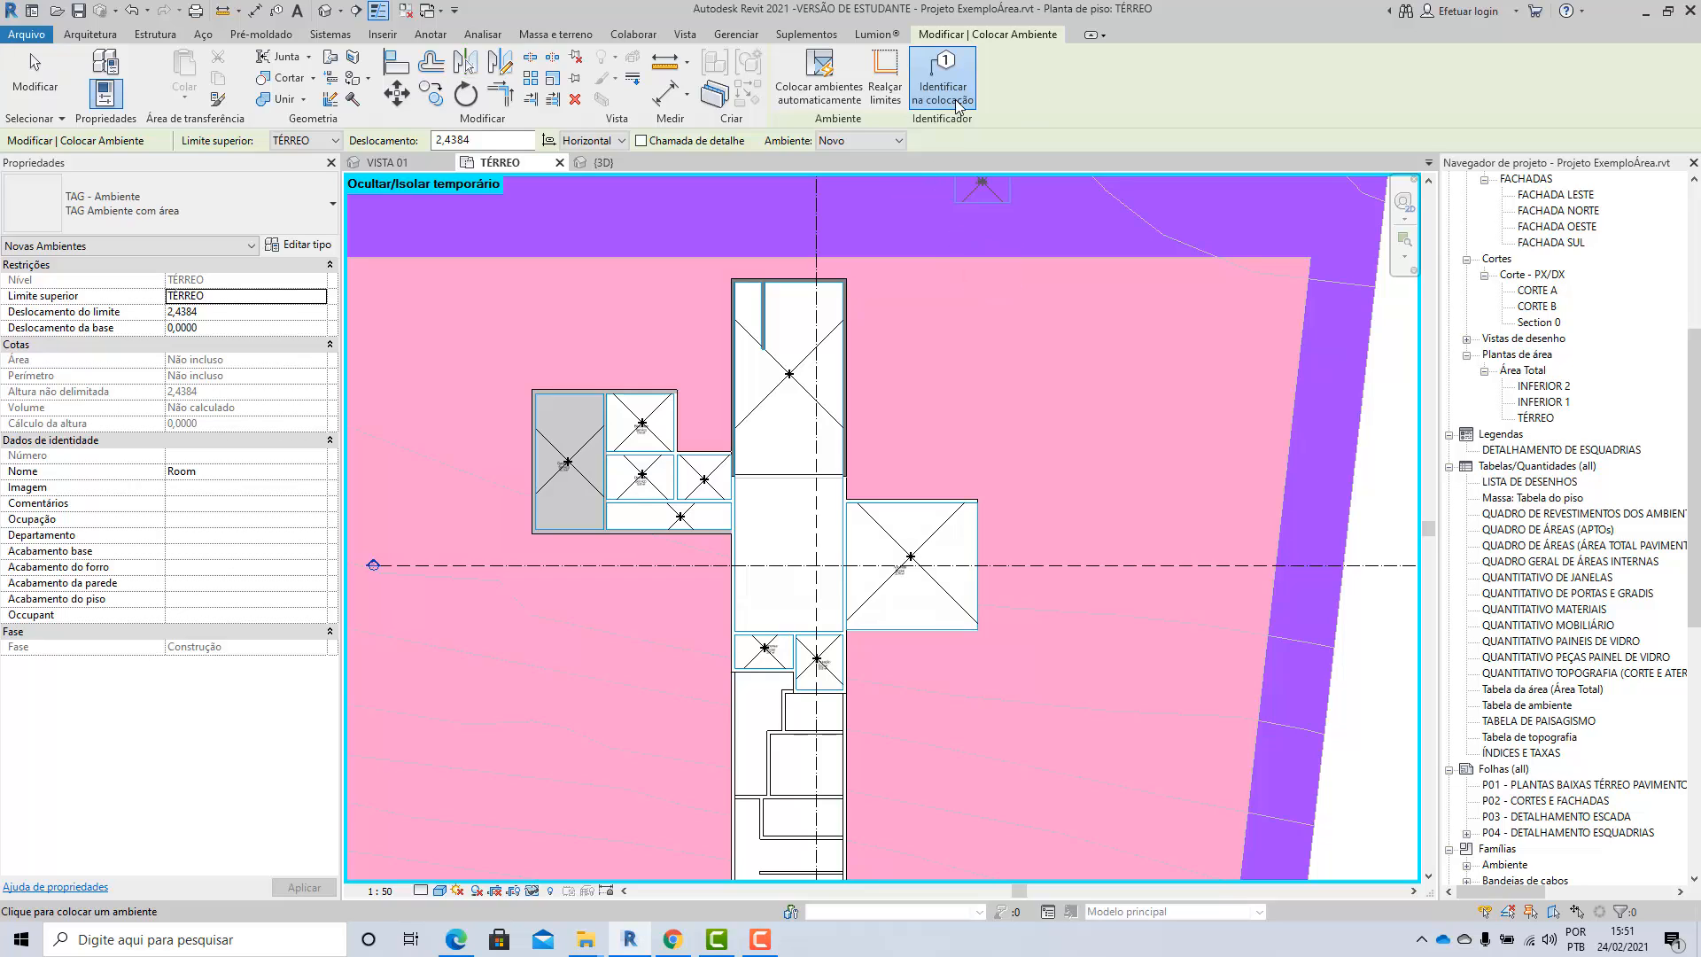
{"action": "scroll", "coordinate": [929, 336], "scroll_direction": "down", "scroll_amount": 3}
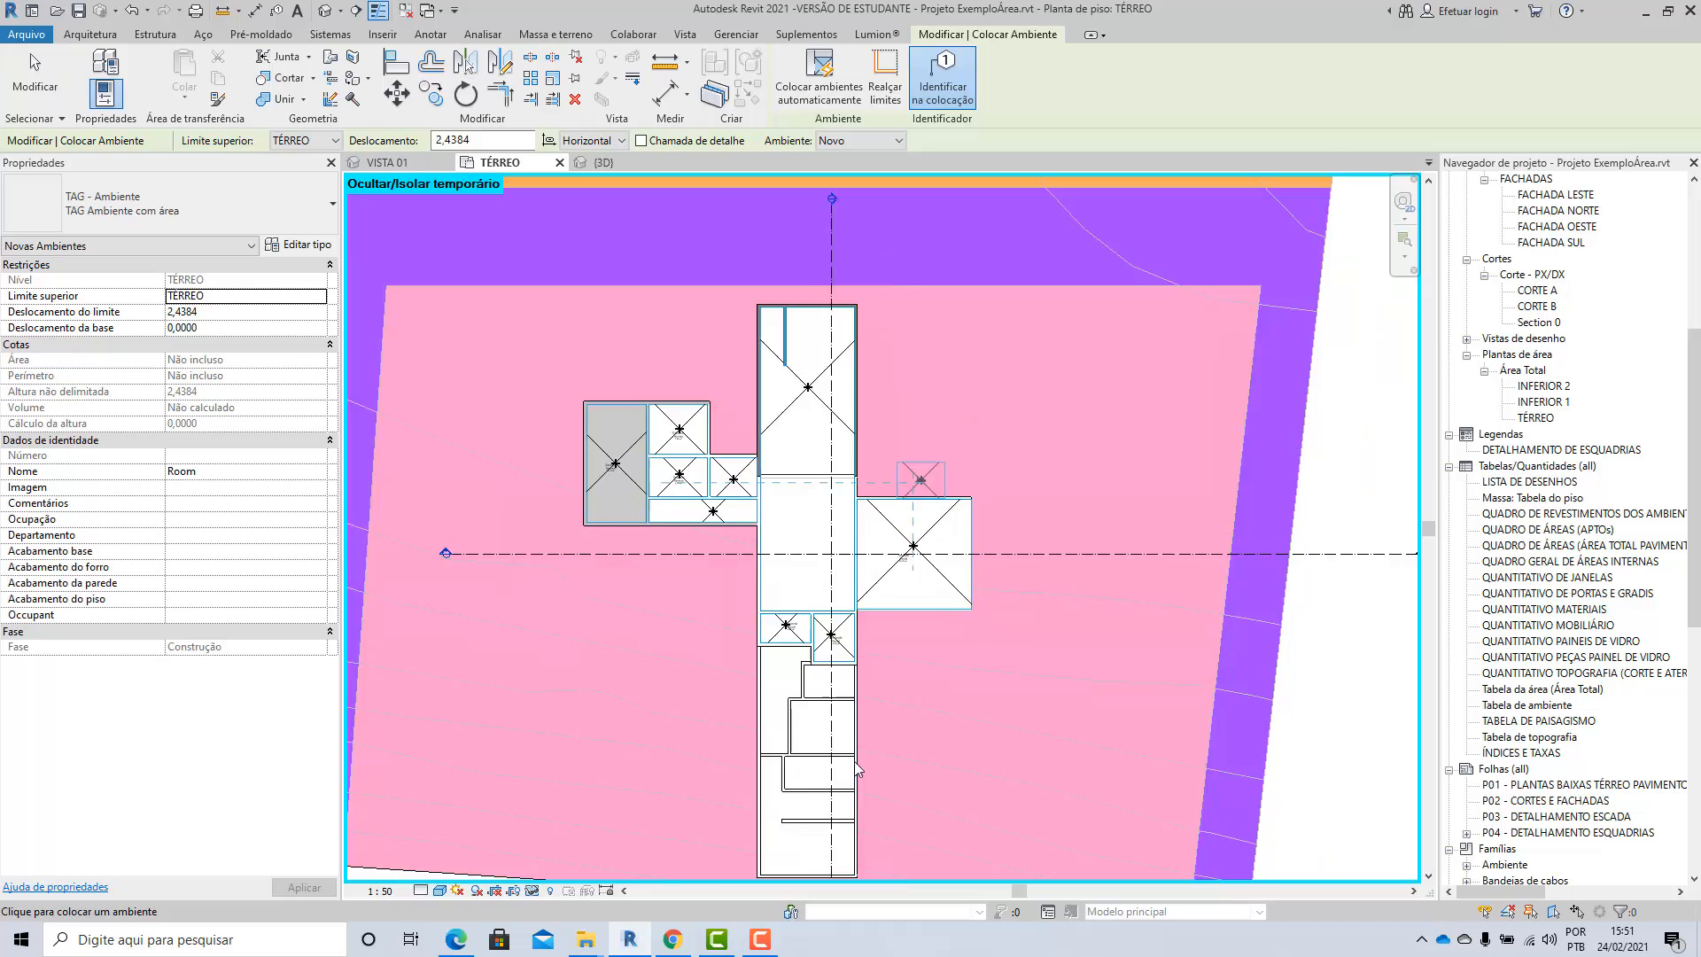
{"action": "scroll", "coordinate": [832, 700], "scroll_direction": "up", "scroll_amount": 3}
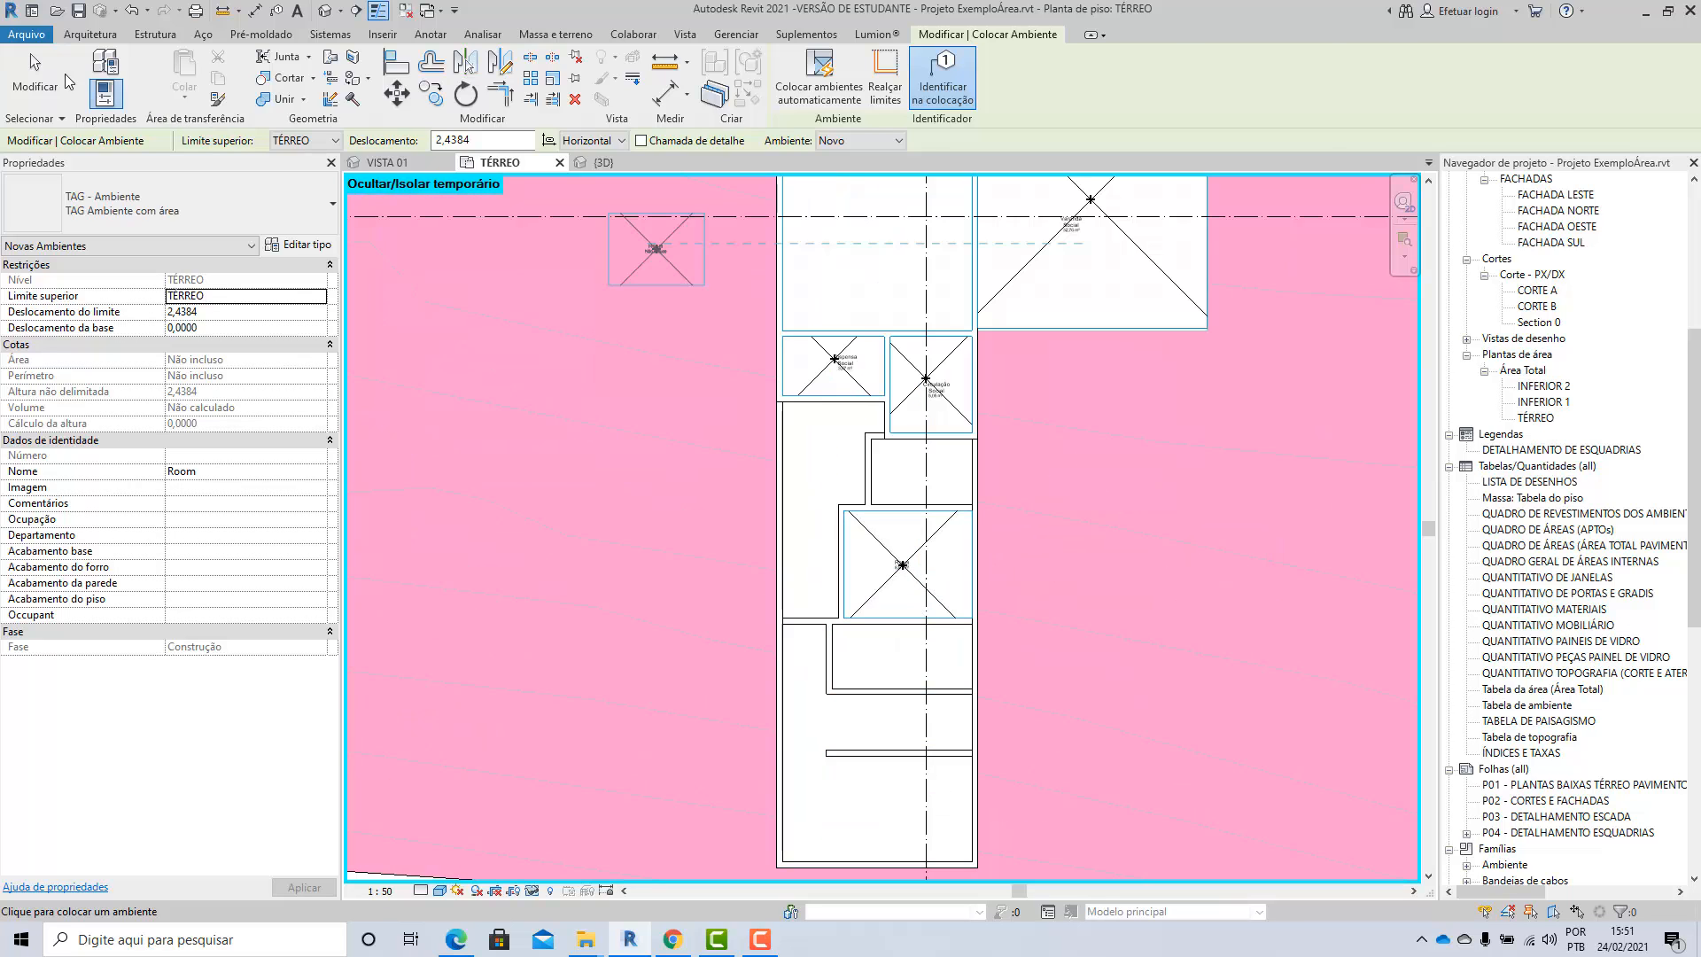
{"action": "key", "text": "Escape"}
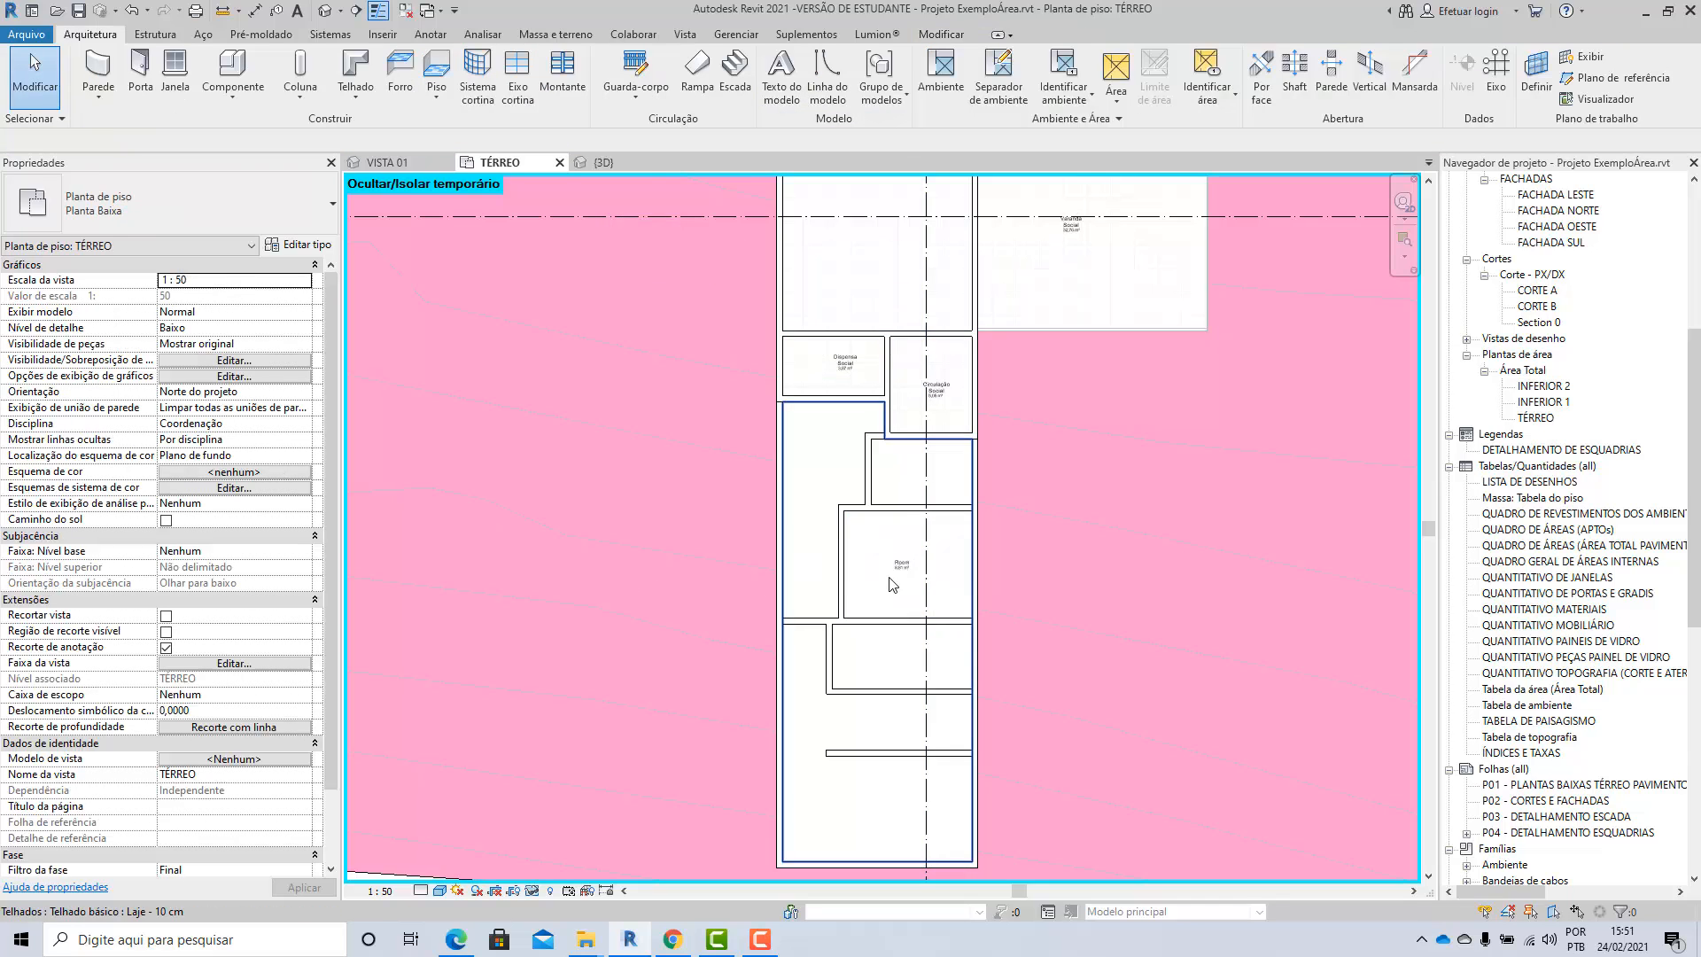
Step: Examine the central space beside the Varanda and review the model category visibility settings of the TÉRREO floor plan
{"action": "scroll", "coordinate": [591, 627], "scroll_direction": "down", "scroll_amount": 2}
{"action": "scroll", "coordinate": [592, 634], "scroll_direction": "down", "scroll_amount": 1}
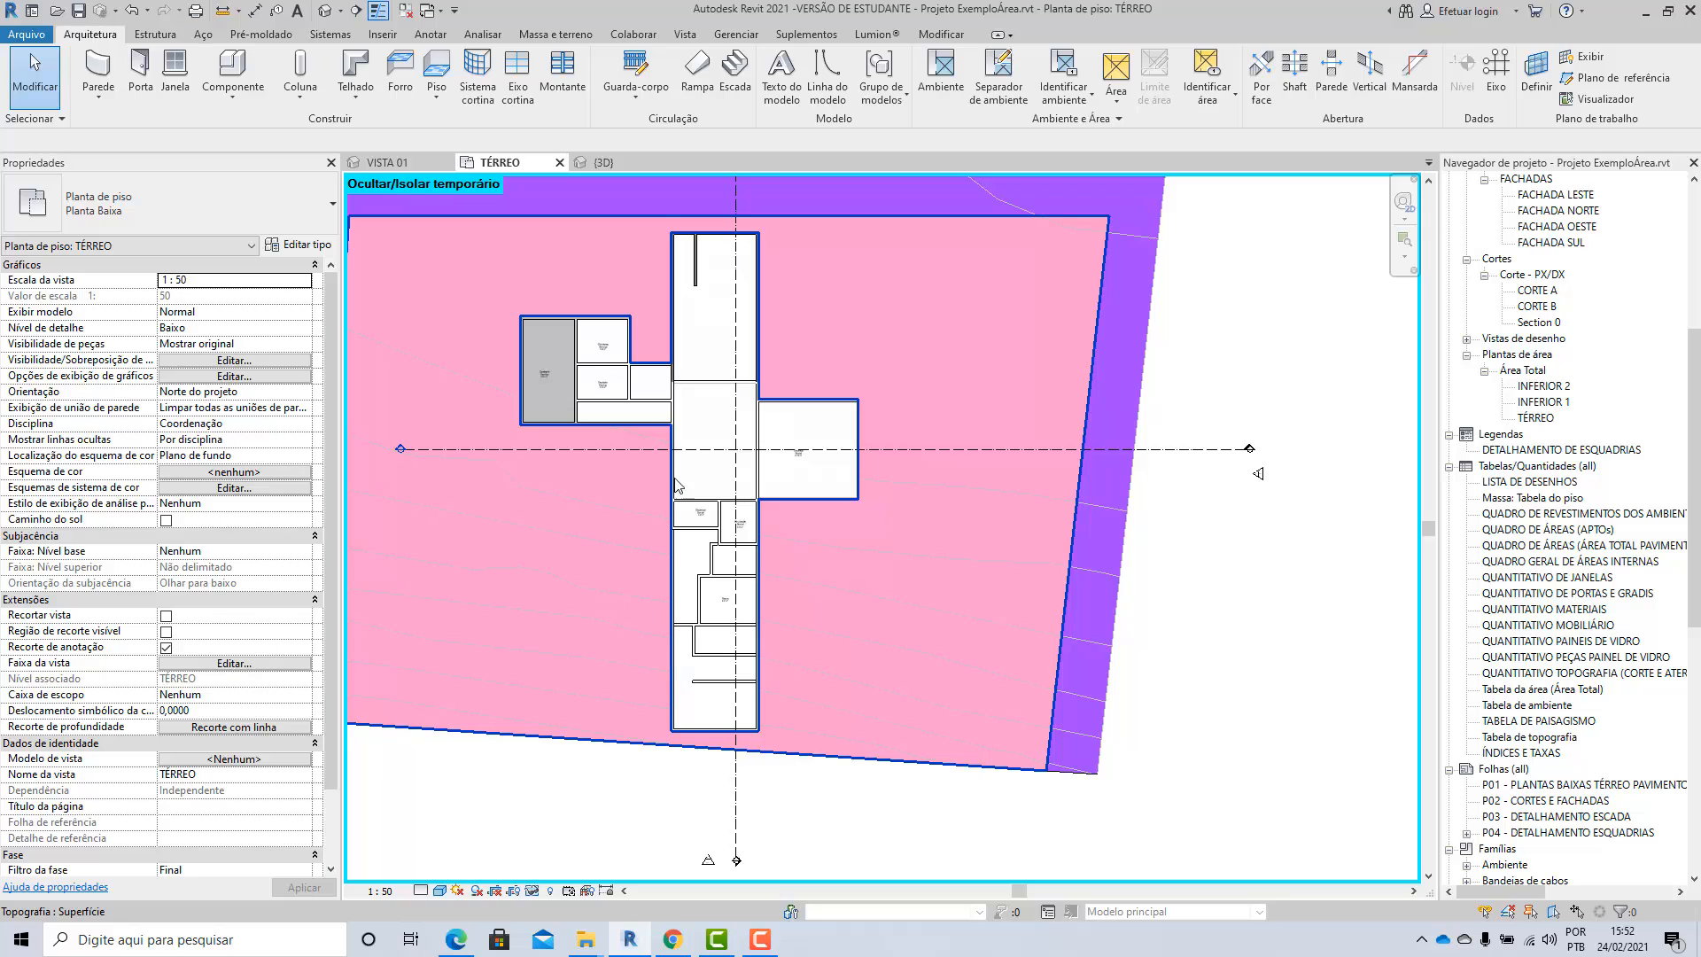
{"action": "scroll", "coordinate": [797, 443], "scroll_direction": "up", "scroll_amount": 5}
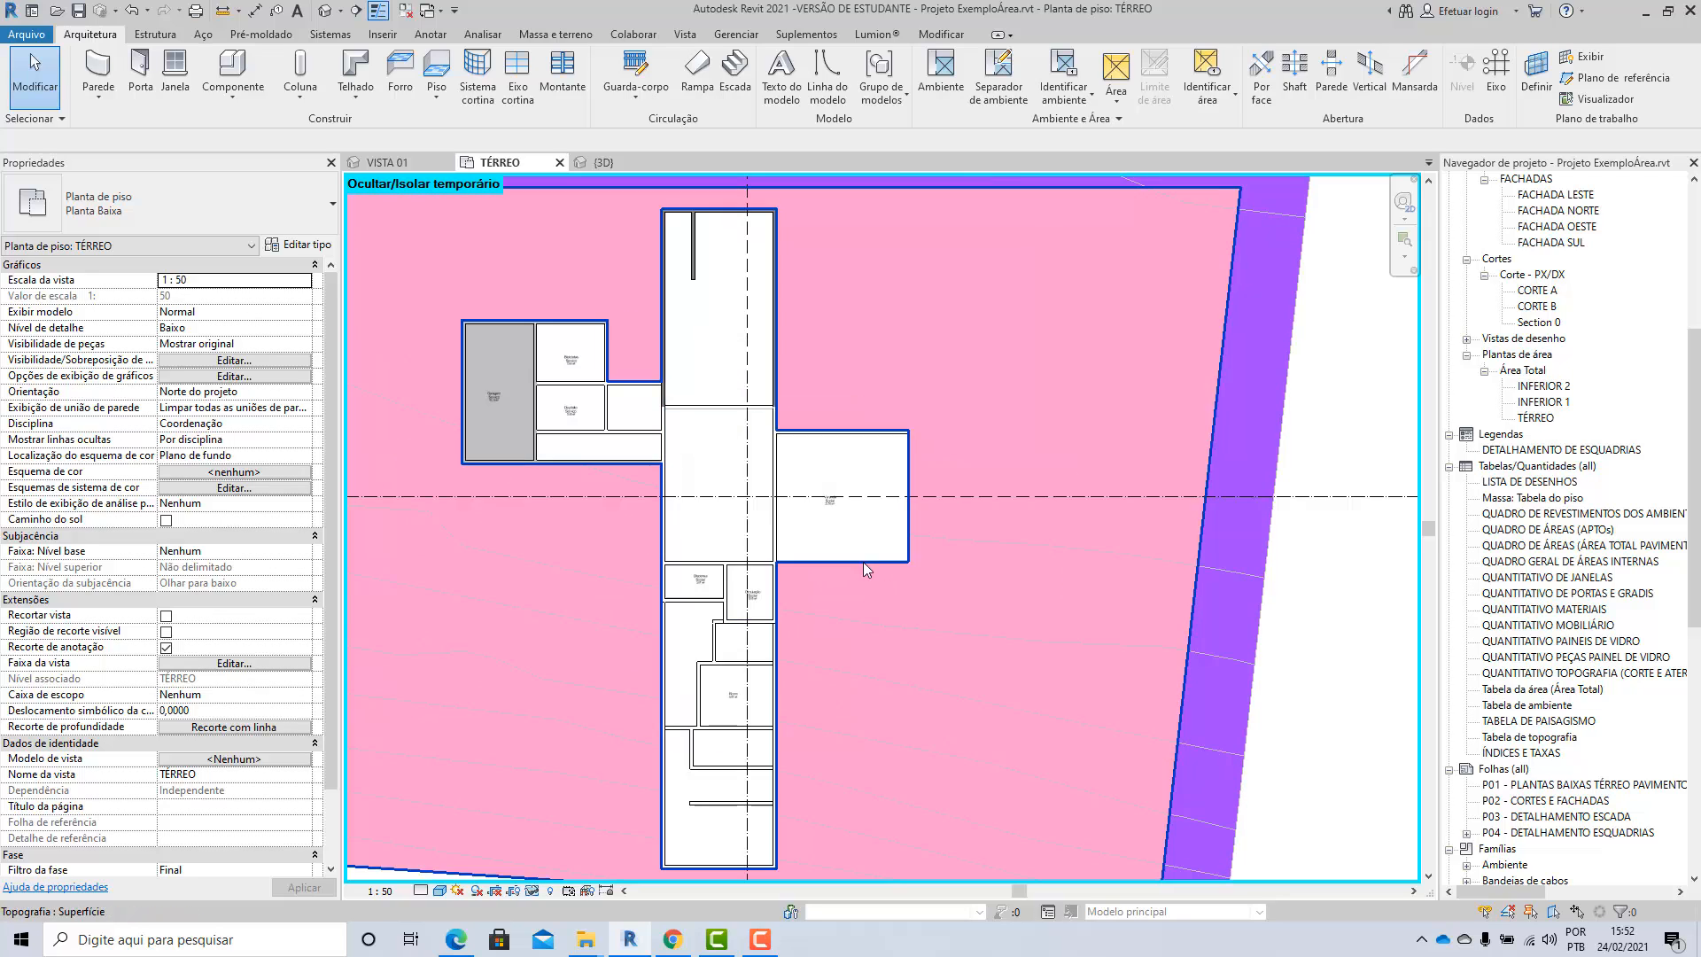
{"action": "scroll", "coordinate": [837, 536], "scroll_direction": "down", "scroll_amount": 1}
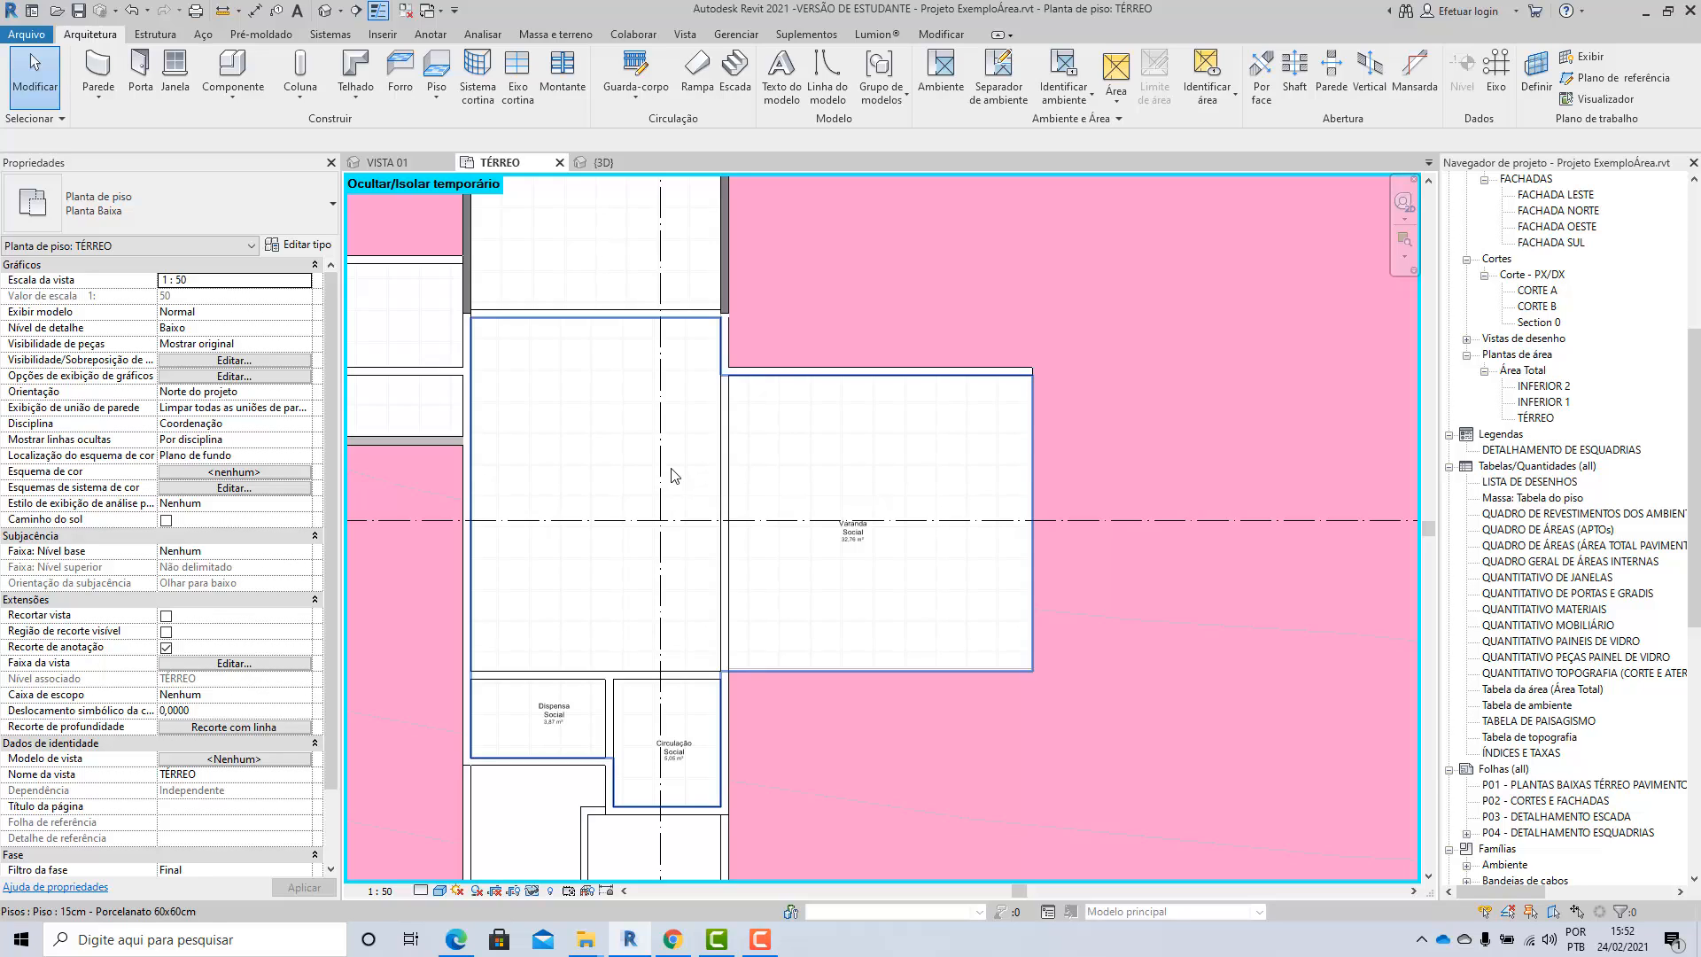
{"action": "left_click", "coordinate": [684, 35]}
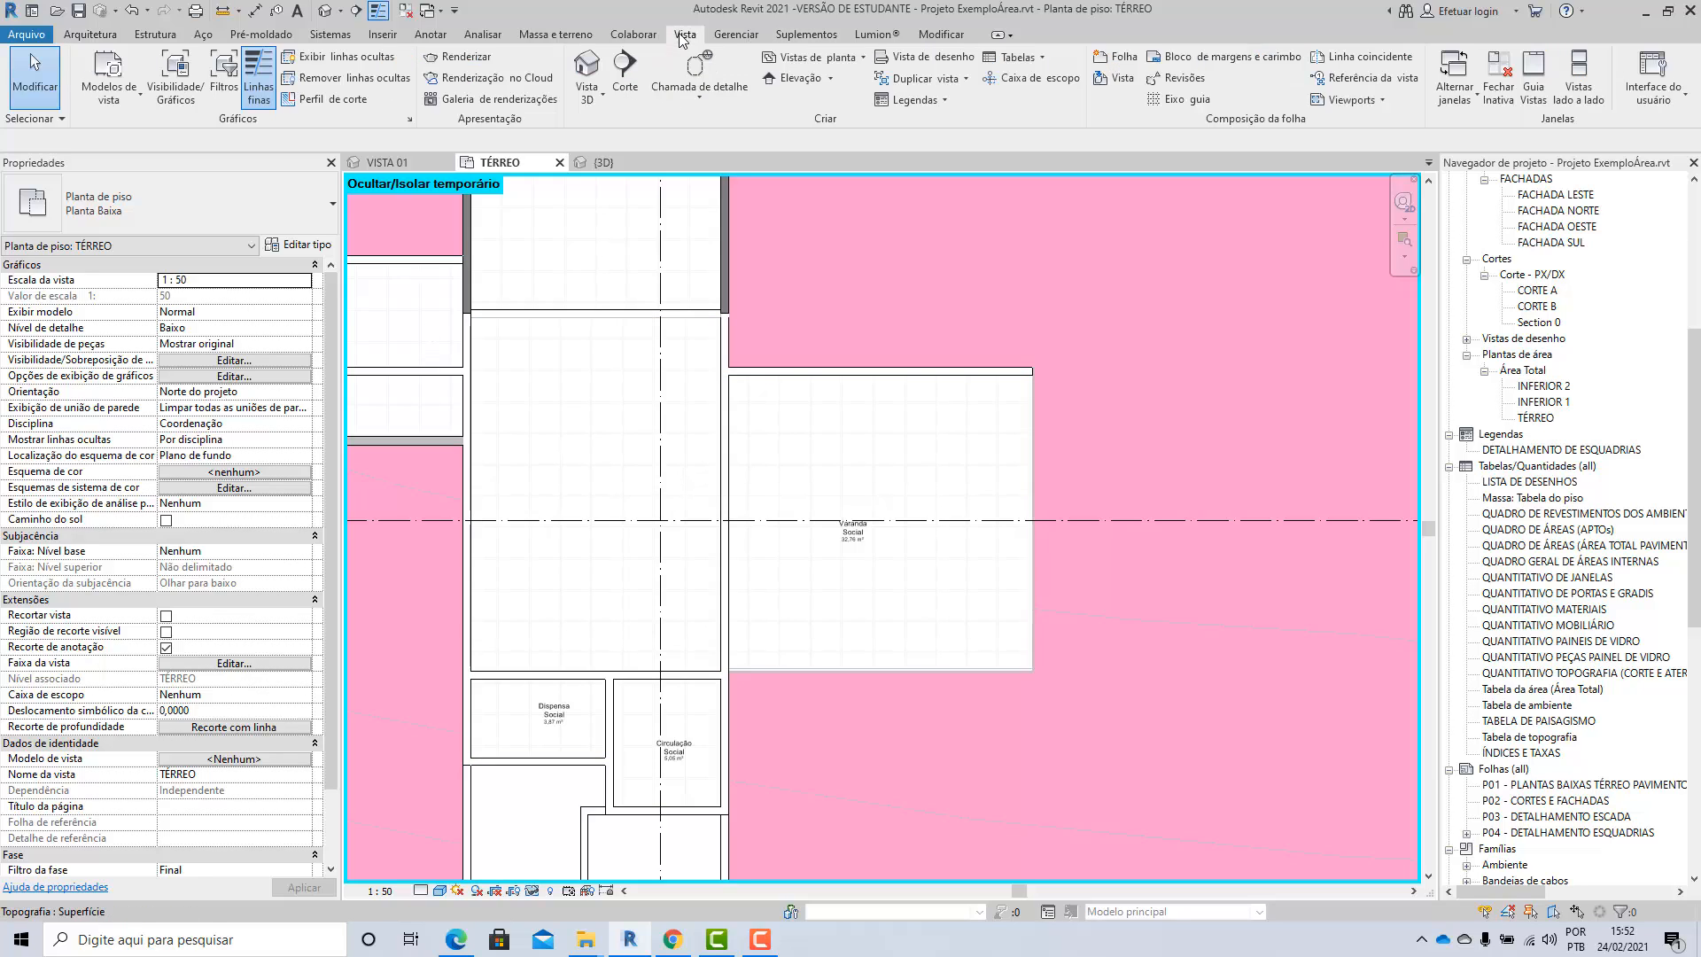
{"action": "left_click", "coordinate": [193, 103]}
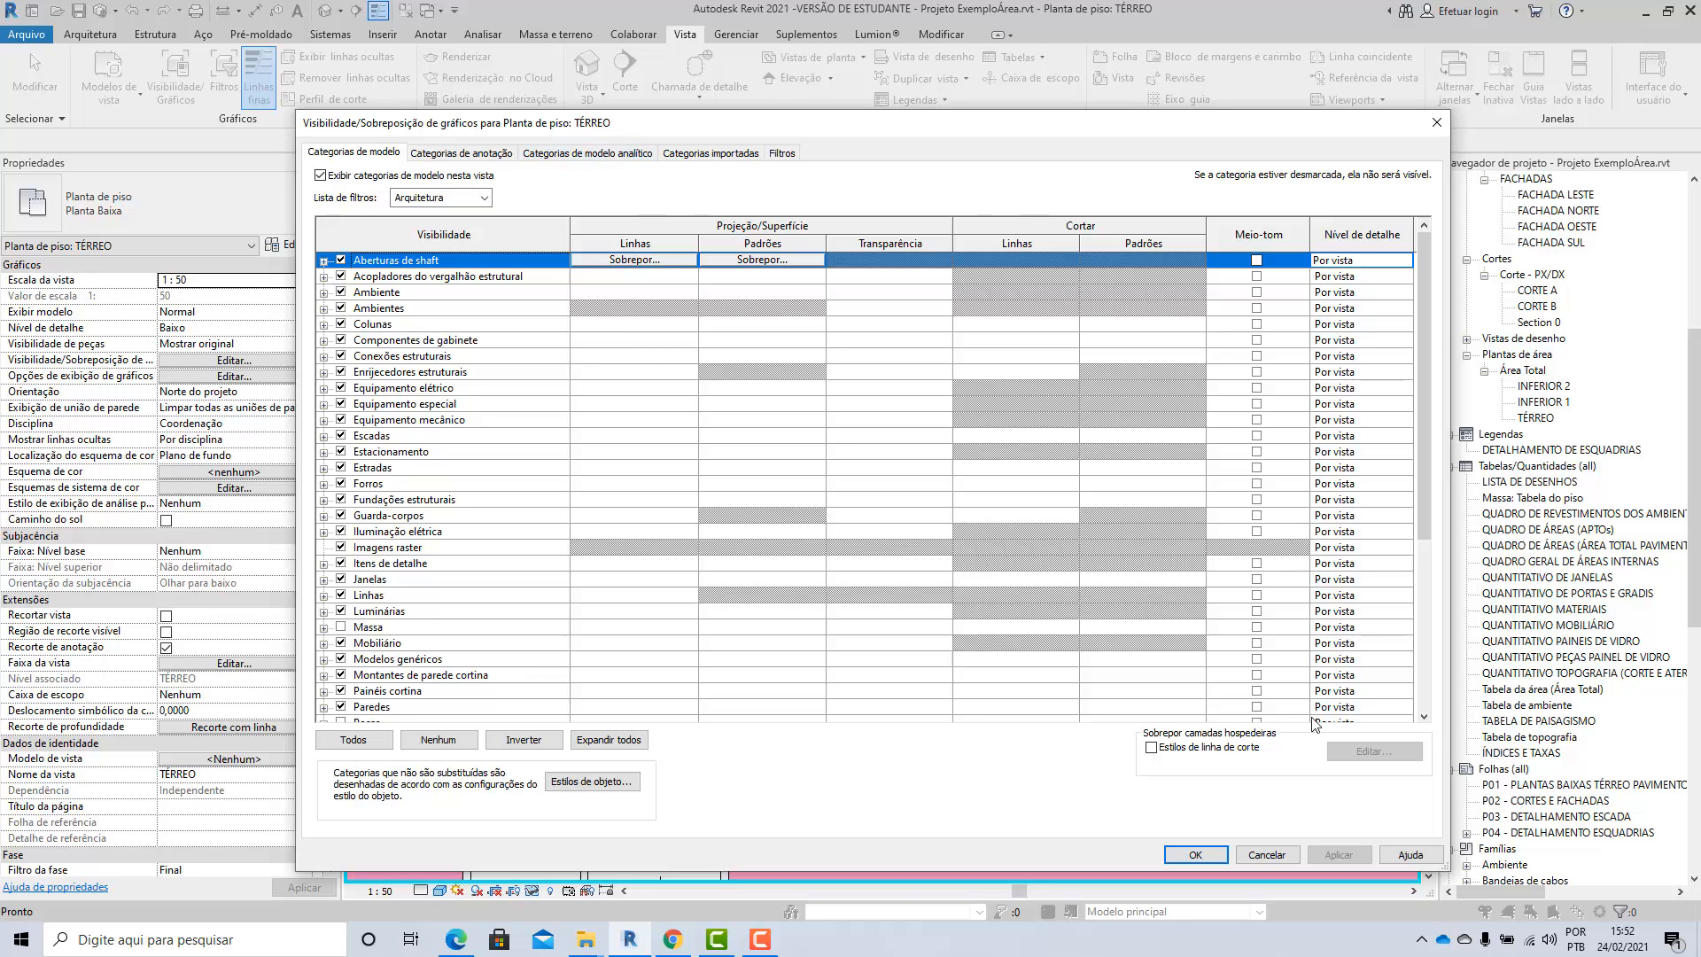
{"action": "left_click", "coordinate": [1436, 122]}
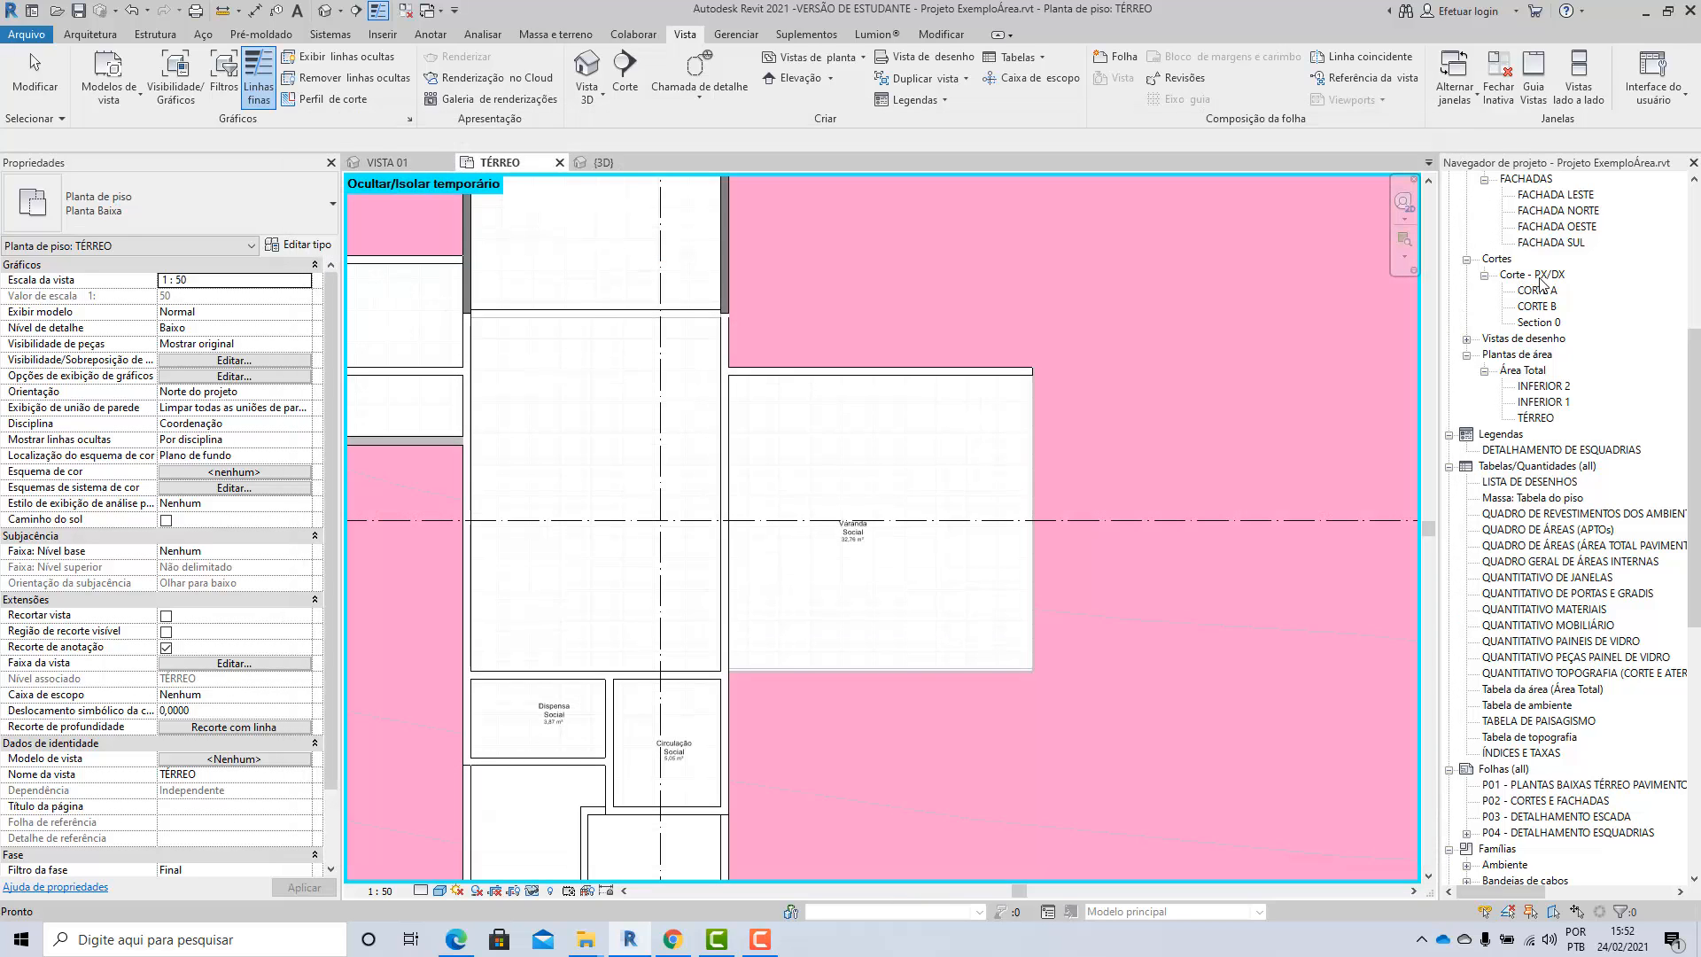
Step: Open the CORTE A section and review its model category visibility settings
{"action": "double_click", "coordinate": [1537, 289]}
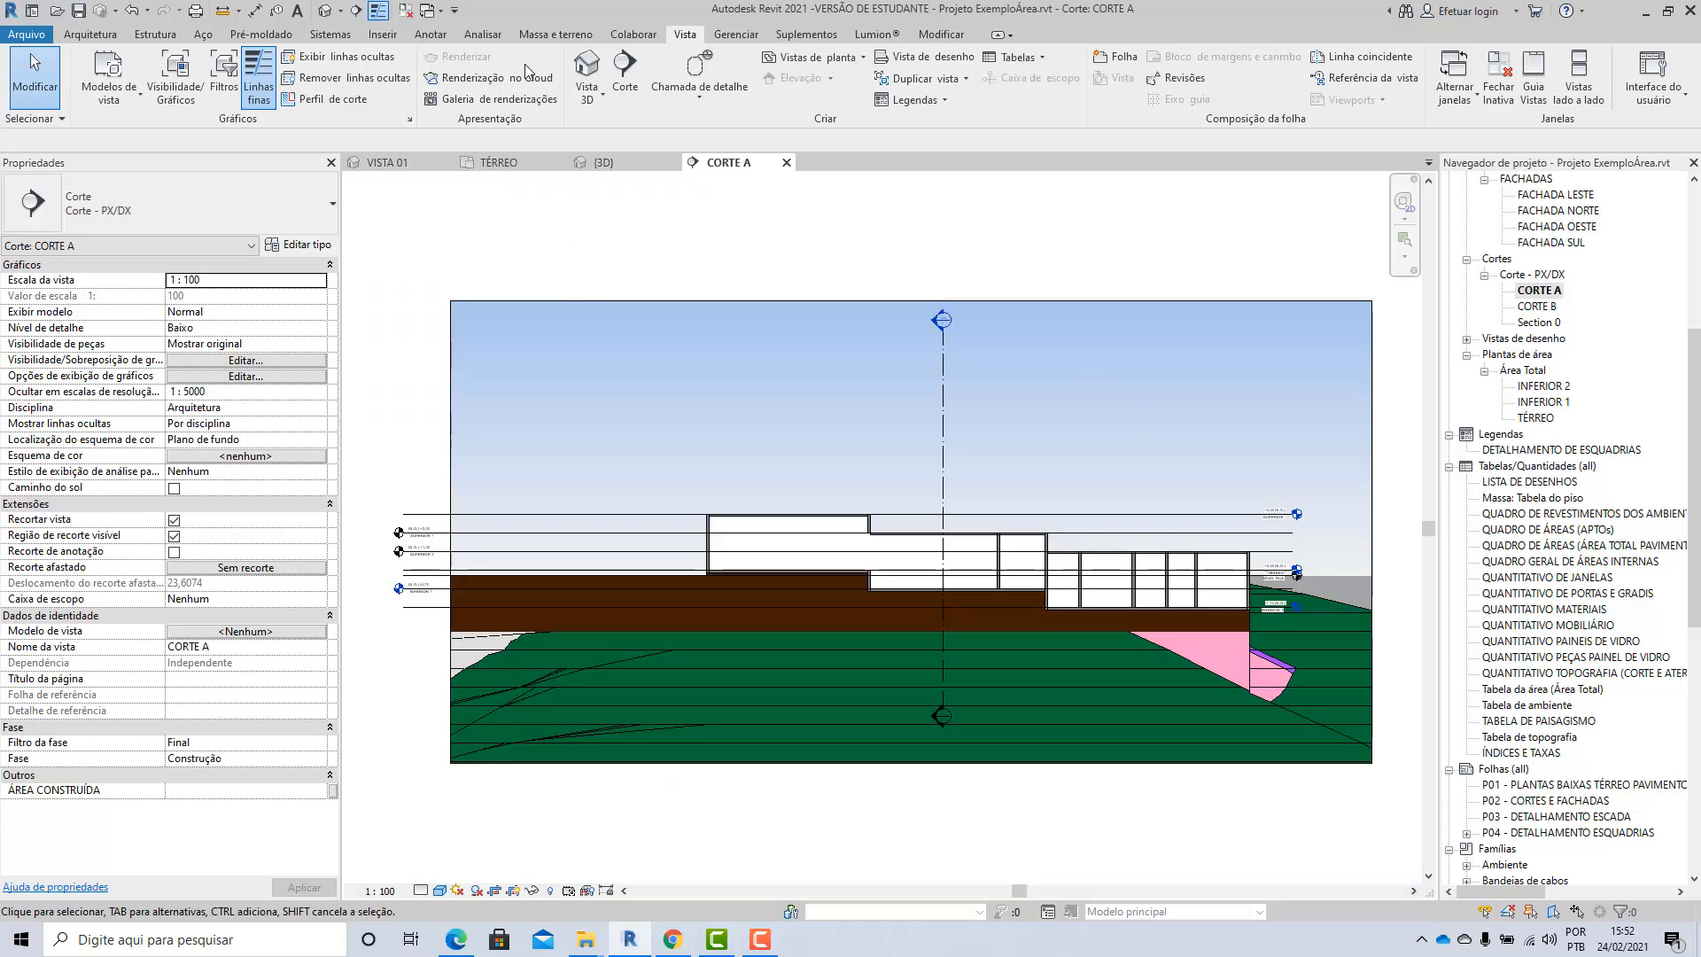
{"action": "left_click", "coordinate": [176, 75]}
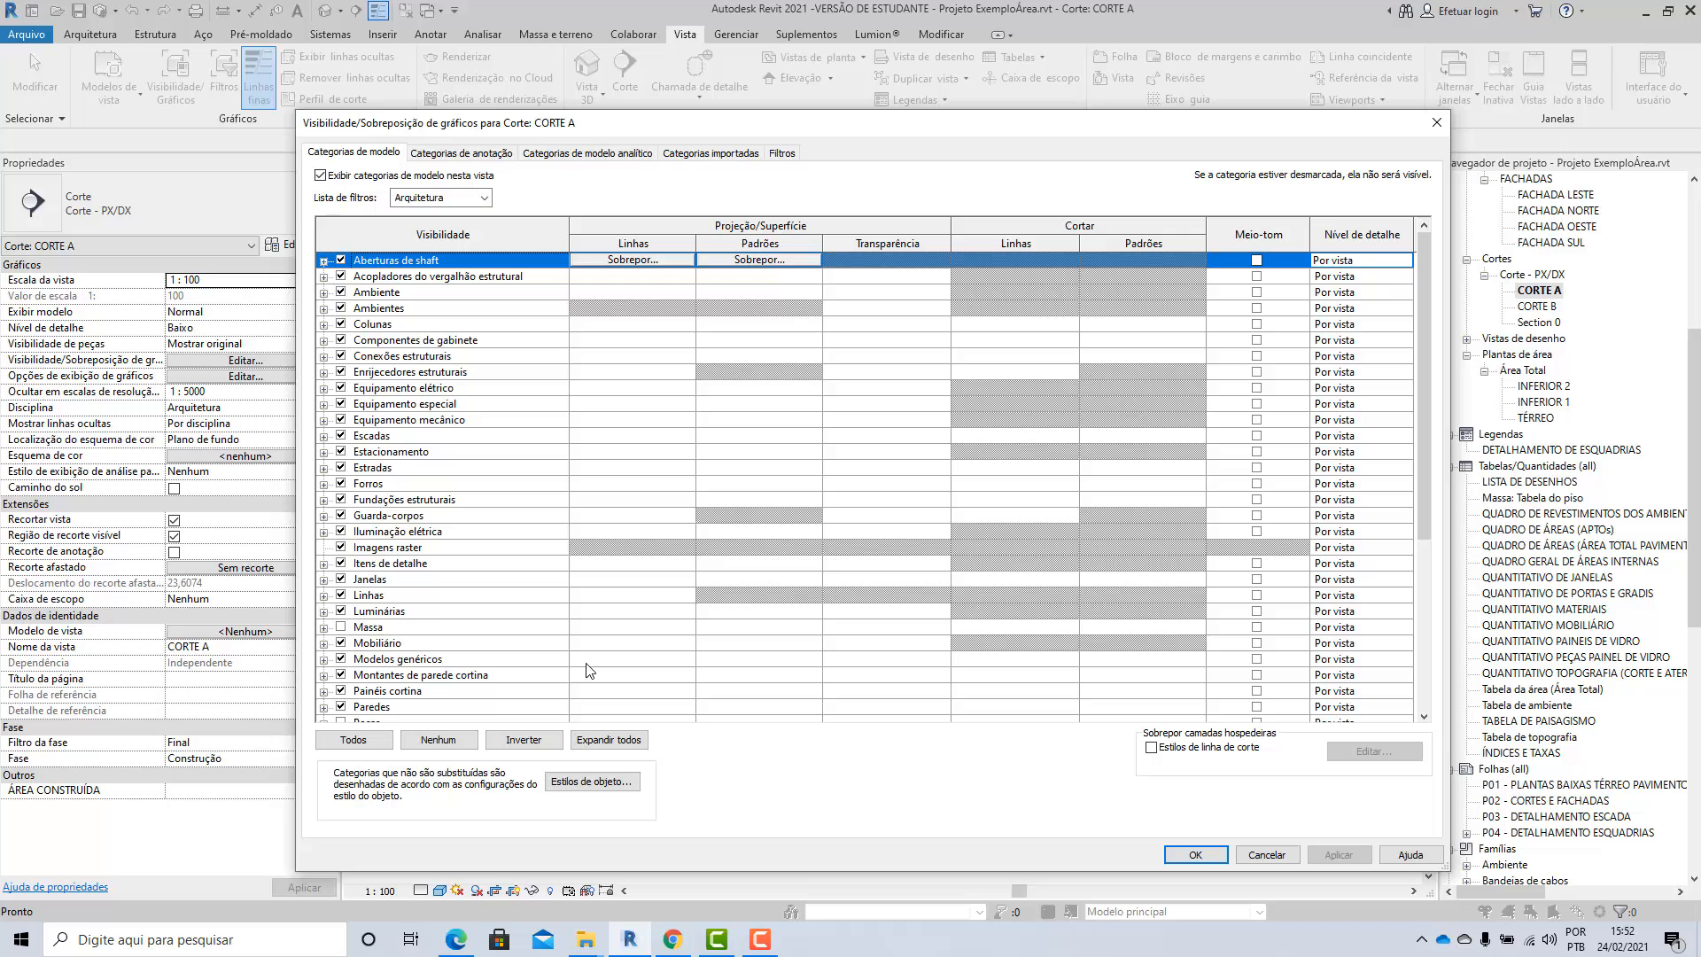
{"action": "left_click", "coordinate": [1434, 123]}
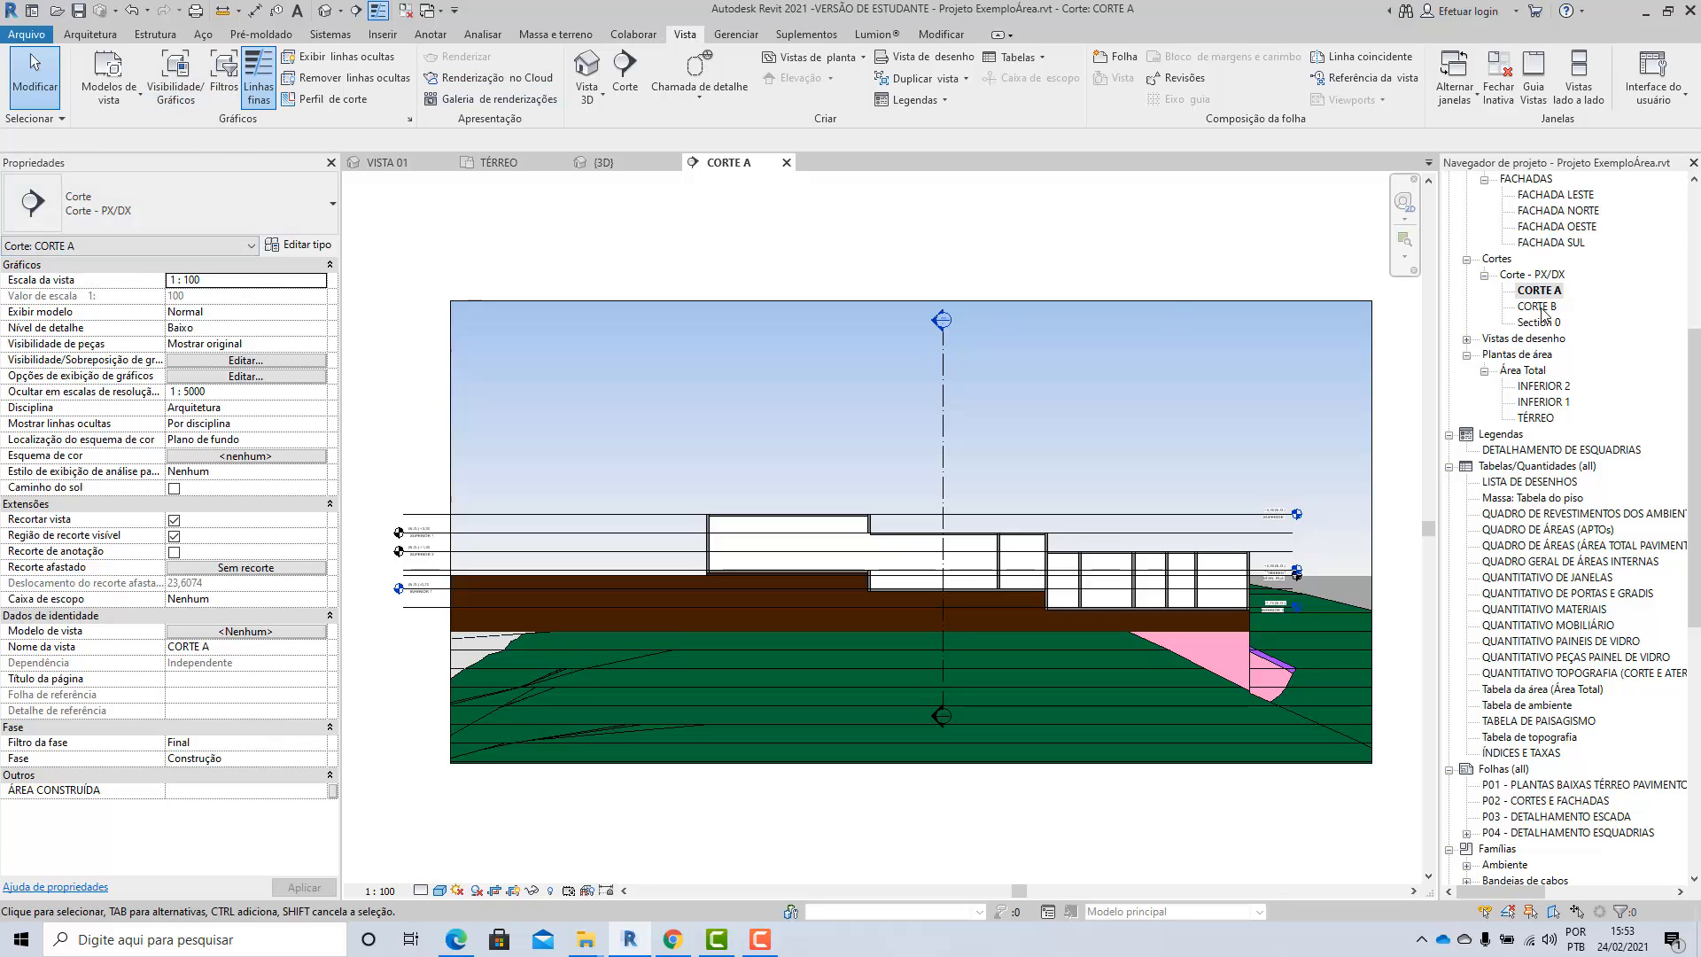
Step: Open the FACHADA SUL elevation and review its model category visibility settings
{"action": "double_click", "coordinate": [1552, 242]}
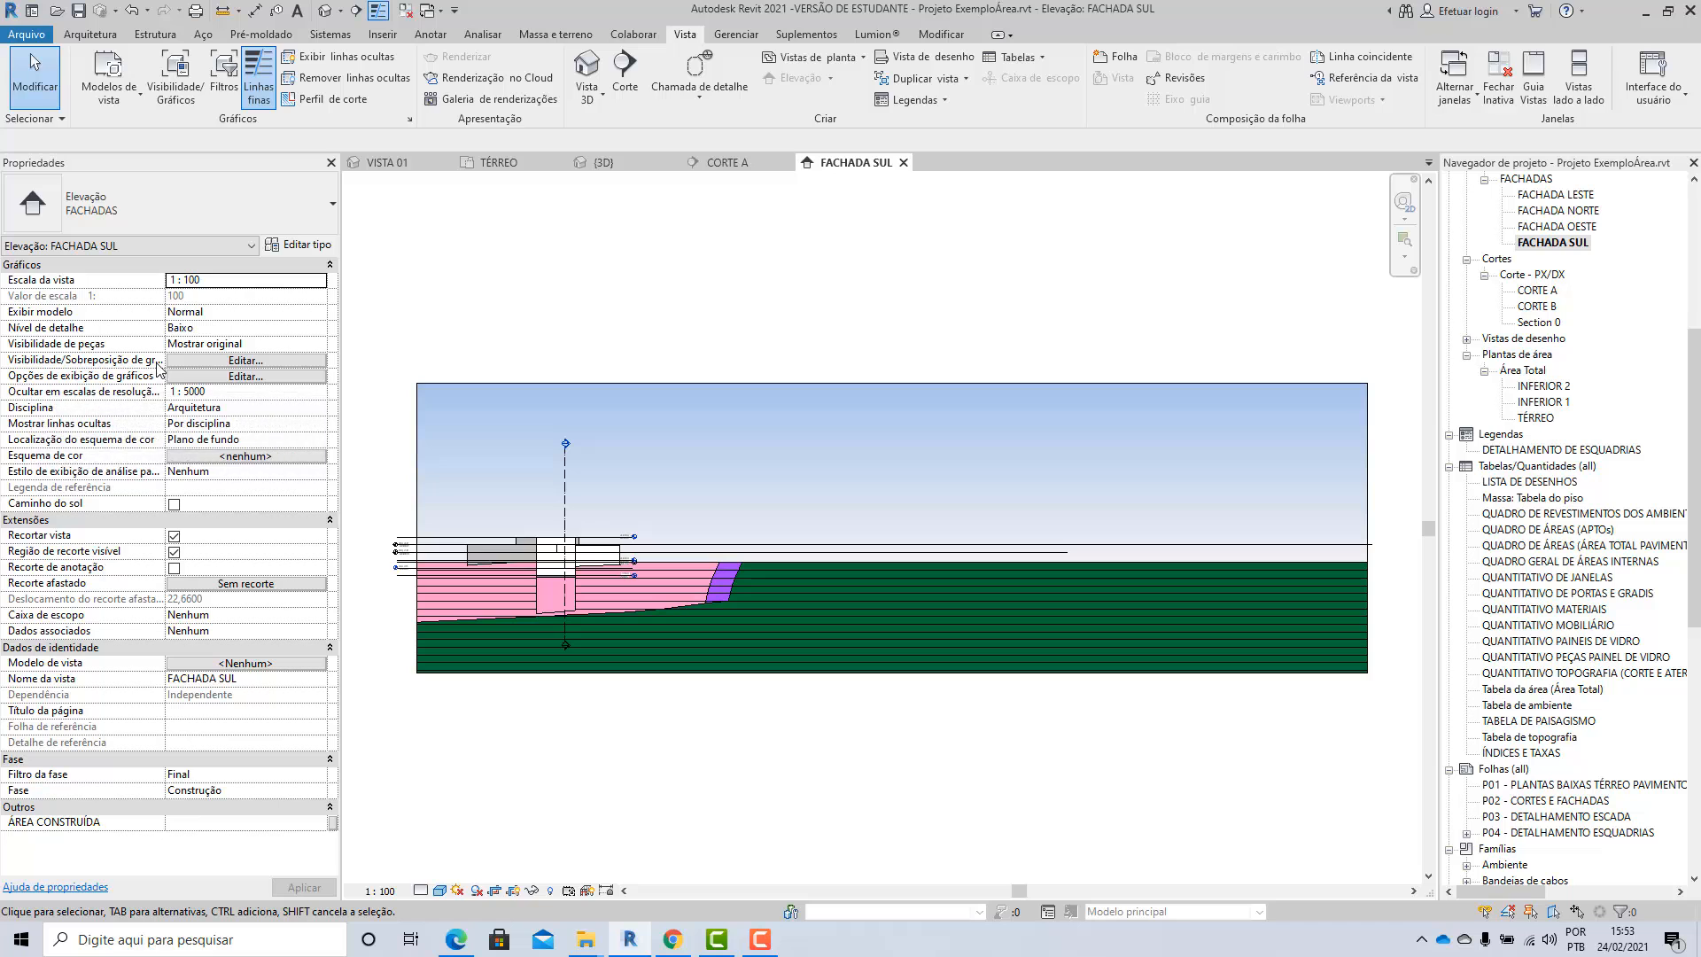
{"action": "left_click", "coordinate": [232, 361]}
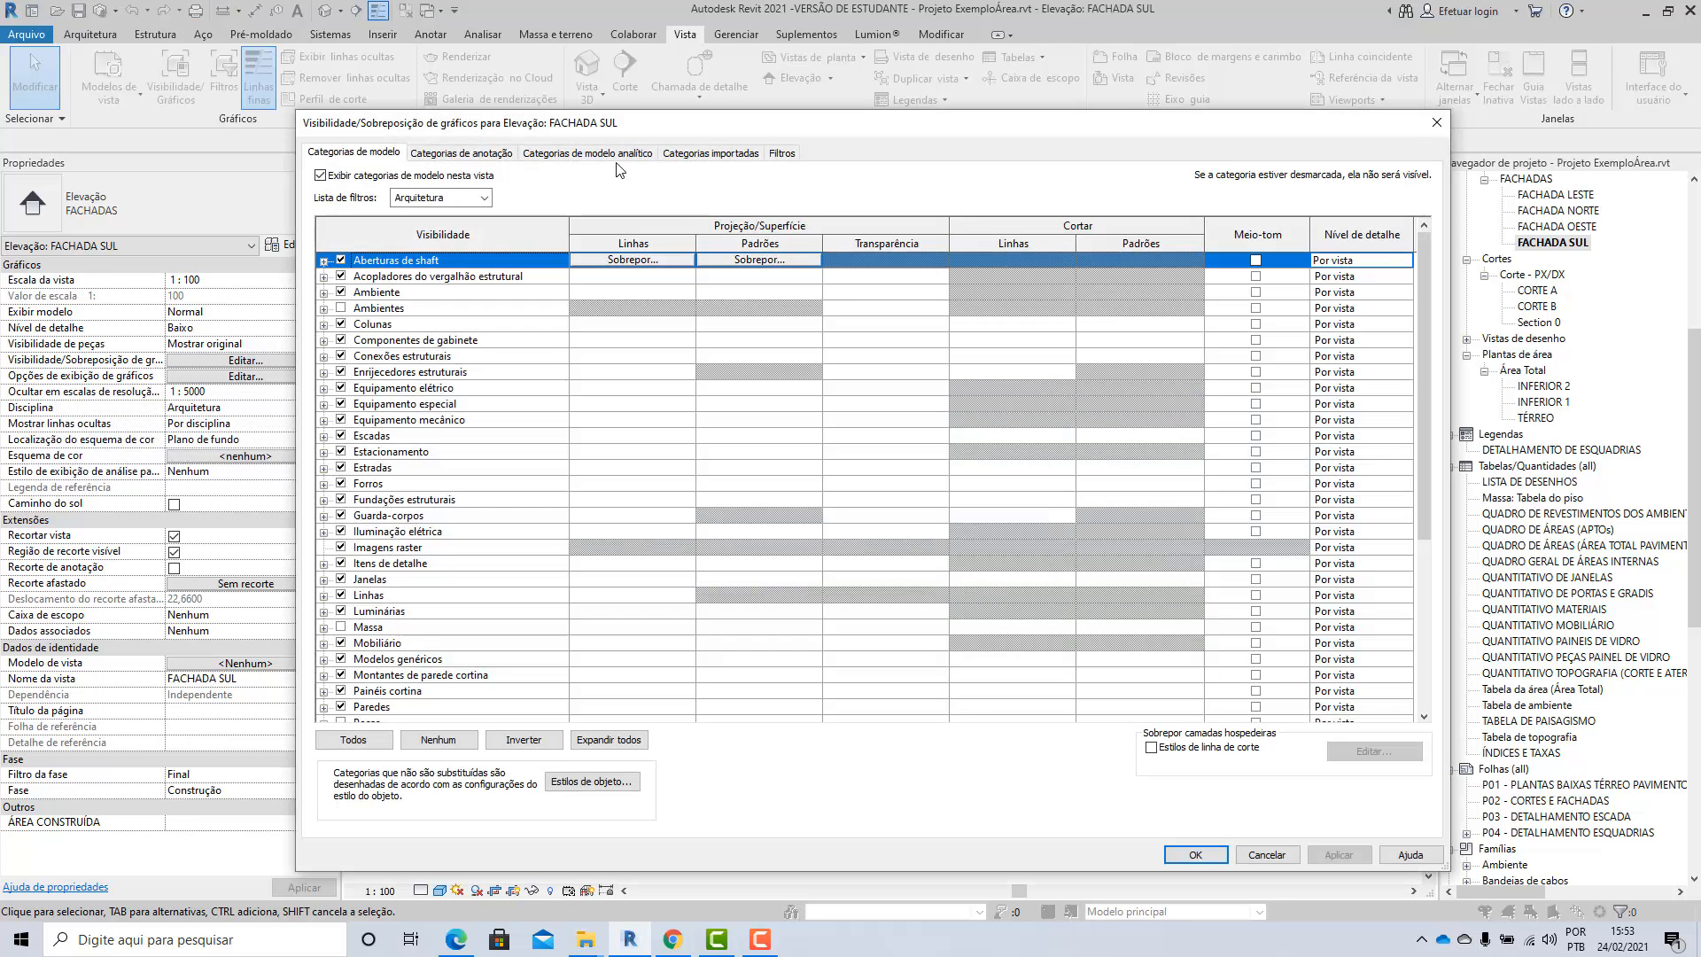
{"action": "left_click", "coordinate": [1436, 122]}
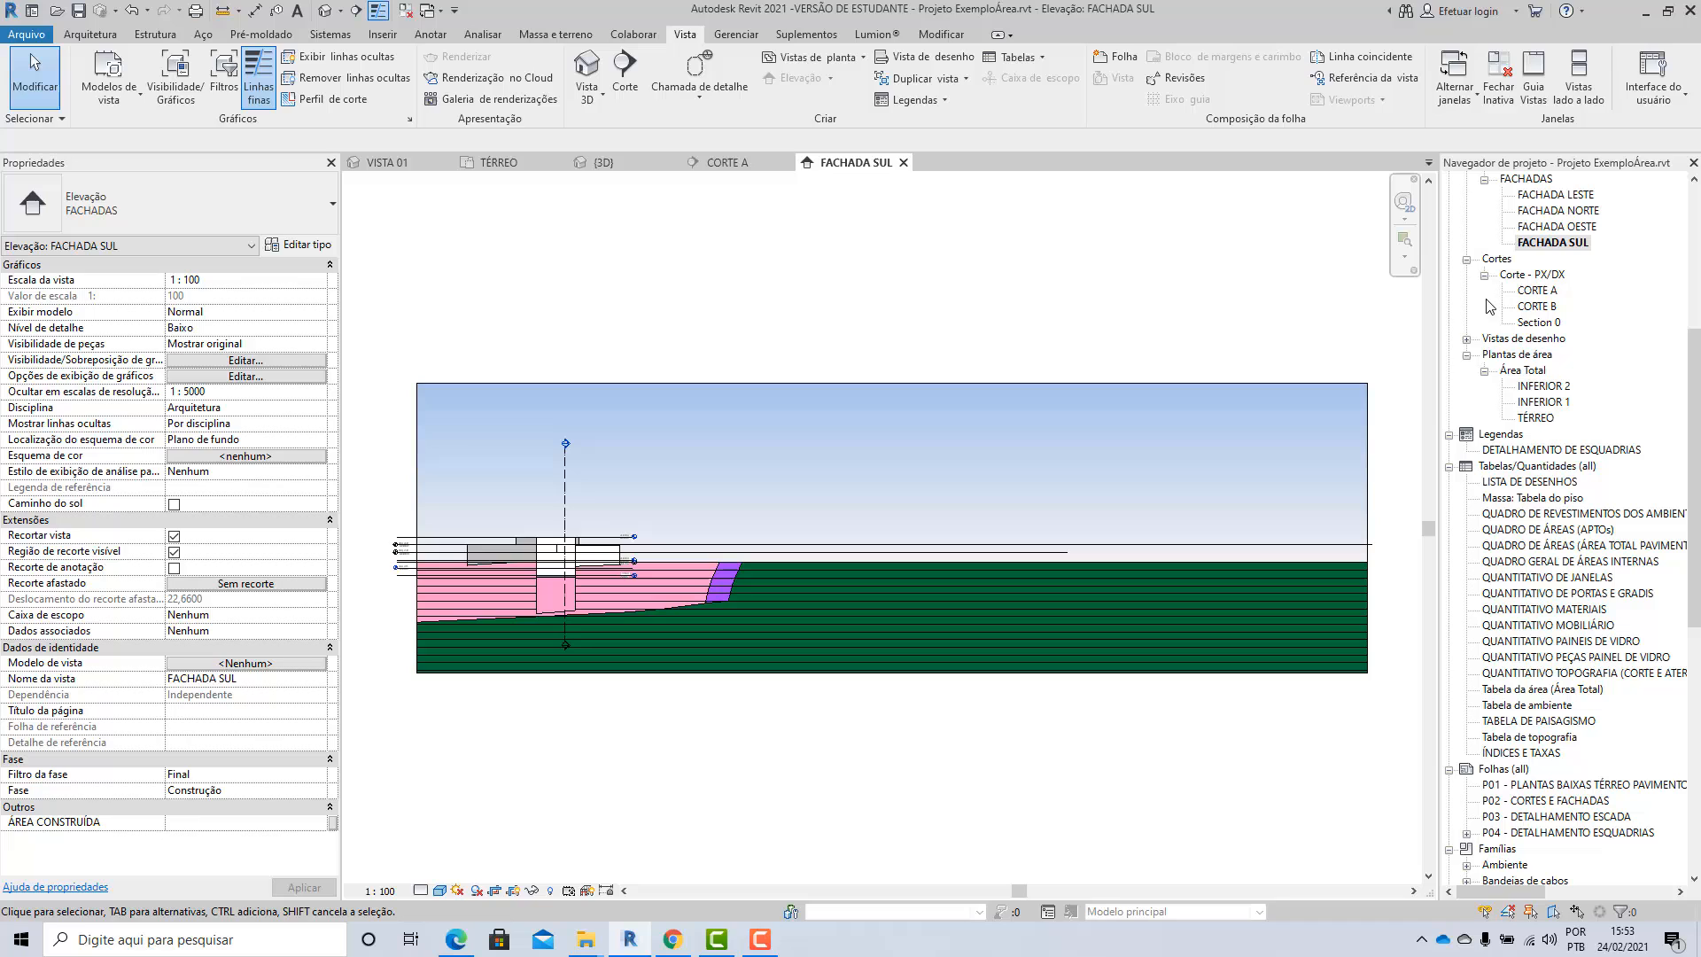
Step: Examine the area boundaries and tags in the TÉRREO, INFERIOR 1 and INFERIOR 2 area plans
{"action": "double_click", "coordinate": [1535, 417]}
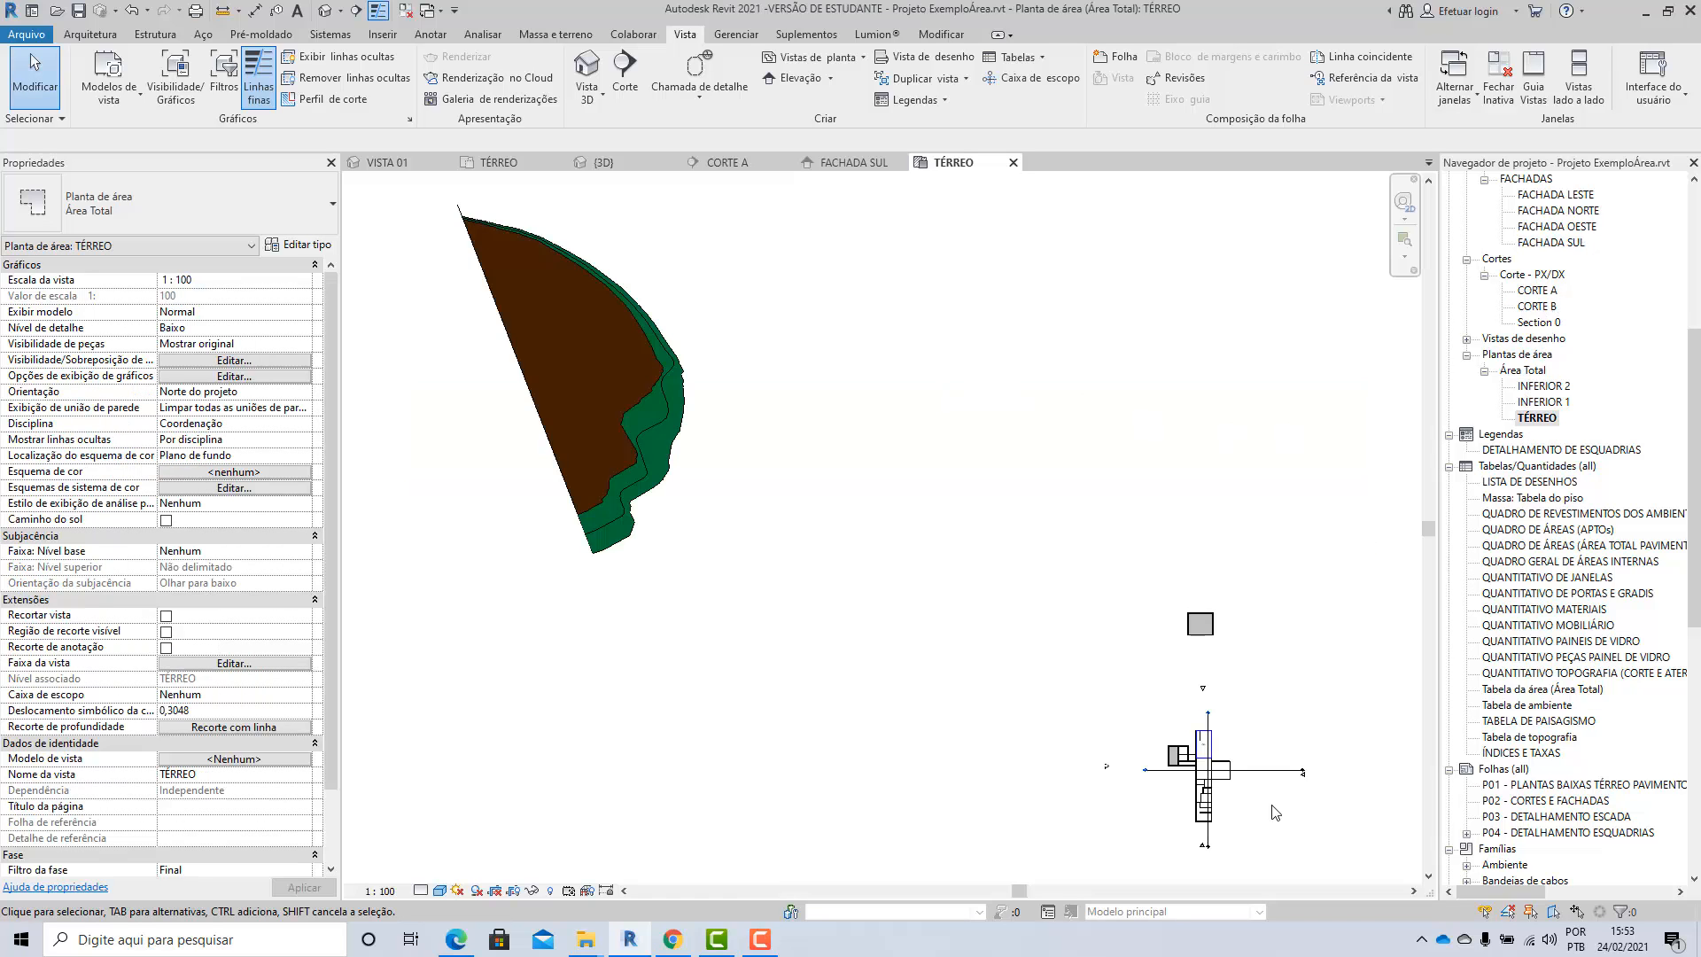
{"action": "scroll", "coordinate": [1274, 812], "scroll_direction": "up", "scroll_amount": 8}
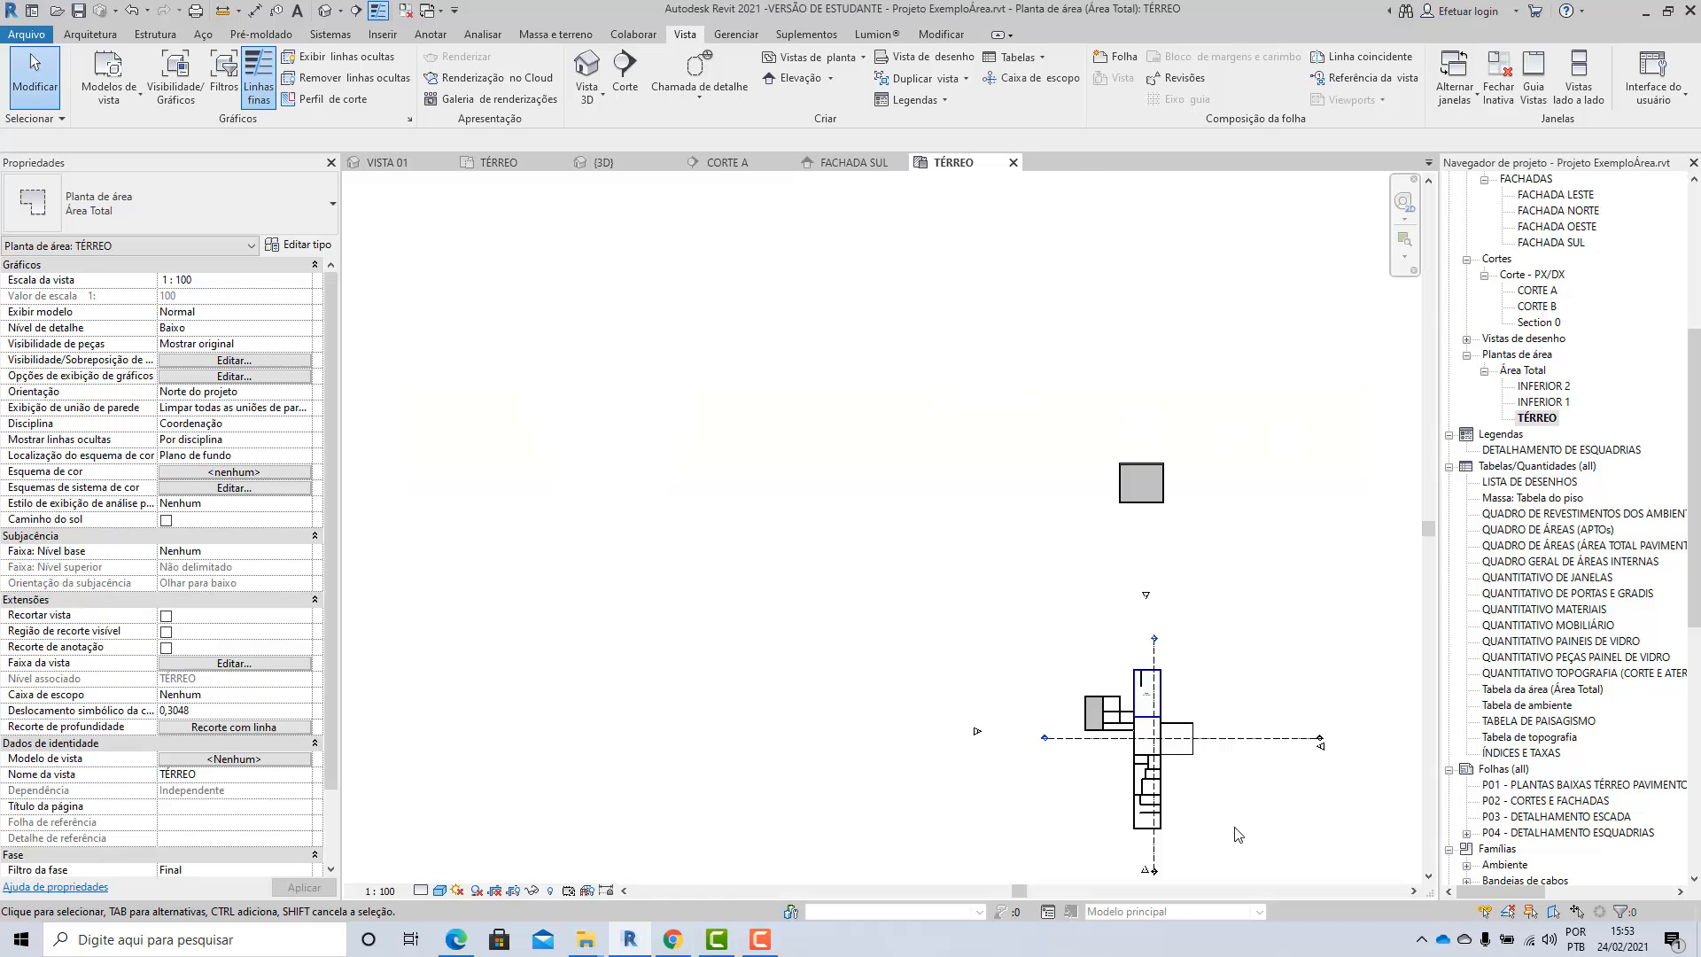
{"action": "double_click", "coordinate": [1558, 401]}
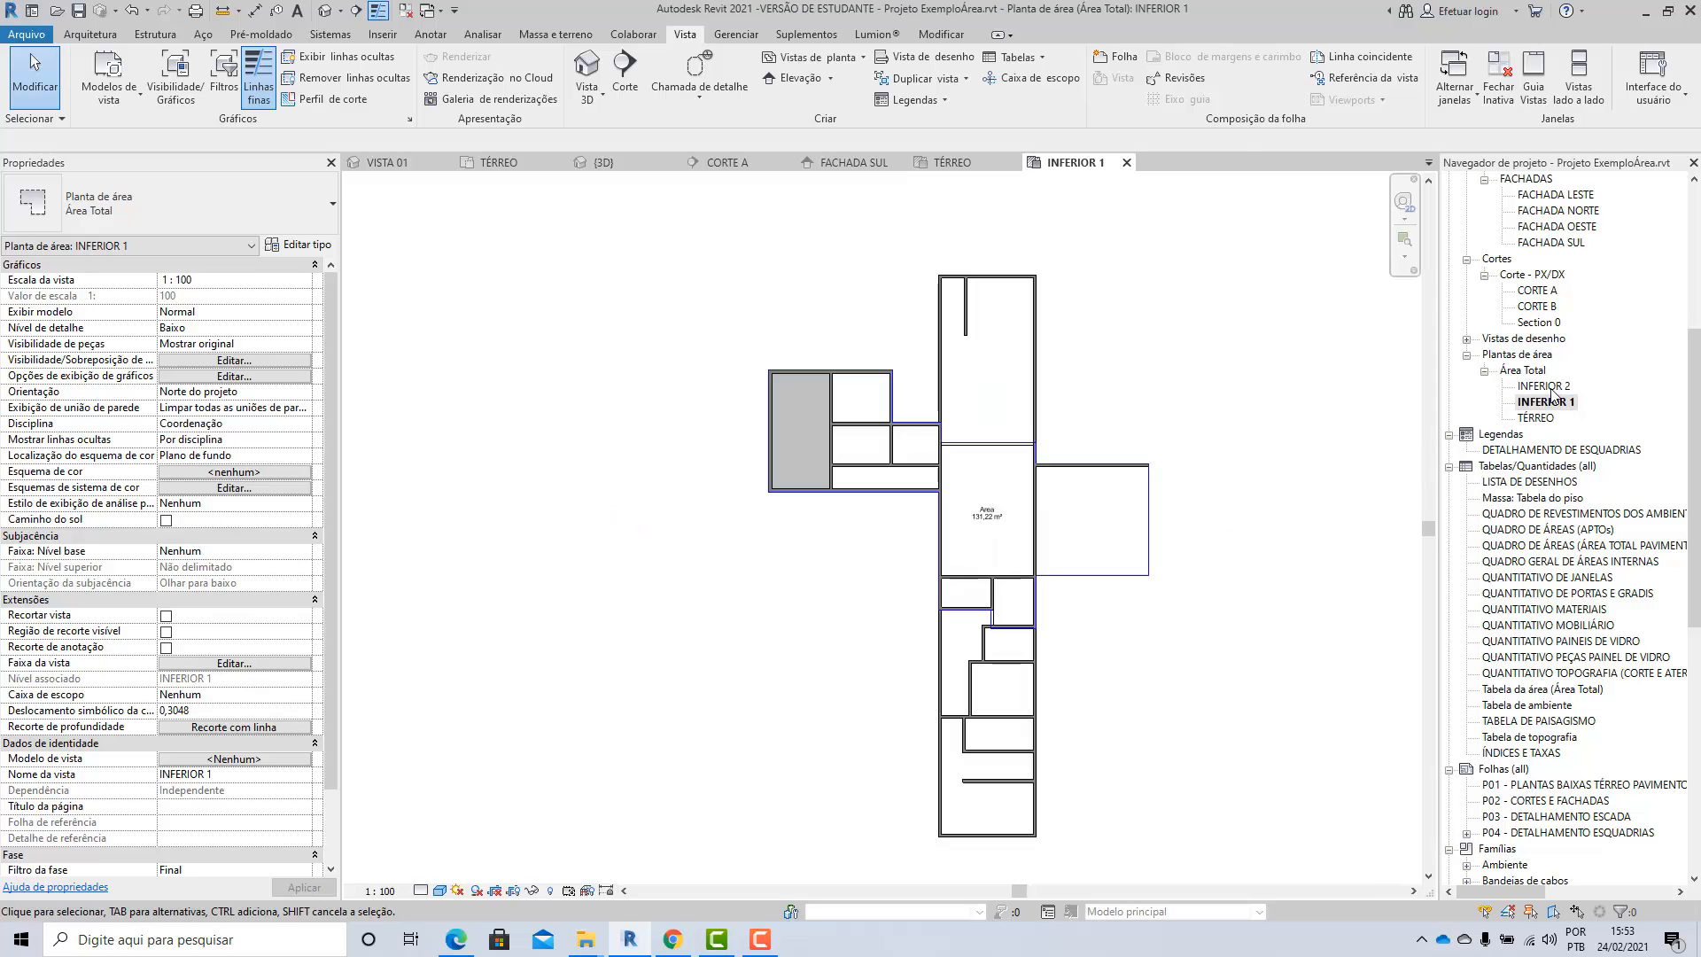
{"action": "double_click", "coordinate": [1550, 387]}
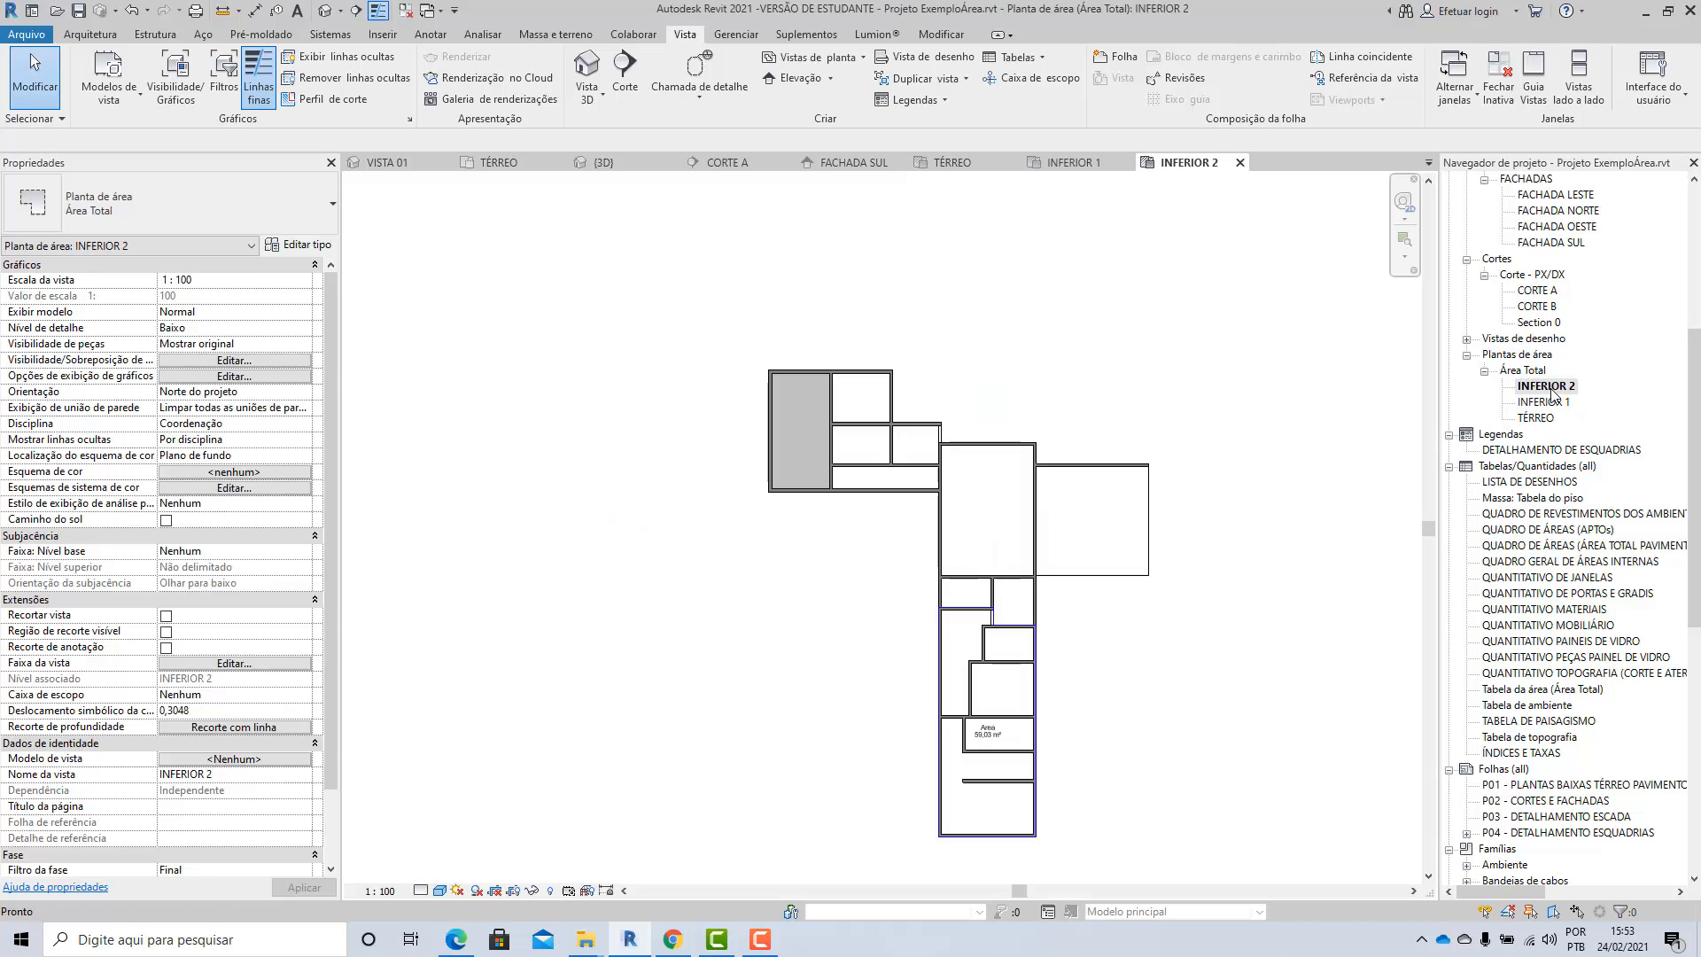
{"action": "scroll", "coordinate": [1550, 417], "scroll_direction": "up", "scroll_amount": 1}
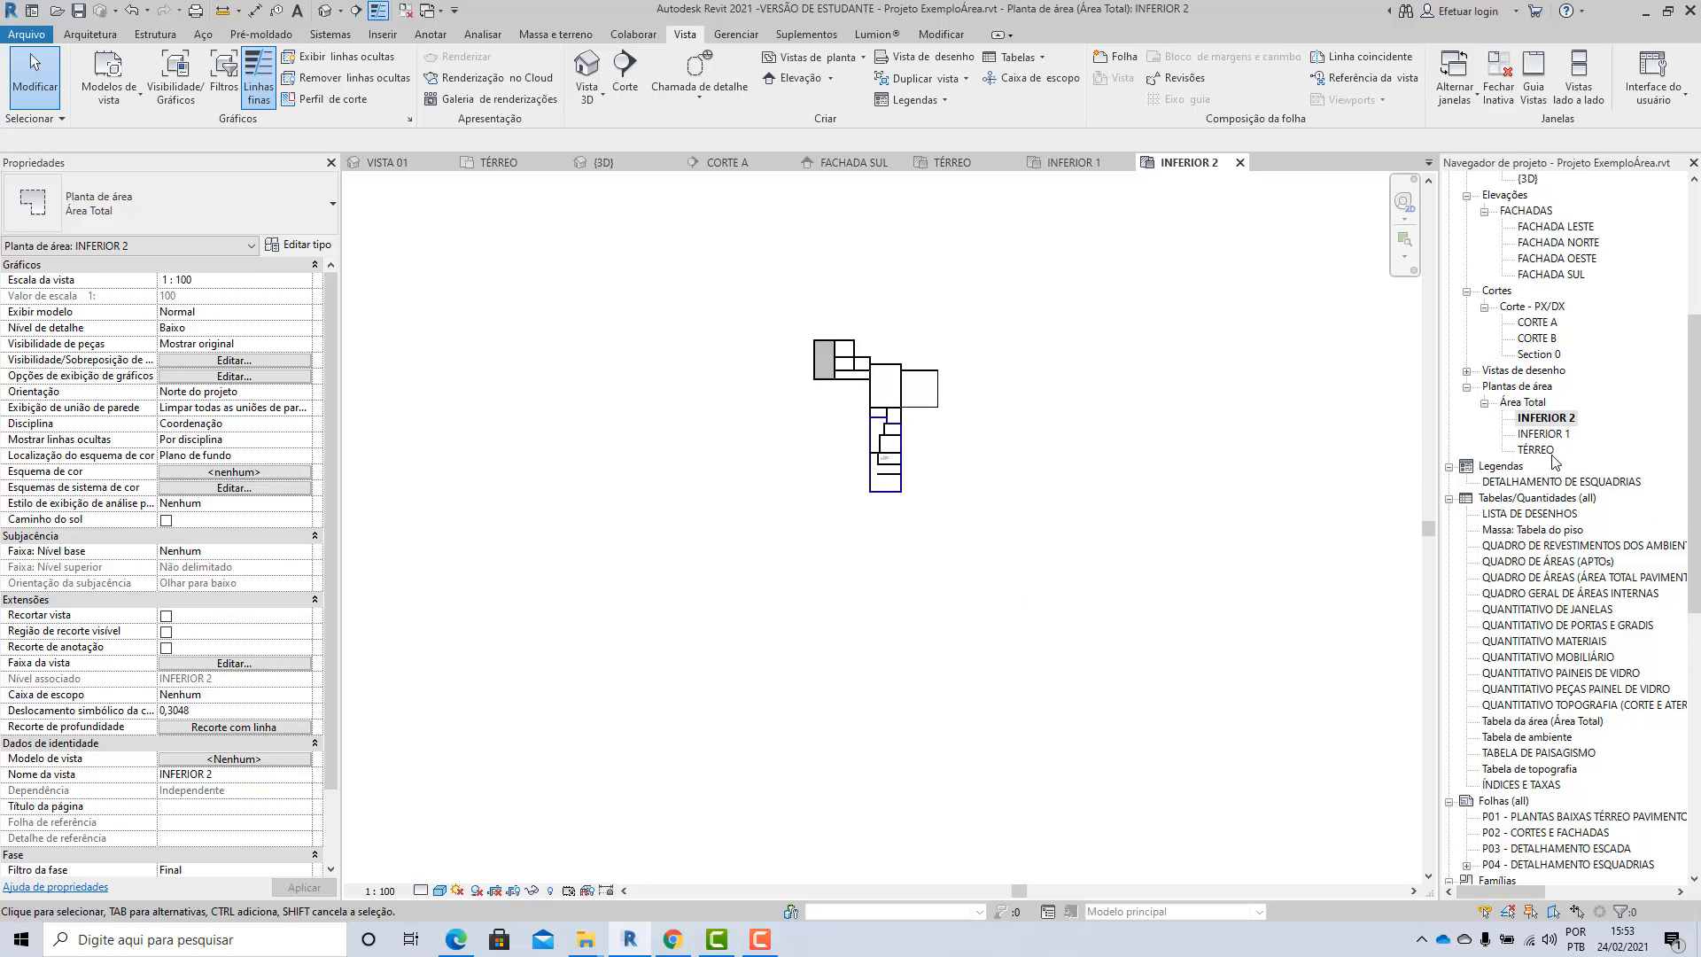
{"action": "double_click", "coordinate": [1543, 433]}
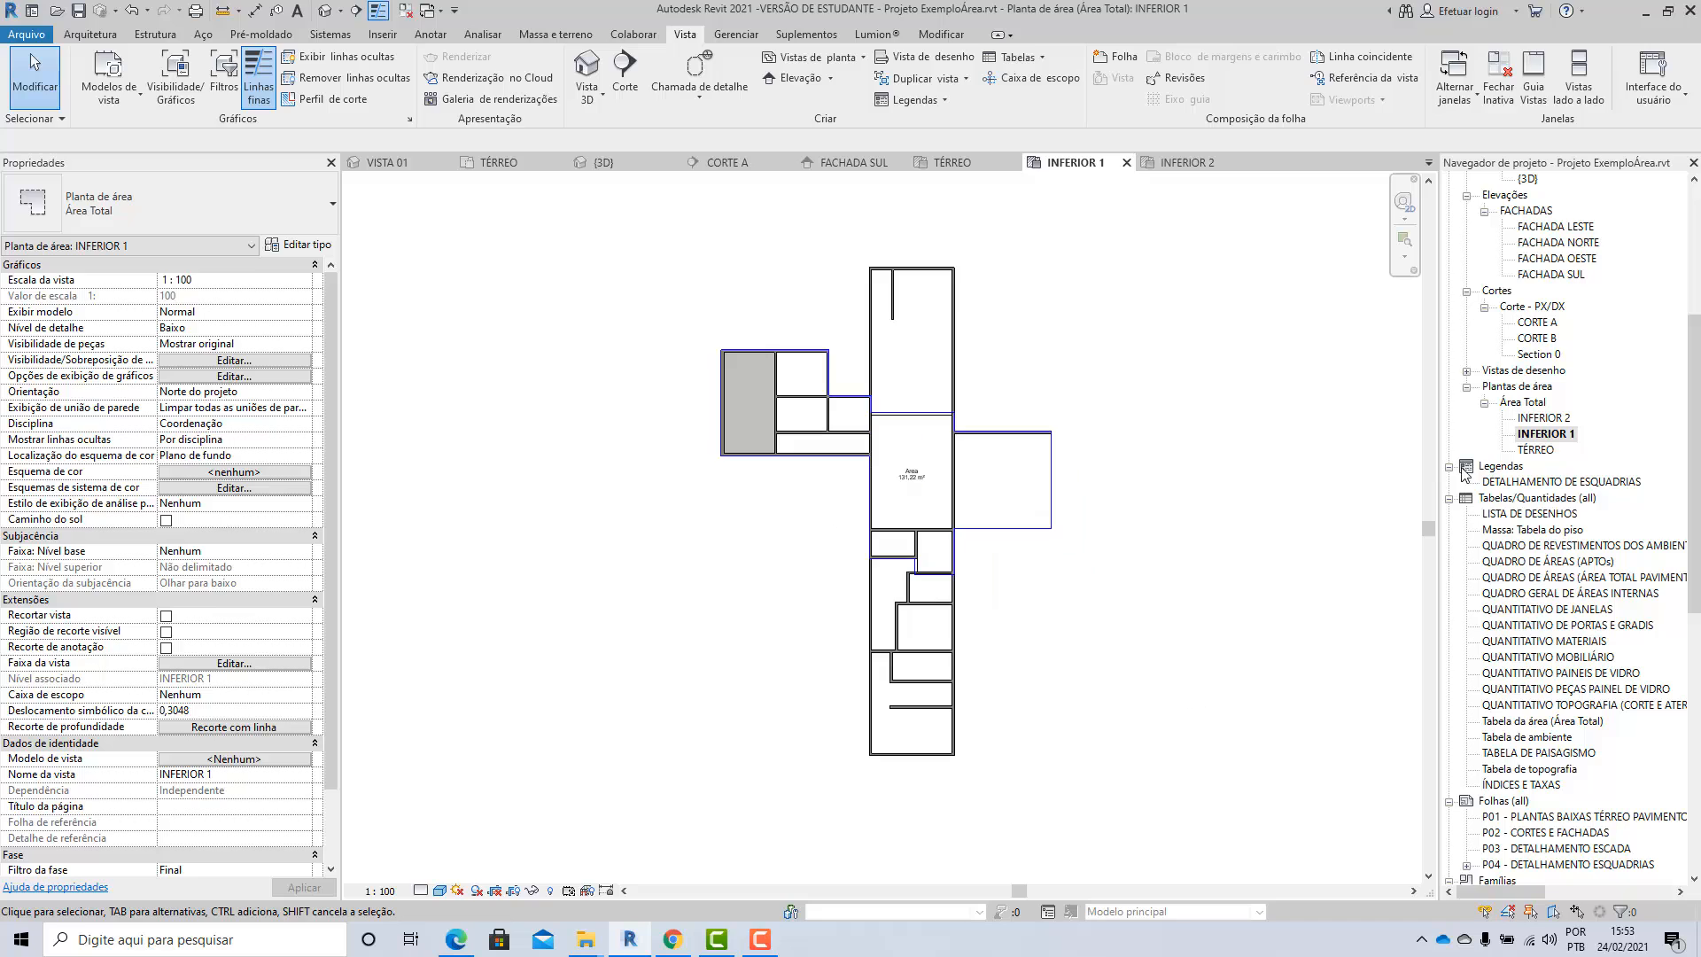
{"action": "double_click", "coordinate": [1537, 449]}
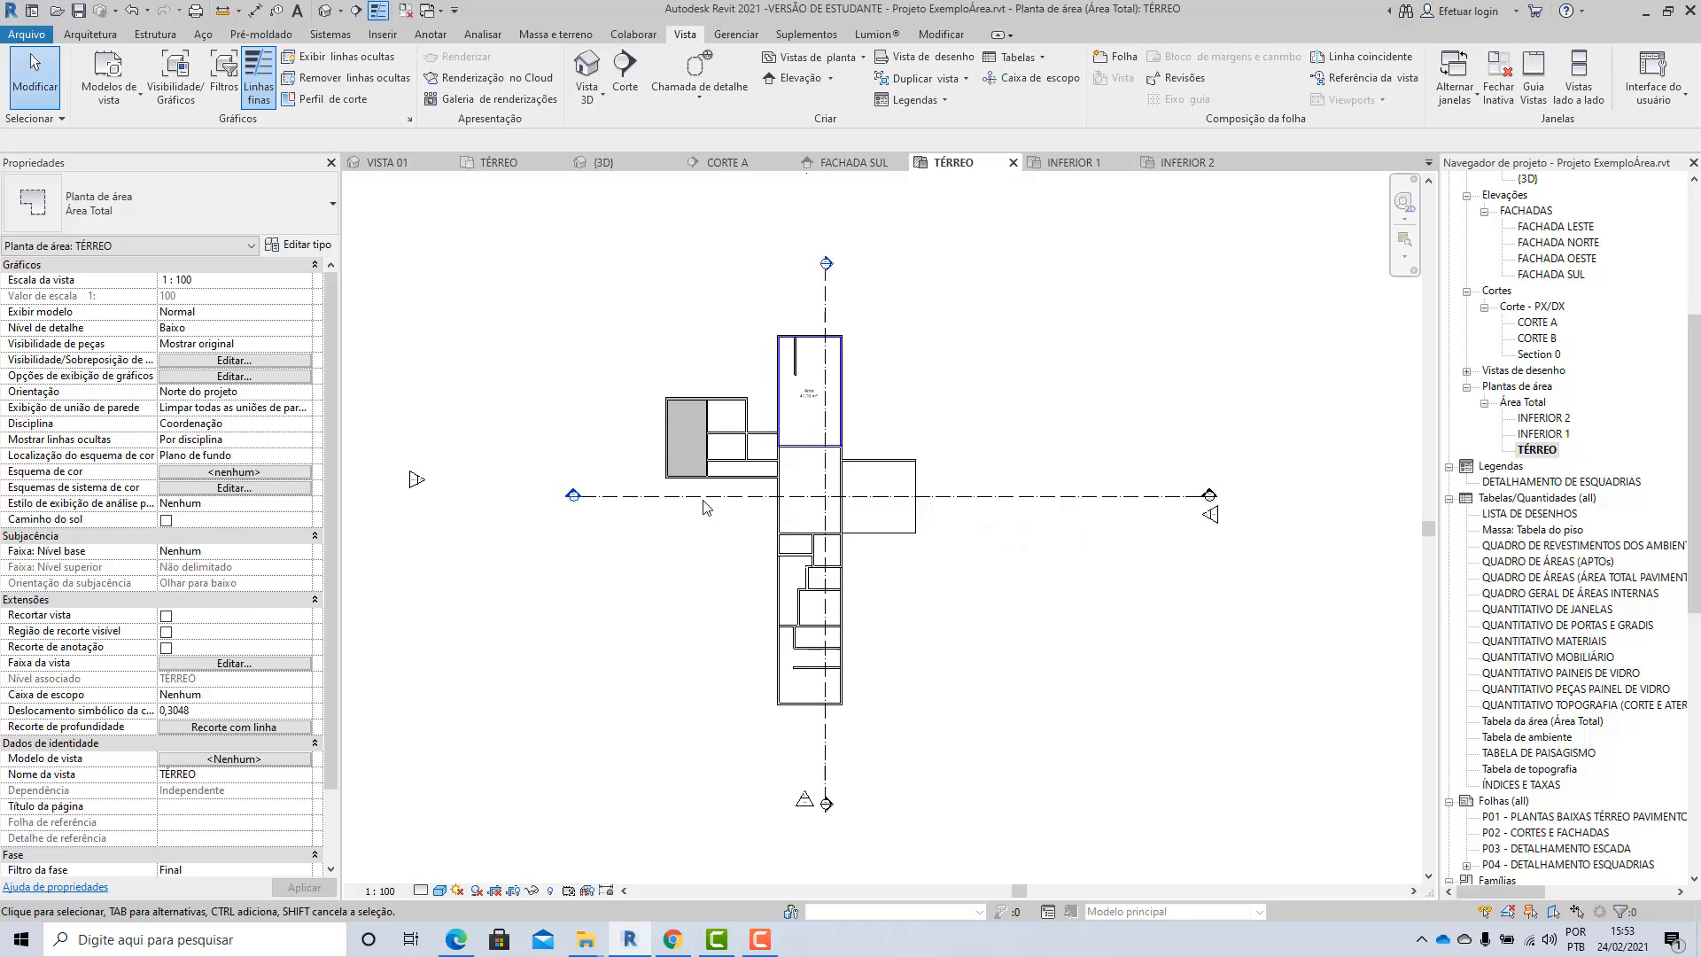
{"action": "scroll", "coordinate": [900, 358], "scroll_direction": "up", "scroll_amount": 2}
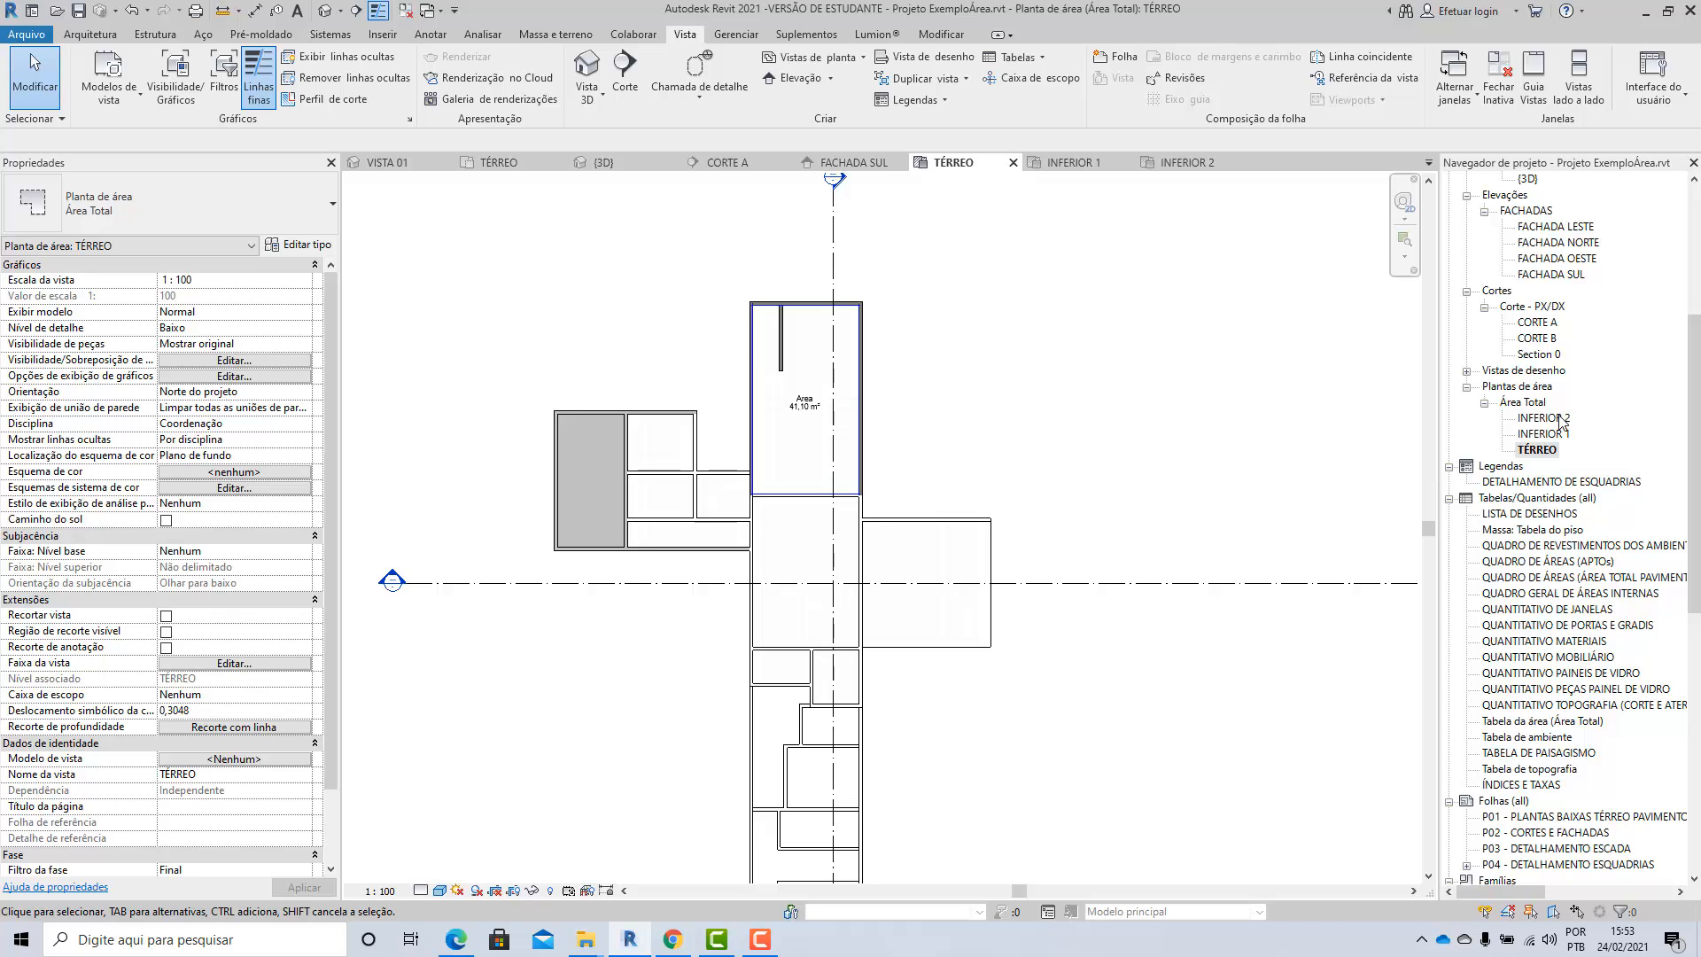
Step: Collapse the area plans group in the project browser and return to the TÉRREO floor plan
{"action": "left_click", "coordinate": [1468, 390]}
{"action": "scroll", "coordinate": [1513, 255], "scroll_direction": "up", "scroll_amount": 6}
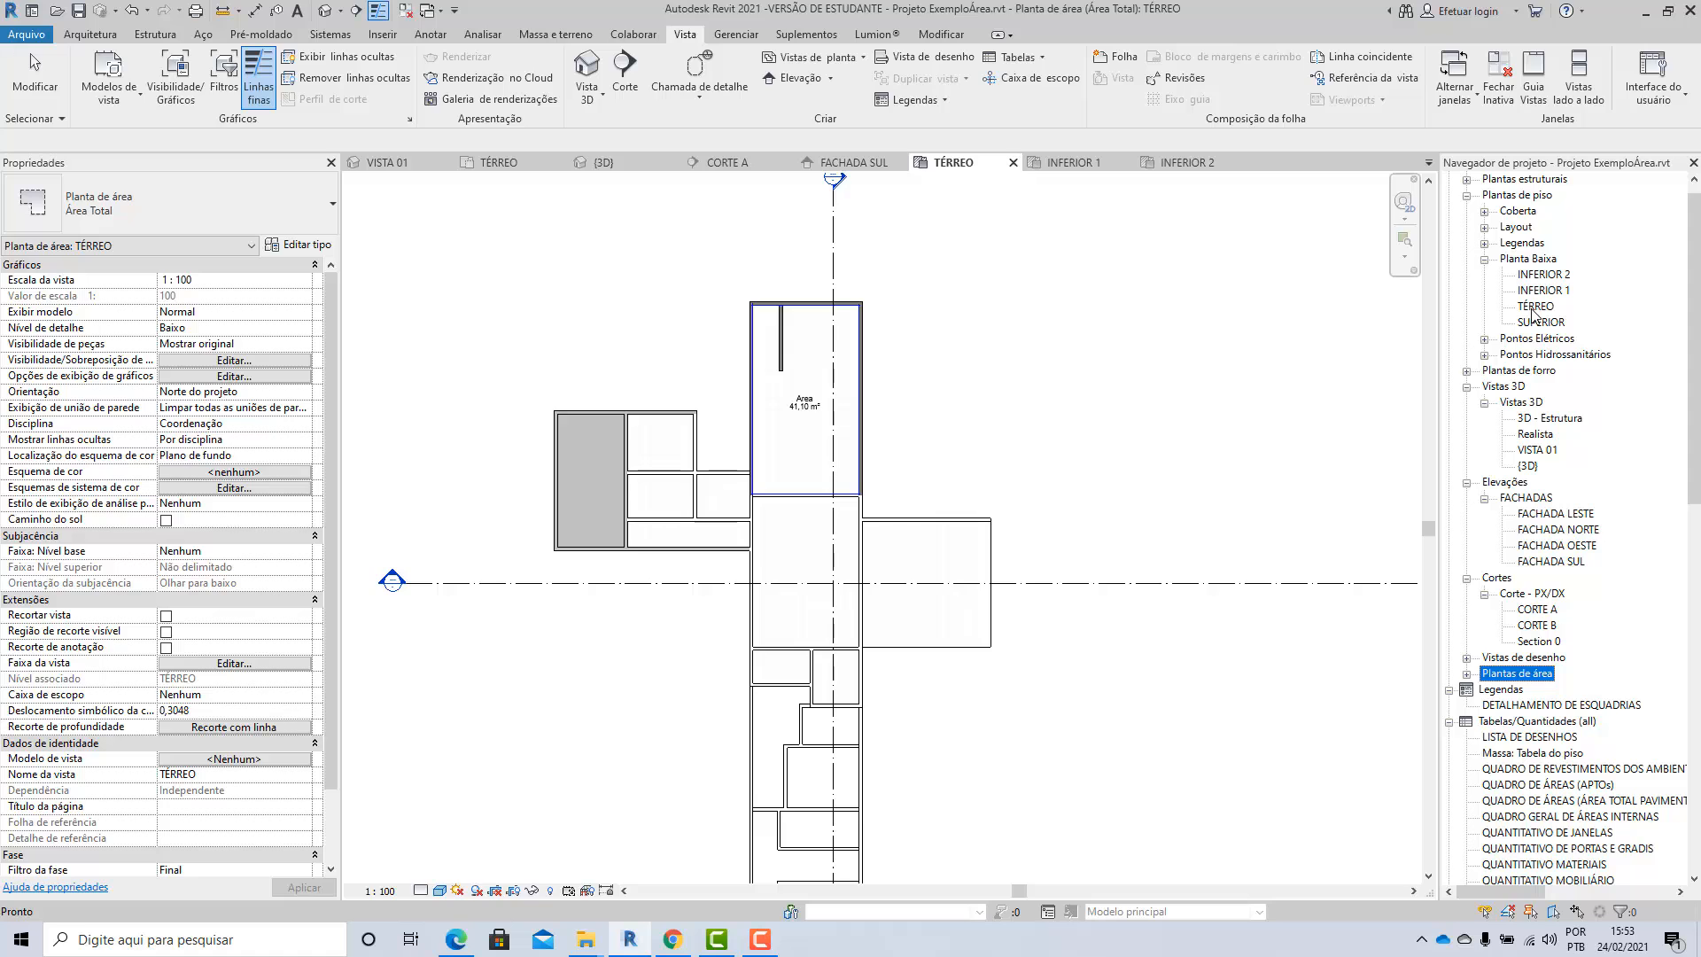
{"action": "double_click", "coordinate": [1534, 307]}
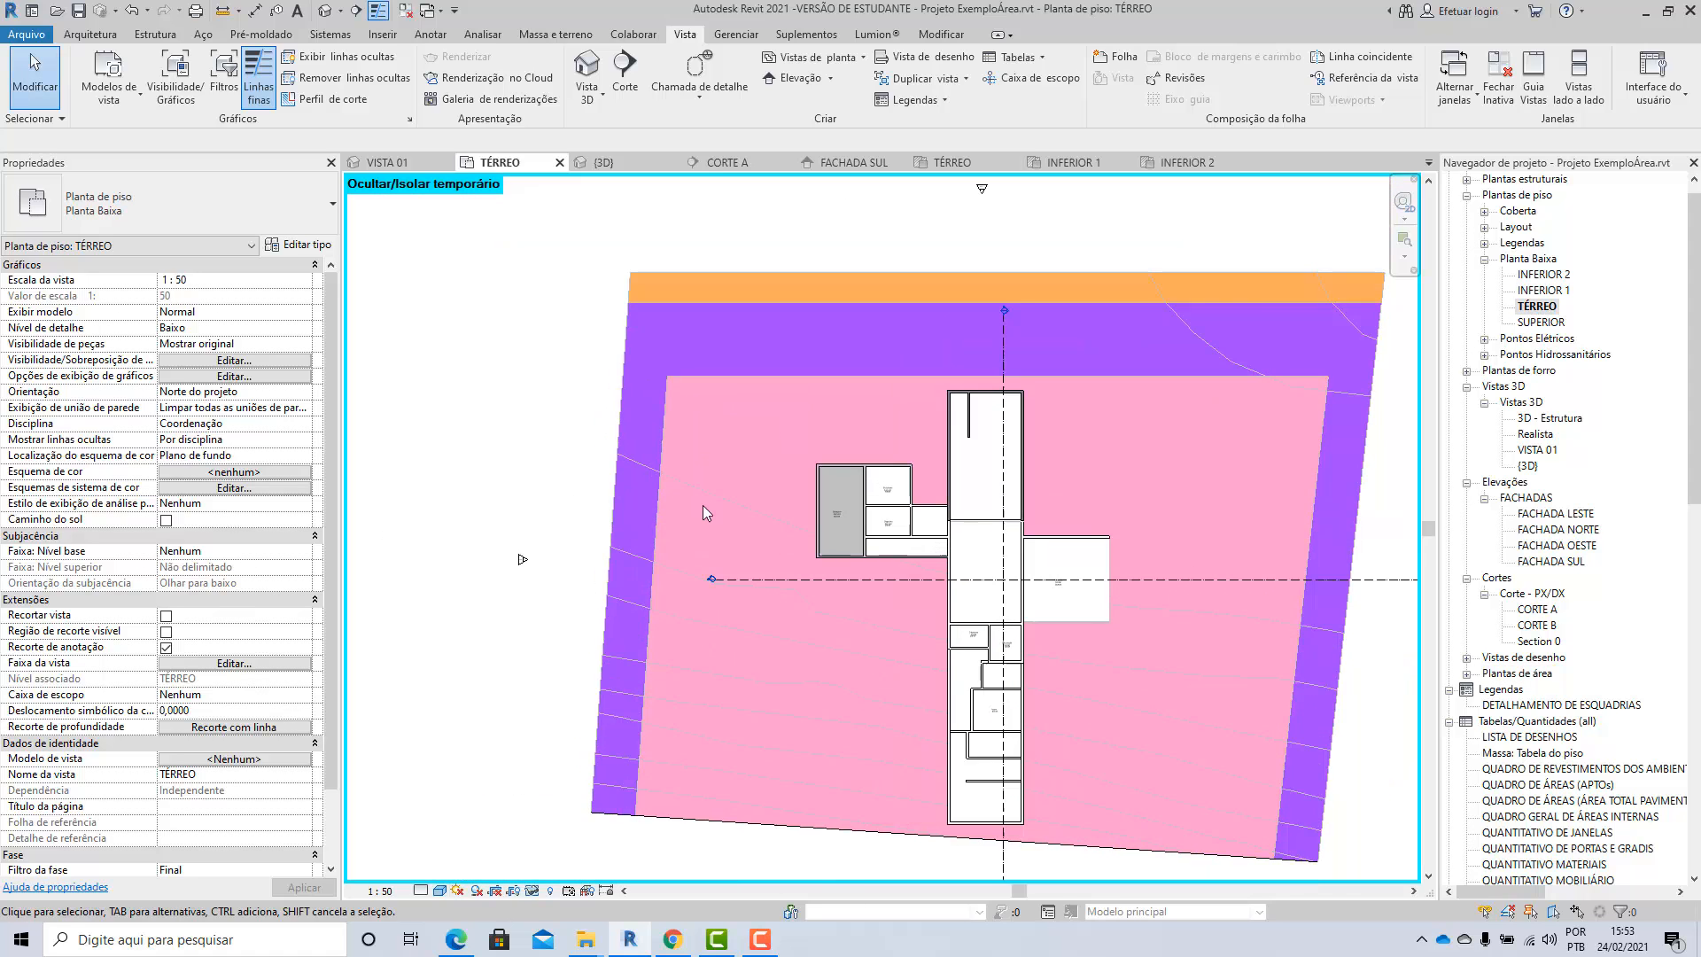
Step: Open the TÉRREO floor plan's visibility settings and review the model, annotation, analytical and imported category lists
{"action": "scroll", "coordinate": [1152, 655], "scroll_direction": "up", "scroll_amount": 1}
{"action": "scroll", "coordinate": [1211, 674], "scroll_direction": "up", "scroll_amount": 1}
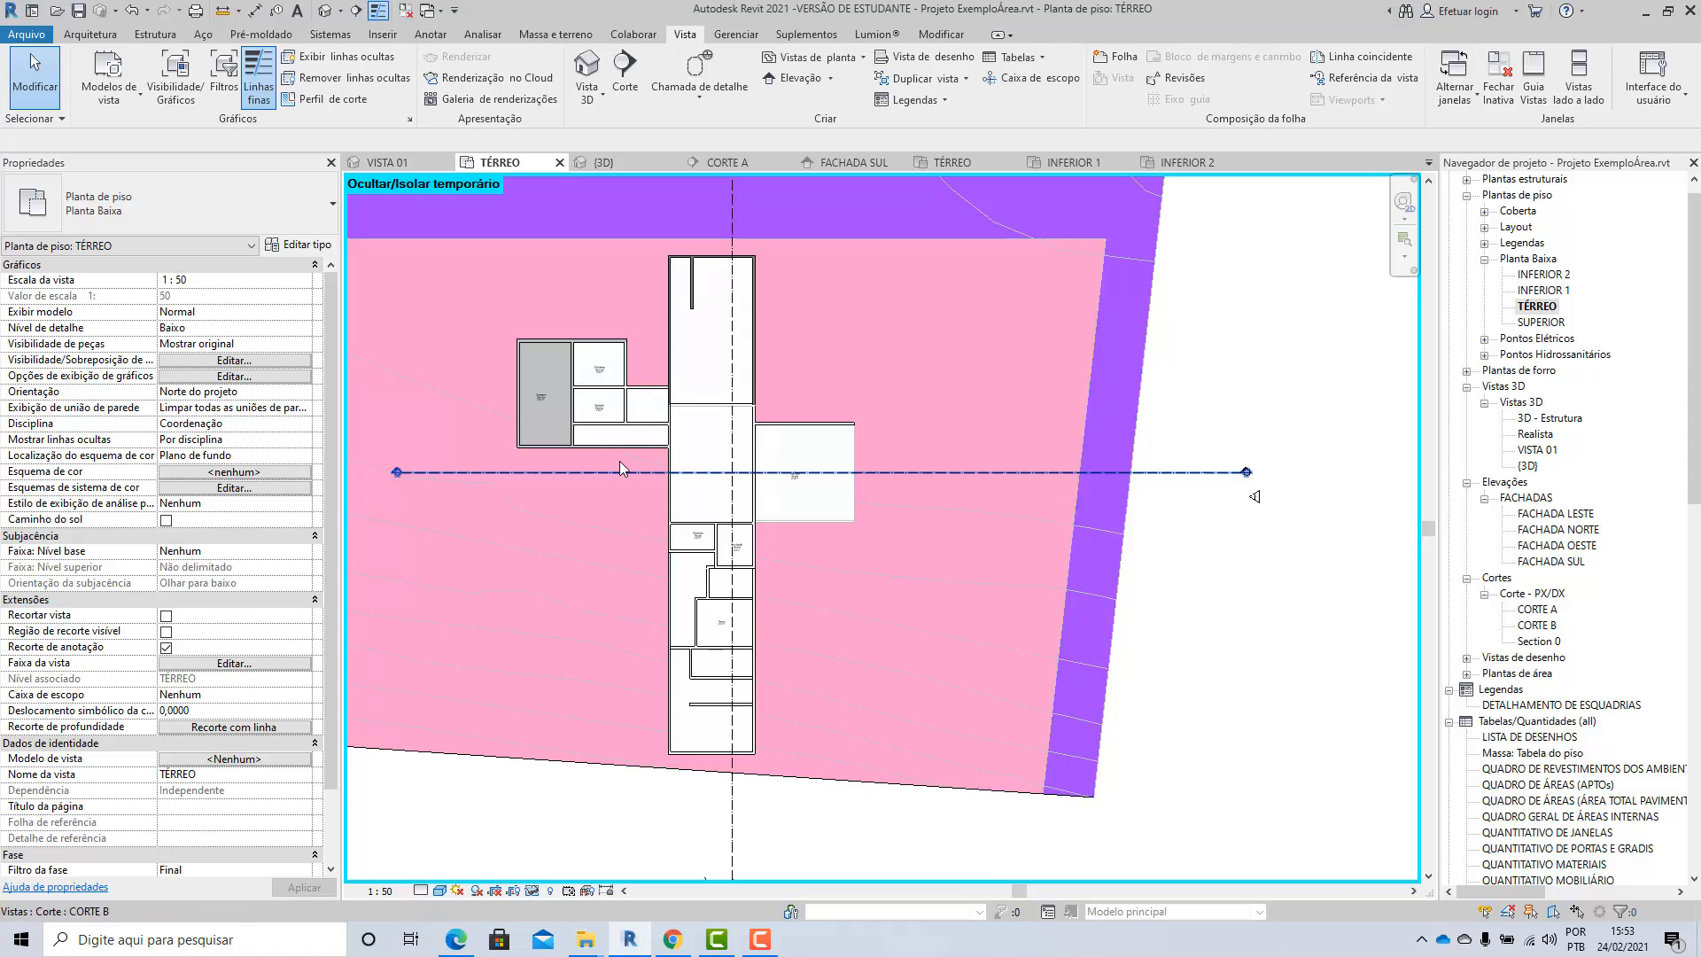
{"action": "scroll", "coordinate": [619, 460], "scroll_direction": "up", "scroll_amount": 2}
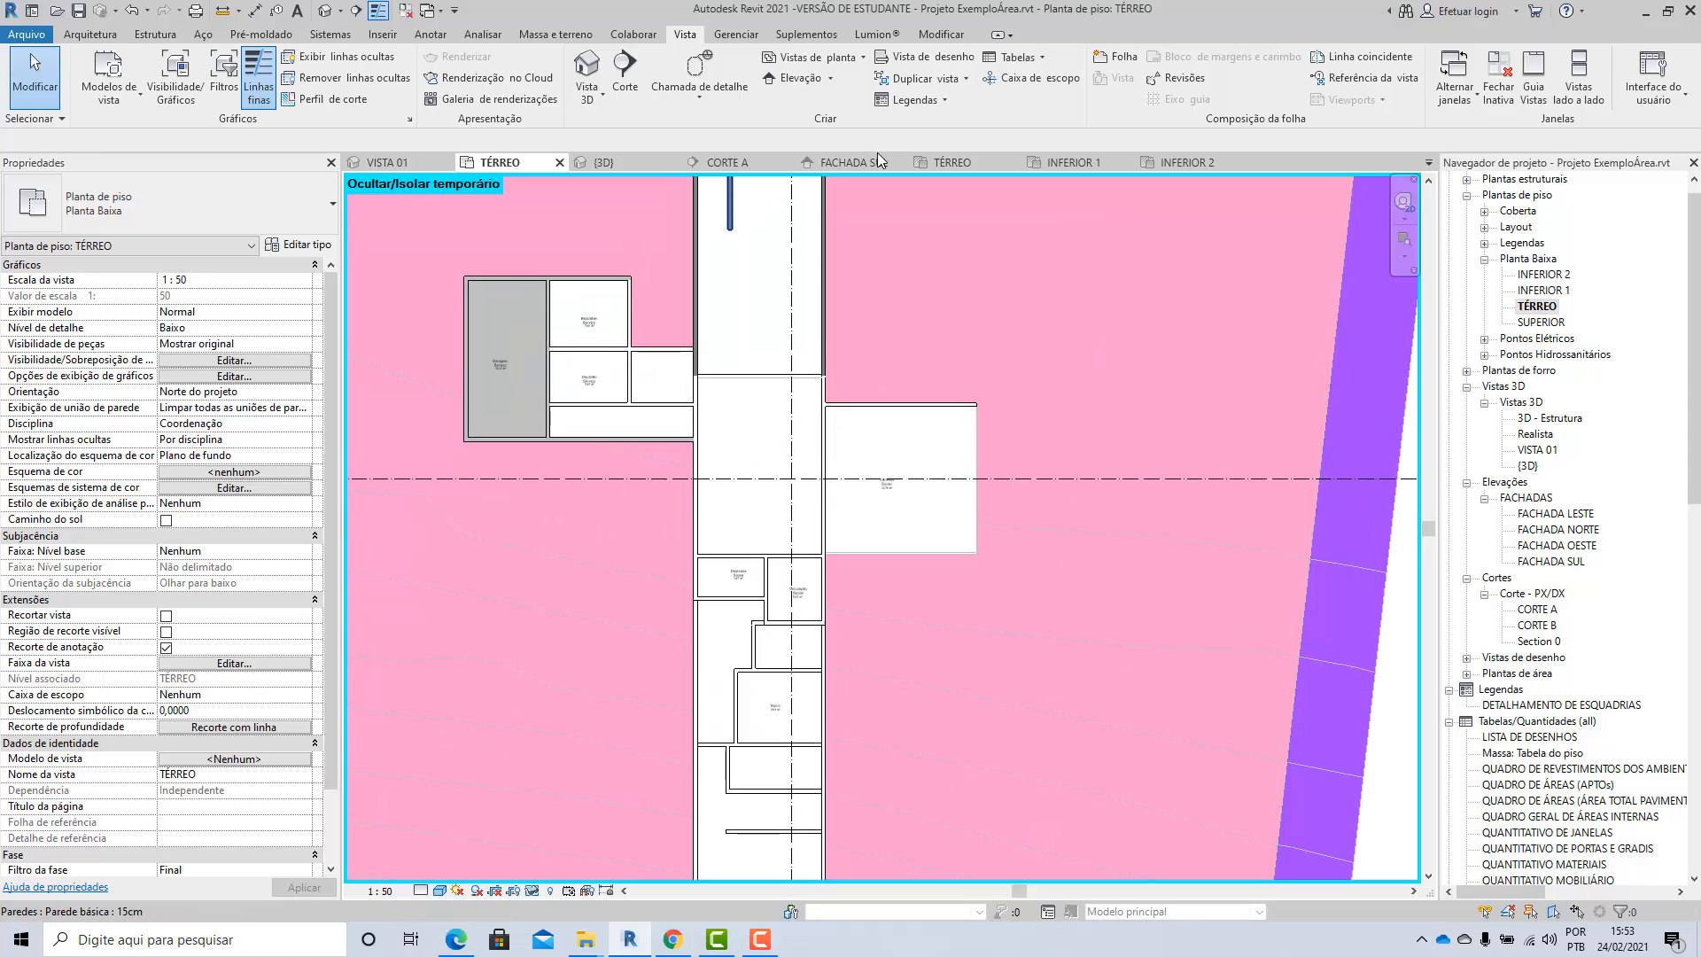
{"action": "key", "text": "v"}
{"action": "key", "text": "v"}
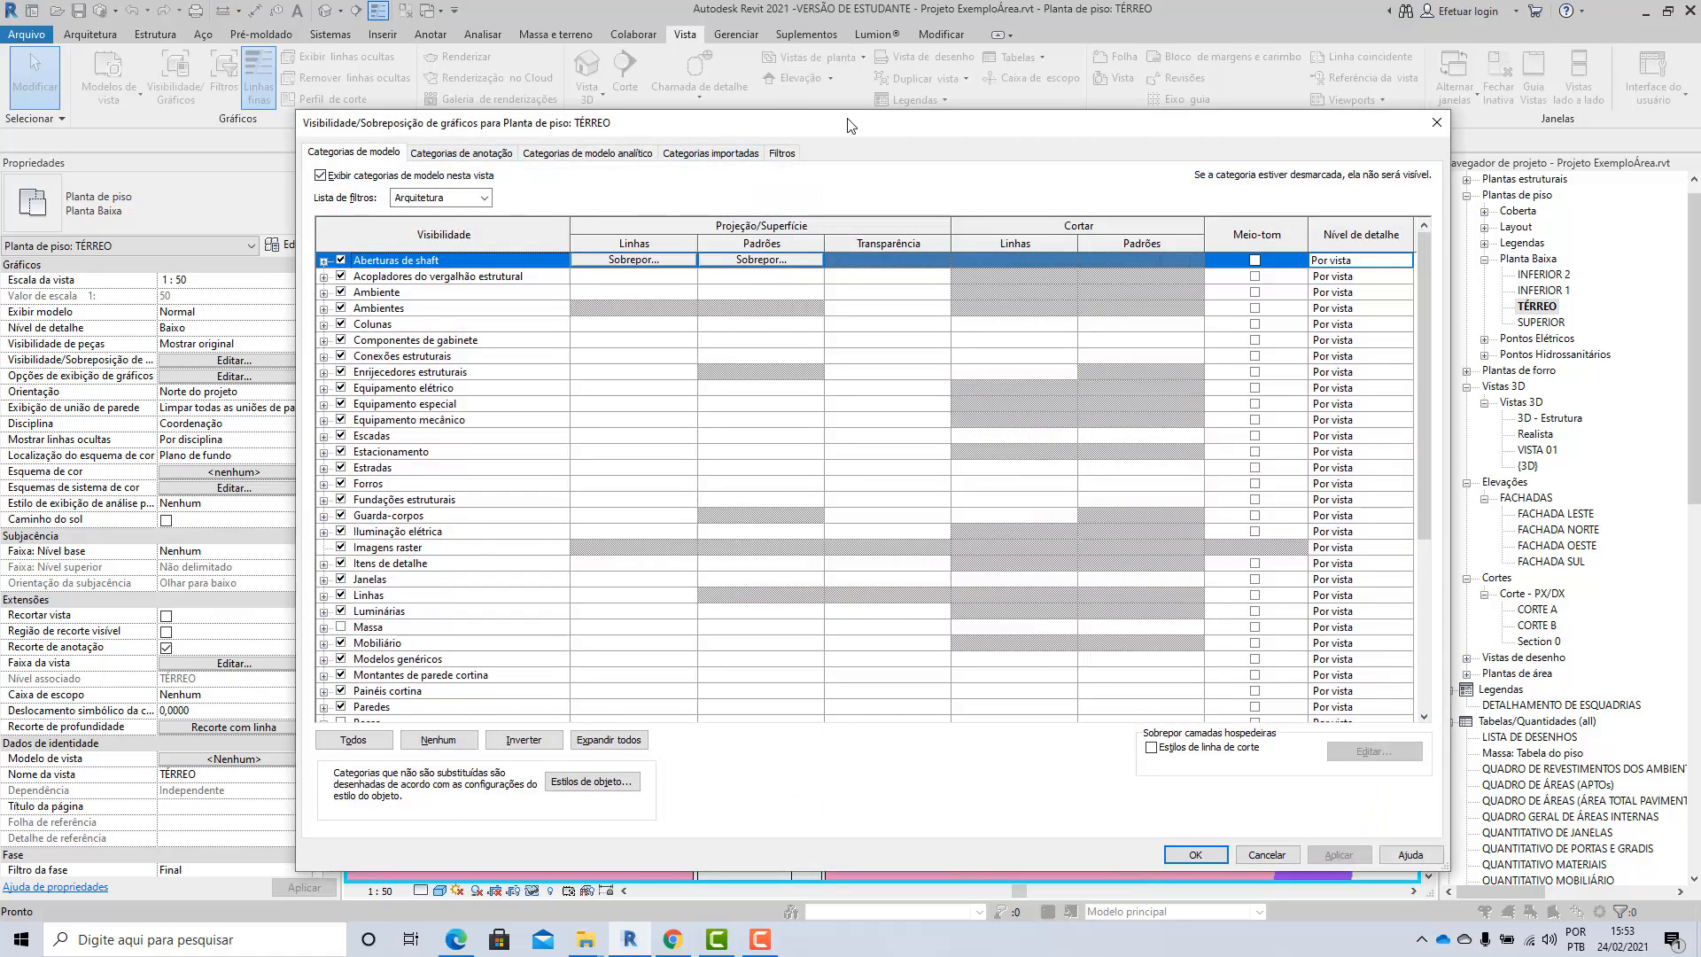
{"action": "left_click_drag", "start_coordinate": [851, 124], "coordinate": [767, 106]}
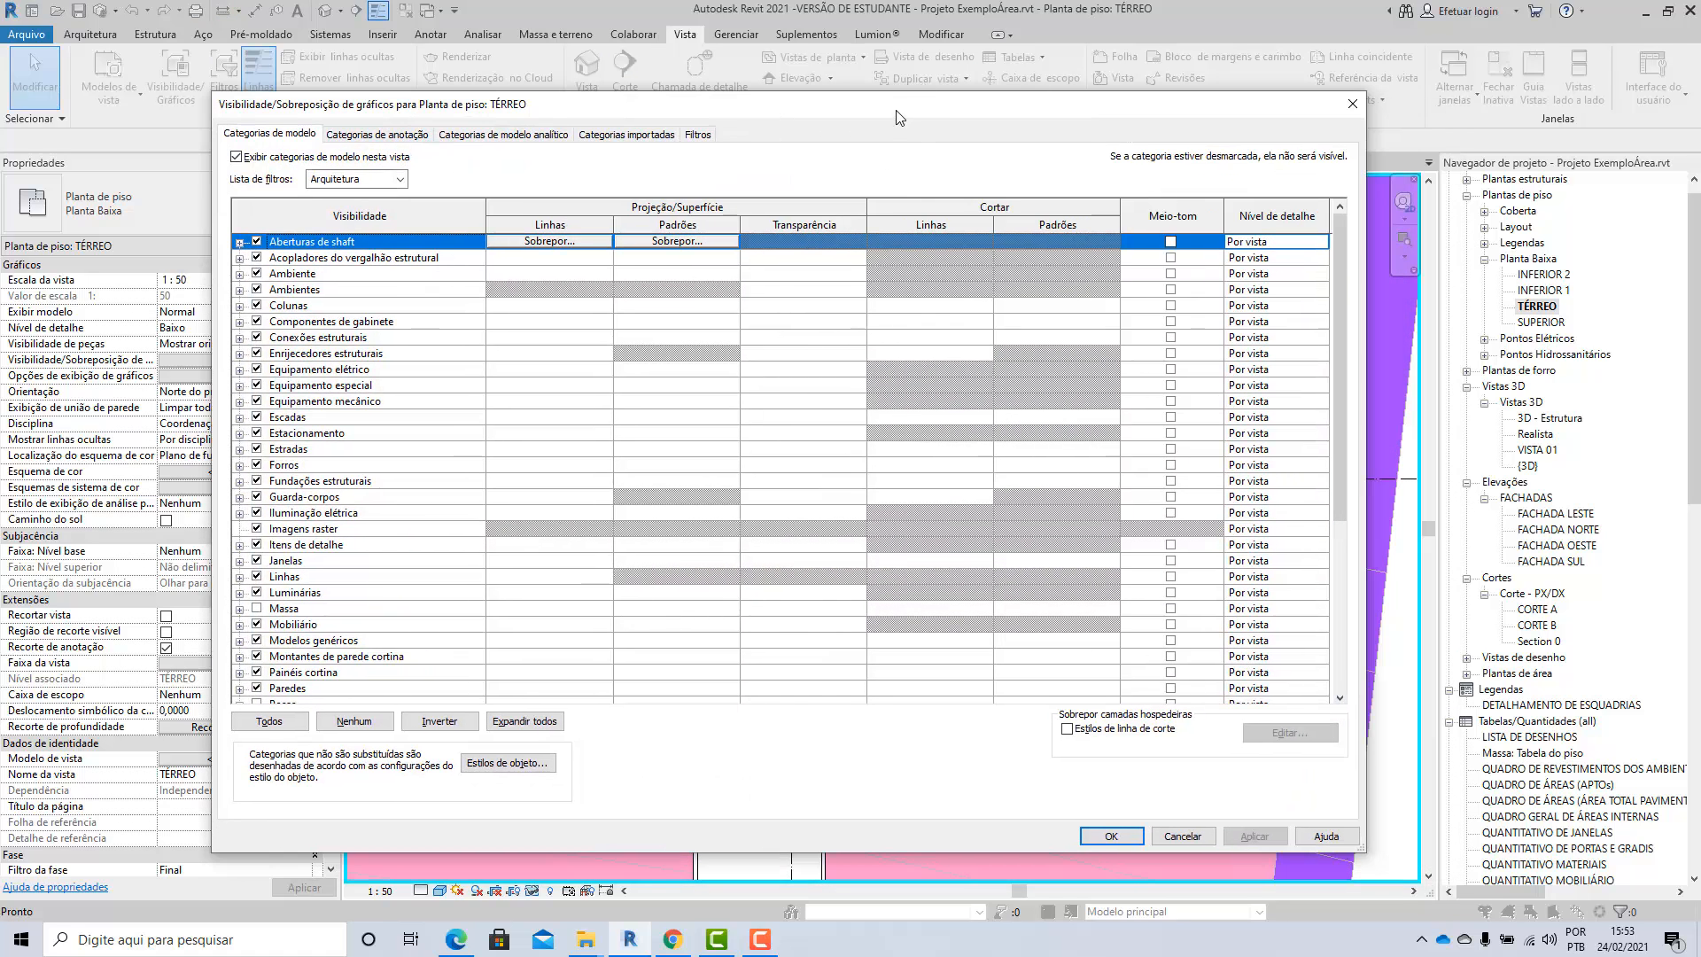
{"action": "left_click_drag", "start_coordinate": [899, 117], "coordinate": [965, 156]}
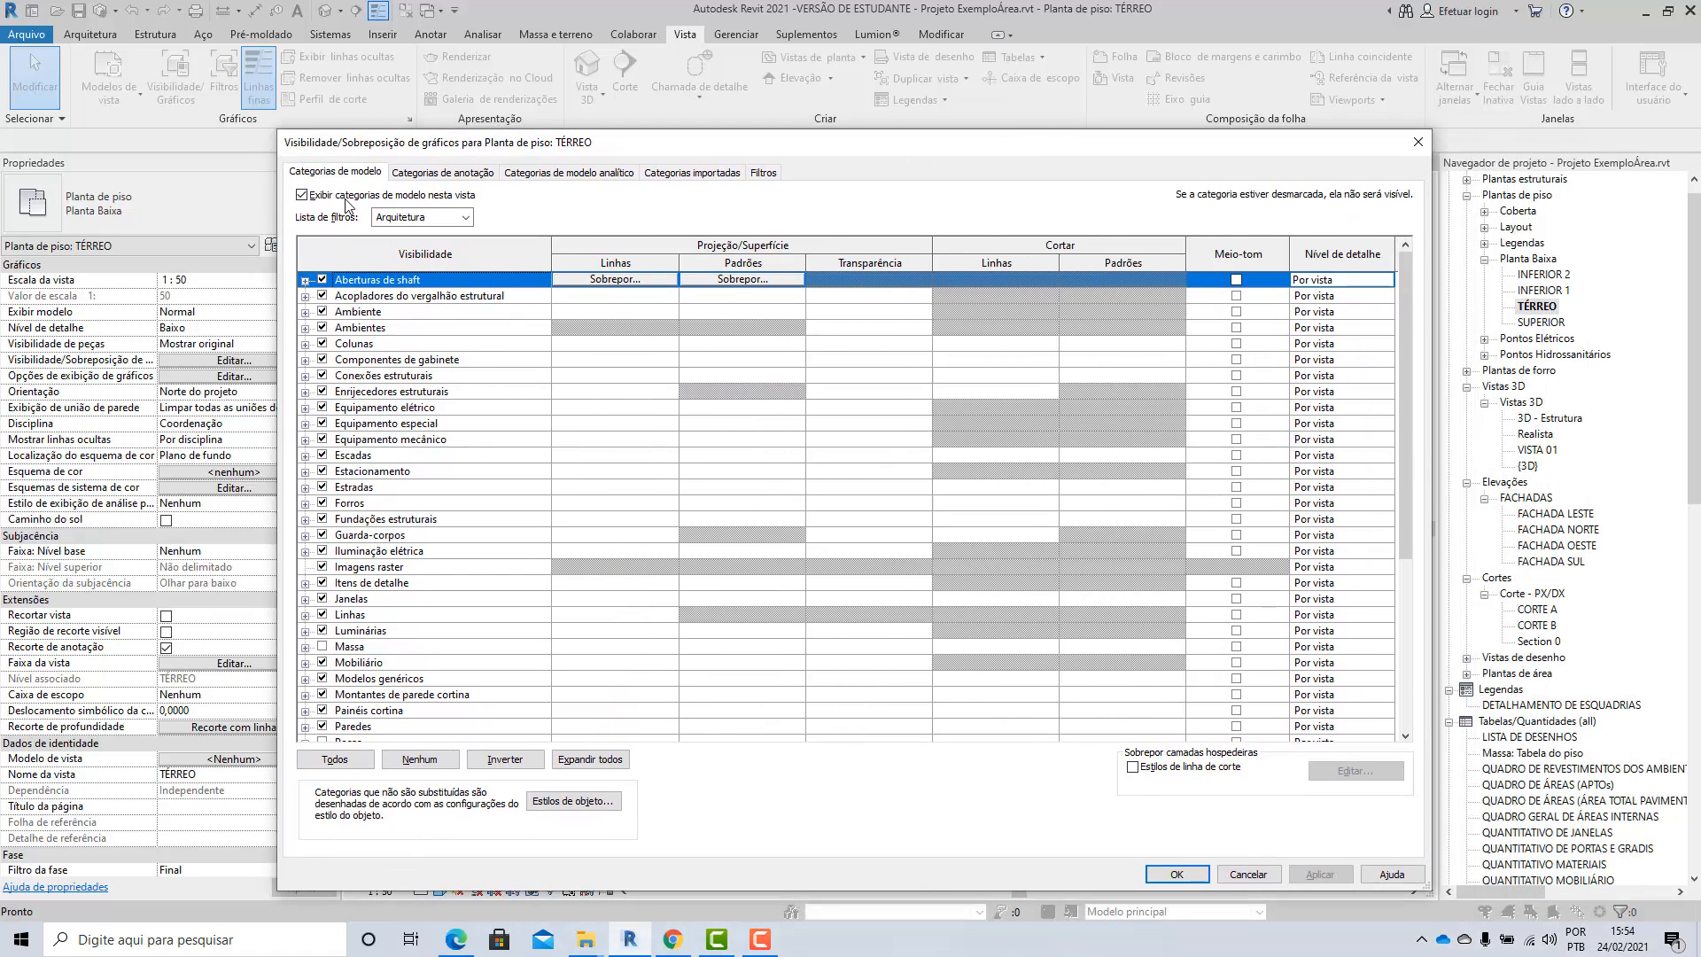
{"action": "left_click", "coordinate": [442, 177]}
{"action": "left_click", "coordinate": [585, 177]}
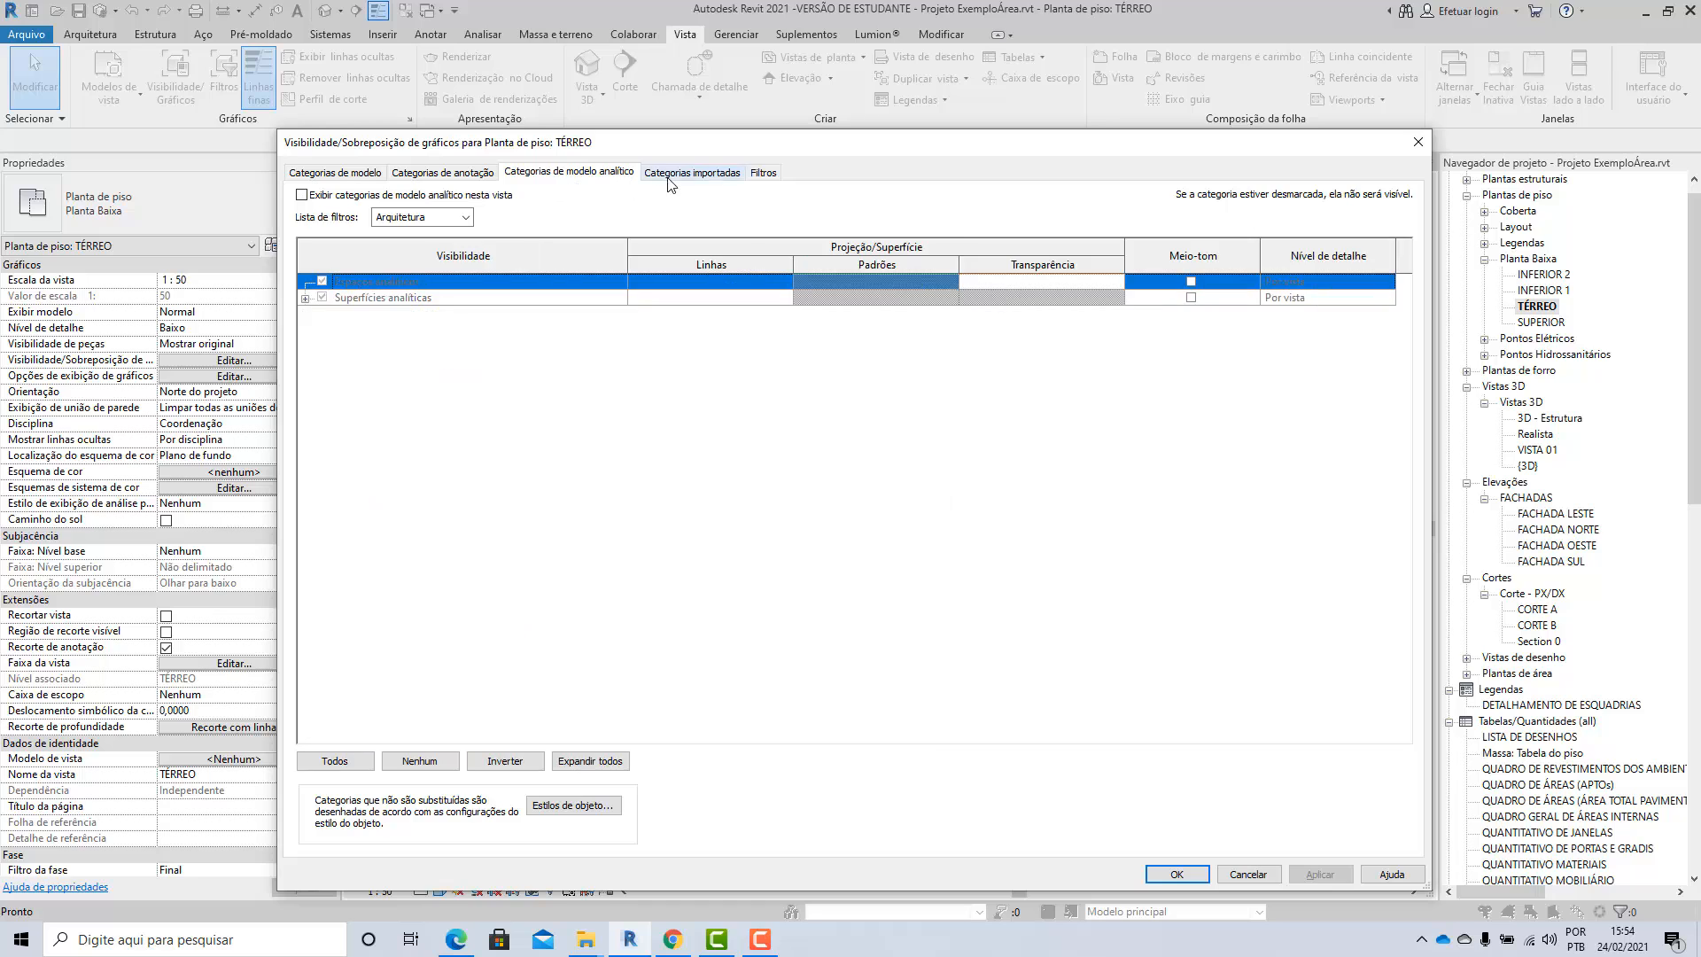
{"action": "left_click", "coordinate": [671, 177]}
{"action": "left_click", "coordinate": [321, 173]}
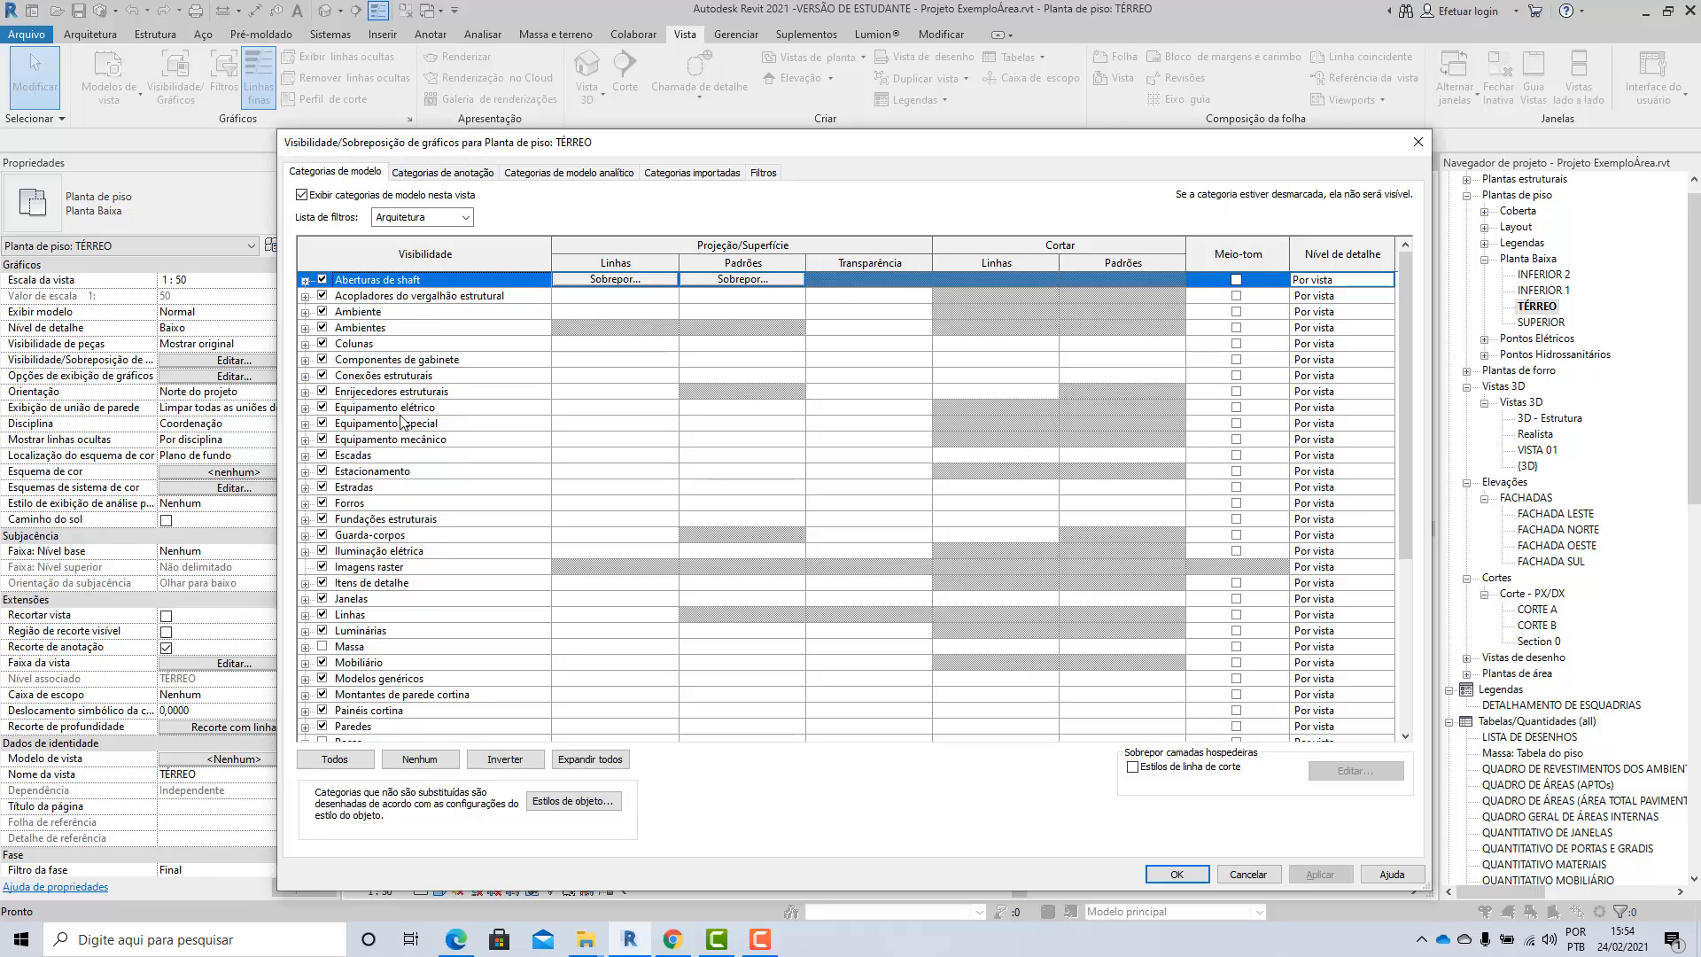
Step: Hide the Paredes model category in the TÉRREO floor plan and apply the visibility settings
{"action": "scroll", "coordinate": [402, 423], "scroll_direction": "down", "scroll_amount": 4}
{"action": "left_click_drag", "start_coordinate": [575, 148], "coordinate": [1243, 127]}
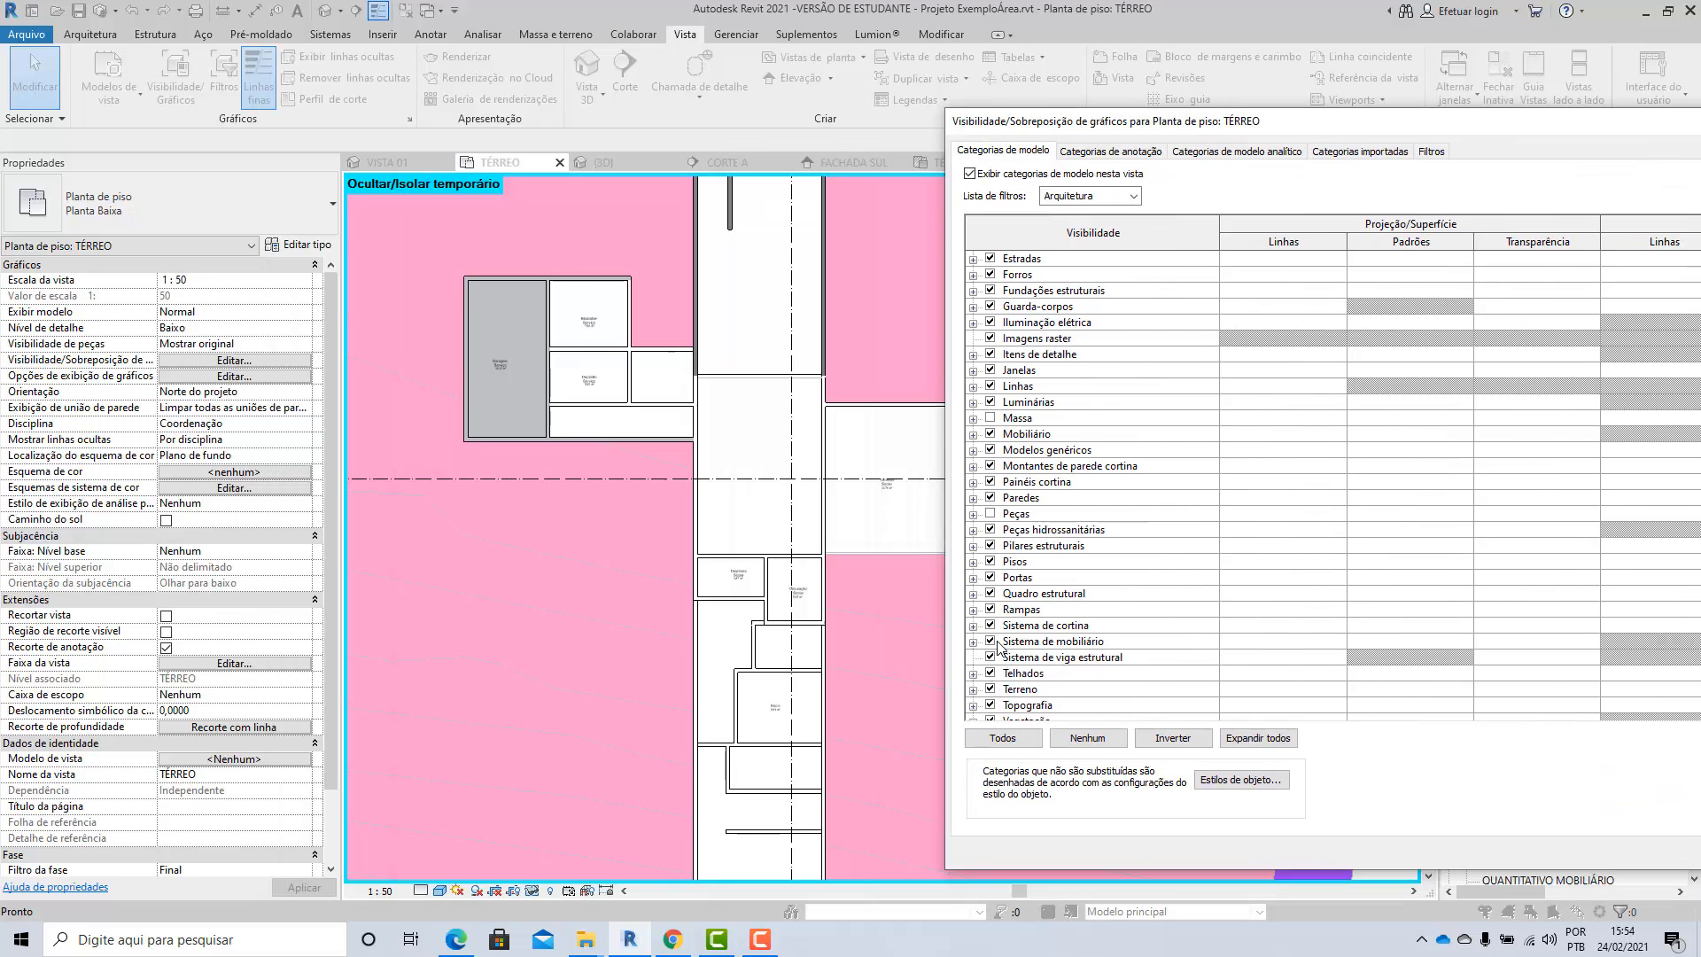
{"action": "scroll", "coordinate": [998, 645], "scroll_direction": "down", "scroll_amount": 1}
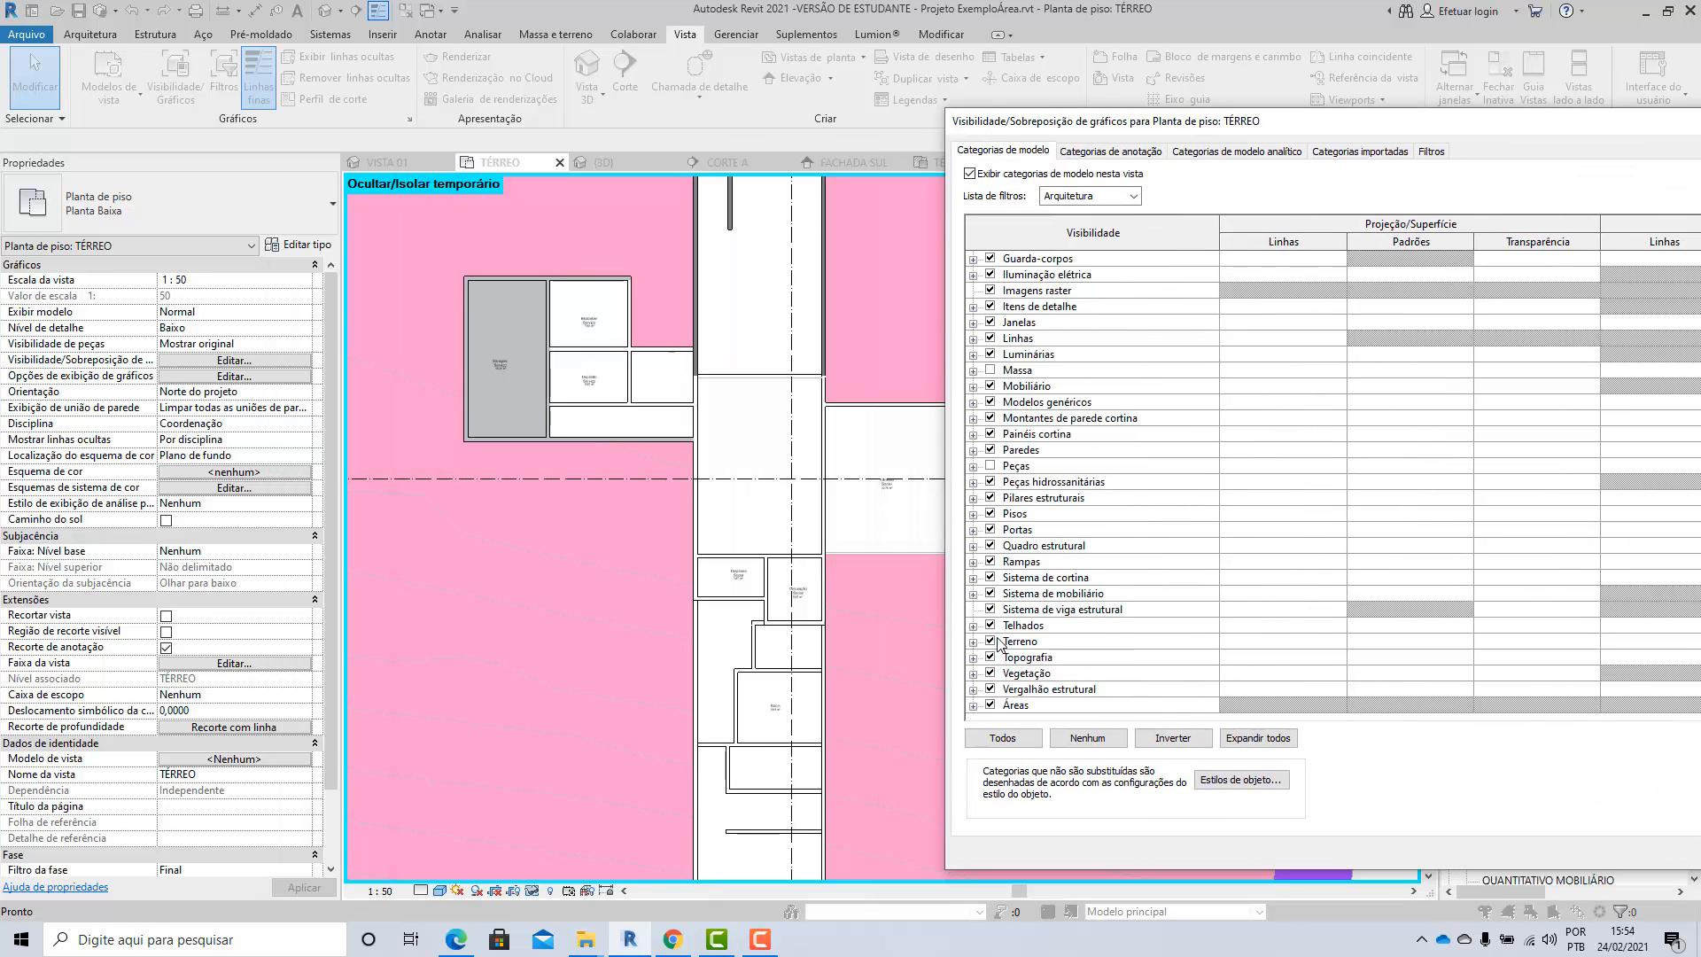
{"action": "left_click", "coordinate": [990, 451]}
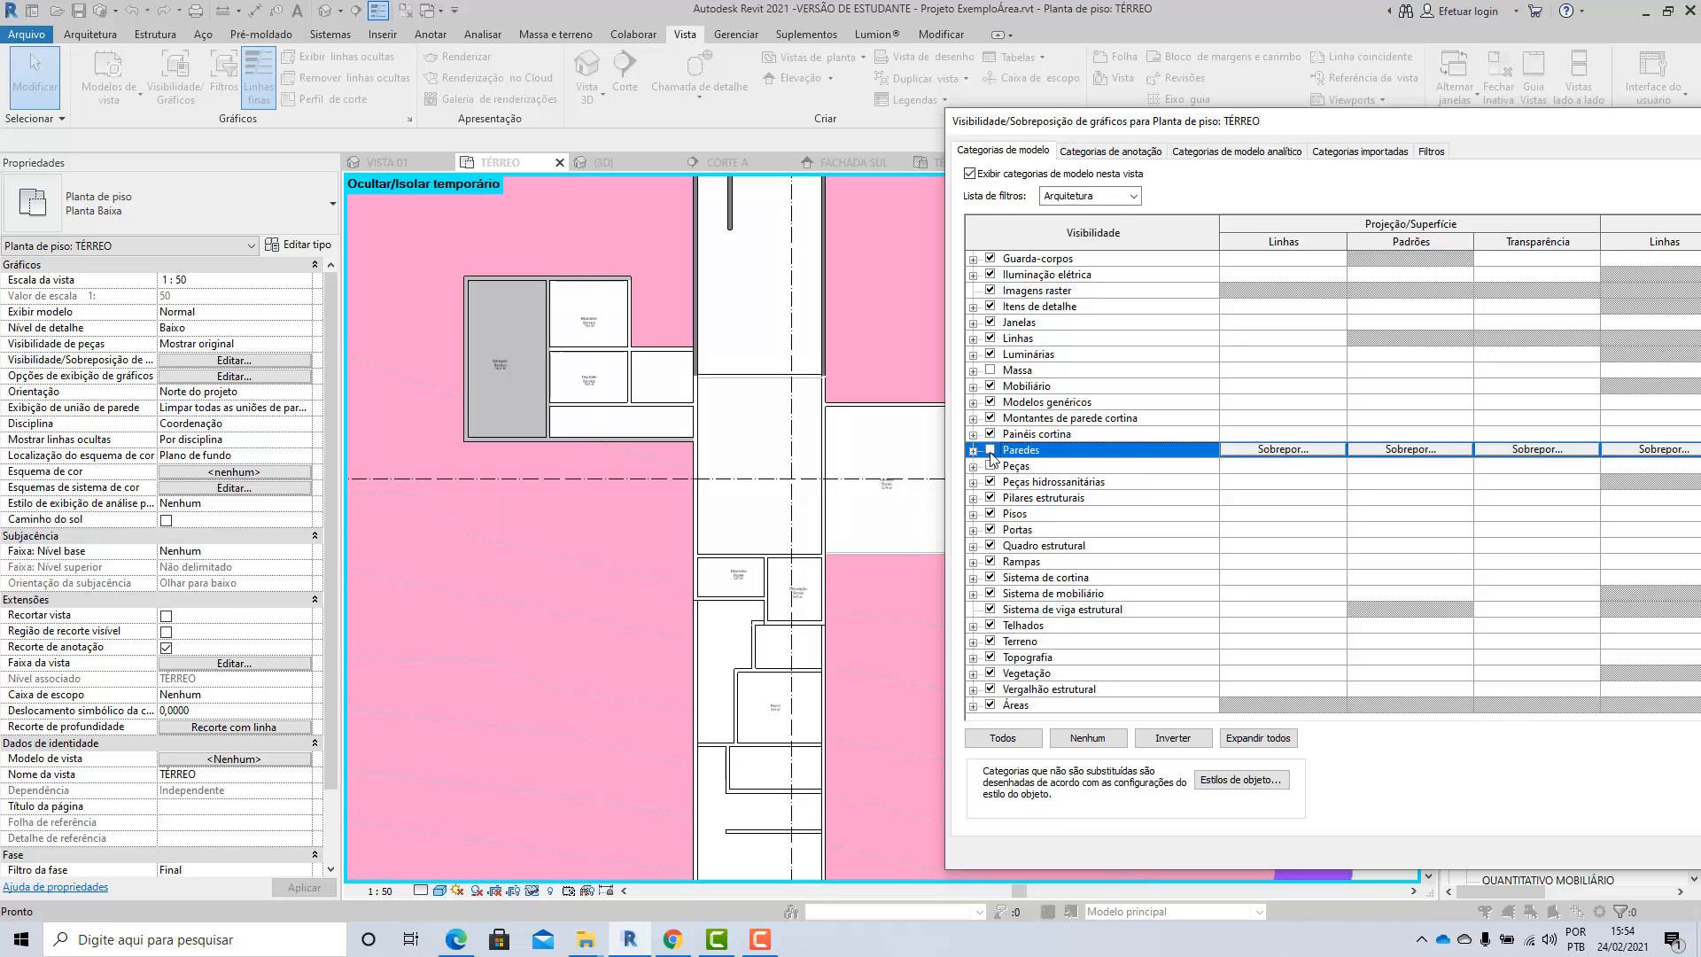
{"action": "left_click_drag", "start_coordinate": [1107, 118], "coordinate": [854, 105]}
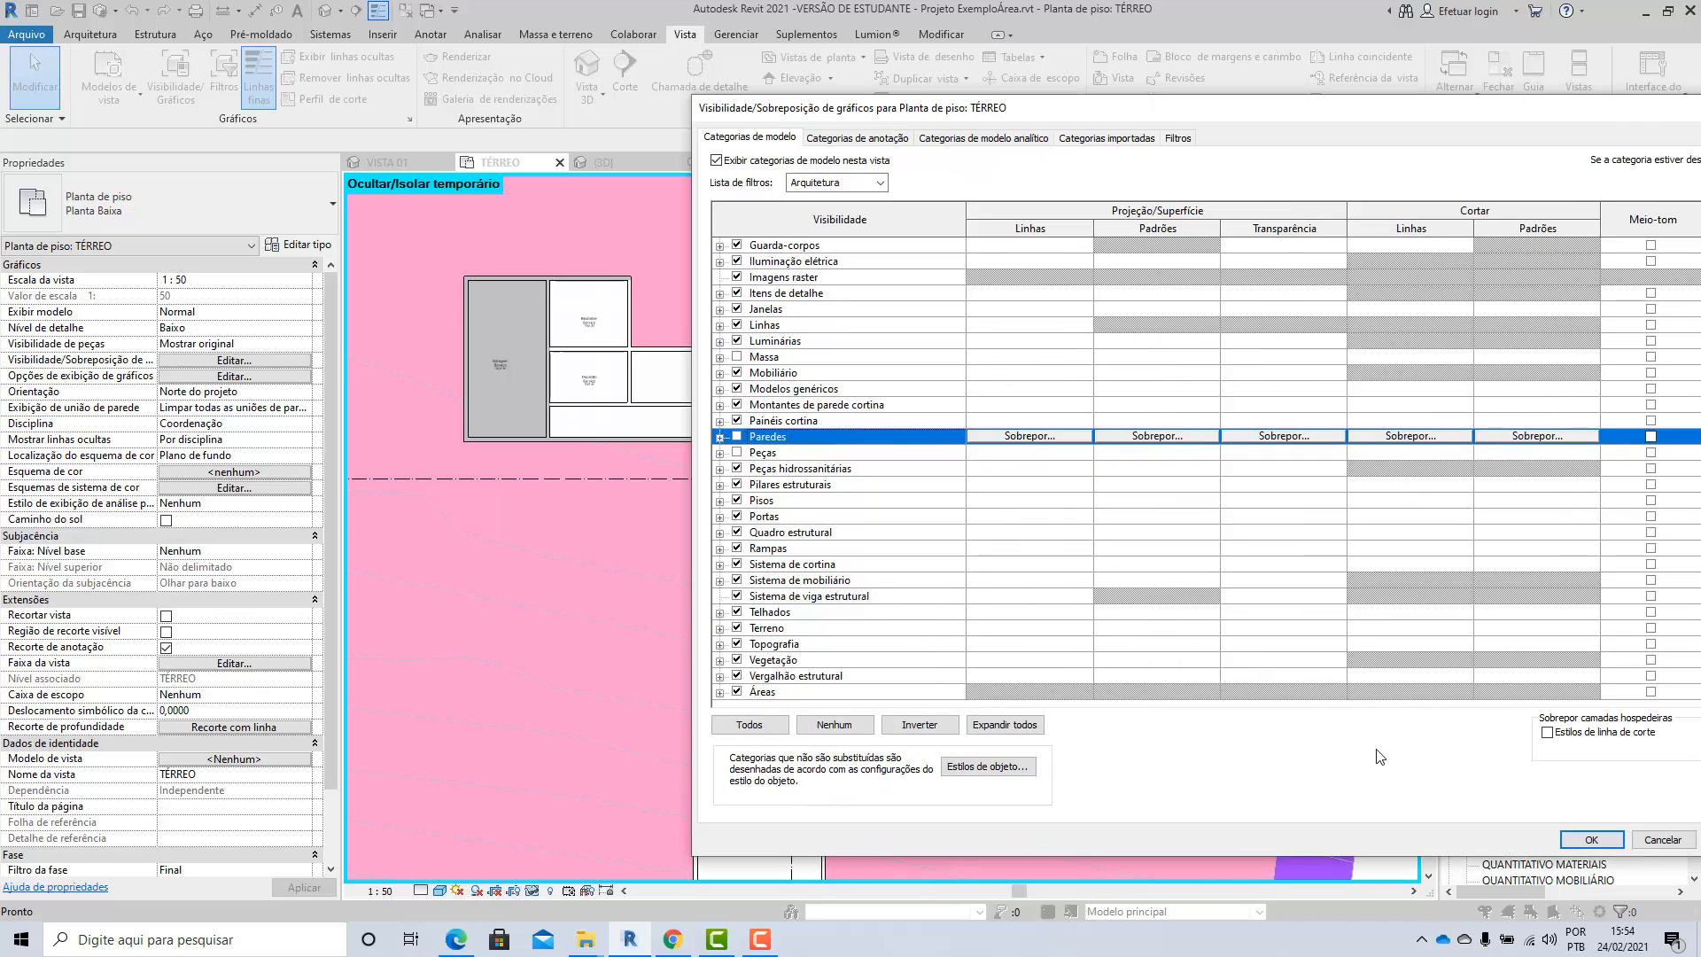
{"action": "left_click", "coordinate": [1581, 841]}
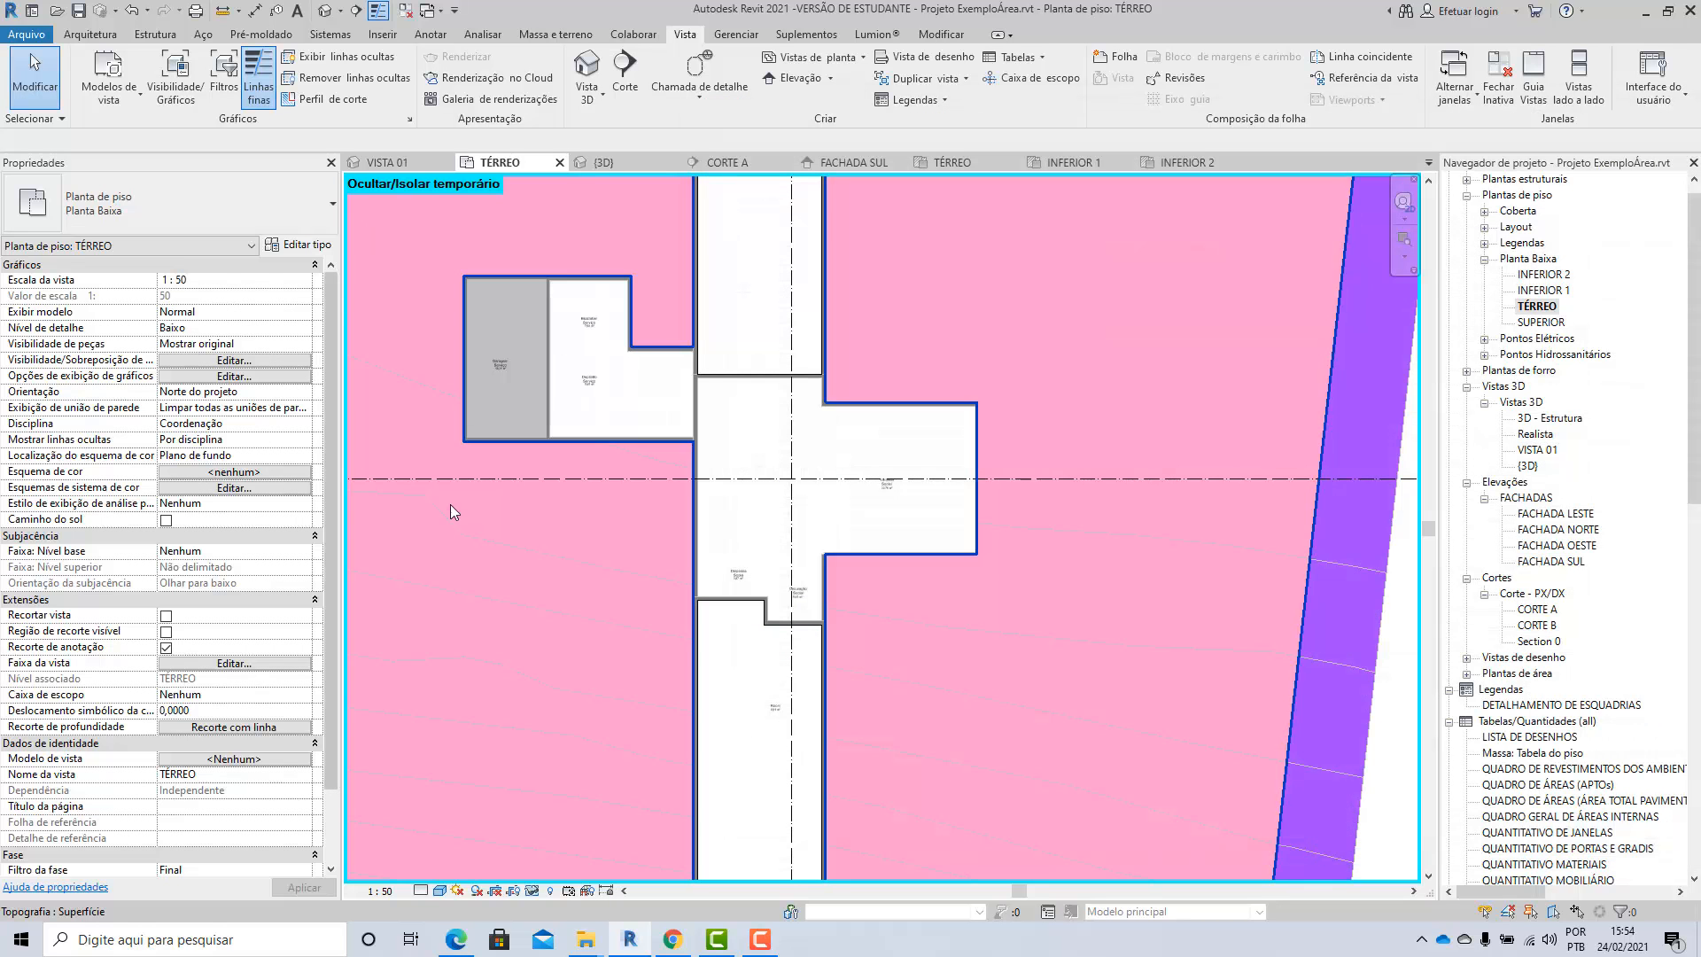
Step: Try to turn the Paredes model category back on, look at the annotation categories and close the visibility settings without applying
{"action": "key", "text": "v"}
{"action": "key", "text": "g"}
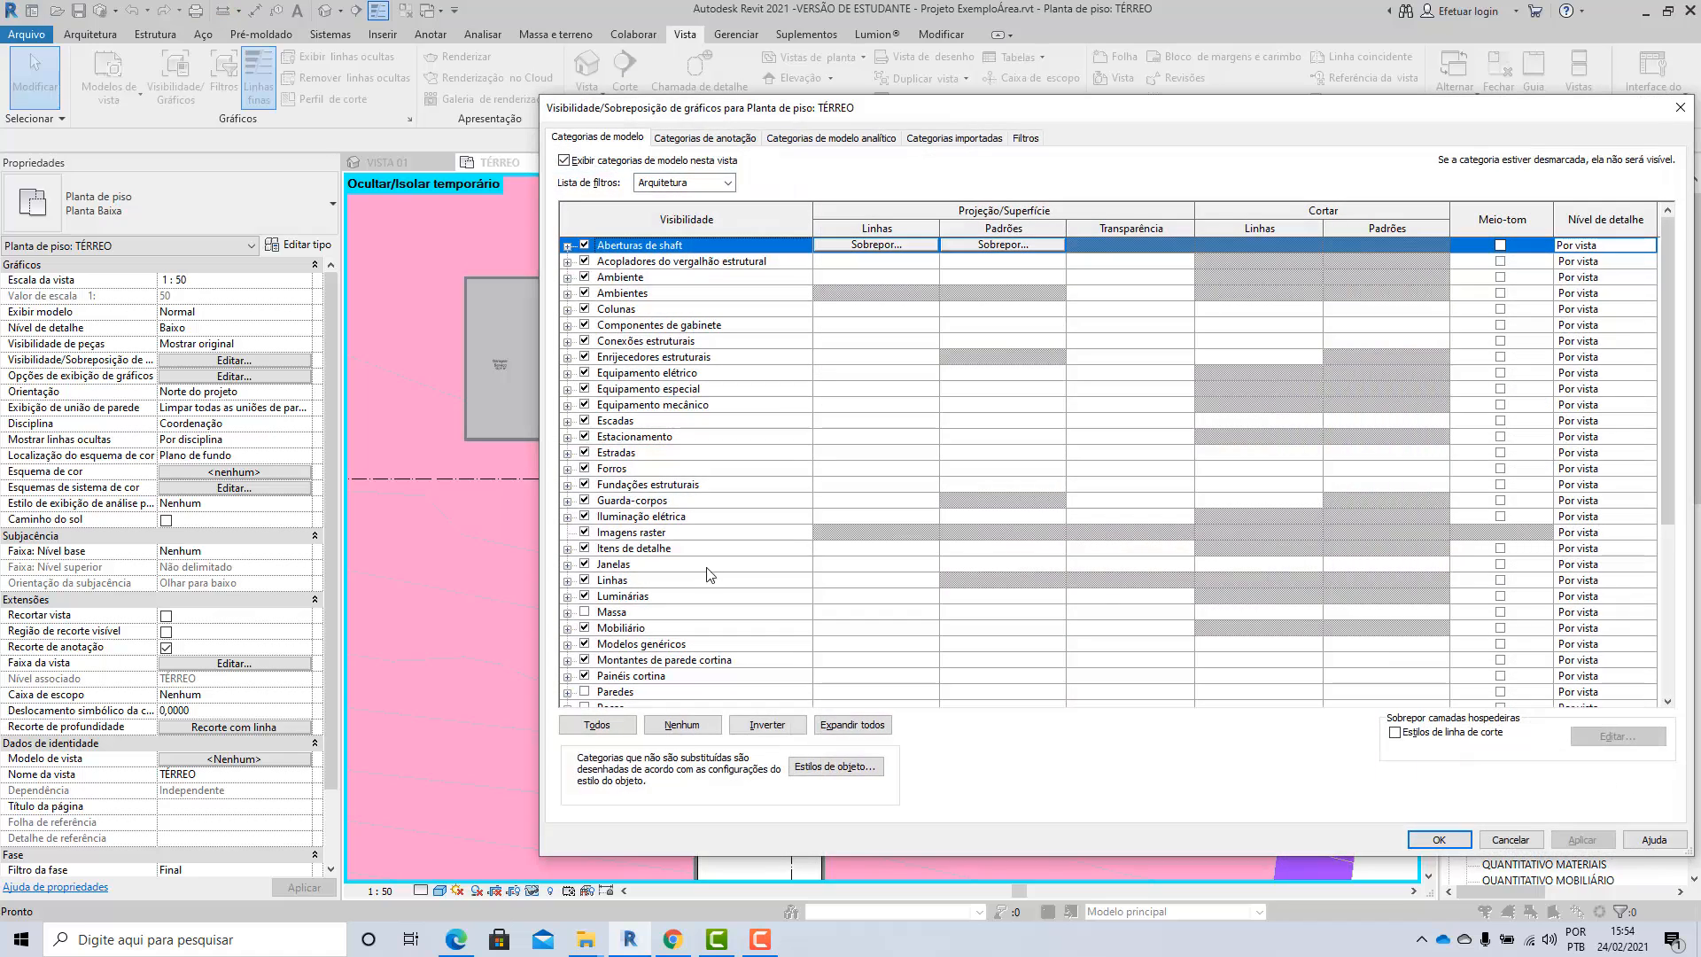
{"action": "scroll", "coordinate": [599, 624], "scroll_direction": "down", "scroll_amount": 2}
{"action": "left_click", "coordinate": [585, 627]}
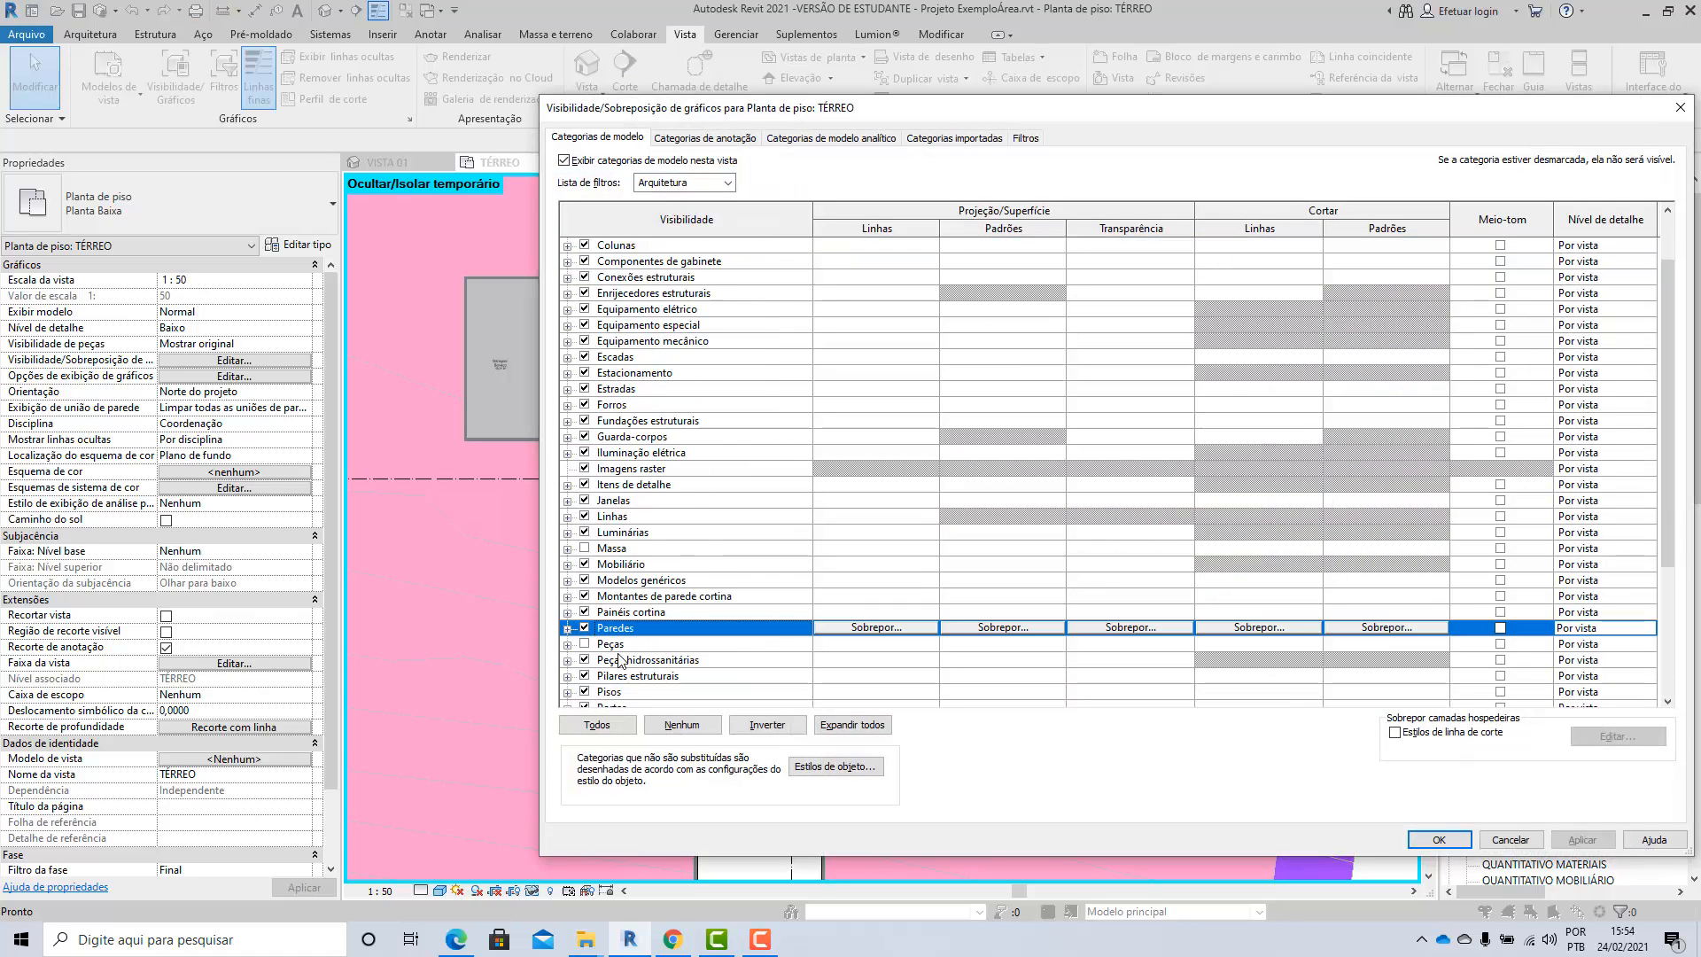
{"action": "left_click_drag", "start_coordinate": [1123, 107], "coordinate": [1040, 108]}
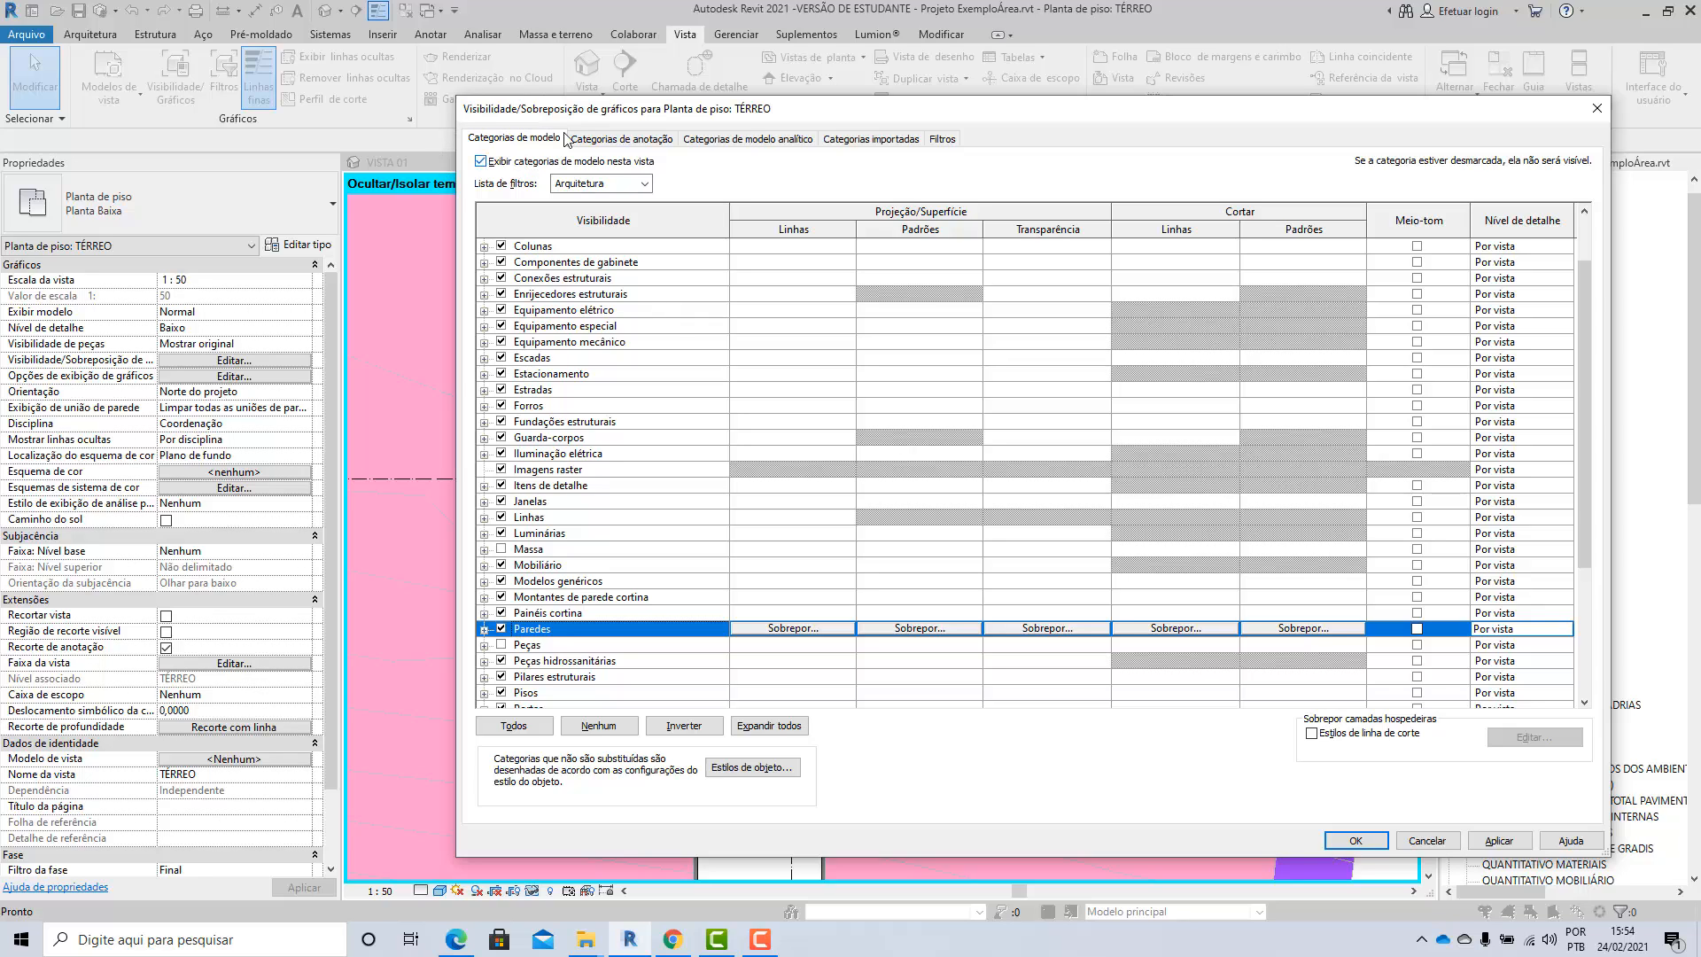
{"action": "left_click", "coordinate": [611, 149]}
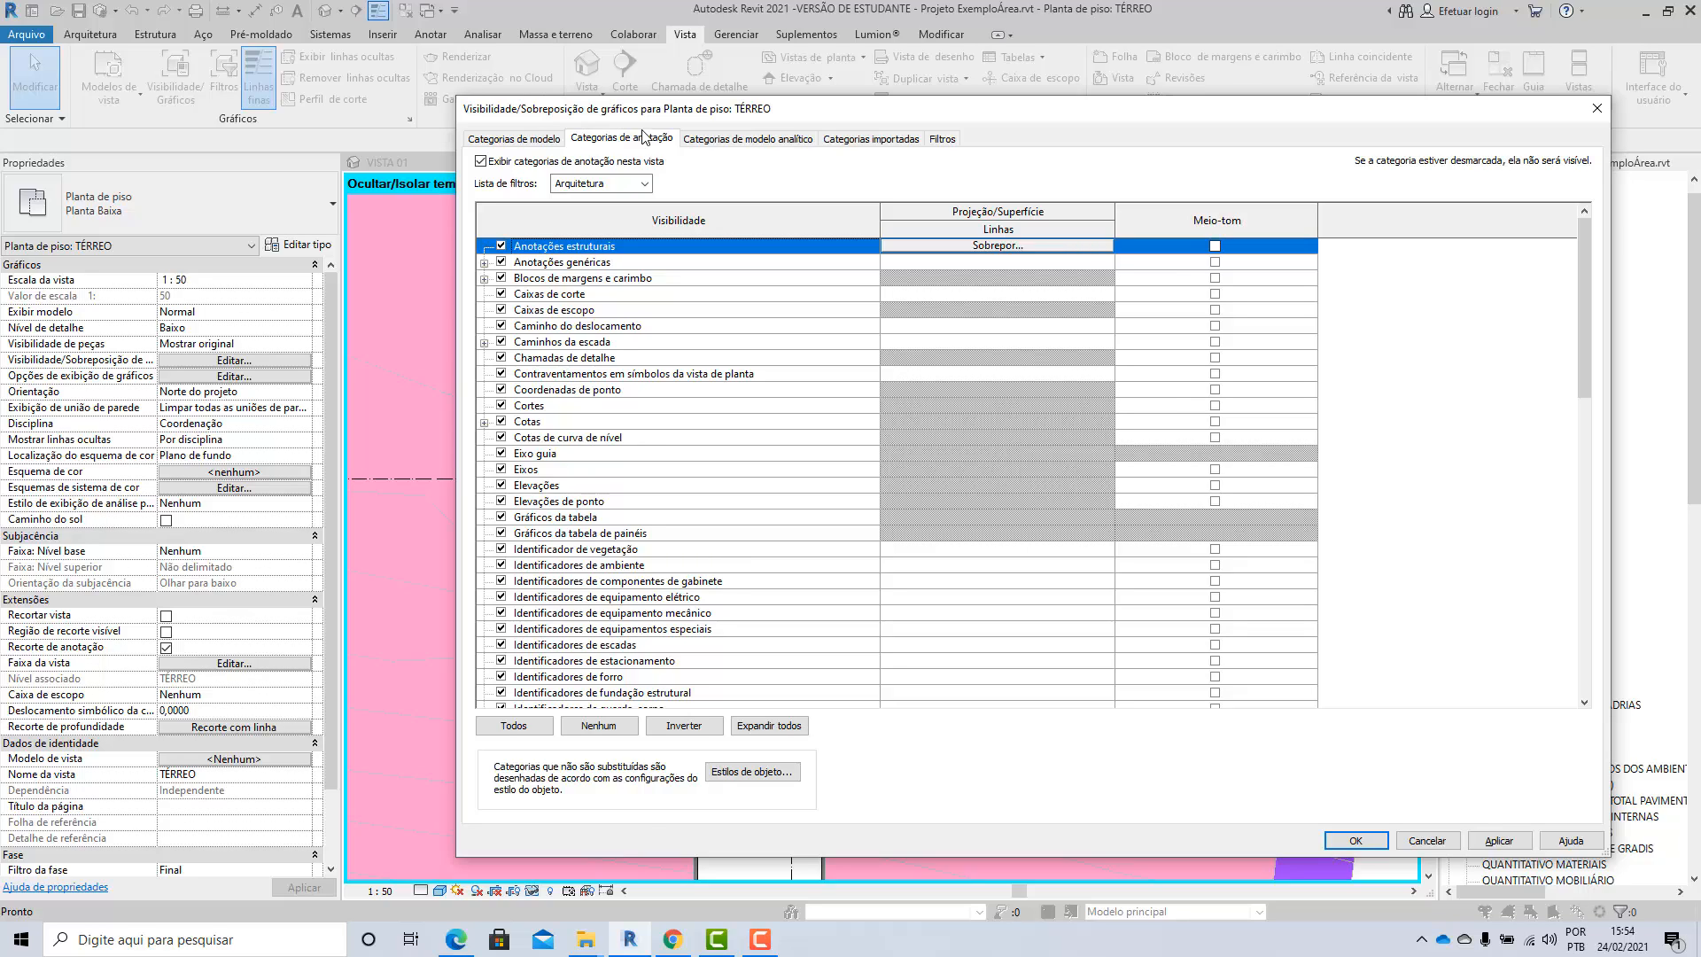
{"action": "left_click_drag", "start_coordinate": [673, 108], "coordinate": [1102, 132]}
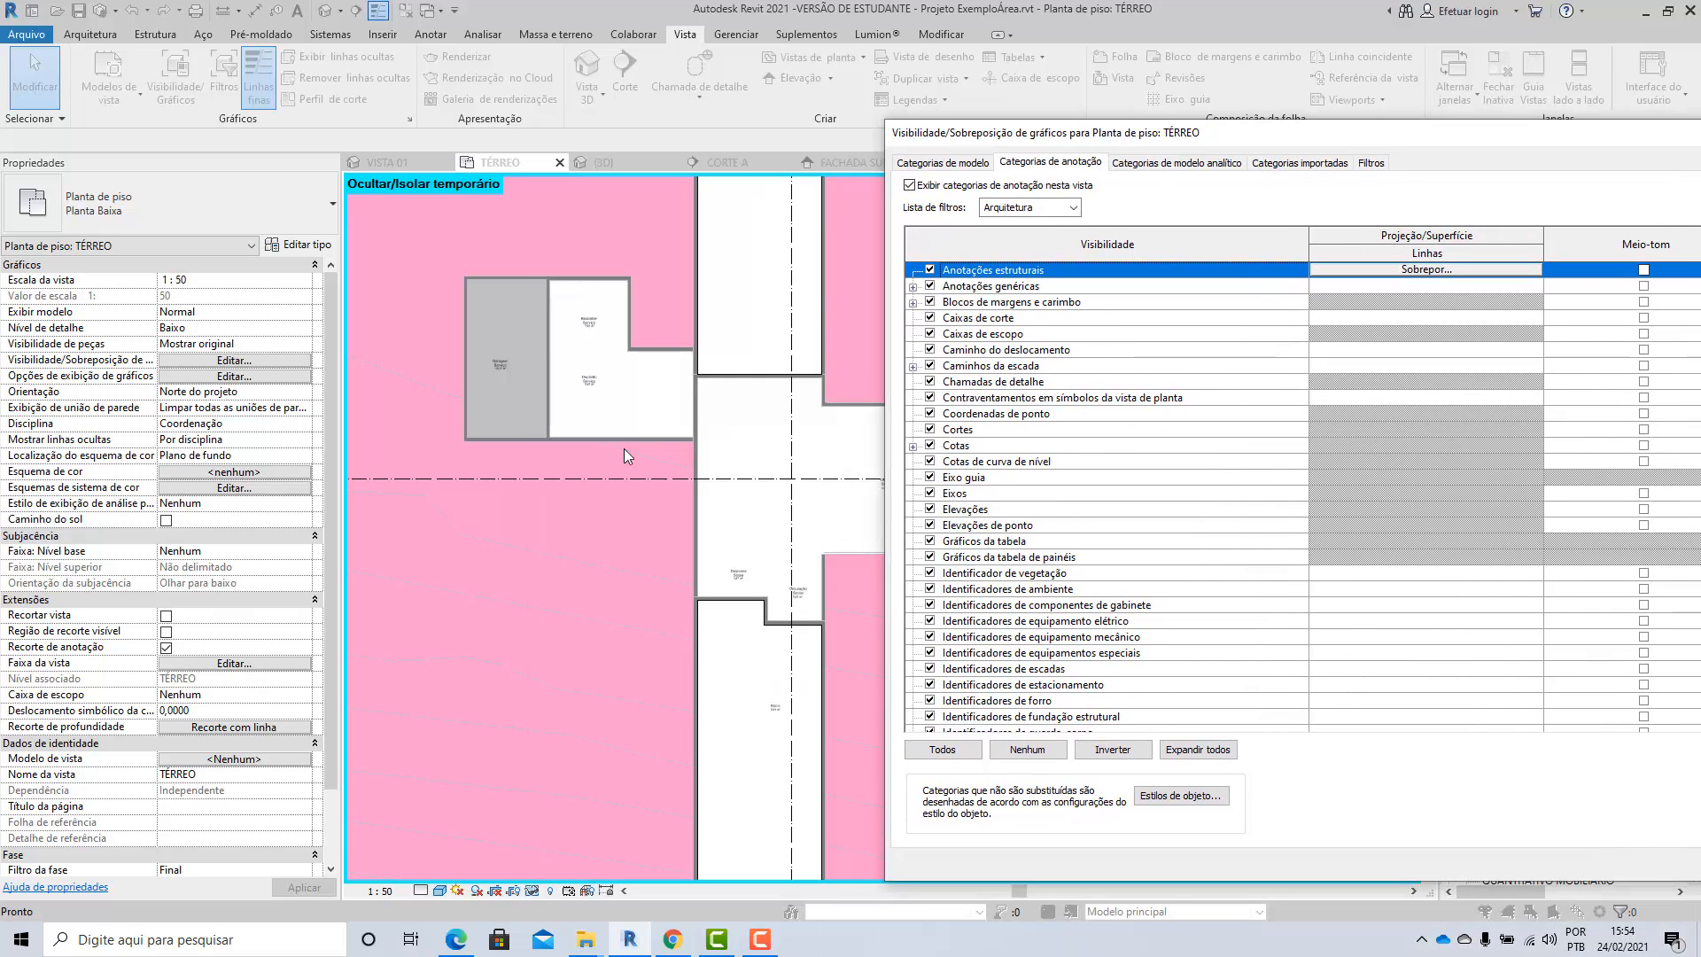
{"action": "left_click_drag", "start_coordinate": [1287, 133], "coordinate": [558, 153]}
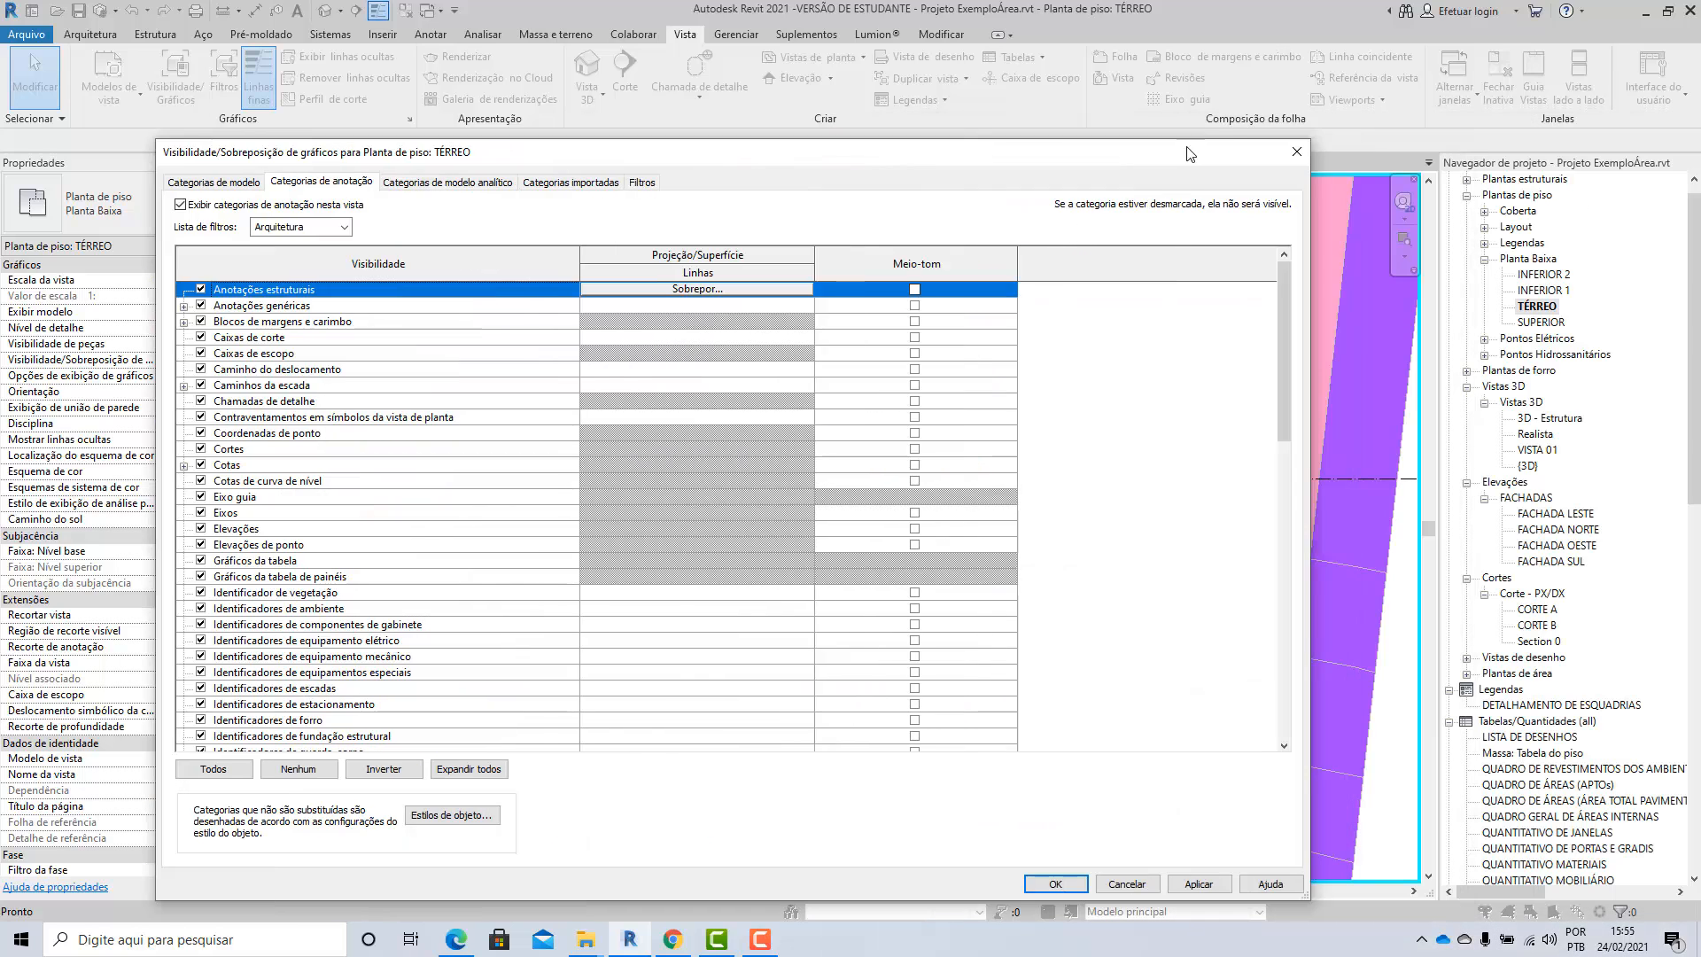
{"action": "left_click", "coordinate": [1295, 153]}
Step: Hide the Identificadores de ambiente annotation category in the TÉRREO floor plan
{"action": "scroll", "coordinate": [682, 301], "scroll_direction": "up", "scroll_amount": 6}
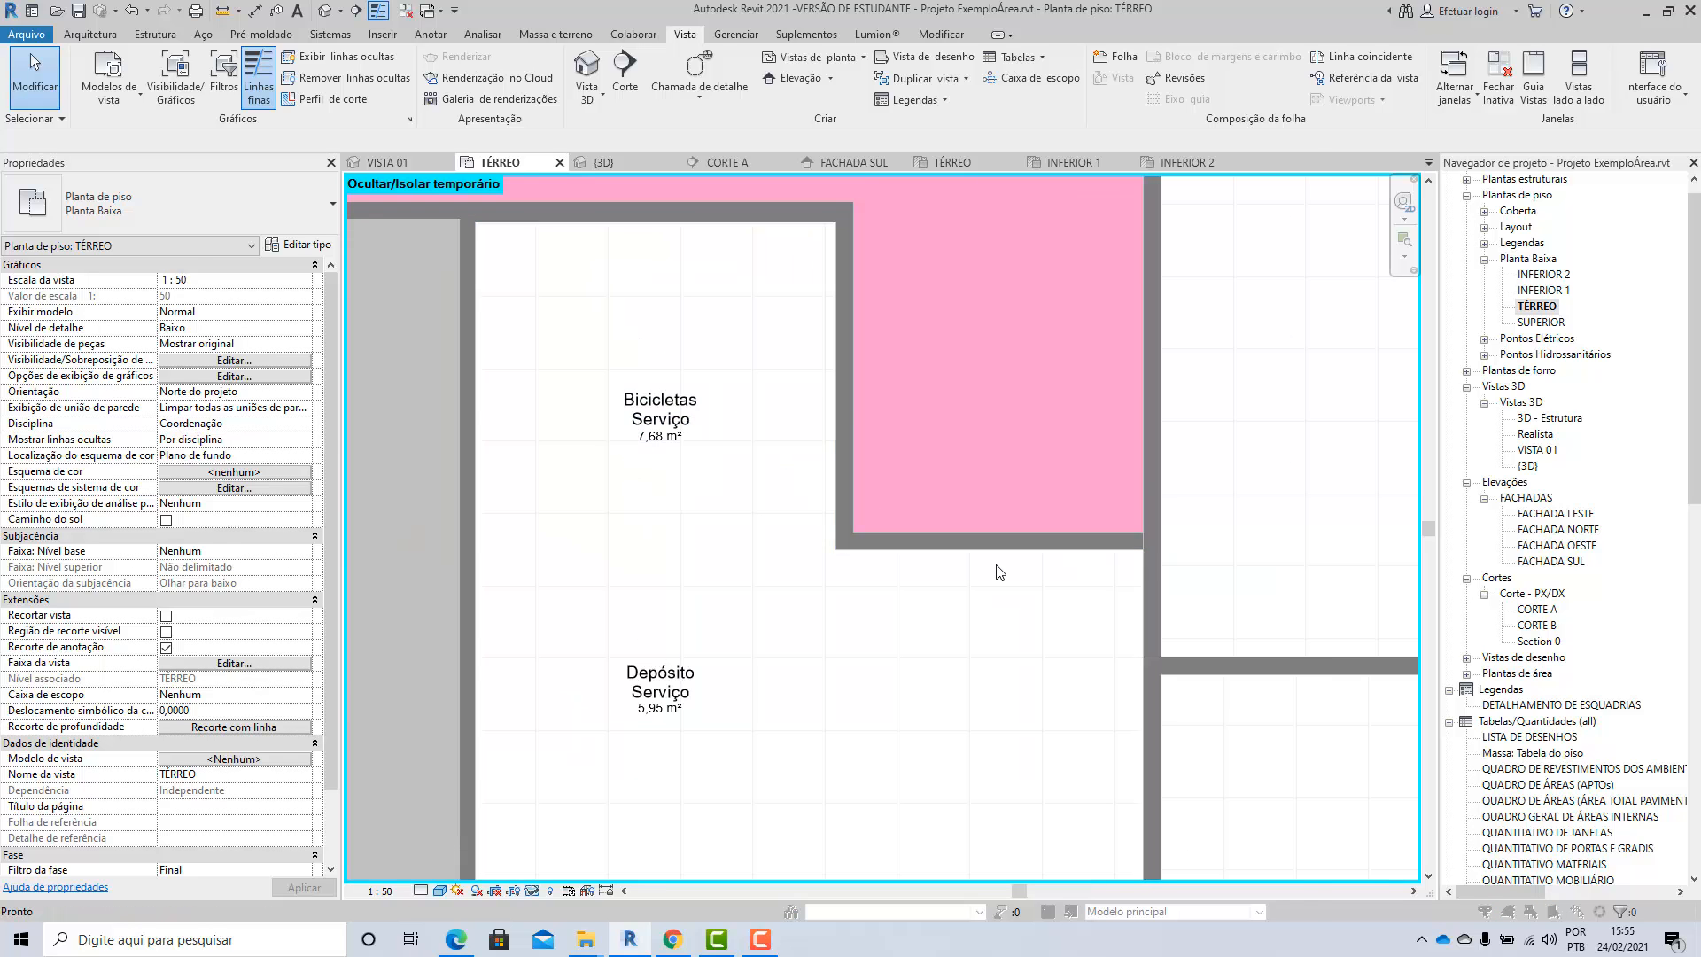
{"action": "key", "text": "v"}
{"action": "key", "text": "g"}
{"action": "left_click_drag", "start_coordinate": [421, 158], "coordinate": [1137, 122]}
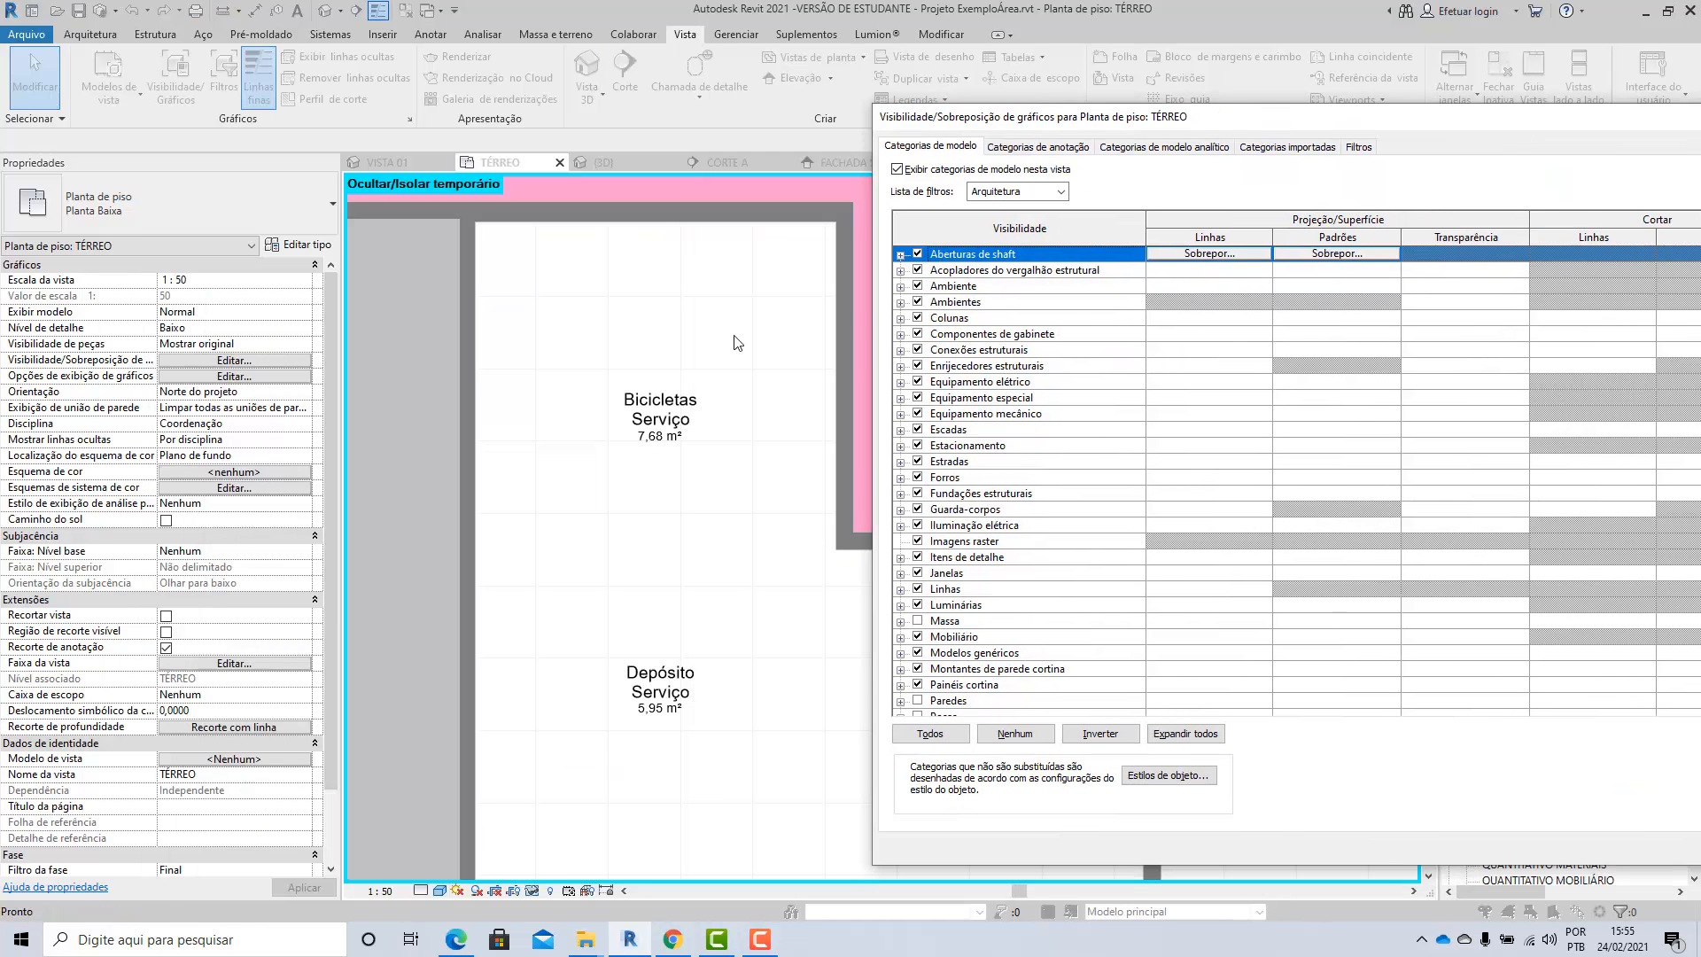
{"action": "left_click_drag", "start_coordinate": [1262, 133], "coordinate": [1140, 131]}
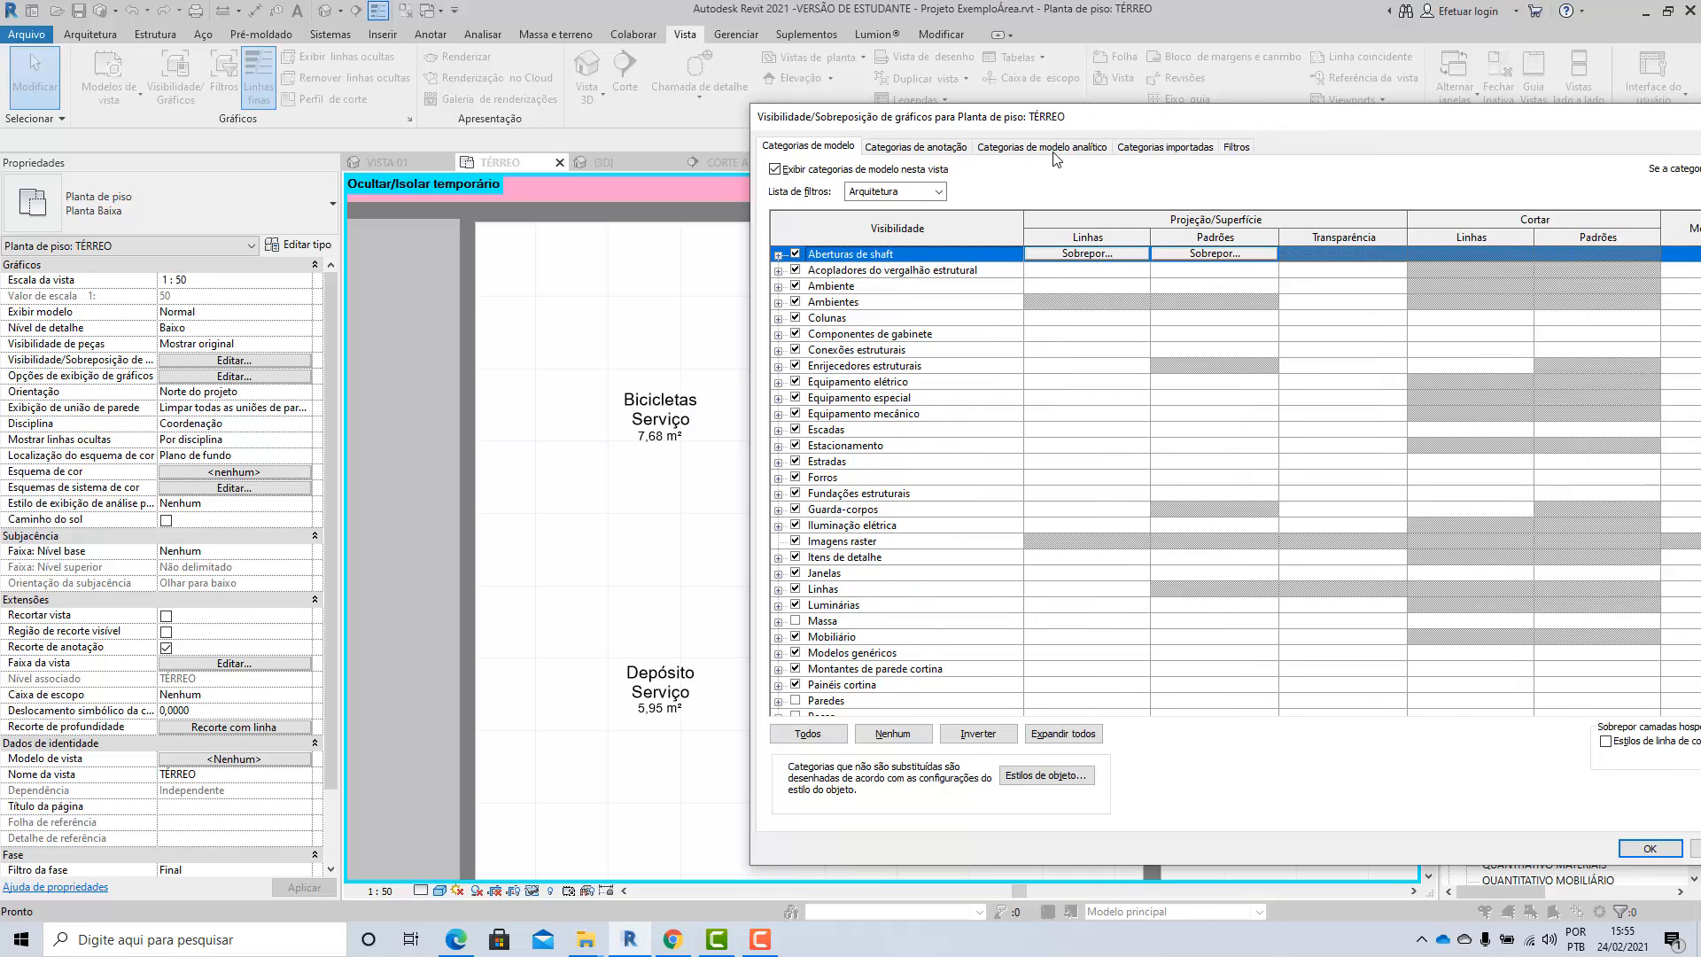
{"action": "left_click", "coordinate": [918, 147]}
{"action": "scroll", "coordinate": [913, 514], "scroll_direction": "down", "scroll_amount": 2}
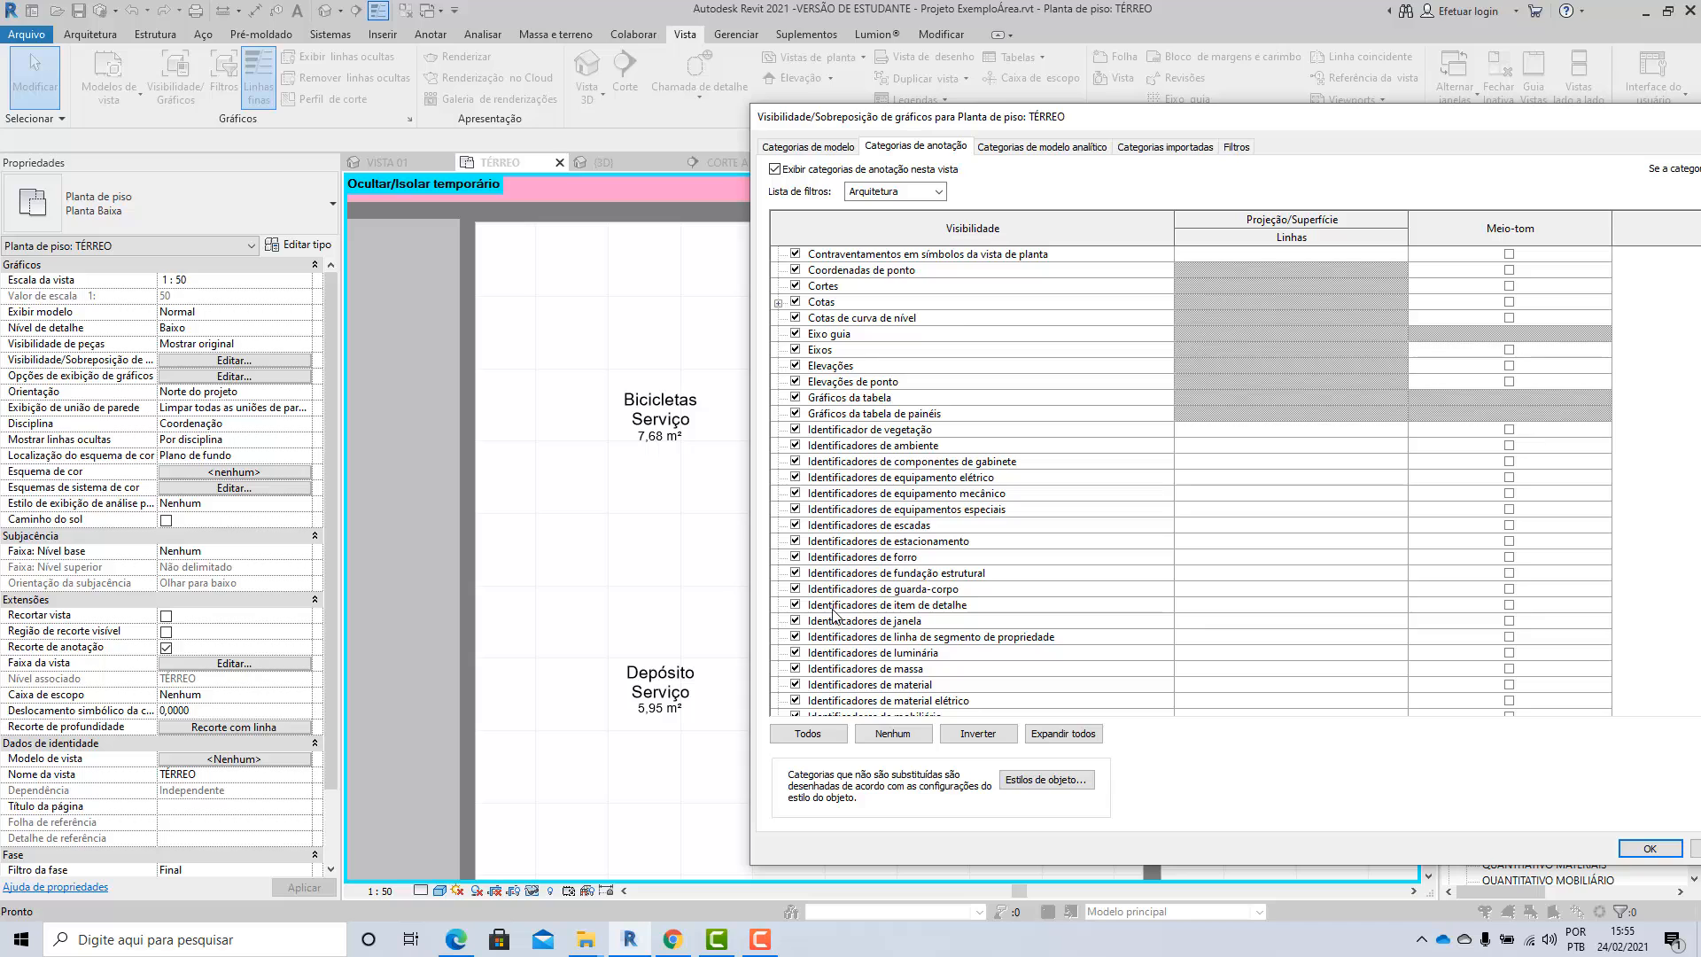
{"action": "left_click", "coordinate": [796, 446]}
{"action": "left_click_drag", "start_coordinate": [1077, 129], "coordinate": [806, 68]}
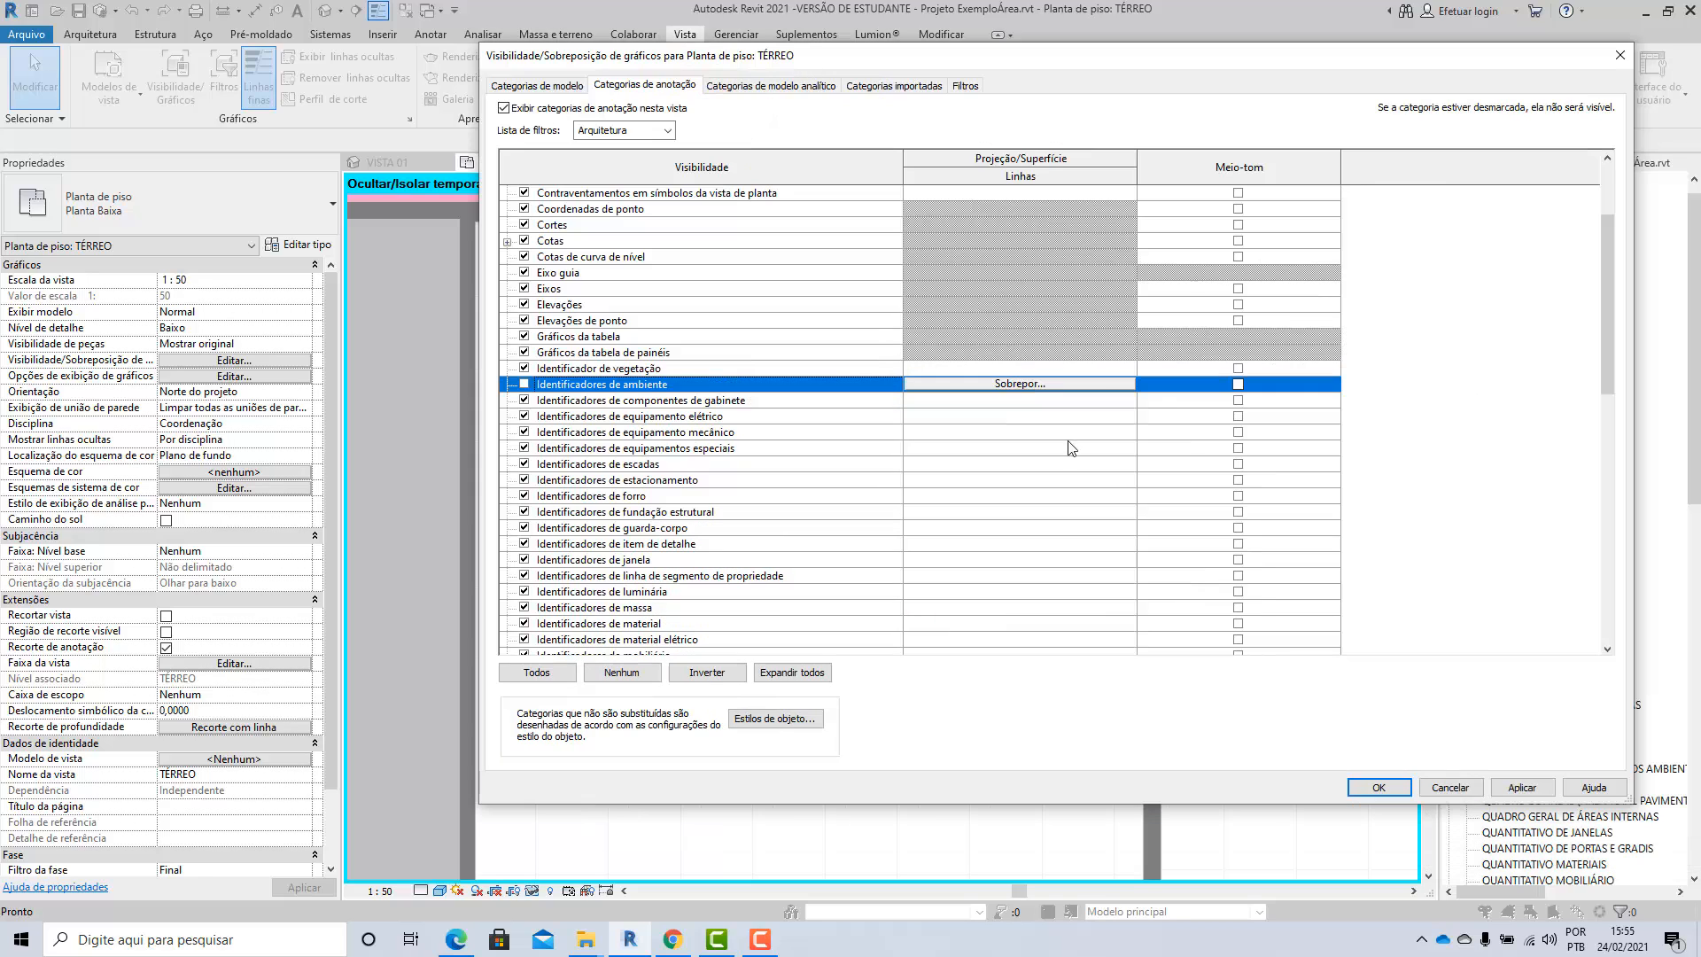
{"action": "left_click", "coordinate": [1379, 787]}
Step: Place a tagged room in the southernmost space of the building, cancel the redundant room in the central space and end room placement
{"action": "scroll", "coordinate": [568, 592], "scroll_direction": "down", "scroll_amount": 4}
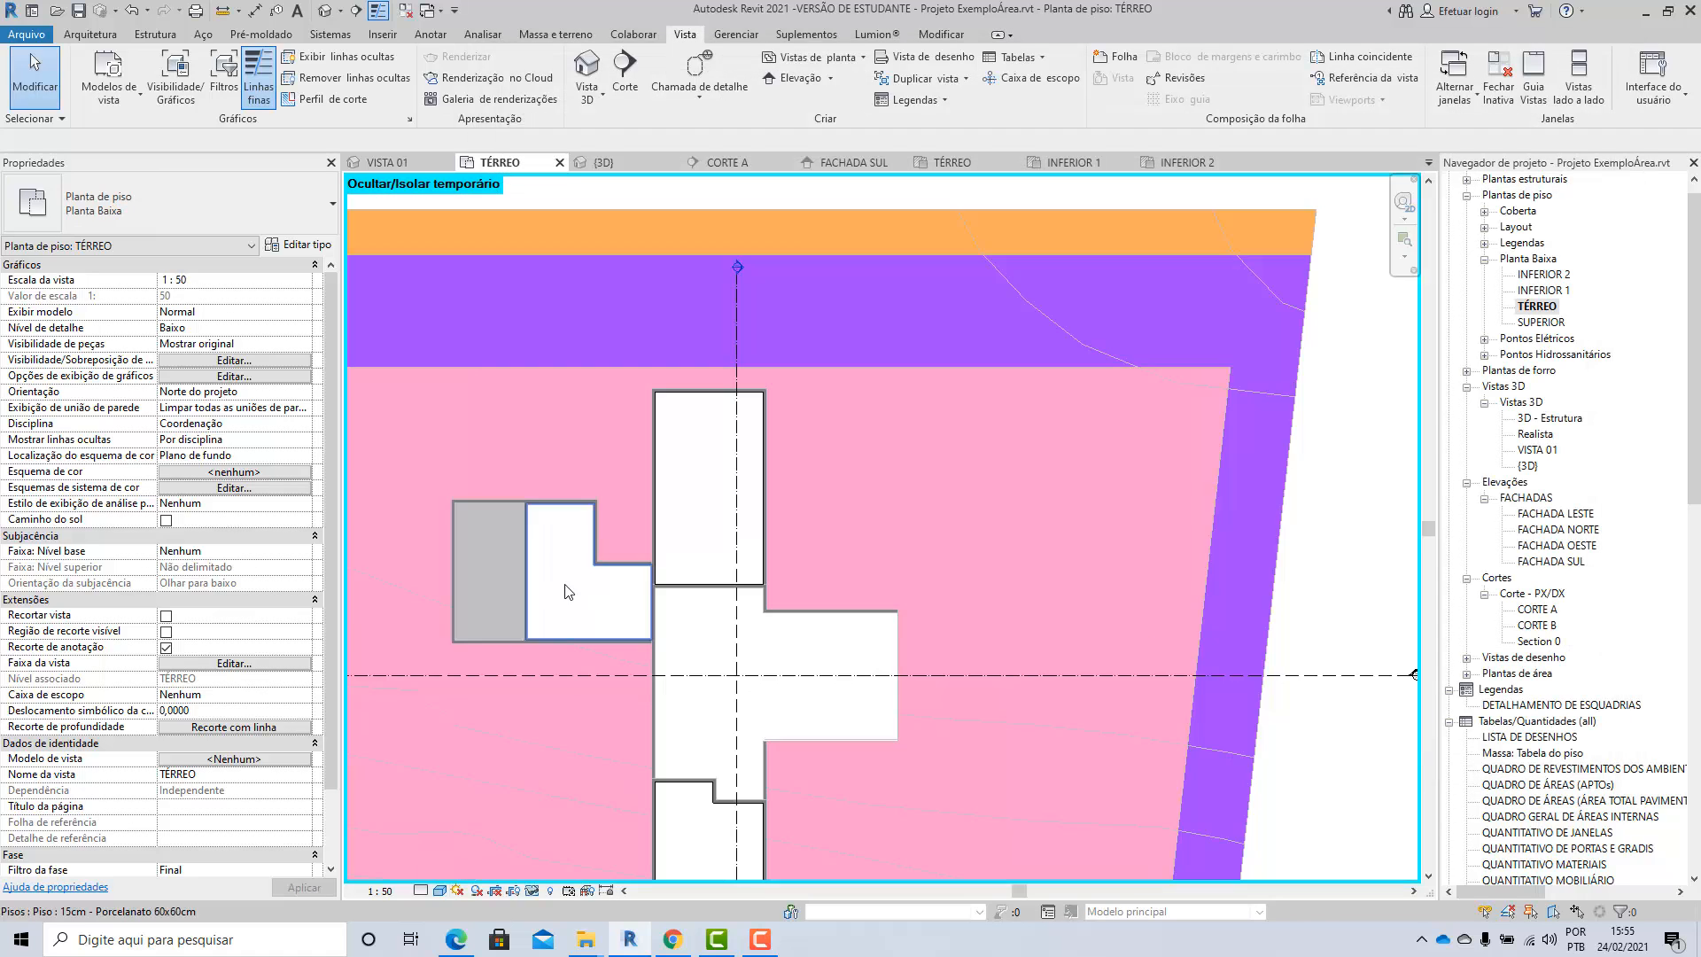
{"action": "scroll", "coordinate": [618, 431], "scroll_direction": "down", "scroll_amount": 3}
{"action": "left_click", "coordinate": [71, 35]}
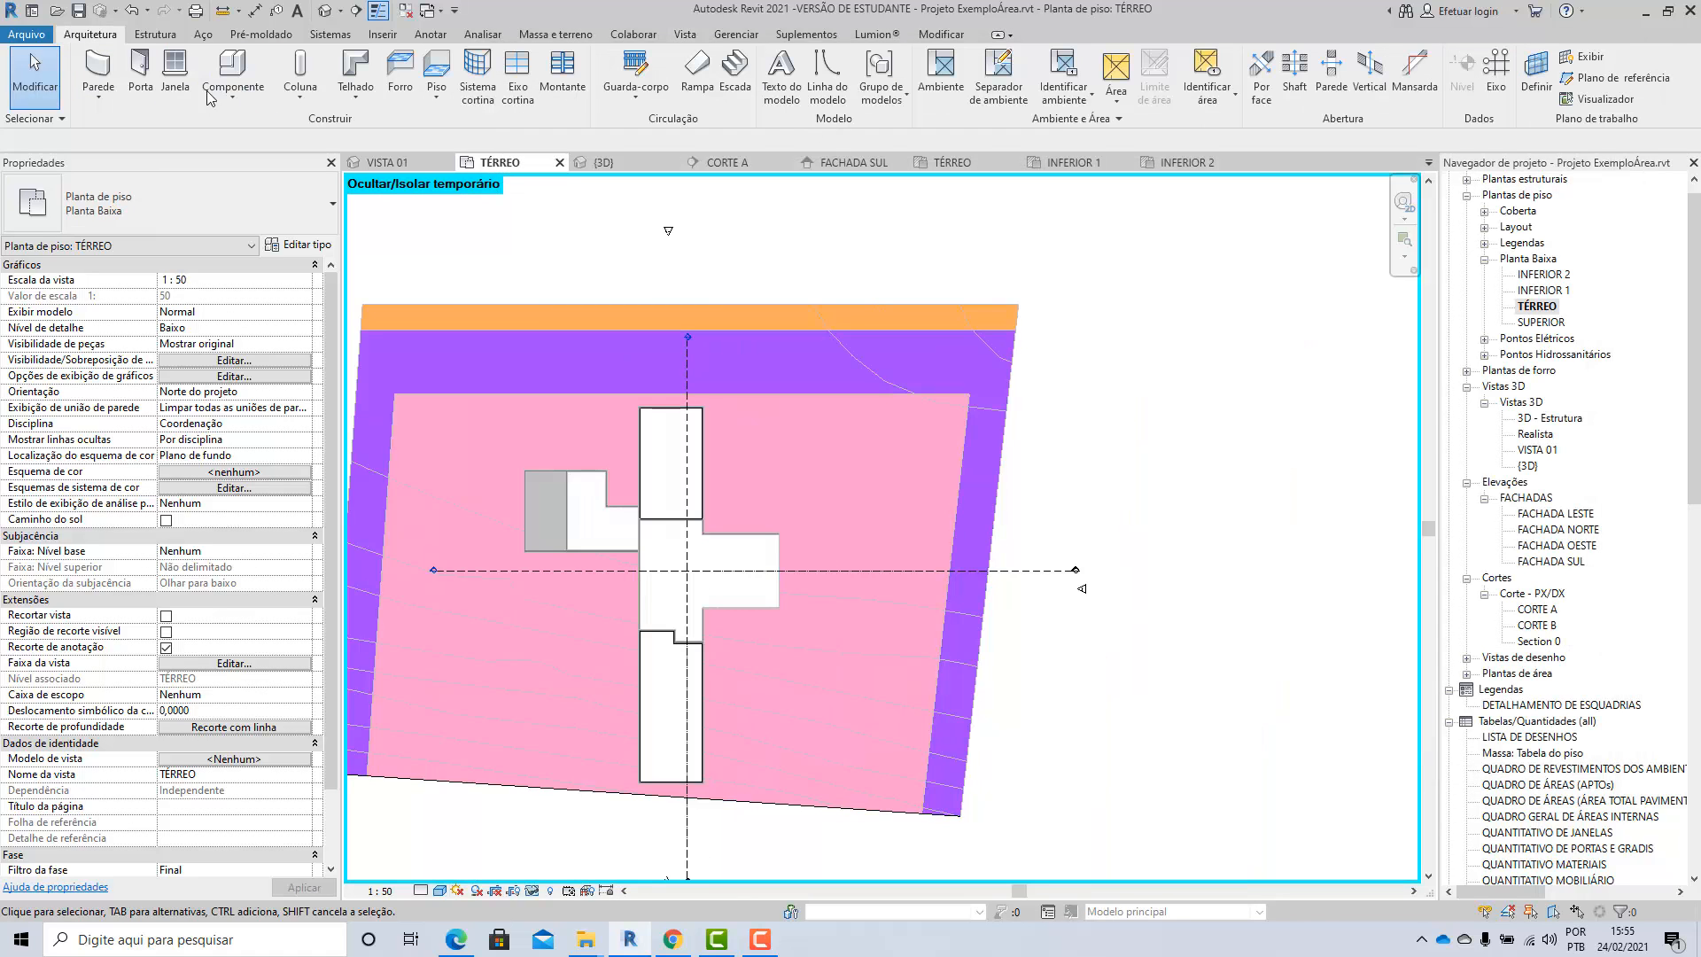
{"action": "left_click", "coordinate": [941, 71]}
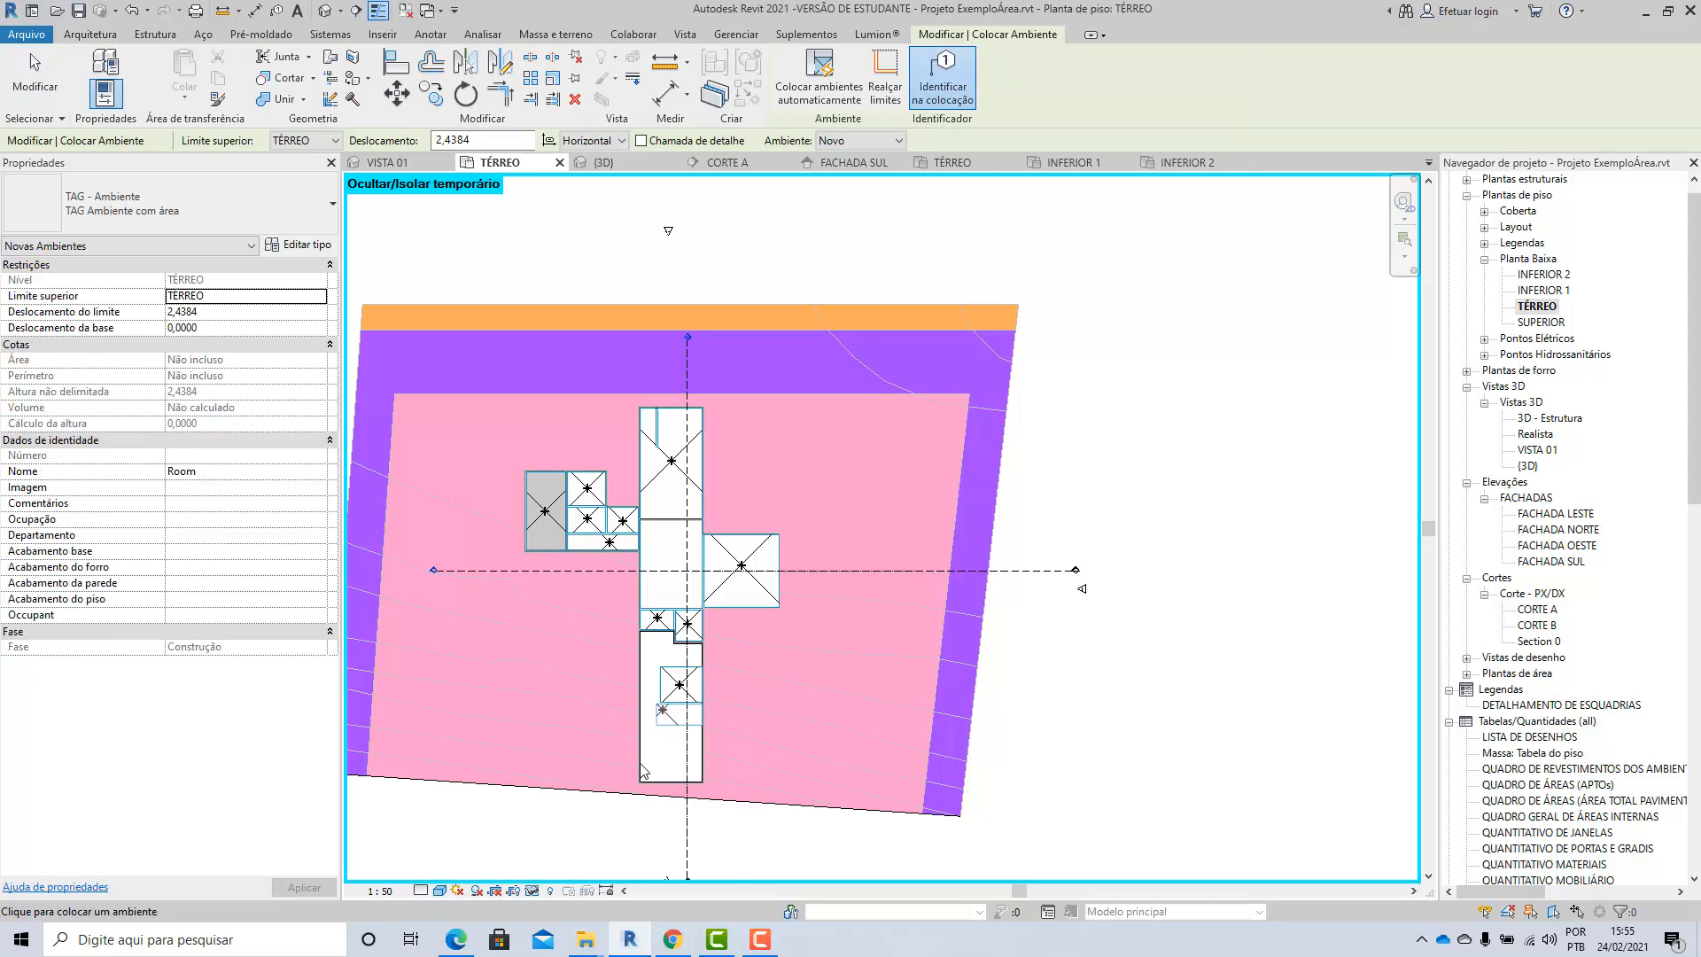
{"action": "scroll", "coordinate": [651, 735], "scroll_direction": "up", "scroll_amount": 3}
{"action": "left_click", "coordinate": [686, 441]}
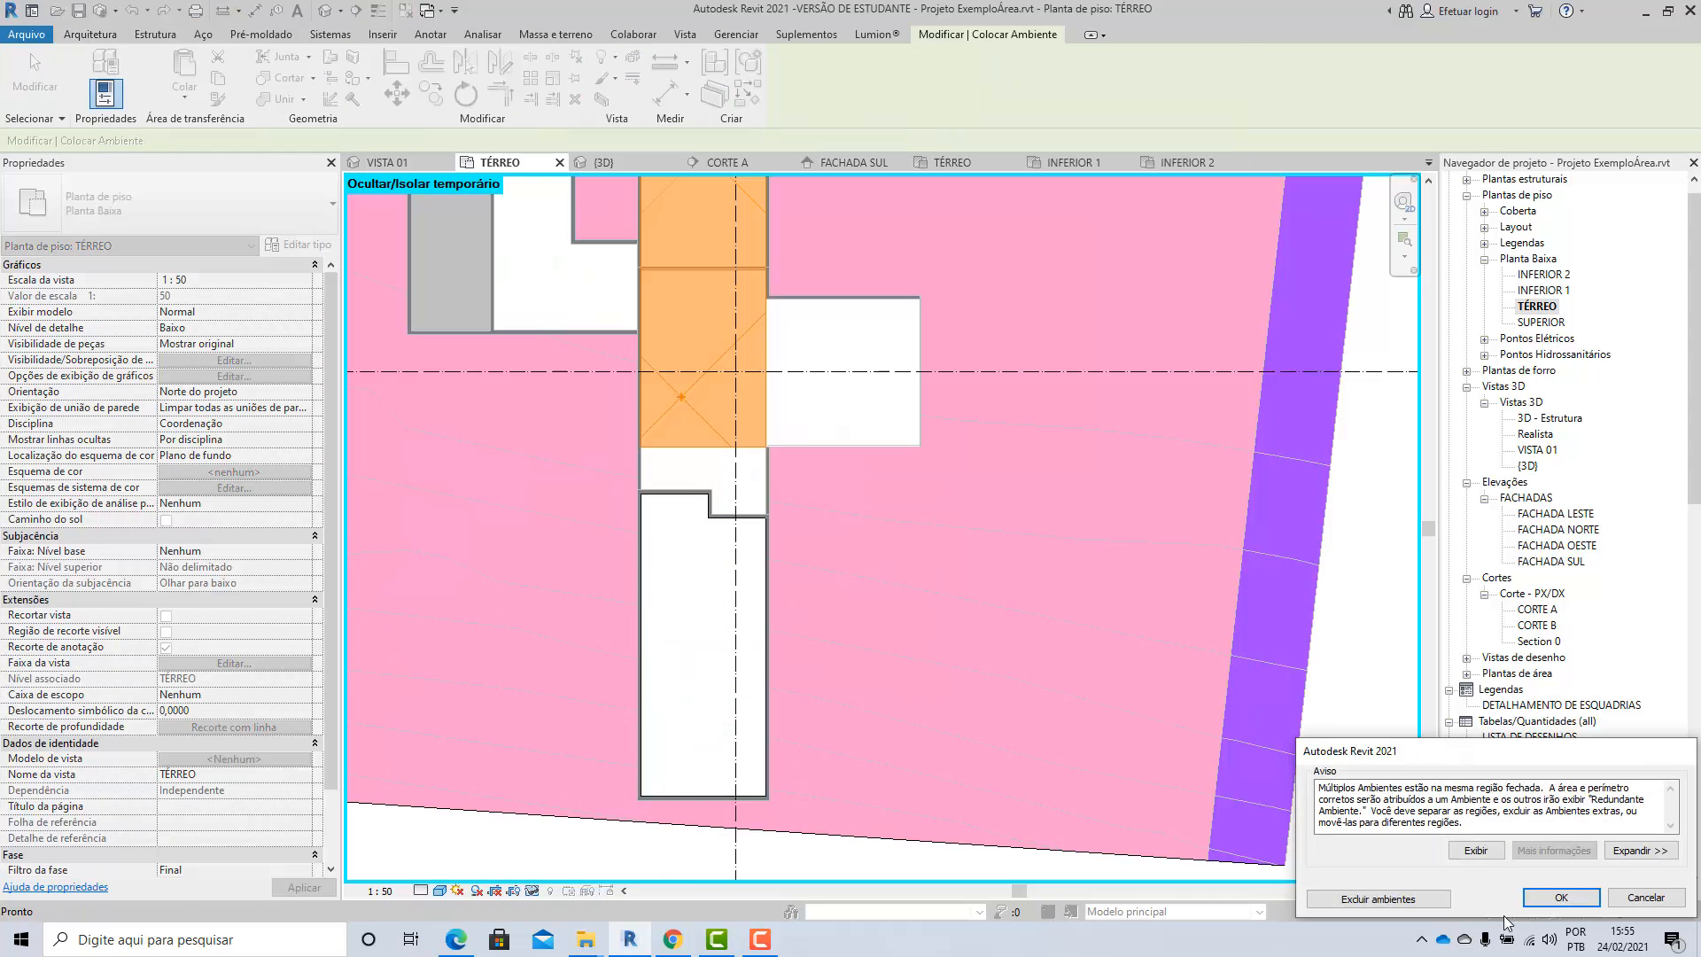
{"action": "left_click", "coordinate": [1645, 897]}
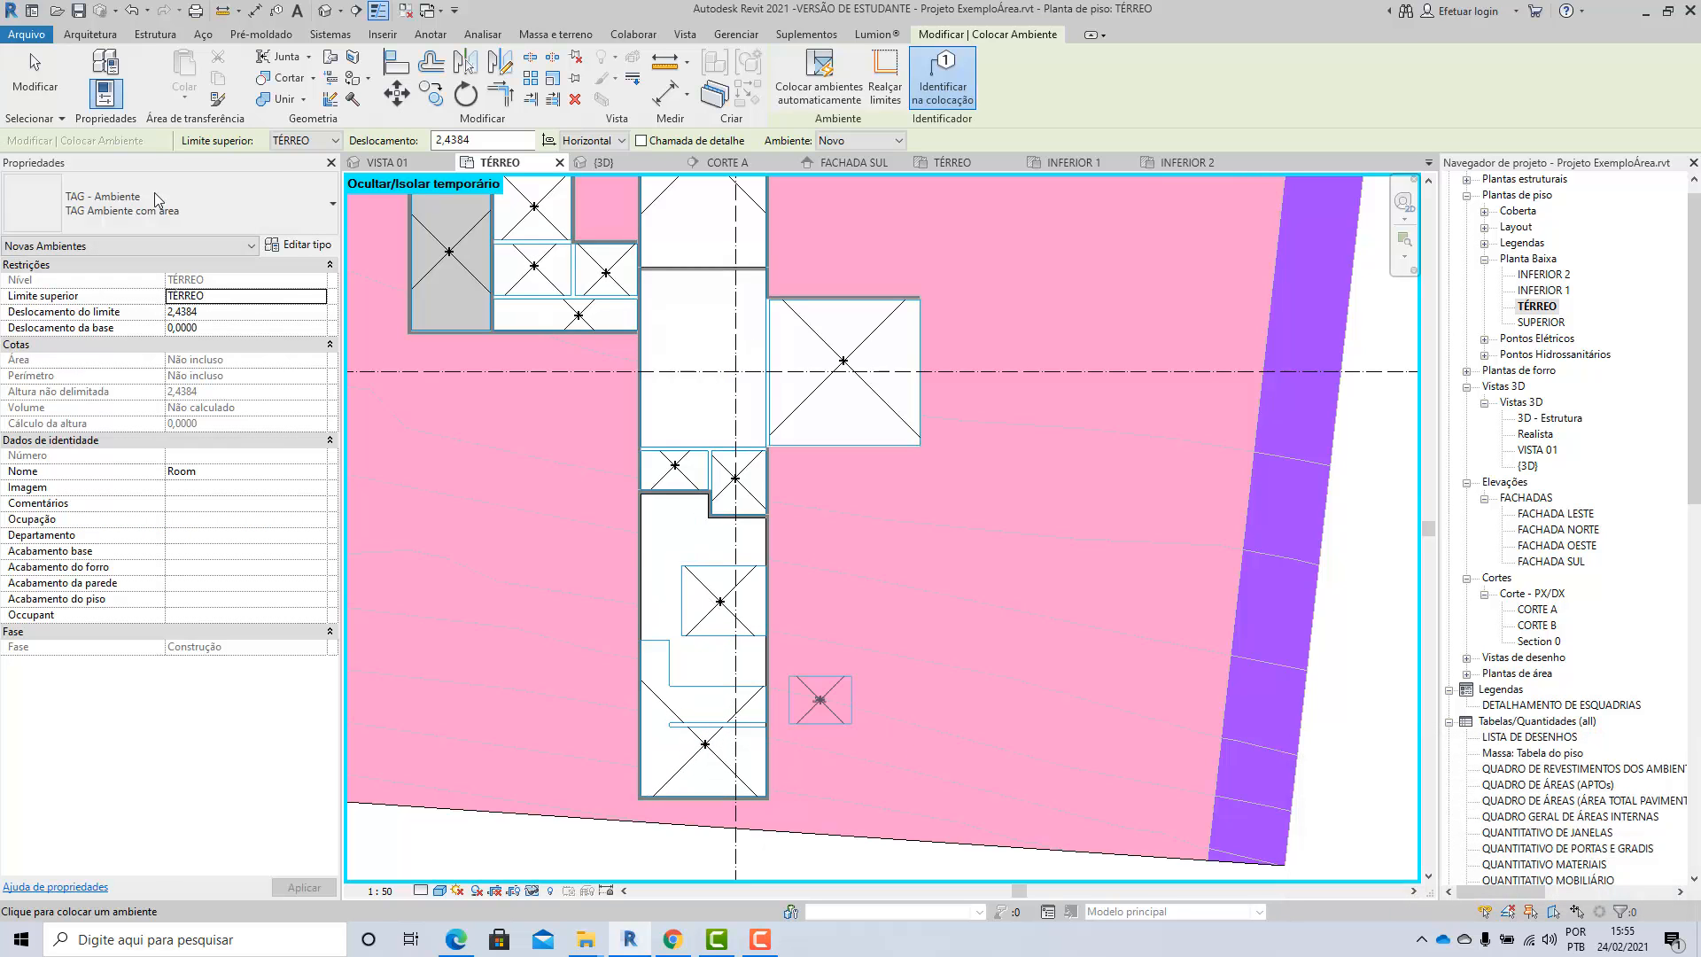
{"action": "left_click", "coordinate": [36, 80]}
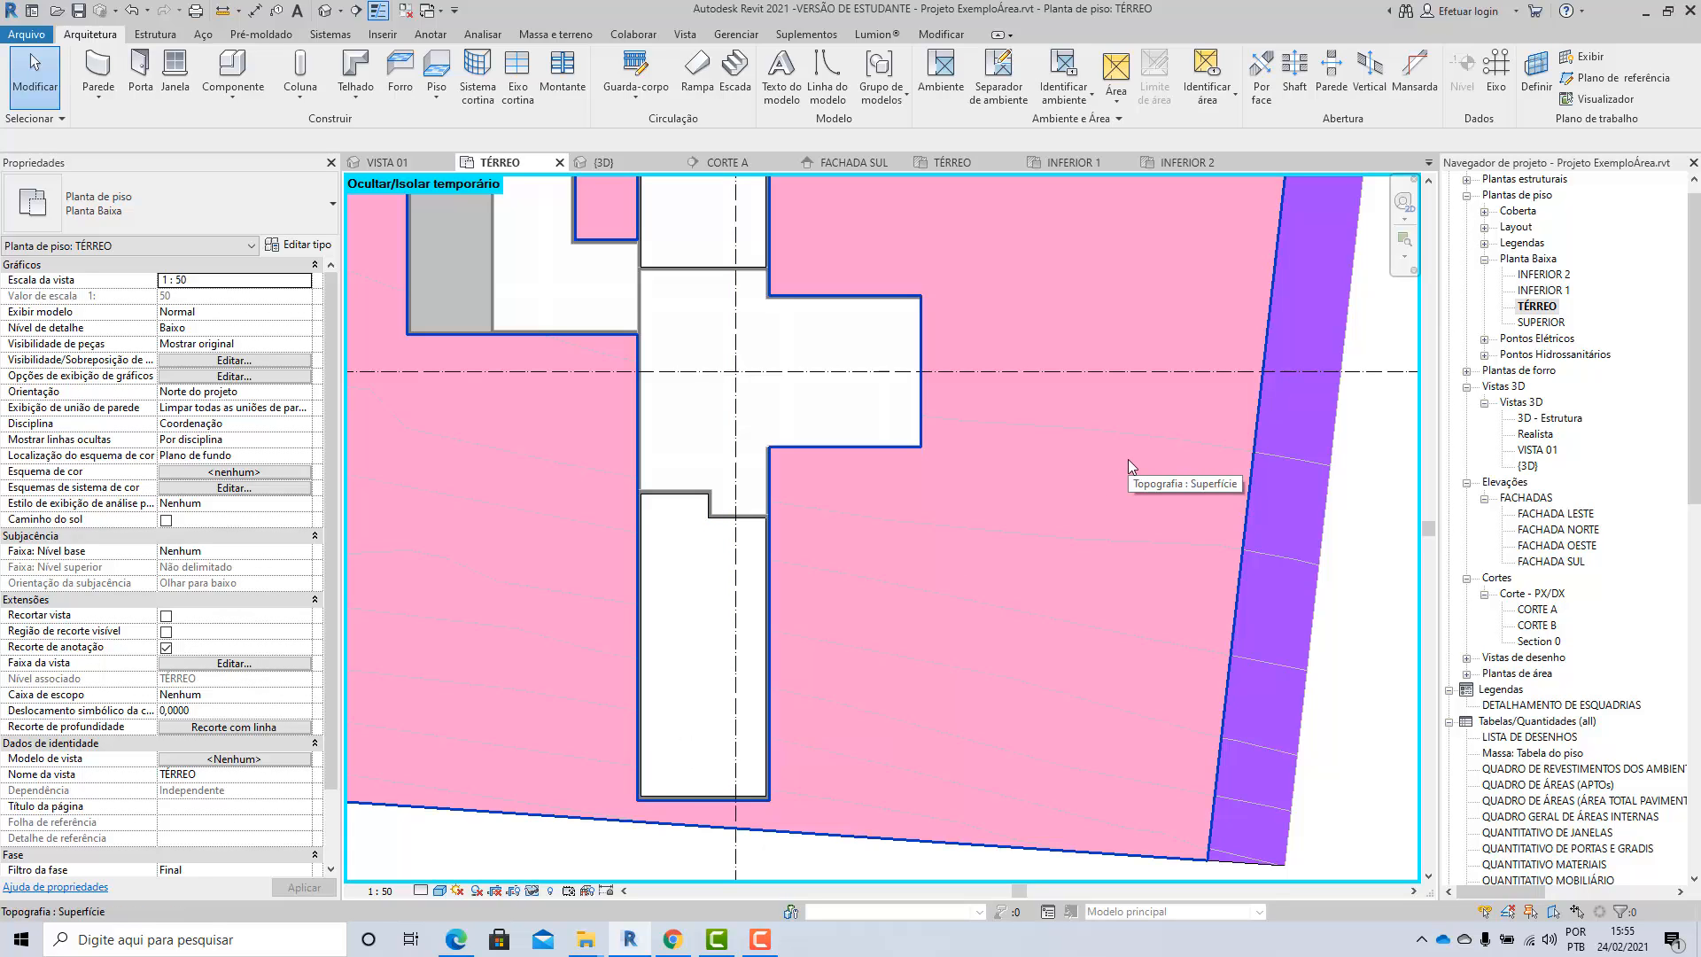
Step: Turn the Identificadores de ambiente annotation category back on in the TÉRREO floor plan and inspect the room tags
{"action": "key", "text": "v"}
{"action": "key", "text": "g"}
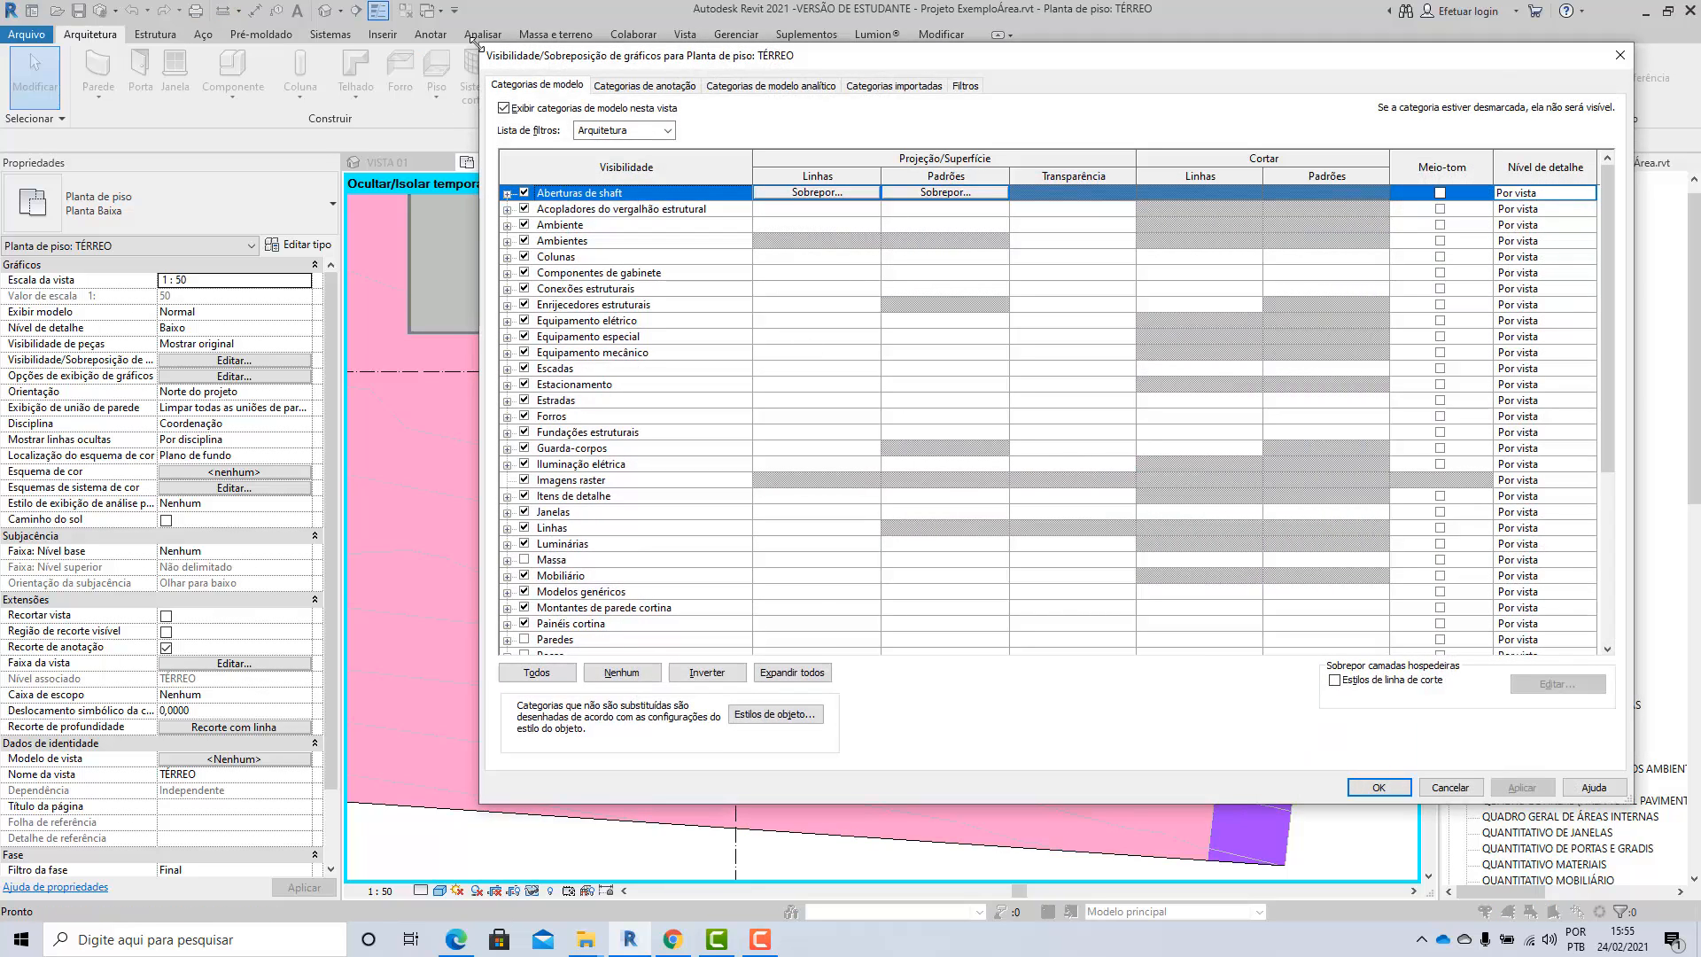
{"action": "left_click", "coordinate": [645, 85]}
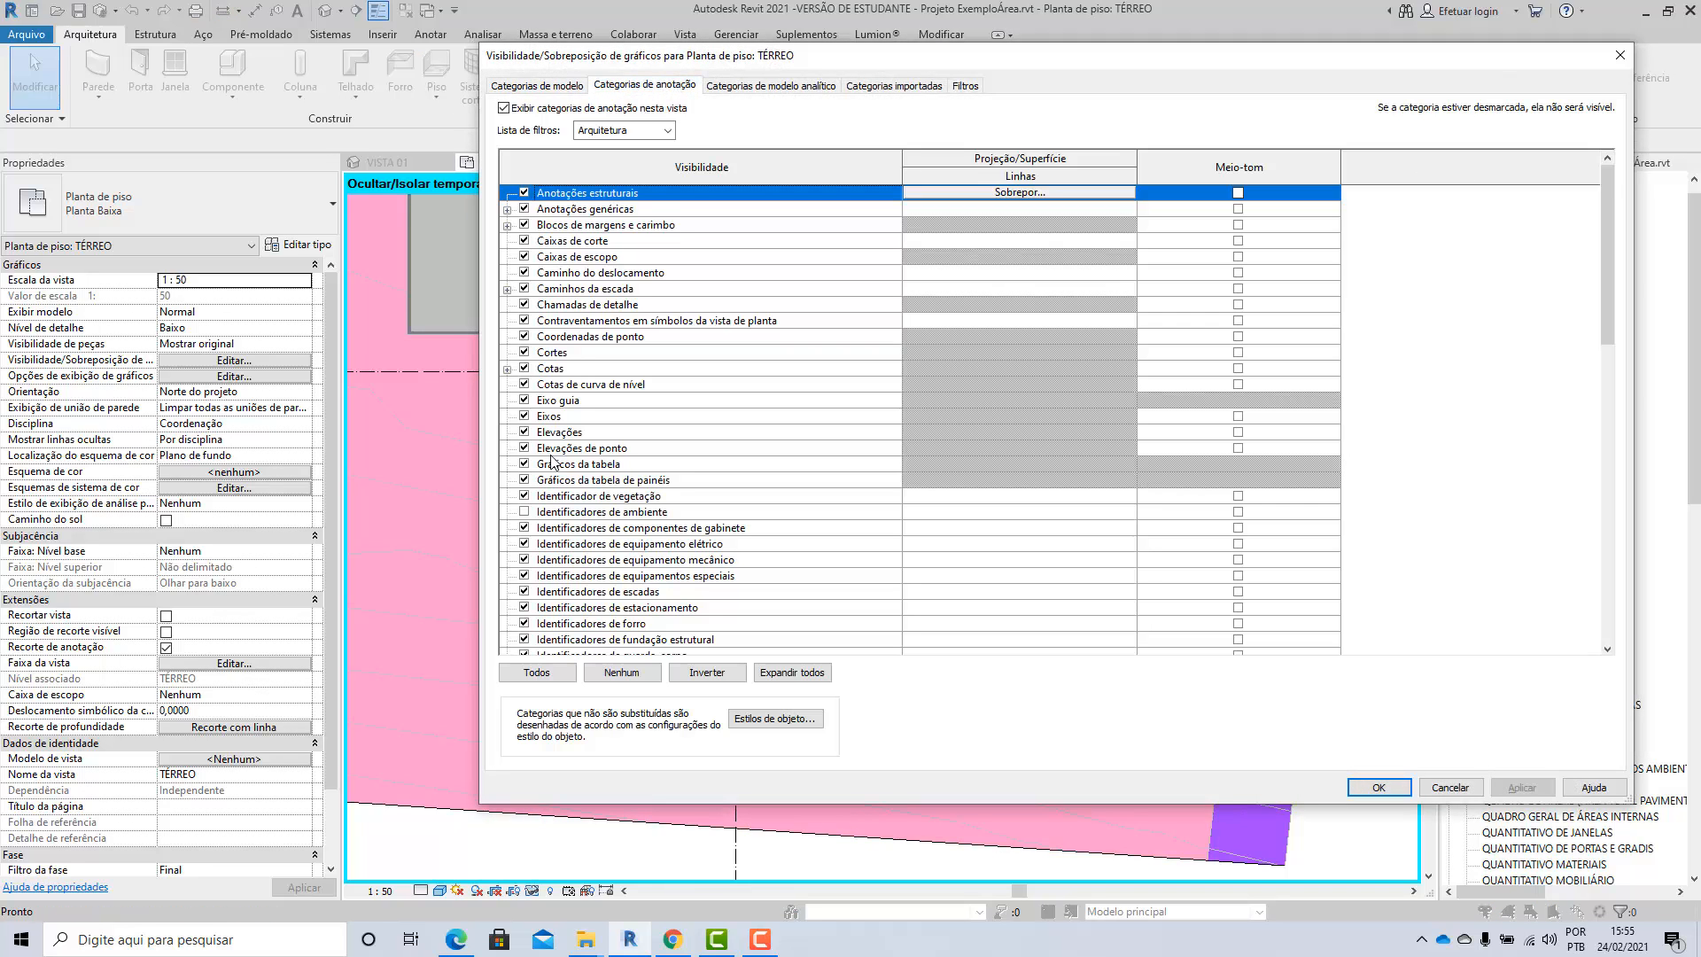
{"action": "left_click", "coordinate": [524, 513]}
{"action": "left_click", "coordinate": [1378, 787]}
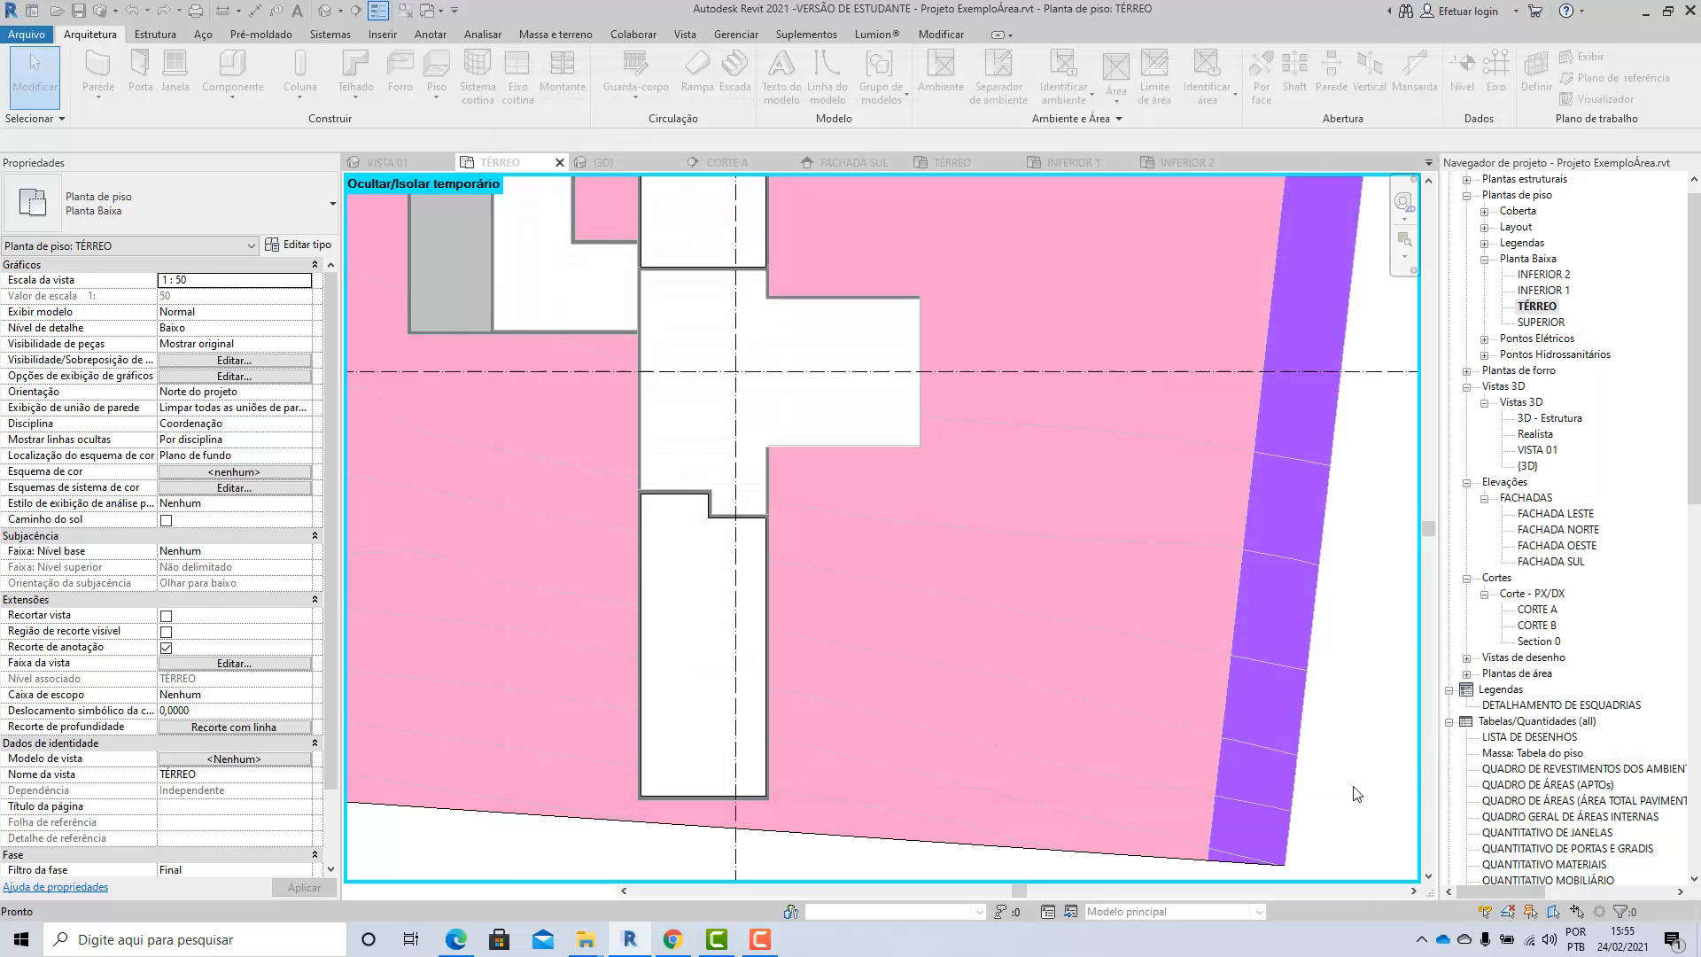
{"action": "scroll", "coordinate": [767, 694], "scroll_direction": "up", "scroll_amount": 5}
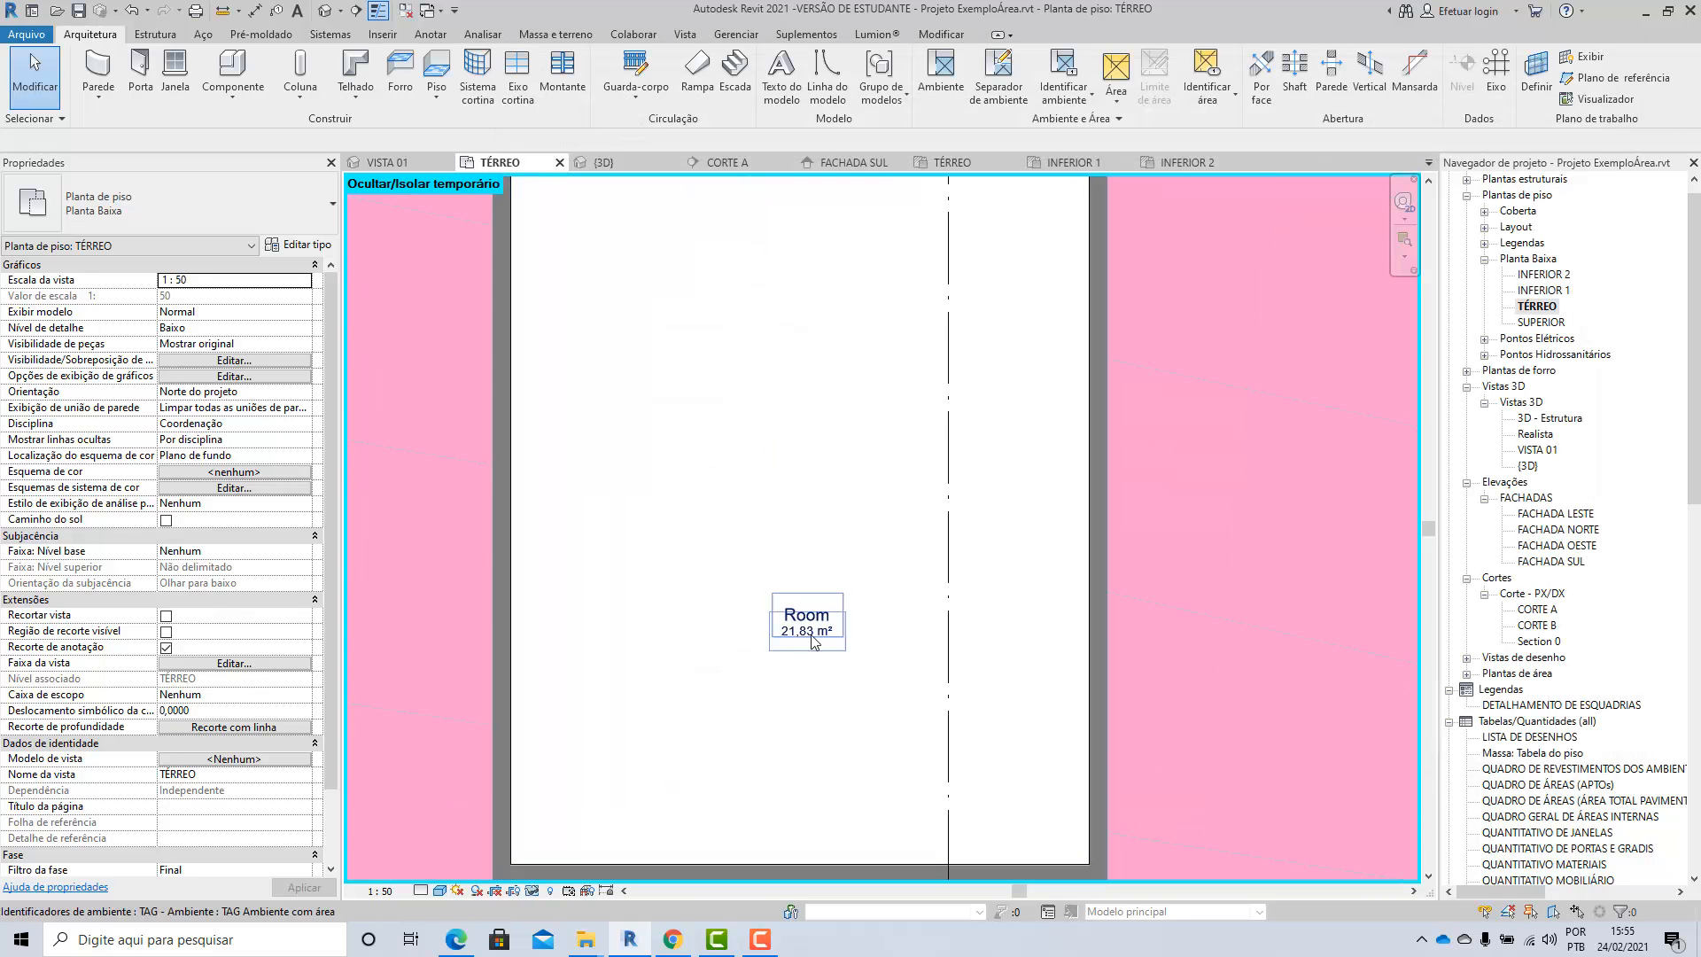
{"action": "scroll", "coordinate": [749, 665], "scroll_direction": "down", "scroll_amount": 6}
{"action": "scroll", "coordinate": [691, 666], "scroll_direction": "down", "scroll_amount": 5}
{"action": "scroll", "coordinate": [695, 335], "scroll_direction": "up", "scroll_amount": 4}
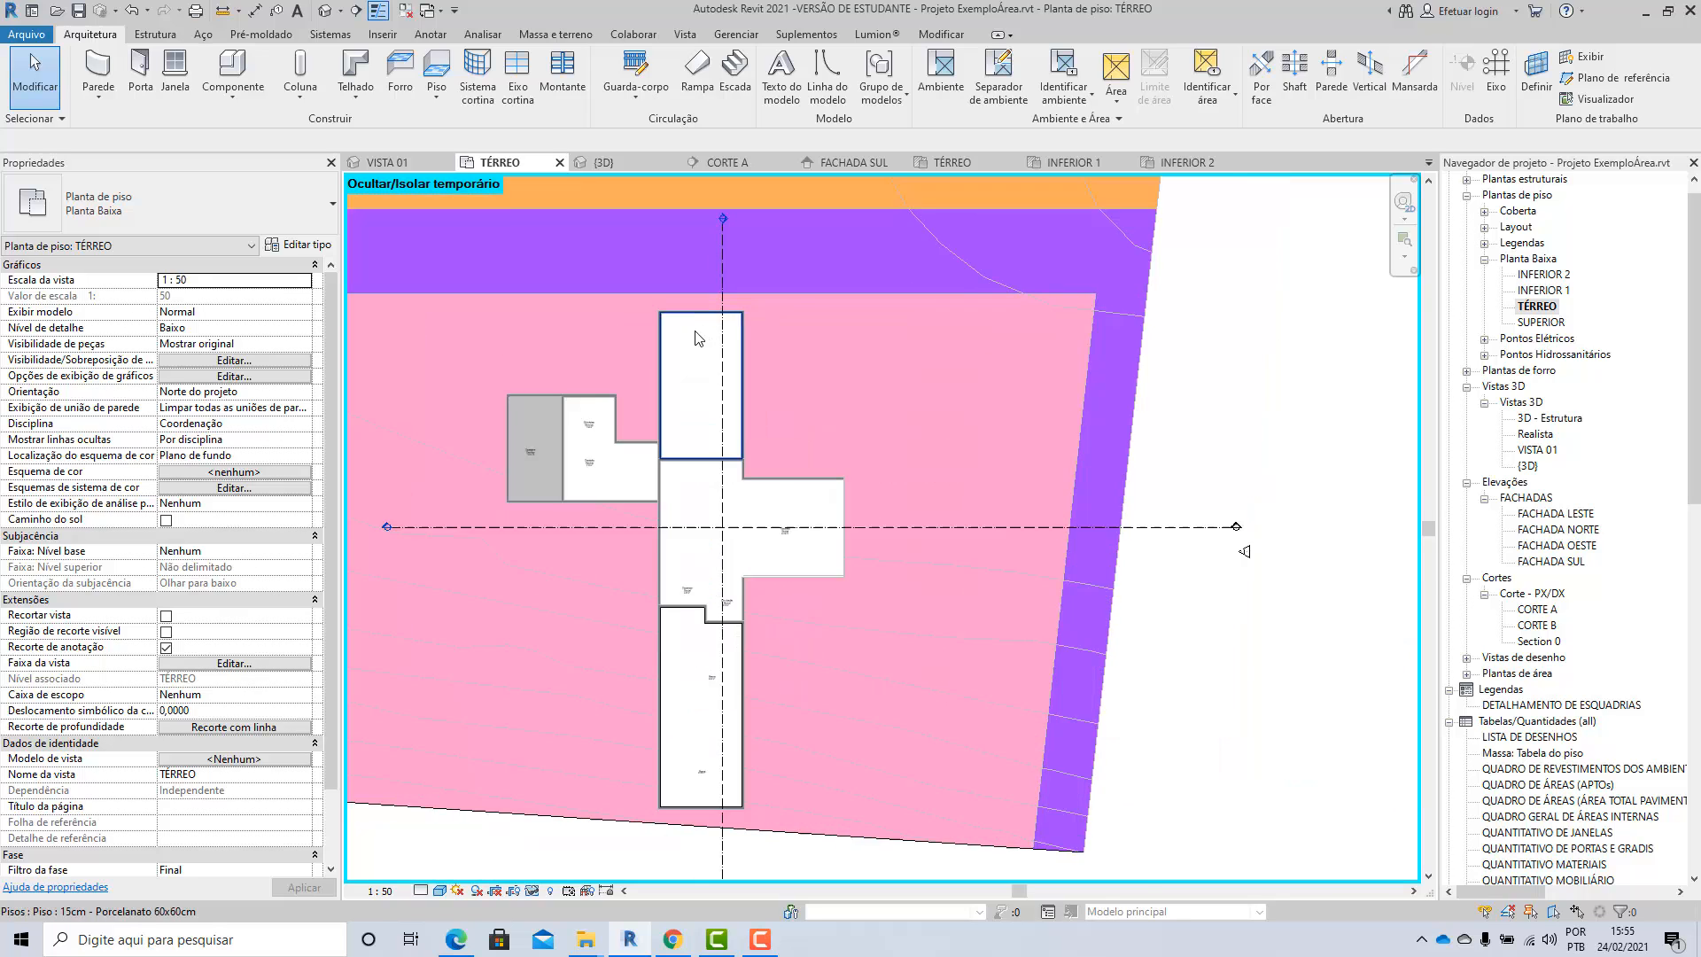
{"action": "scroll", "coordinate": [539, 492], "scroll_direction": "up", "scroll_amount": 1}
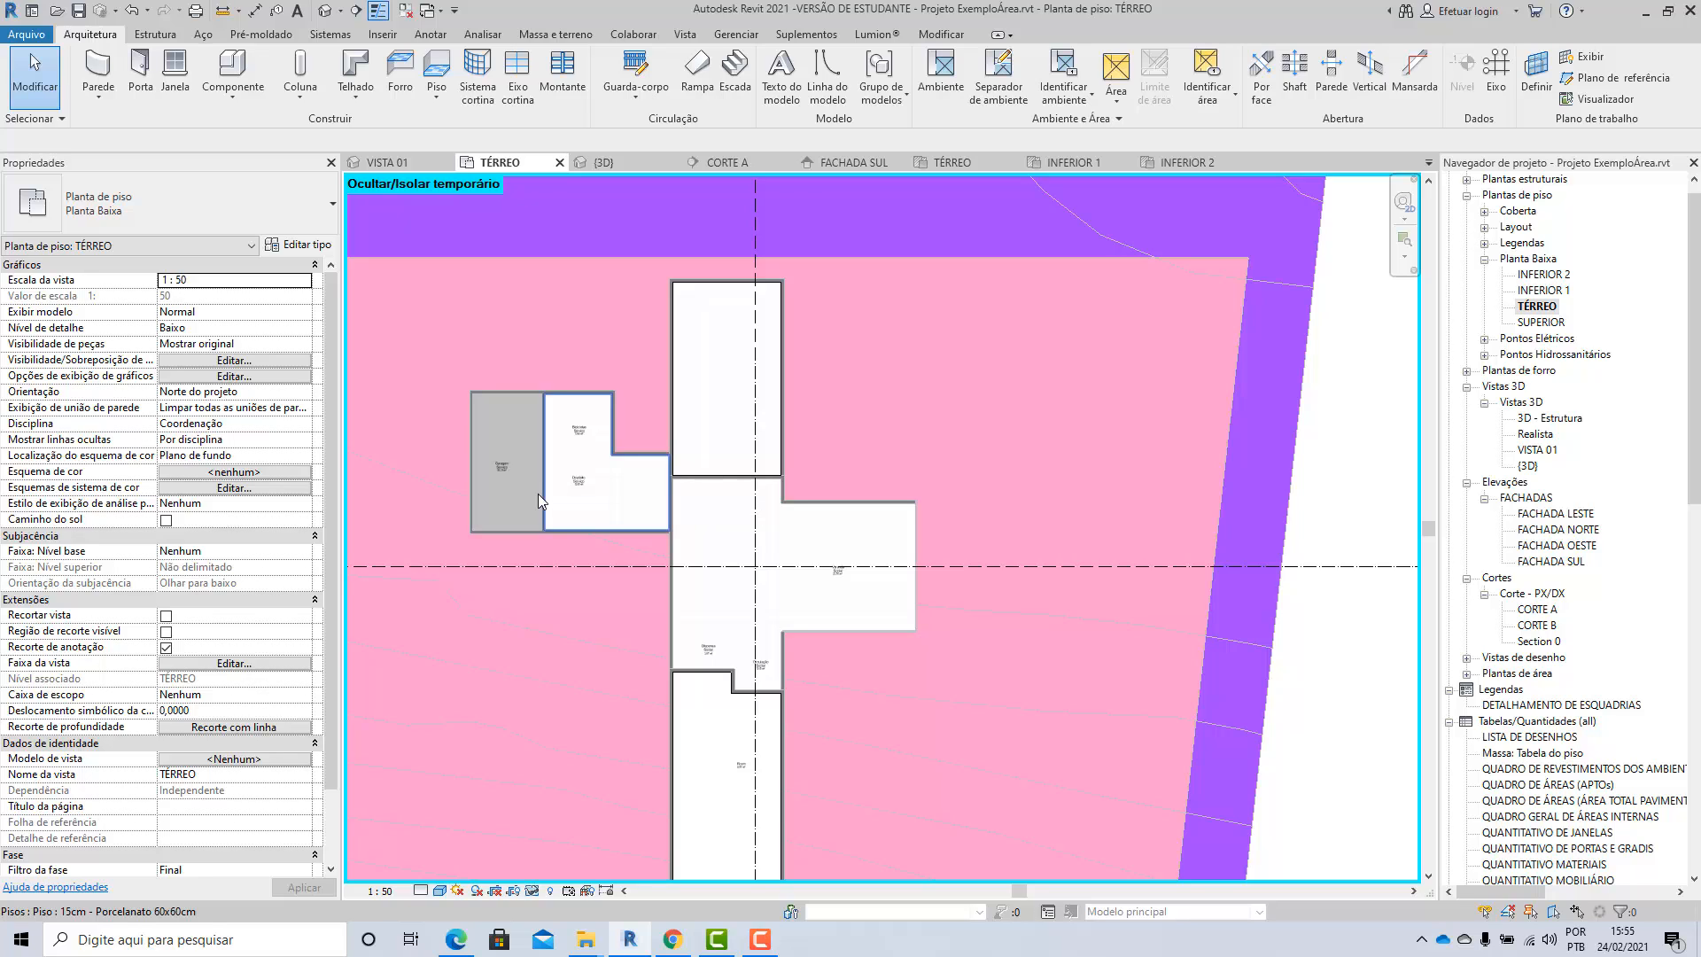
Step: Delete the room tag of the Garagem room in the TÉRREO floor plan
{"action": "scroll", "coordinate": [538, 496], "scroll_direction": "up", "scroll_amount": 5}
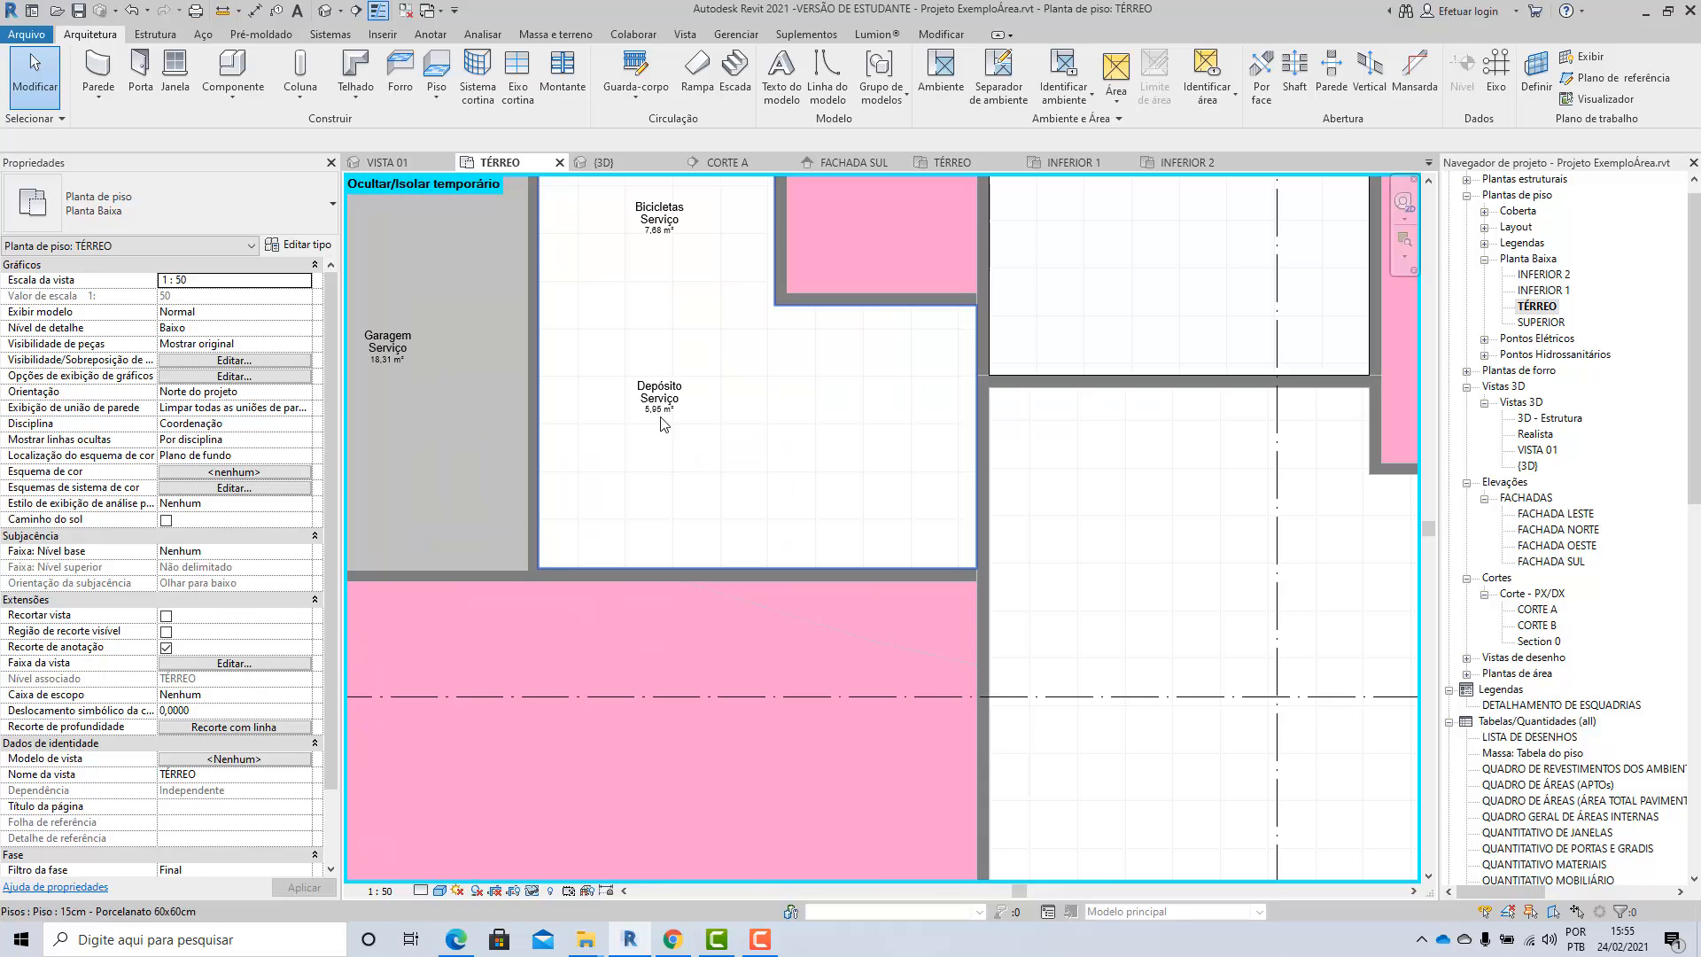
{"action": "left_click", "coordinate": [659, 394]}
{"action": "scroll", "coordinate": [1127, 558], "scroll_direction": "down", "scroll_amount": 2}
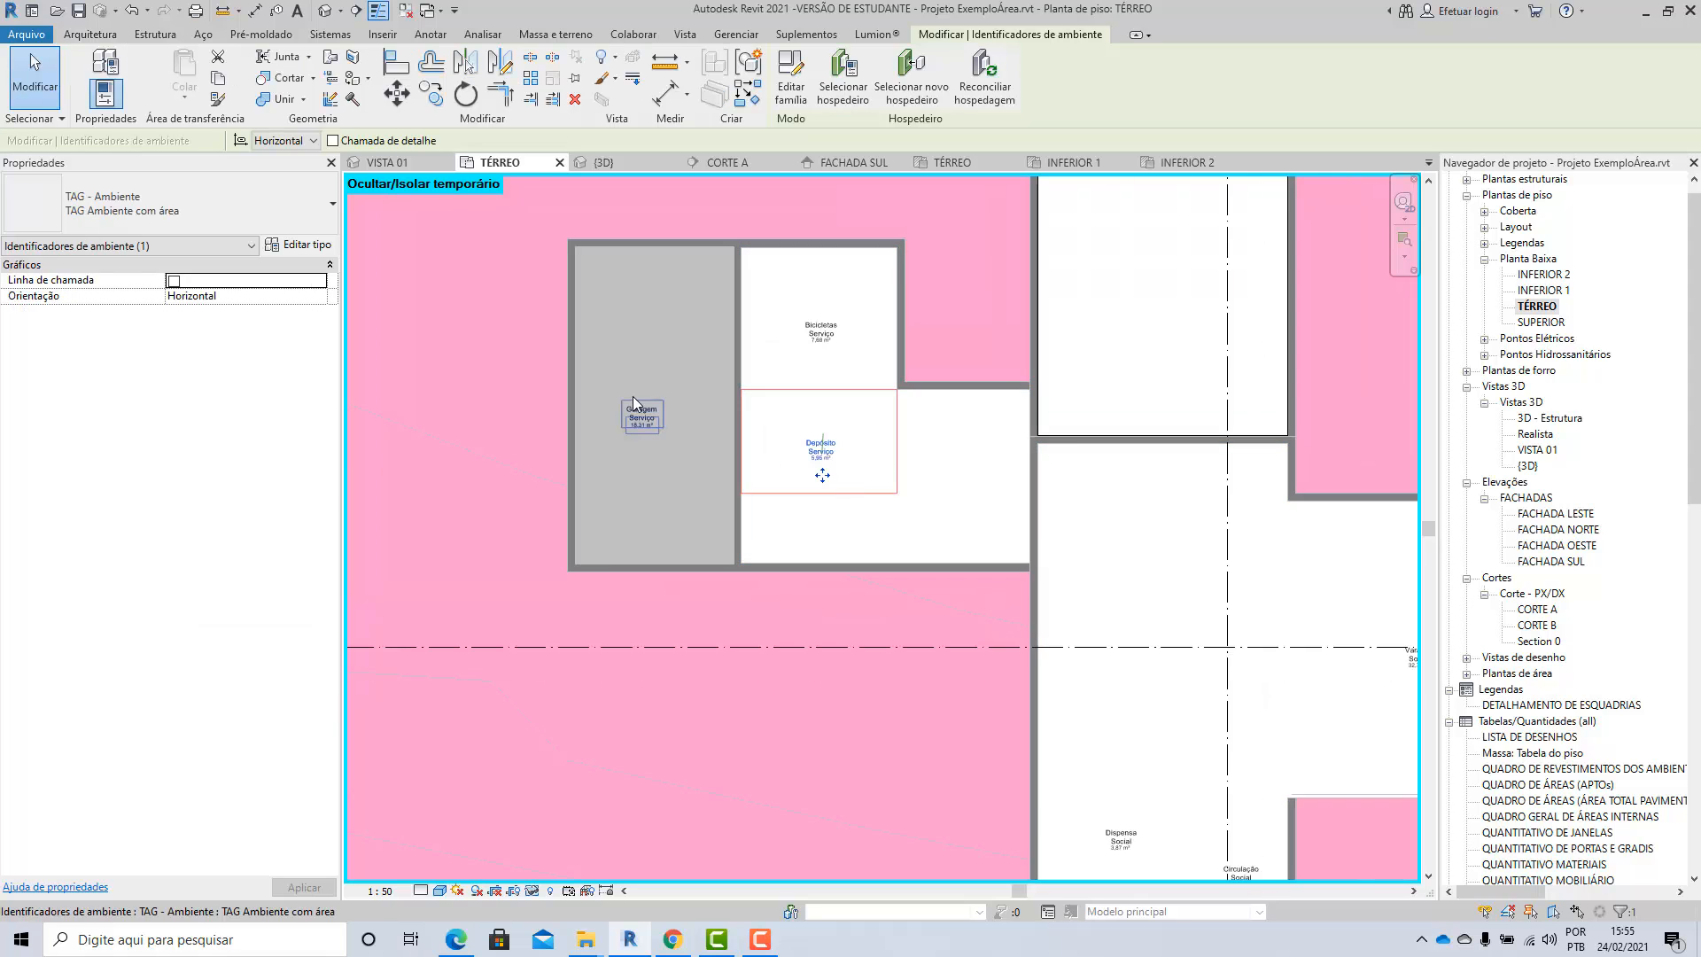
{"action": "scroll", "coordinate": [633, 396], "scroll_direction": "up", "scroll_amount": 3}
{"action": "left_click", "coordinate": [641, 432]}
{"action": "key", "text": "Delete"}
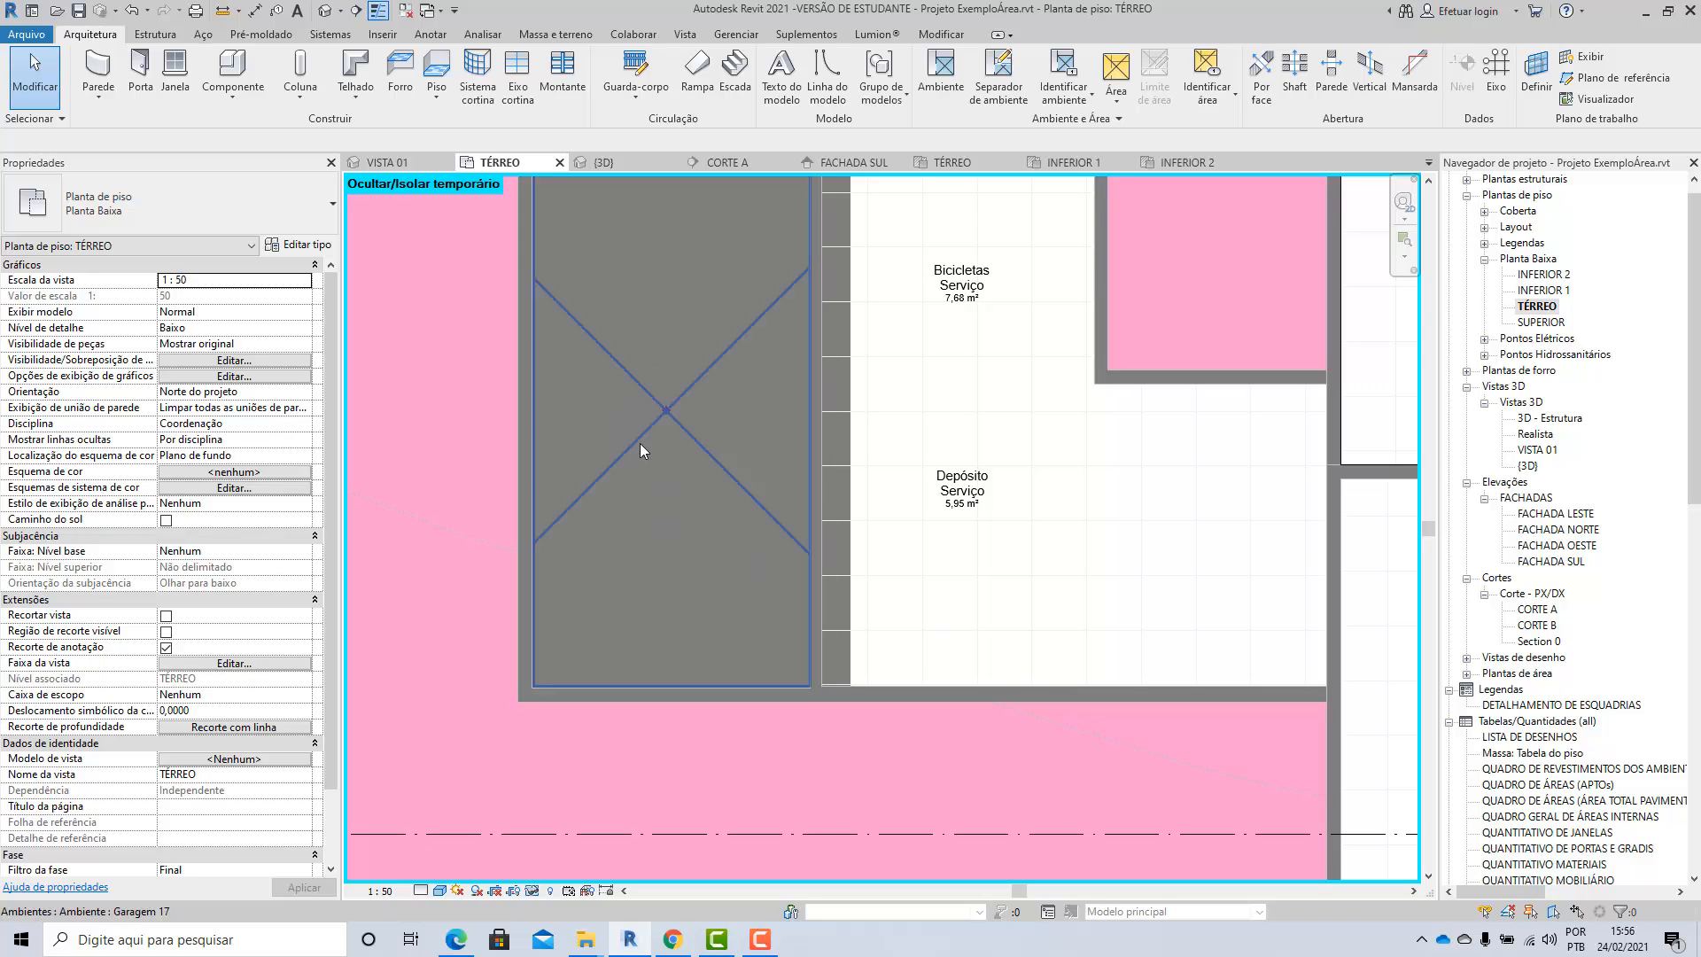
Step: Inspect the properties of the untagged Garagem room and of the concrete floor beneath it
{"action": "left_click", "coordinate": [640, 445]}
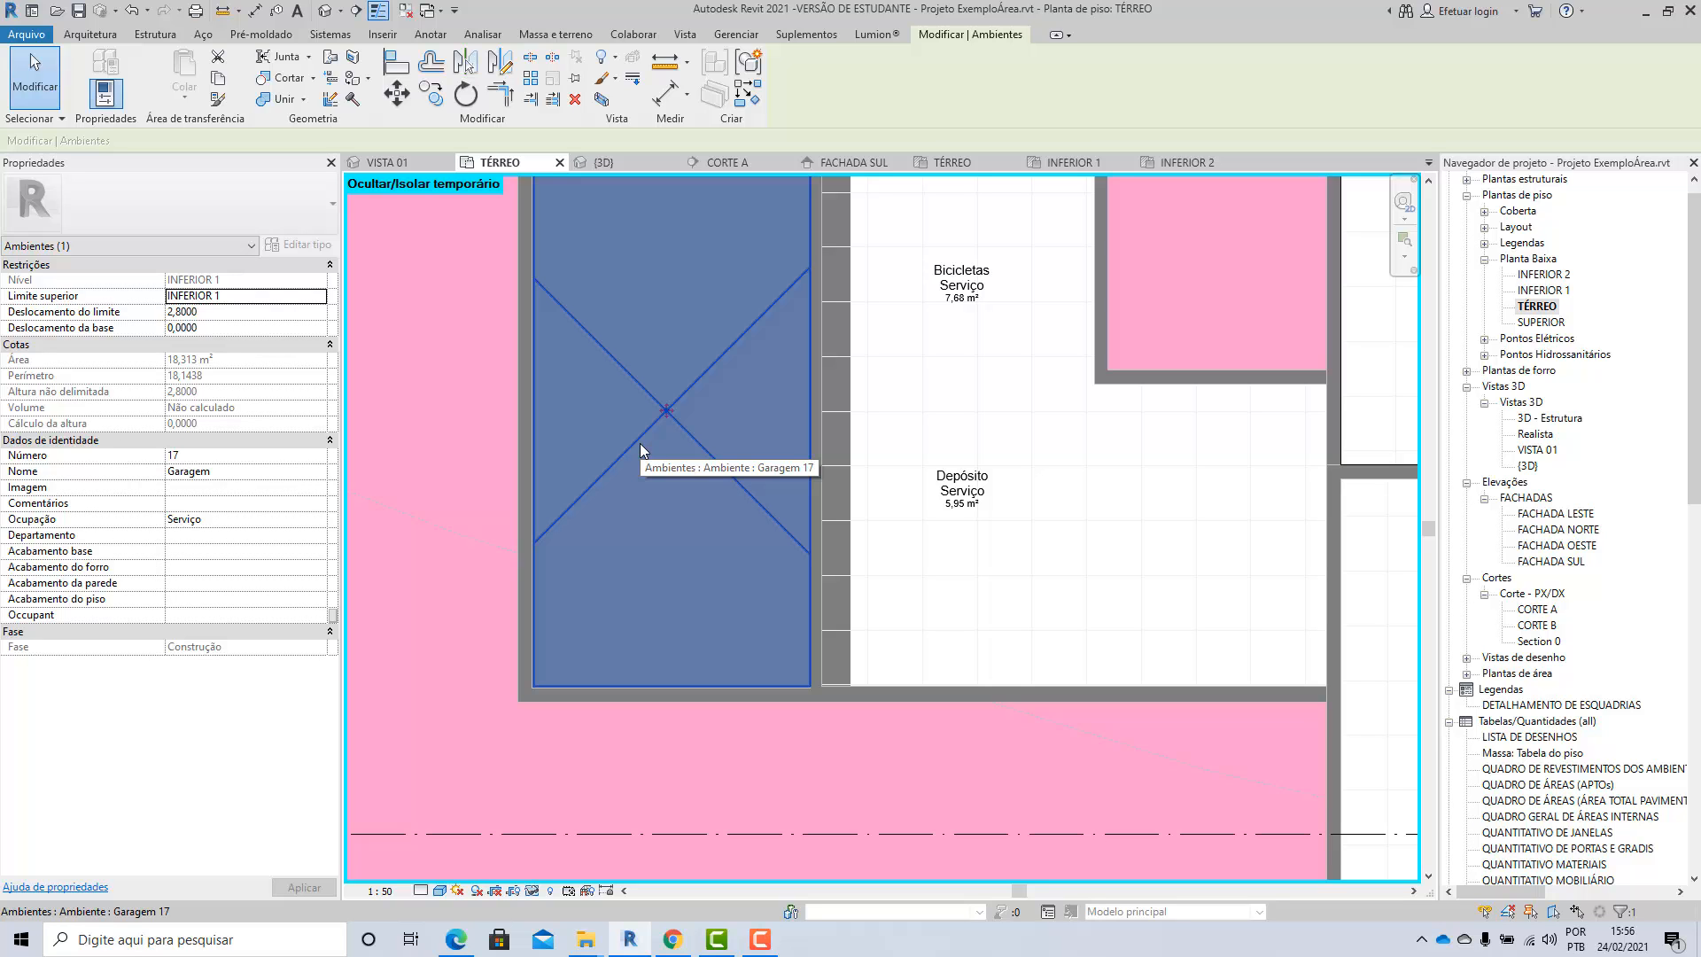
{"action": "scroll", "coordinate": [753, 475], "scroll_direction": "down", "scroll_amount": 6}
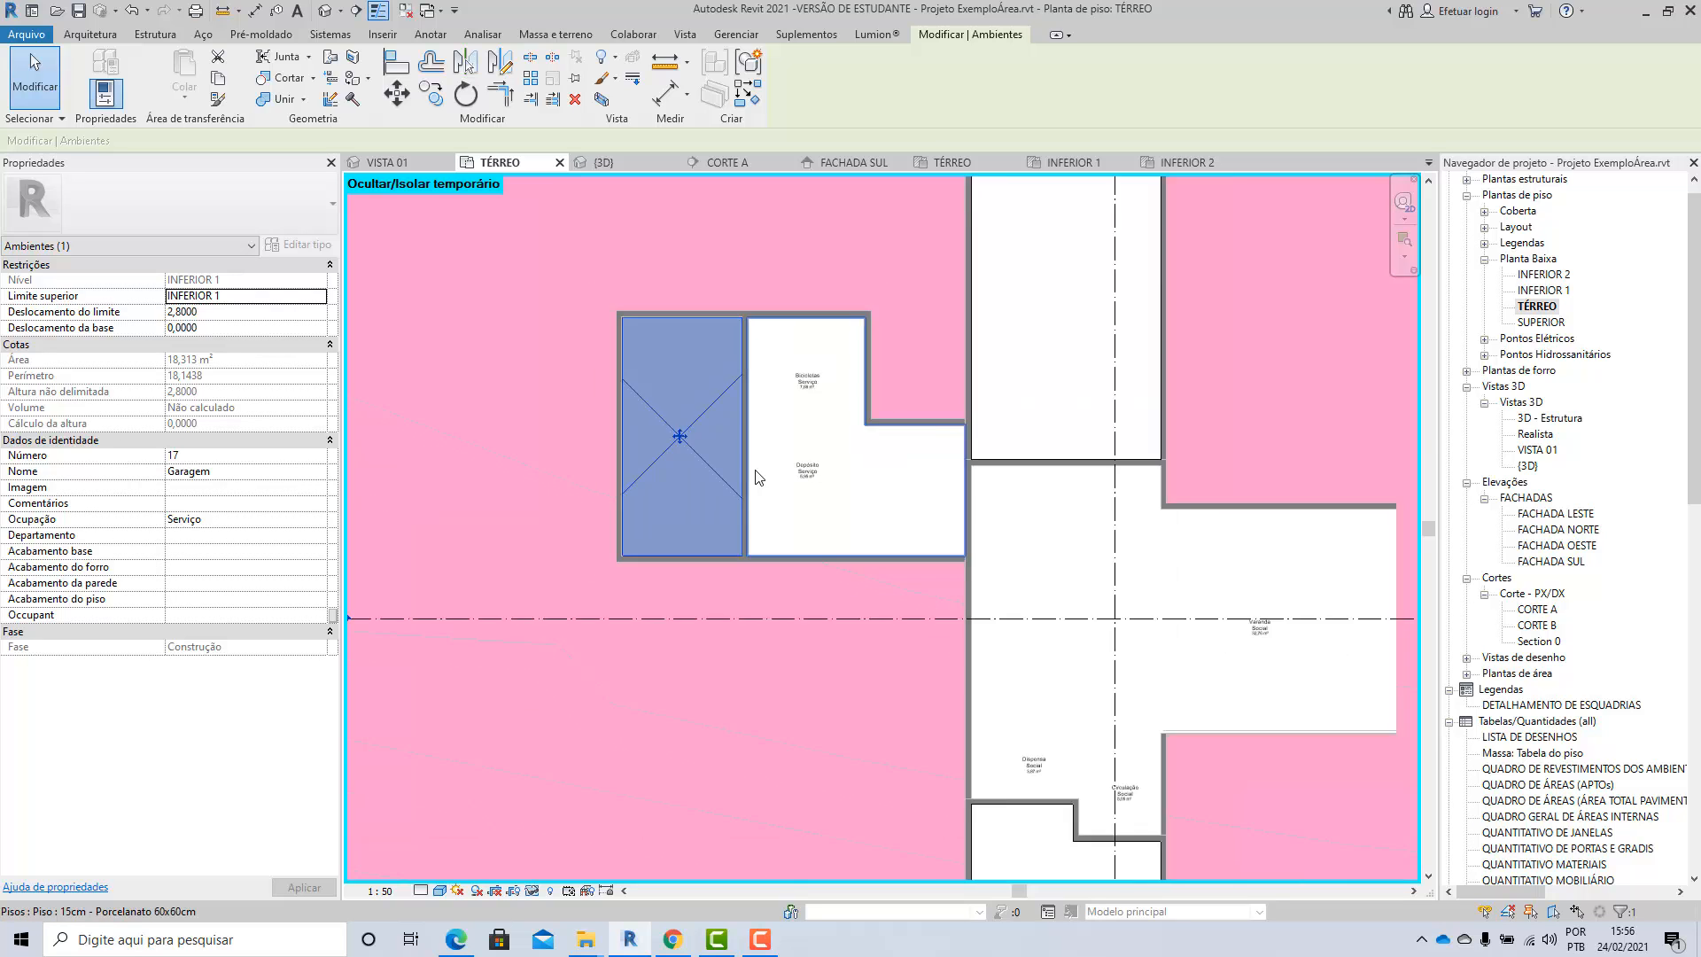
{"action": "left_click", "coordinate": [448, 432]}
{"action": "scroll", "coordinate": [741, 459], "scroll_direction": "up", "scroll_amount": 5}
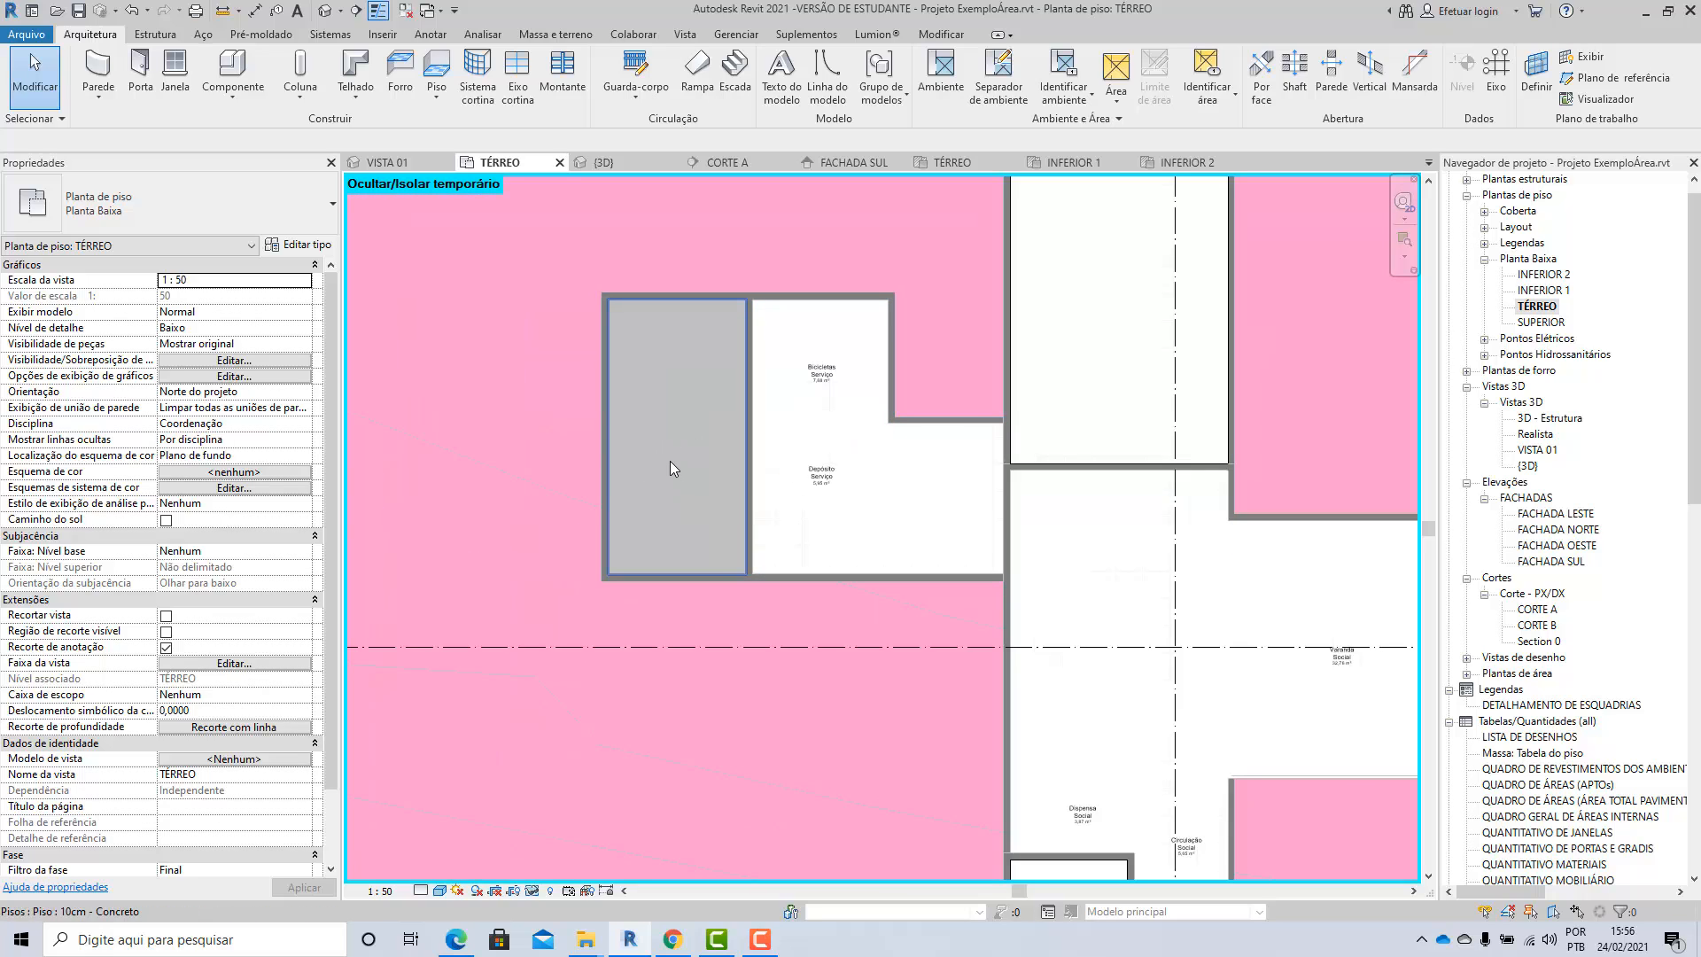
{"action": "key", "text": "Tab"}
{"action": "left_click", "coordinate": [670, 462]}
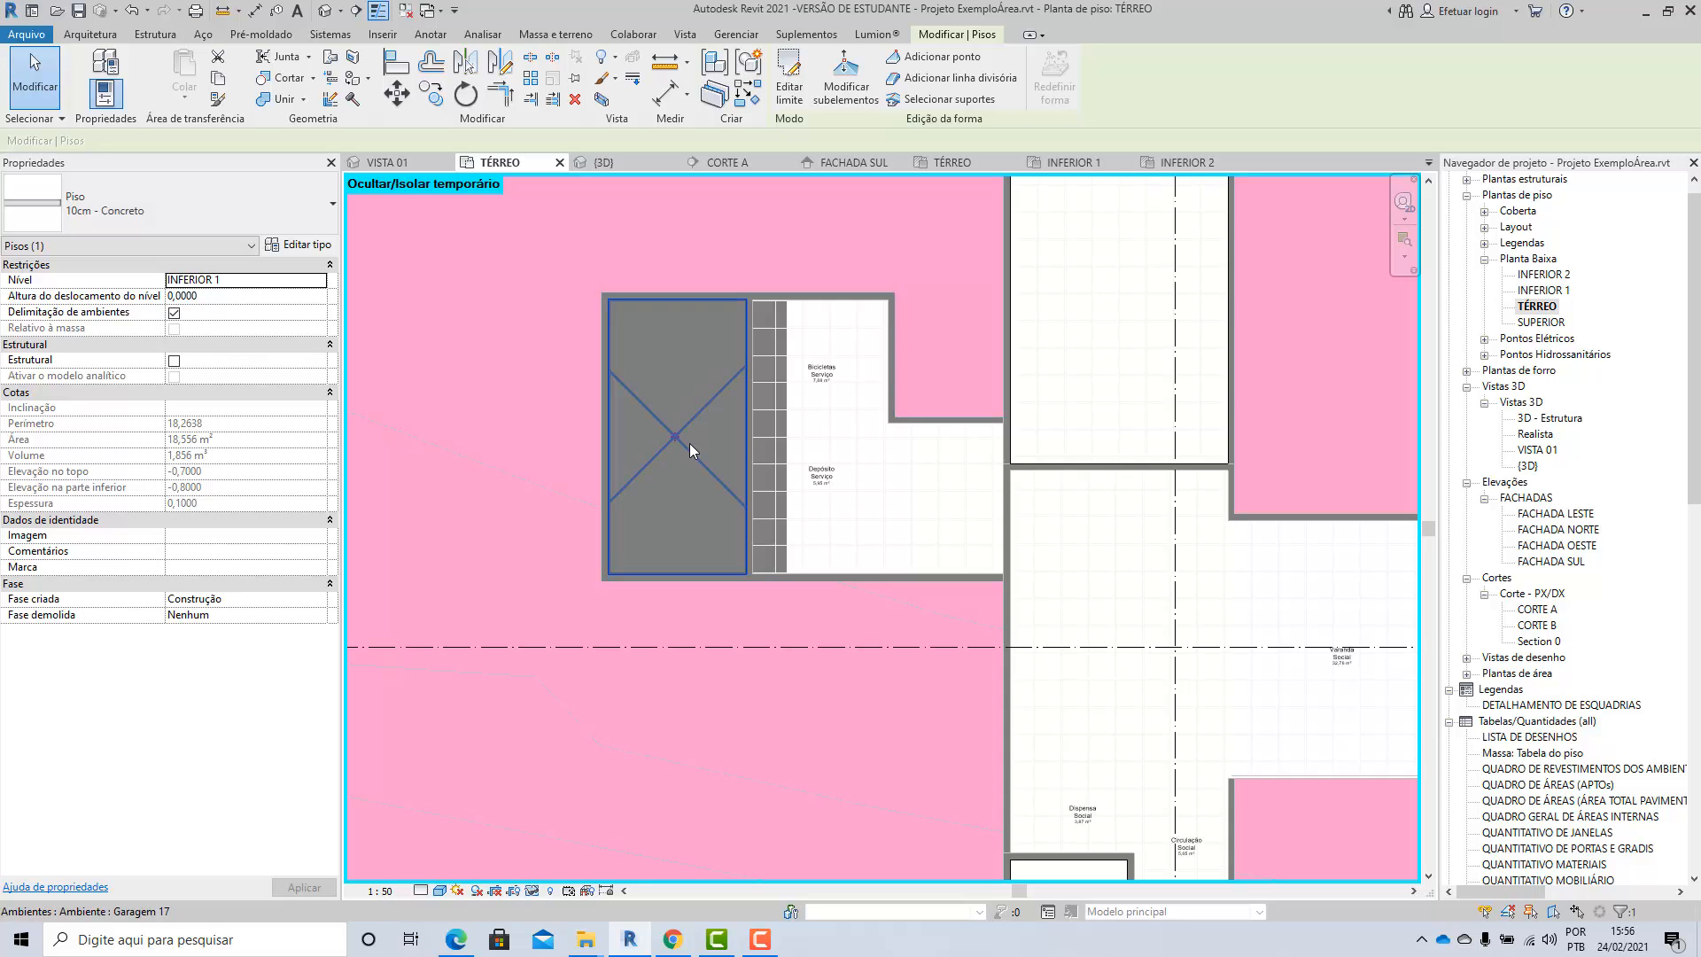
{"action": "left_click", "coordinate": [689, 443]}
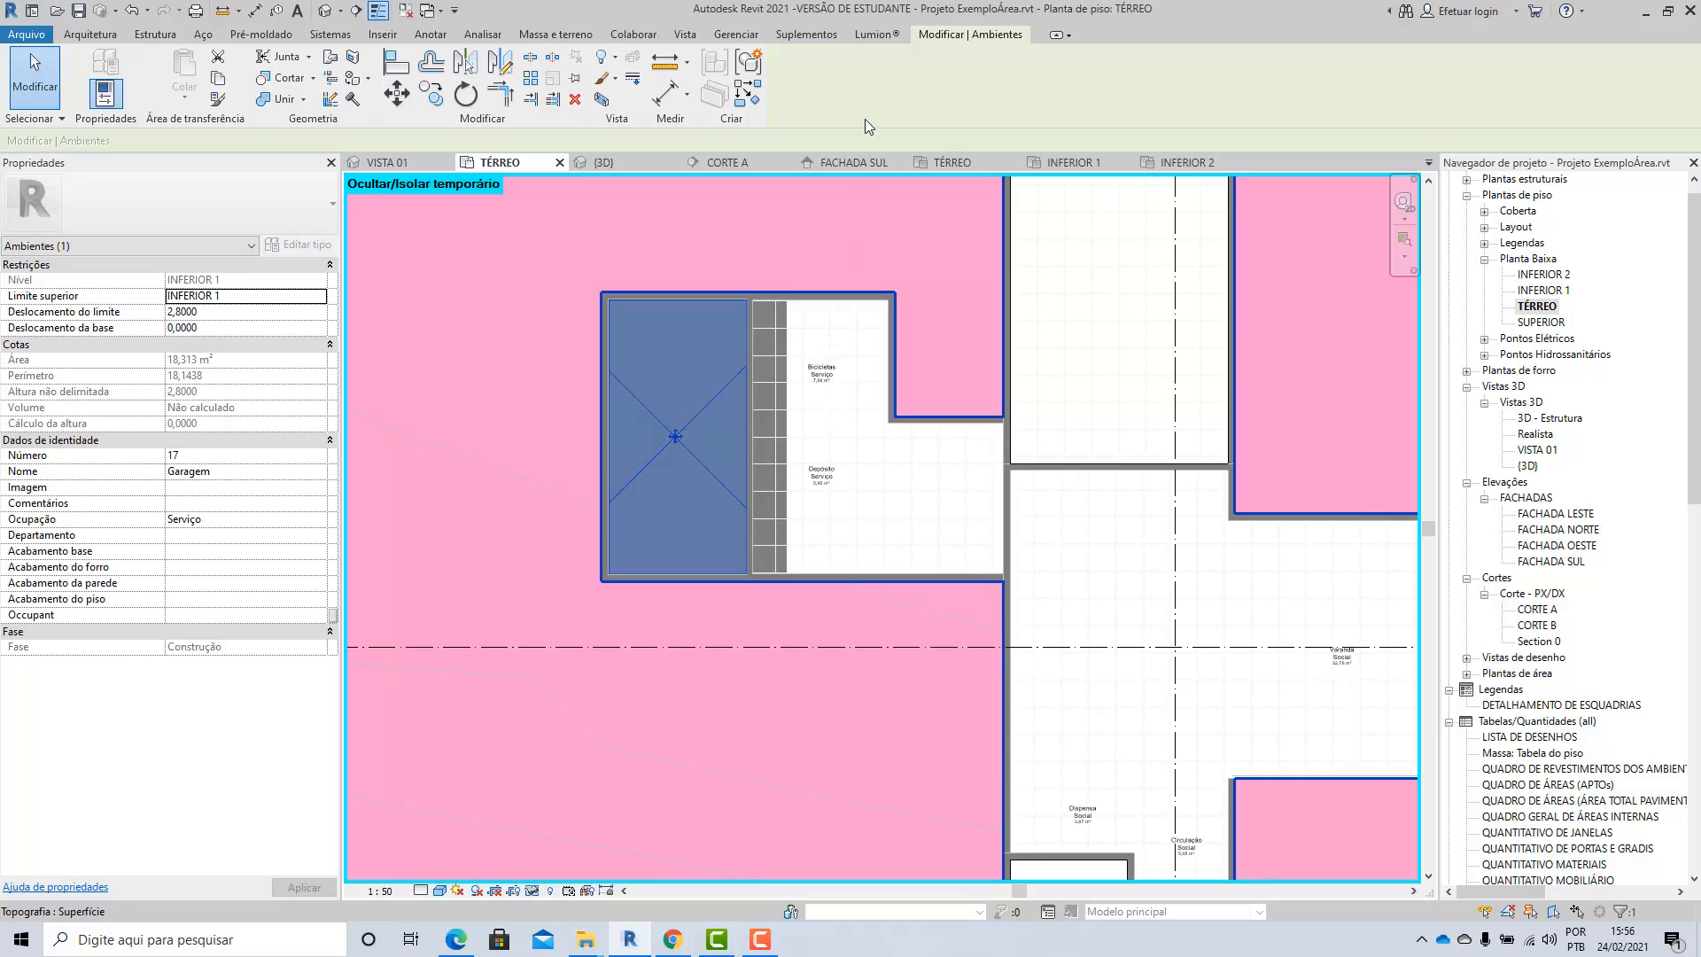
Step: Tag the Garagem room again with the TAG Ambiente com área tag and end room tagging
{"action": "left_click", "coordinate": [87, 35]}
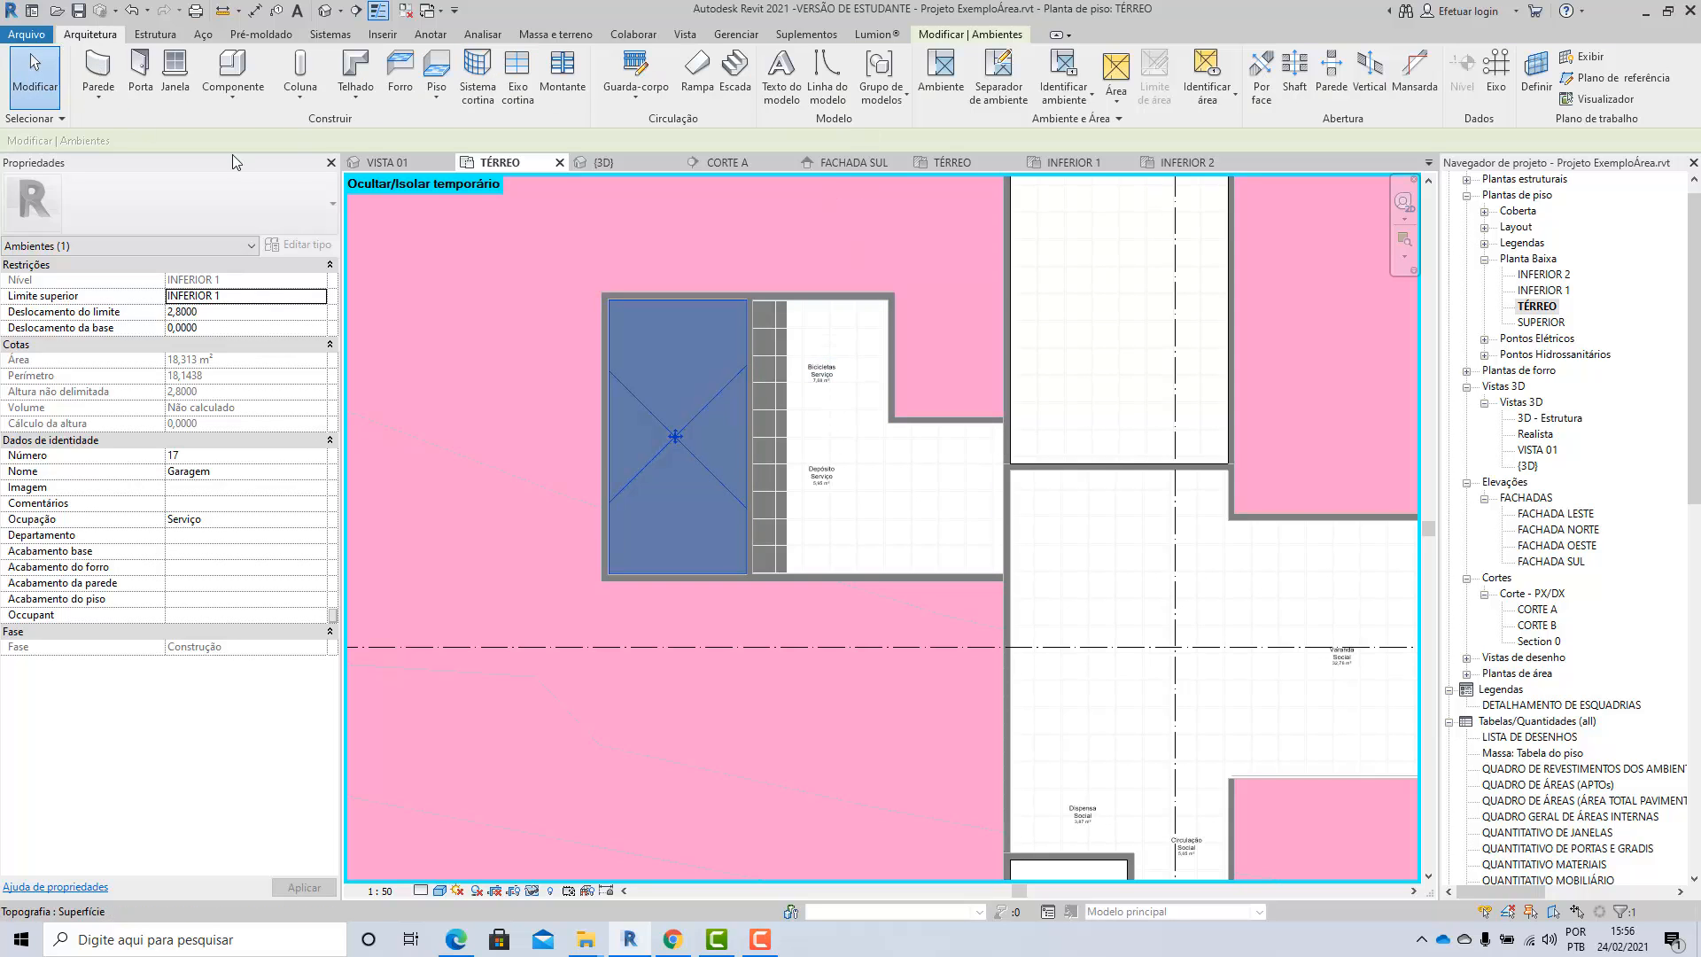
{"action": "left_click", "coordinate": [1092, 100]}
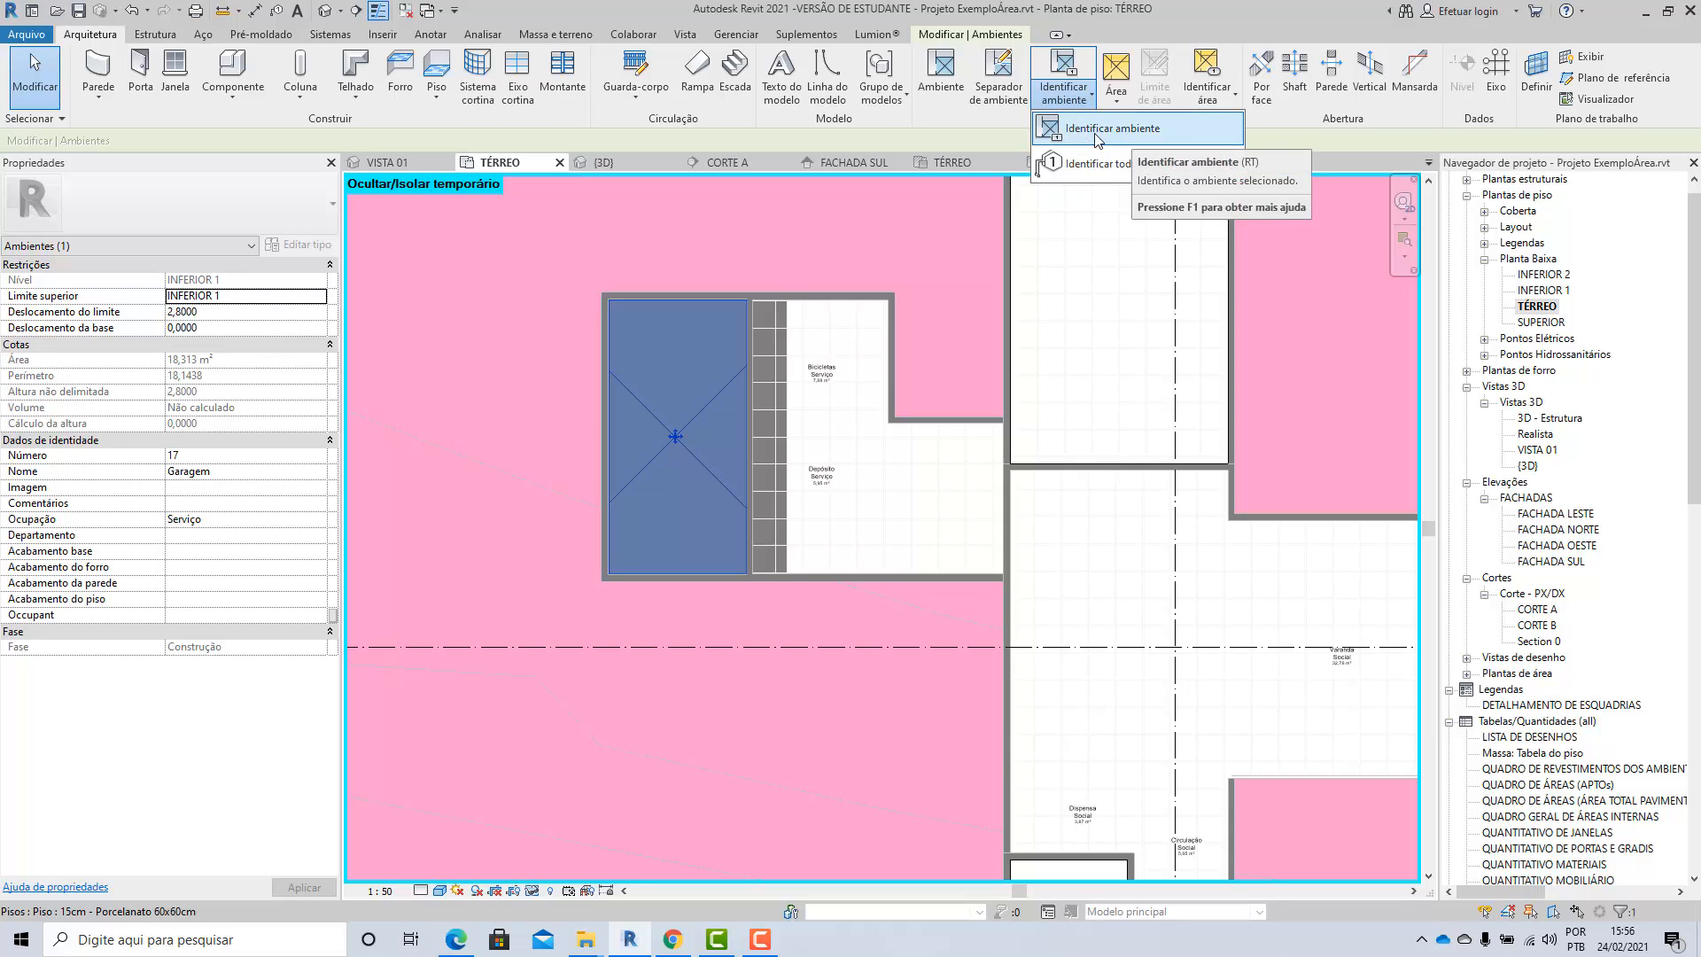
{"action": "left_click", "coordinate": [1090, 139]}
{"action": "scroll", "coordinate": [666, 460], "scroll_direction": "up", "scroll_amount": 5}
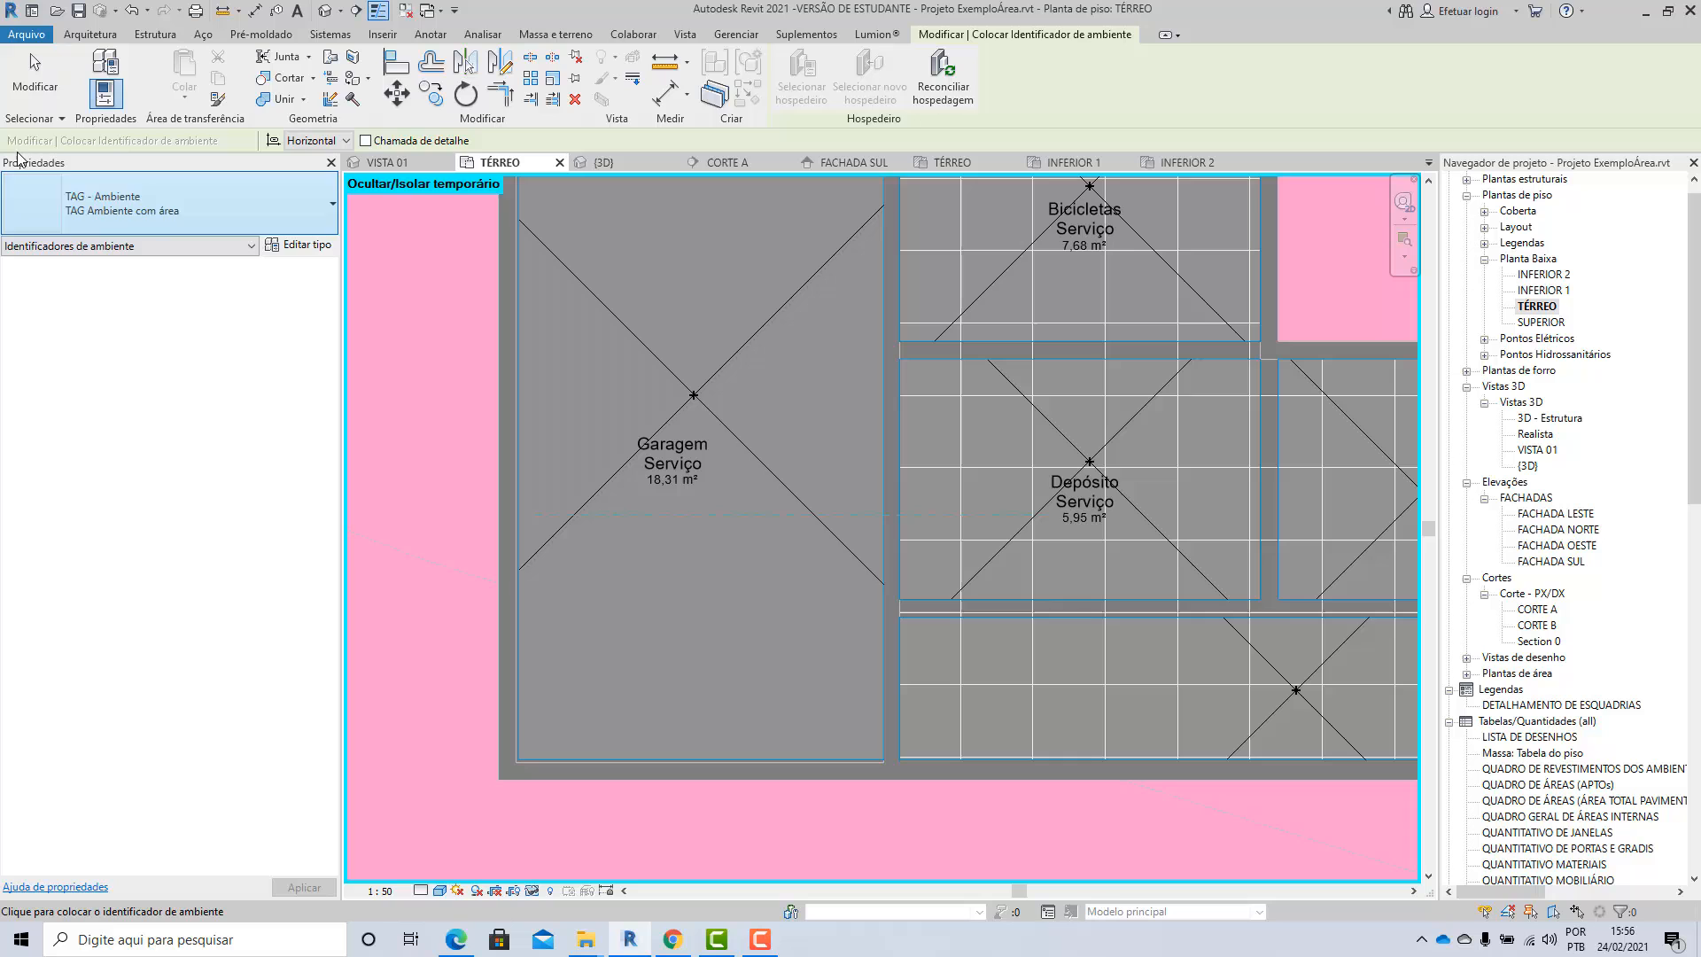
{"action": "left_click", "coordinate": [34, 71]}
{"action": "scroll", "coordinate": [726, 496], "scroll_direction": "down", "scroll_amount": 2}
{"action": "scroll", "coordinate": [602, 530], "scroll_direction": "down", "scroll_amount": 2}
{"action": "scroll", "coordinate": [602, 530], "scroll_direction": "down", "scroll_amount": 2}
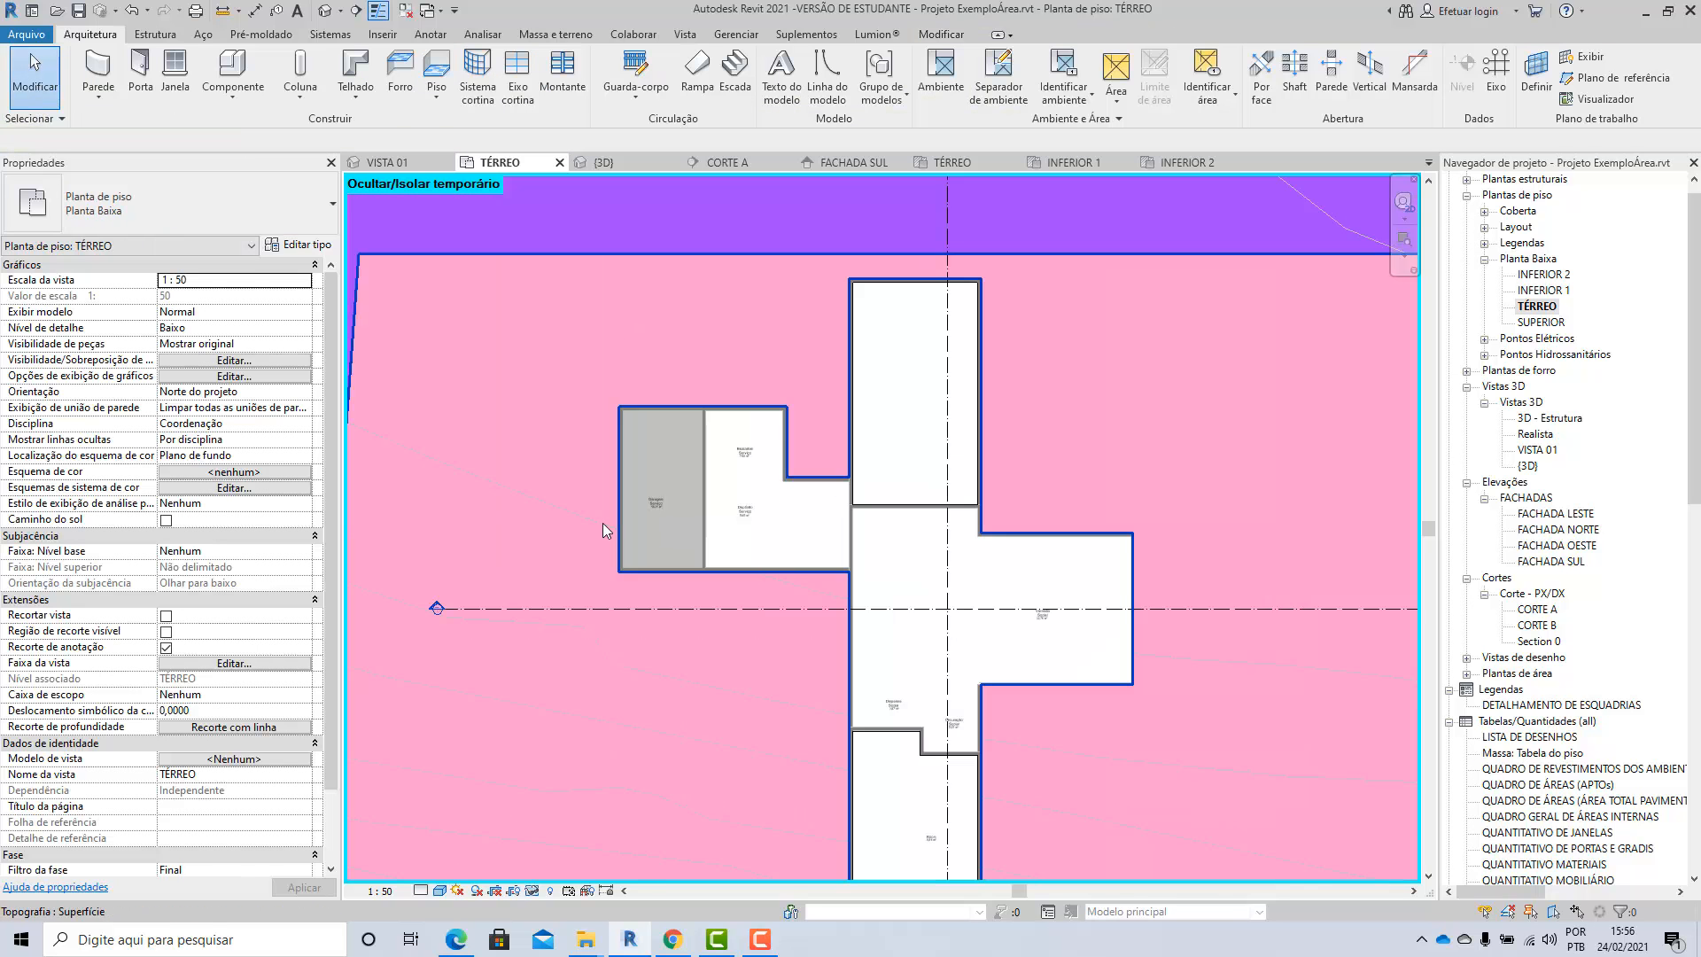
{"action": "scroll", "coordinate": [799, 358], "scroll_direction": "down", "scroll_amount": 2}
{"action": "scroll", "coordinate": [788, 372], "scroll_direction": "down", "scroll_amount": 2}
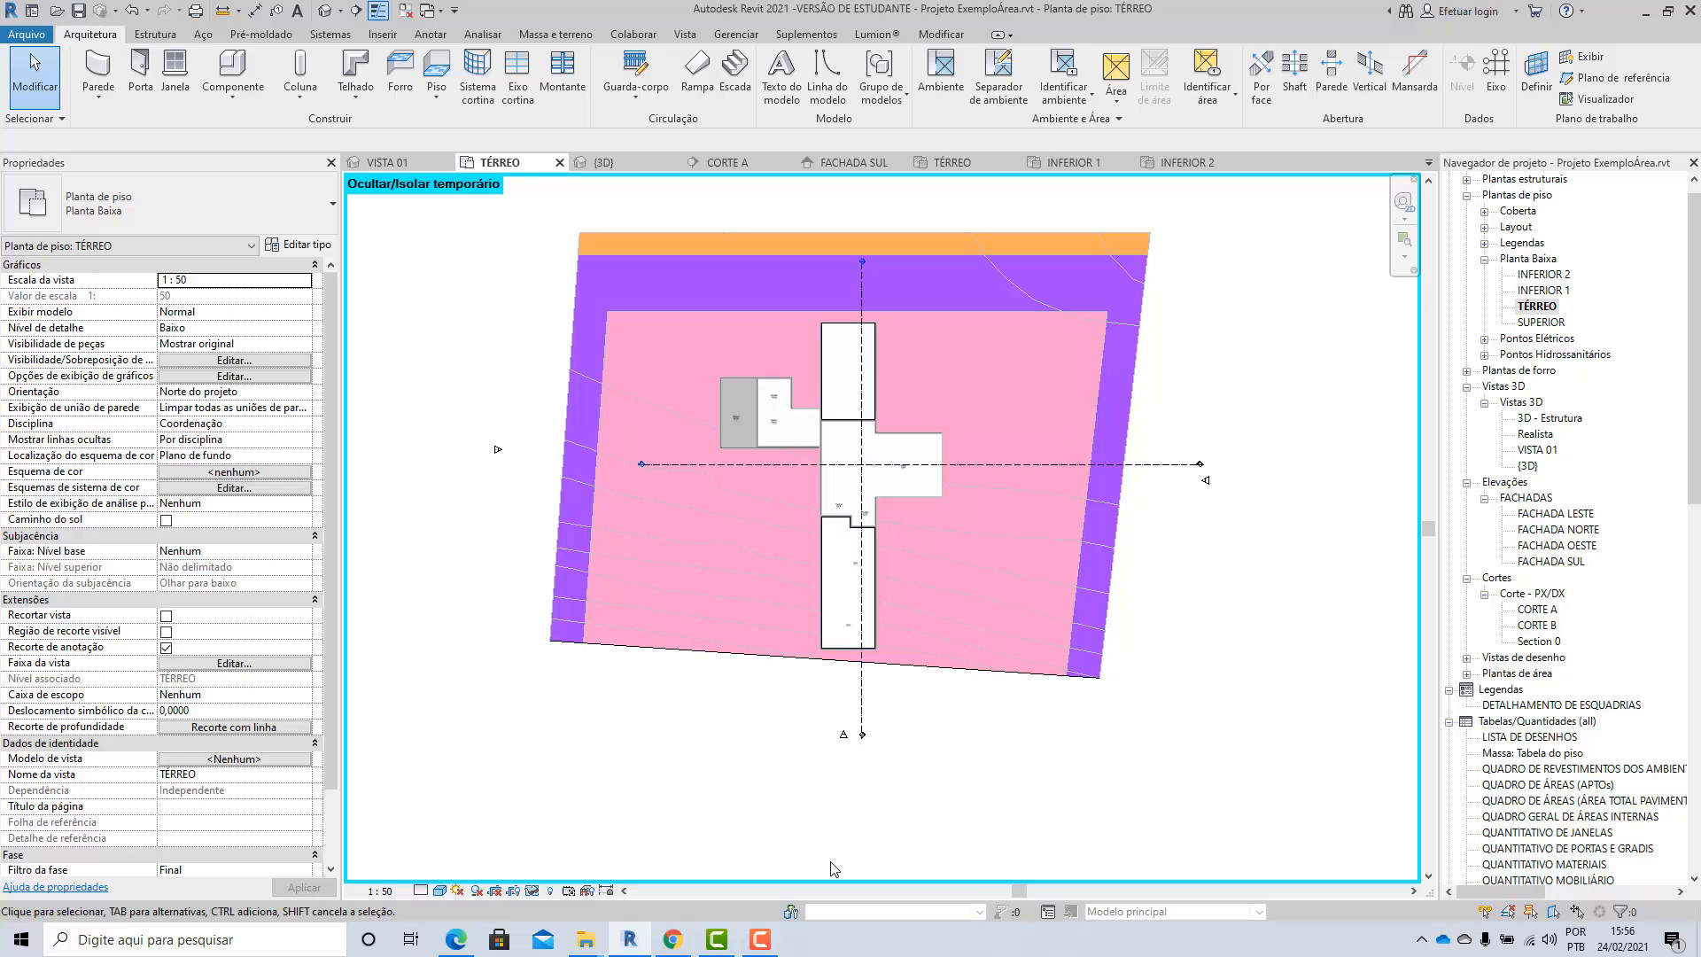
{"action": "left_click", "coordinate": [760, 939]}
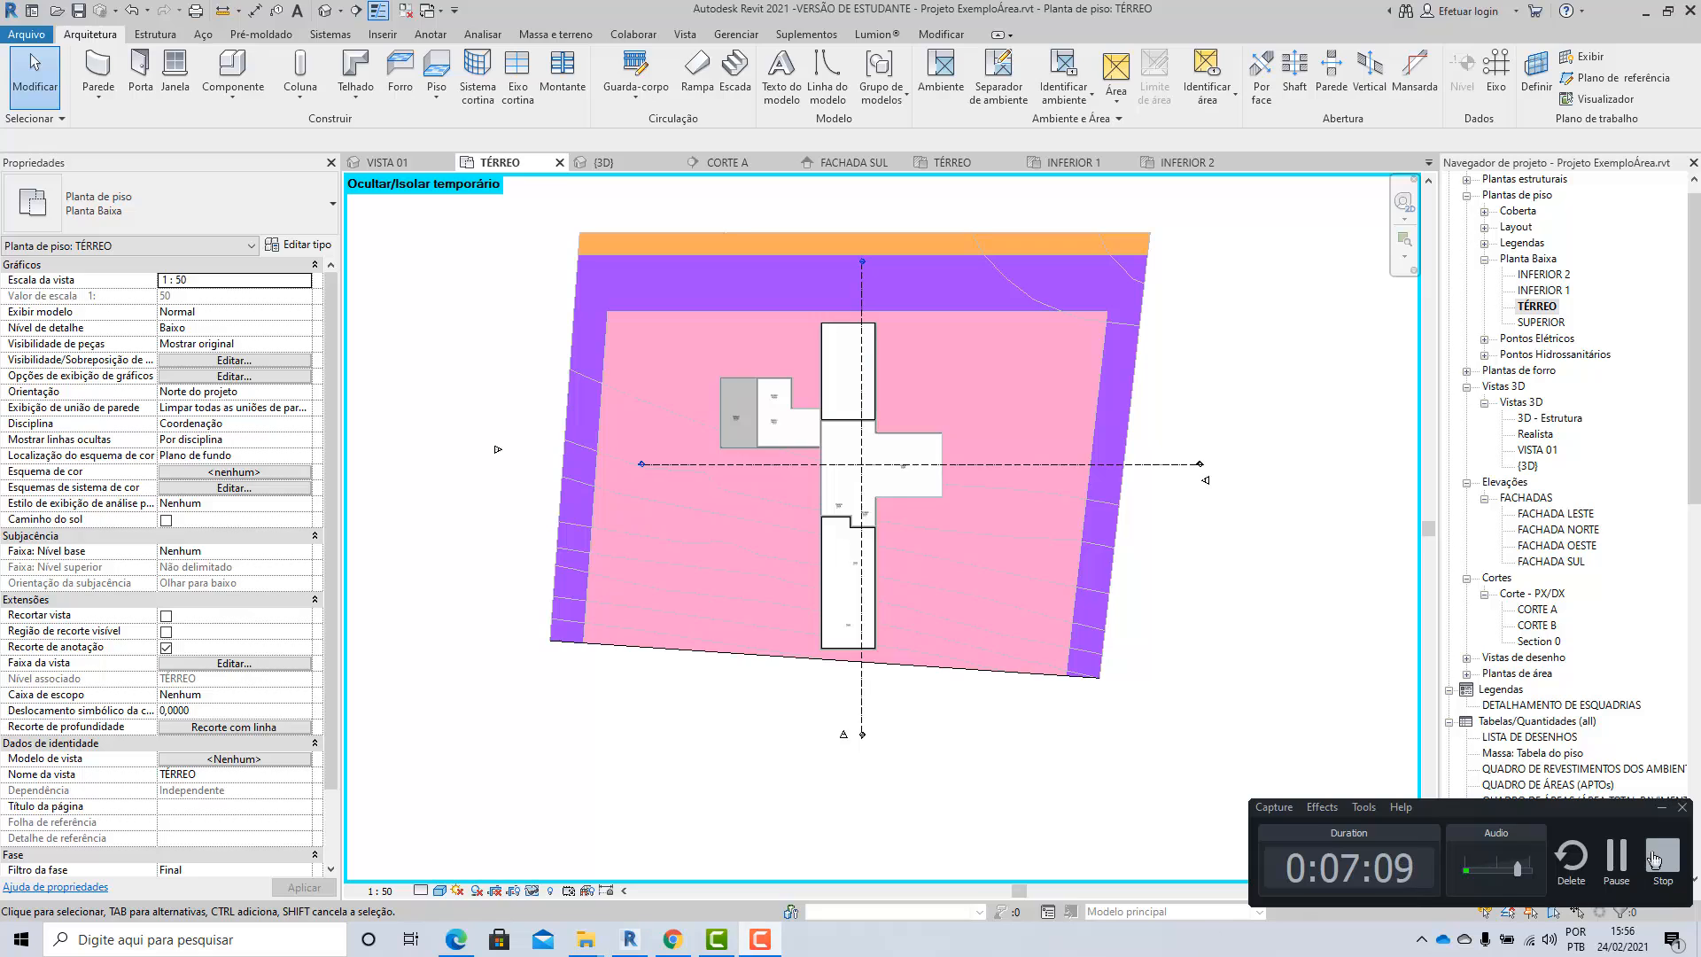
{"action": "left_click", "coordinate": [1662, 857]}
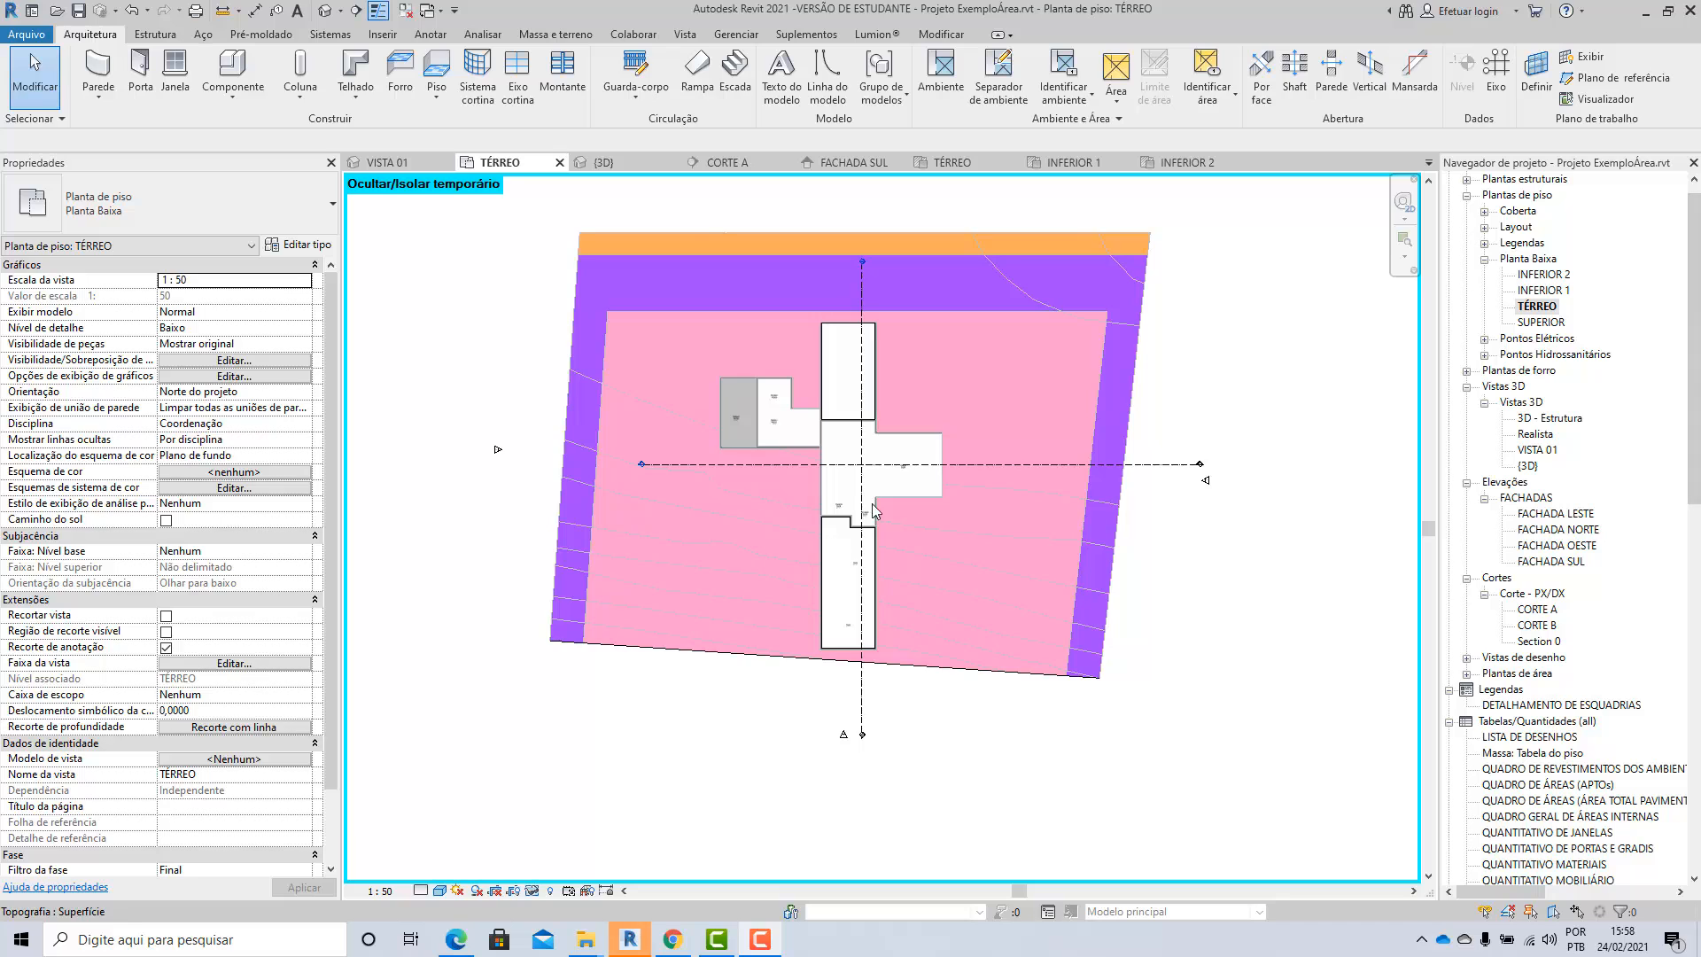
Step: Review the tagged rooms in the TÉRREO floor plan and open the Tabela de ambiente schedule
{"action": "scroll", "coordinate": [872, 510], "scroll_direction": "up", "scroll_amount": 10}
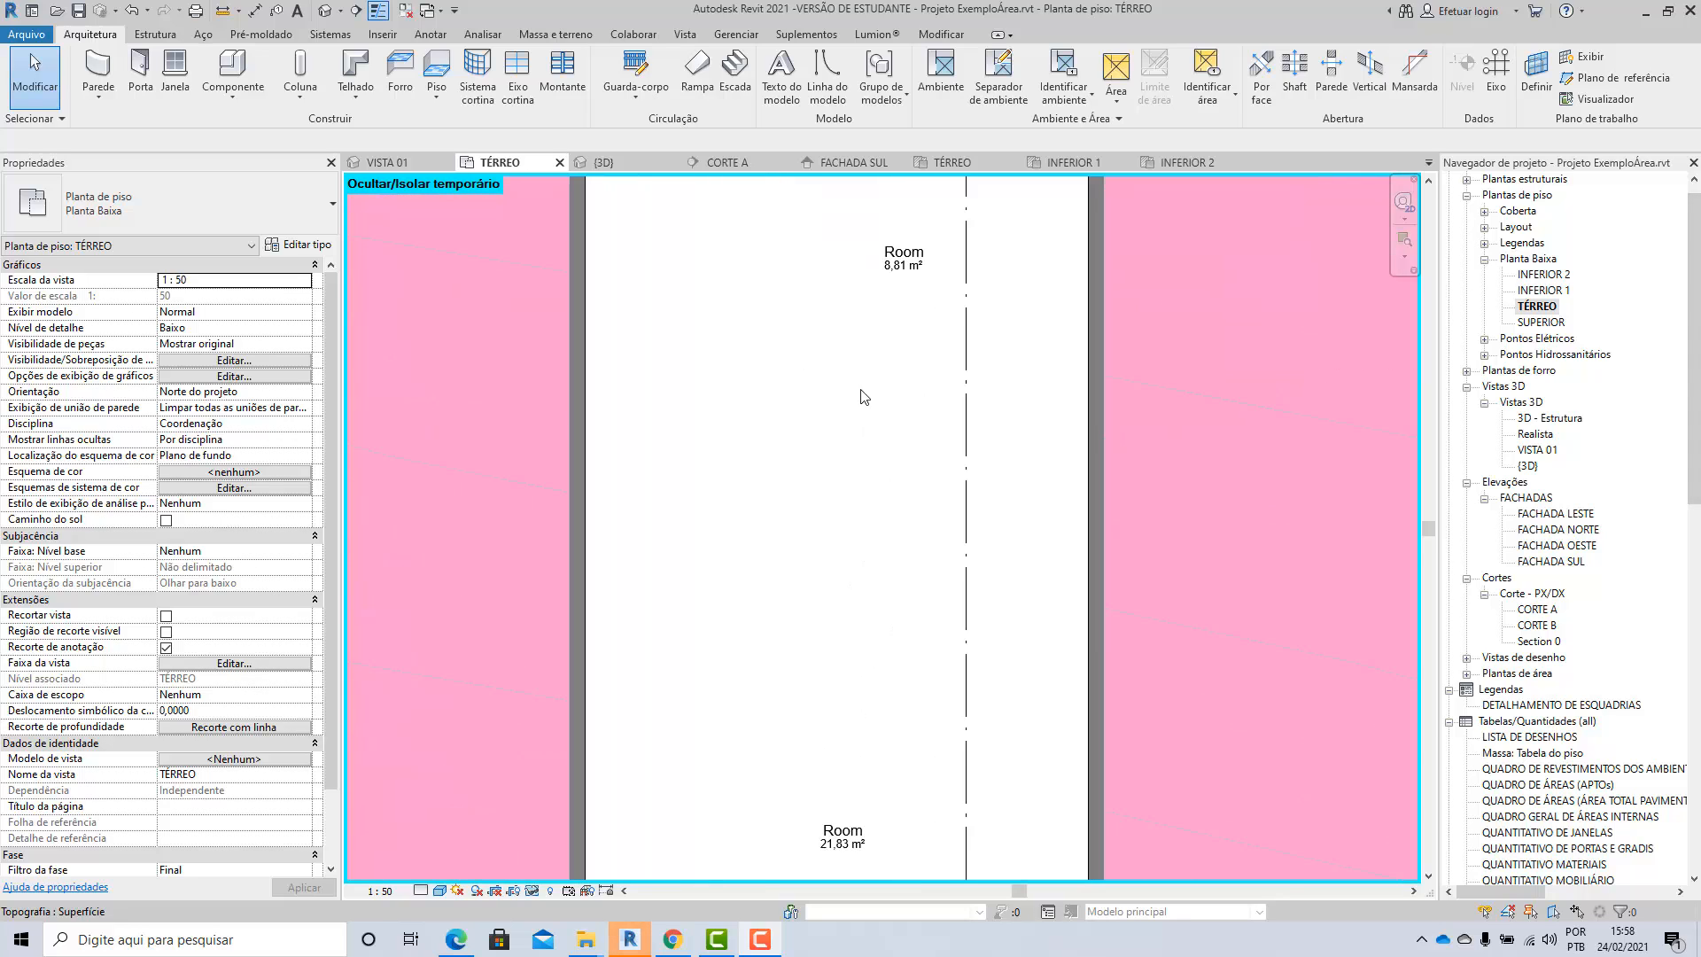
{"action": "scroll", "coordinate": [792, 730], "scroll_direction": "down", "scroll_amount": 6}
{"action": "scroll", "coordinate": [780, 333], "scroll_direction": "up", "scroll_amount": 3}
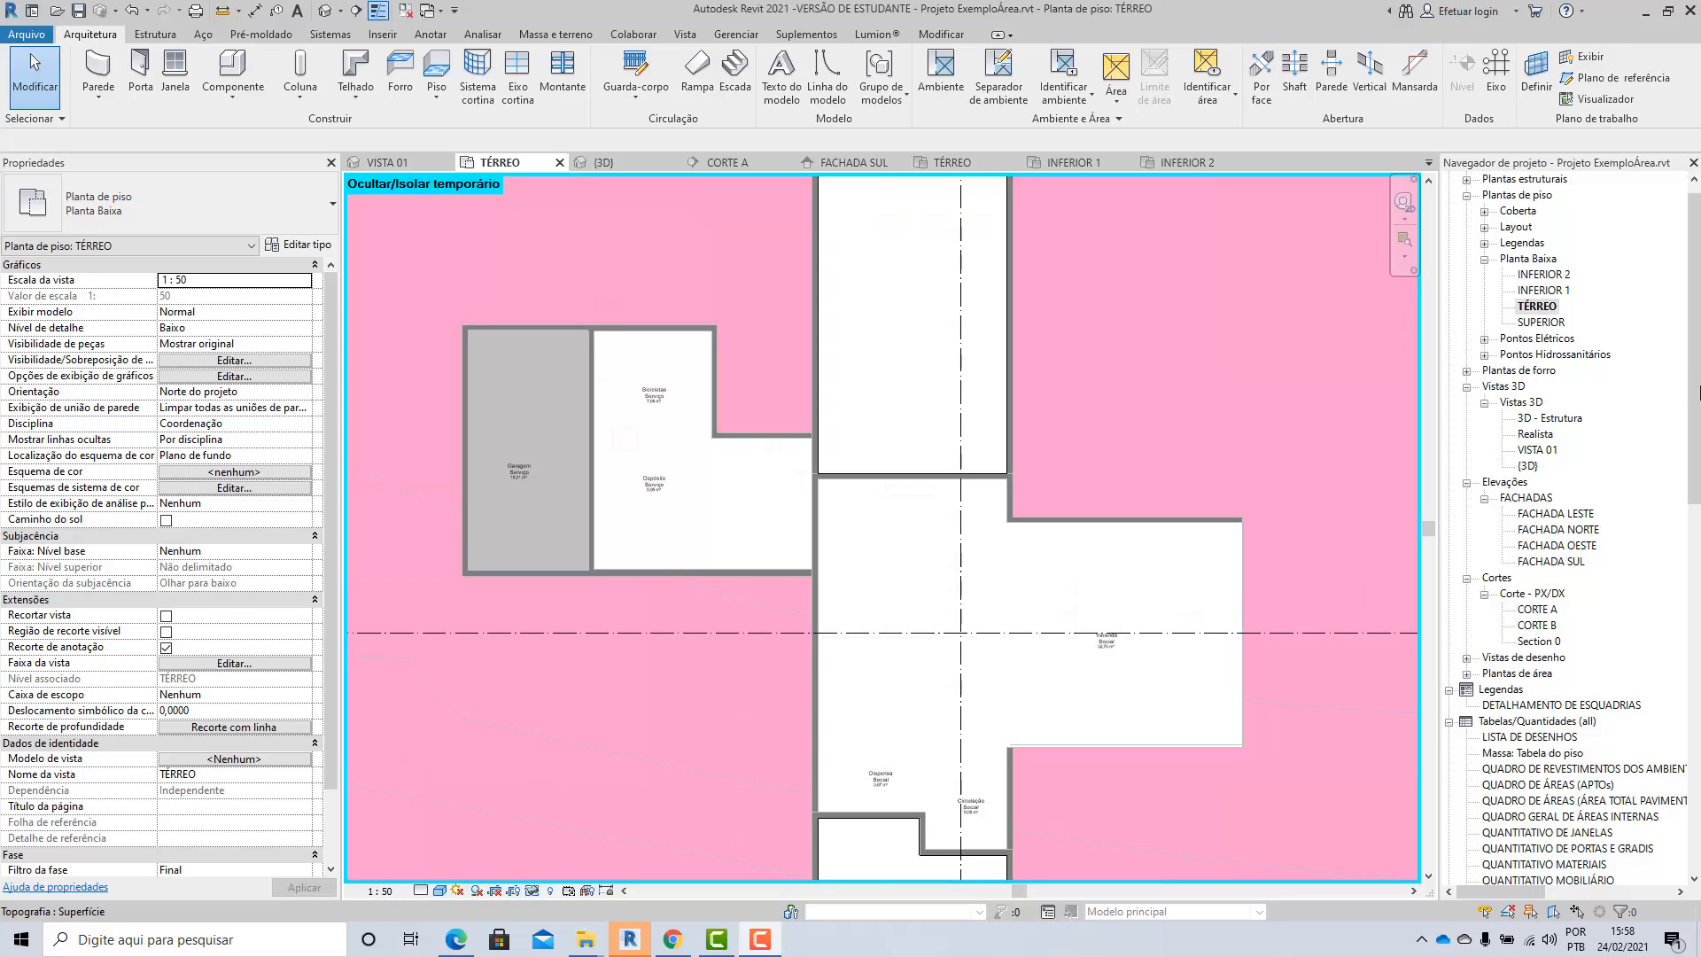
{"action": "scroll", "coordinate": [1698, 391], "scroll_direction": "down", "scroll_amount": 5}
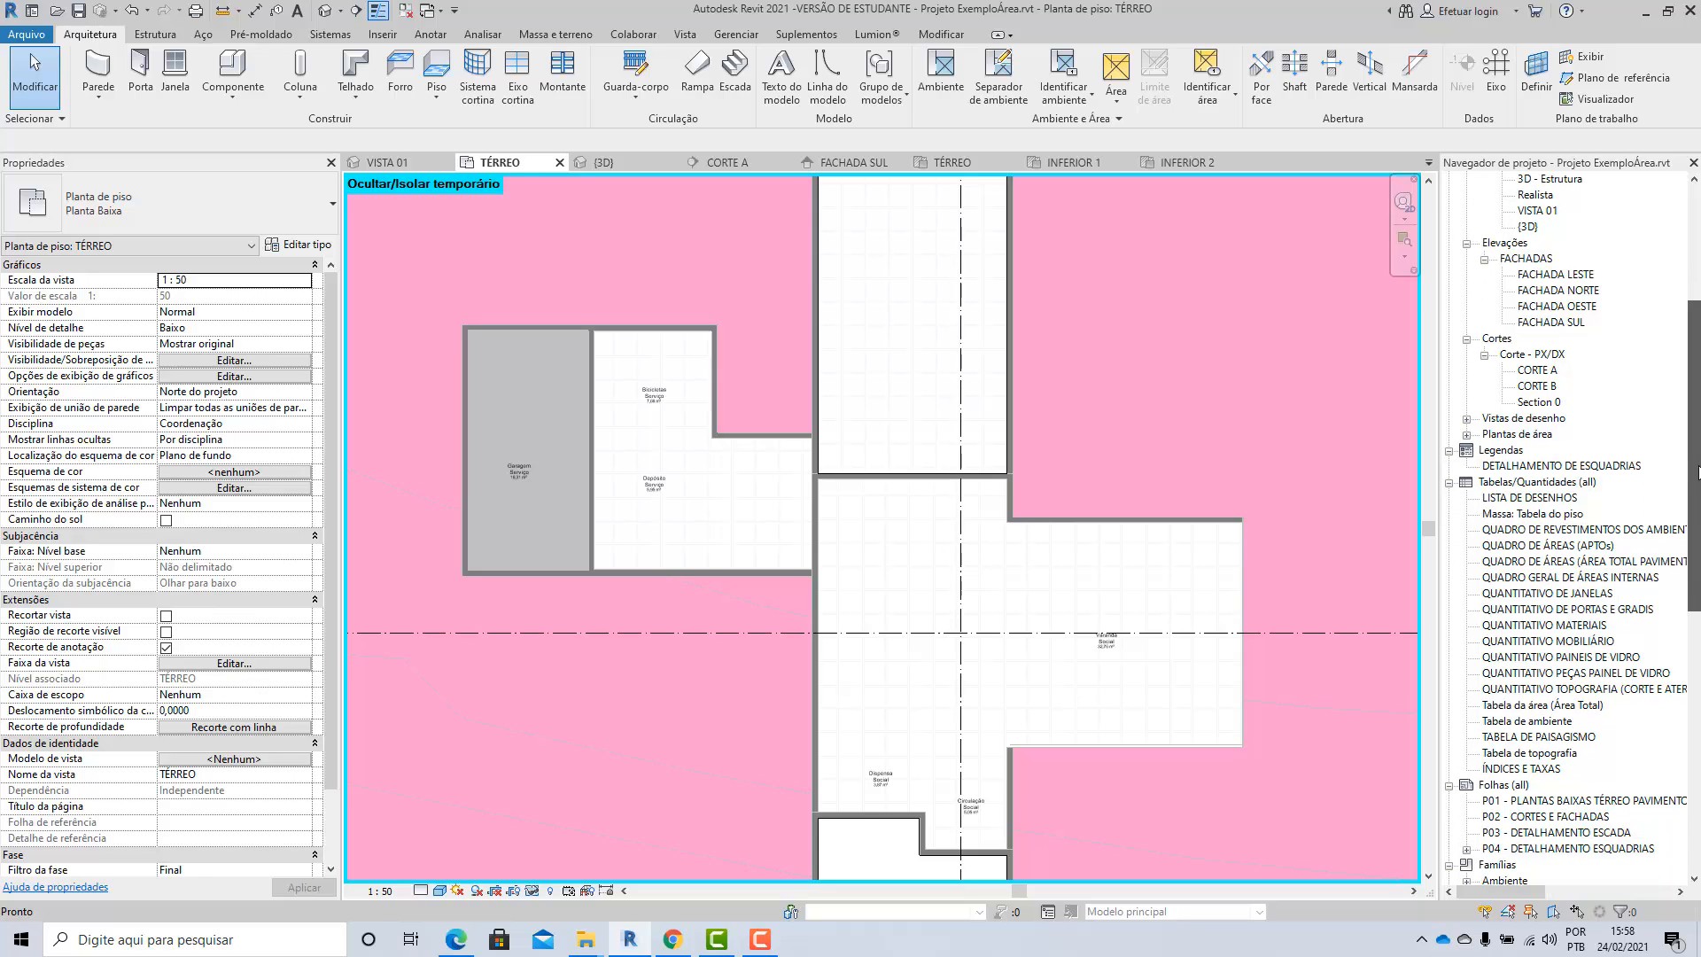
{"action": "left_click_drag", "start_coordinate": [1698, 472], "coordinate": [1698, 516]}
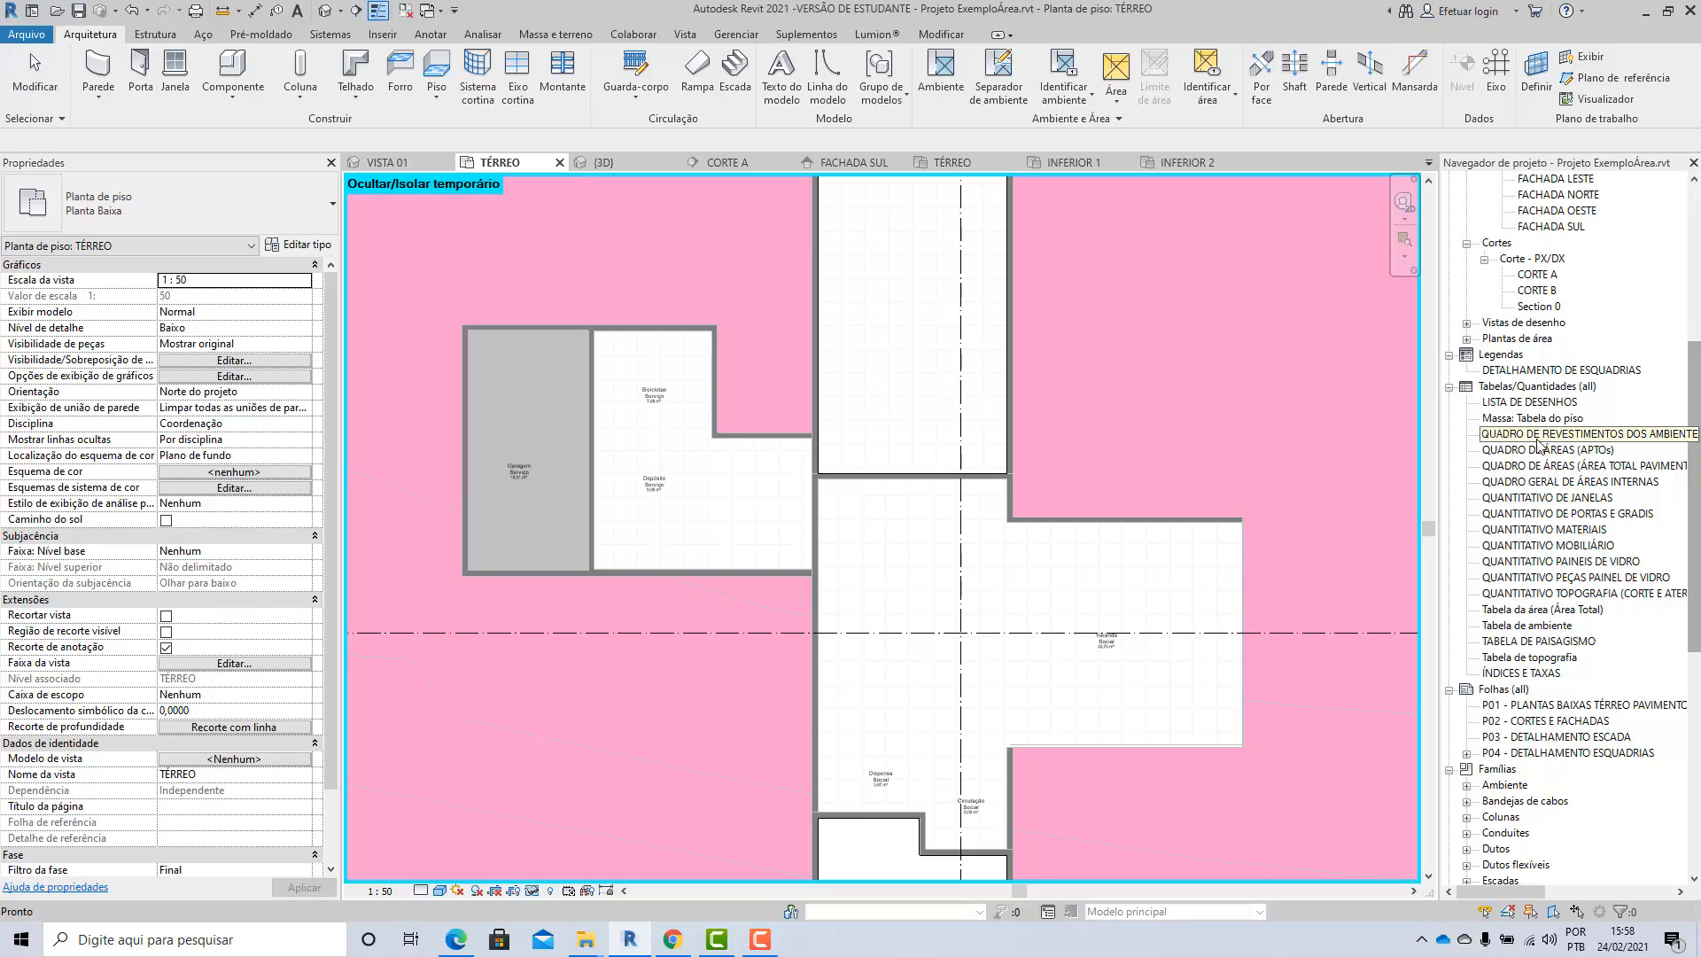
{"action": "left_click", "coordinate": [1525, 626]}
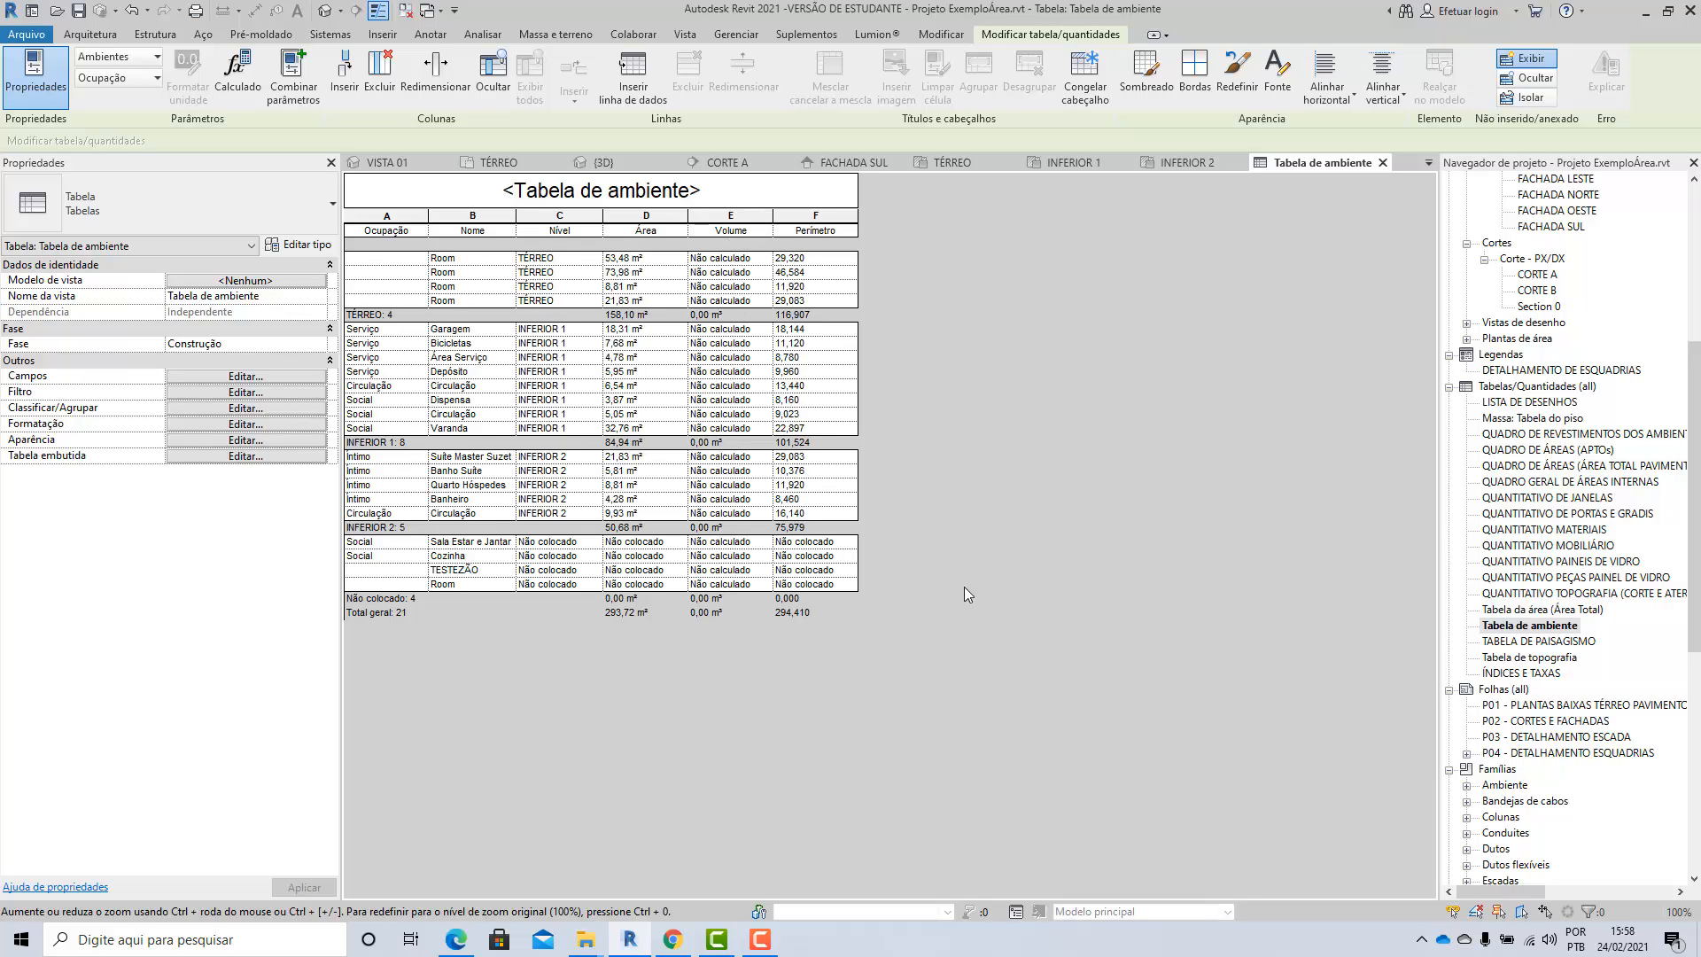
Step: Open the CORTE A section, reveal the rooms by selecting across the building, and delete room 34 on the TÉRREO level
{"action": "double_click", "coordinate": [1541, 276]}
{"action": "left_click_drag", "start_coordinate": [1322, 788], "coordinate": [714, 471]}
{"action": "scroll", "coordinate": [1116, 580], "scroll_direction": "up", "scroll_amount": 5}
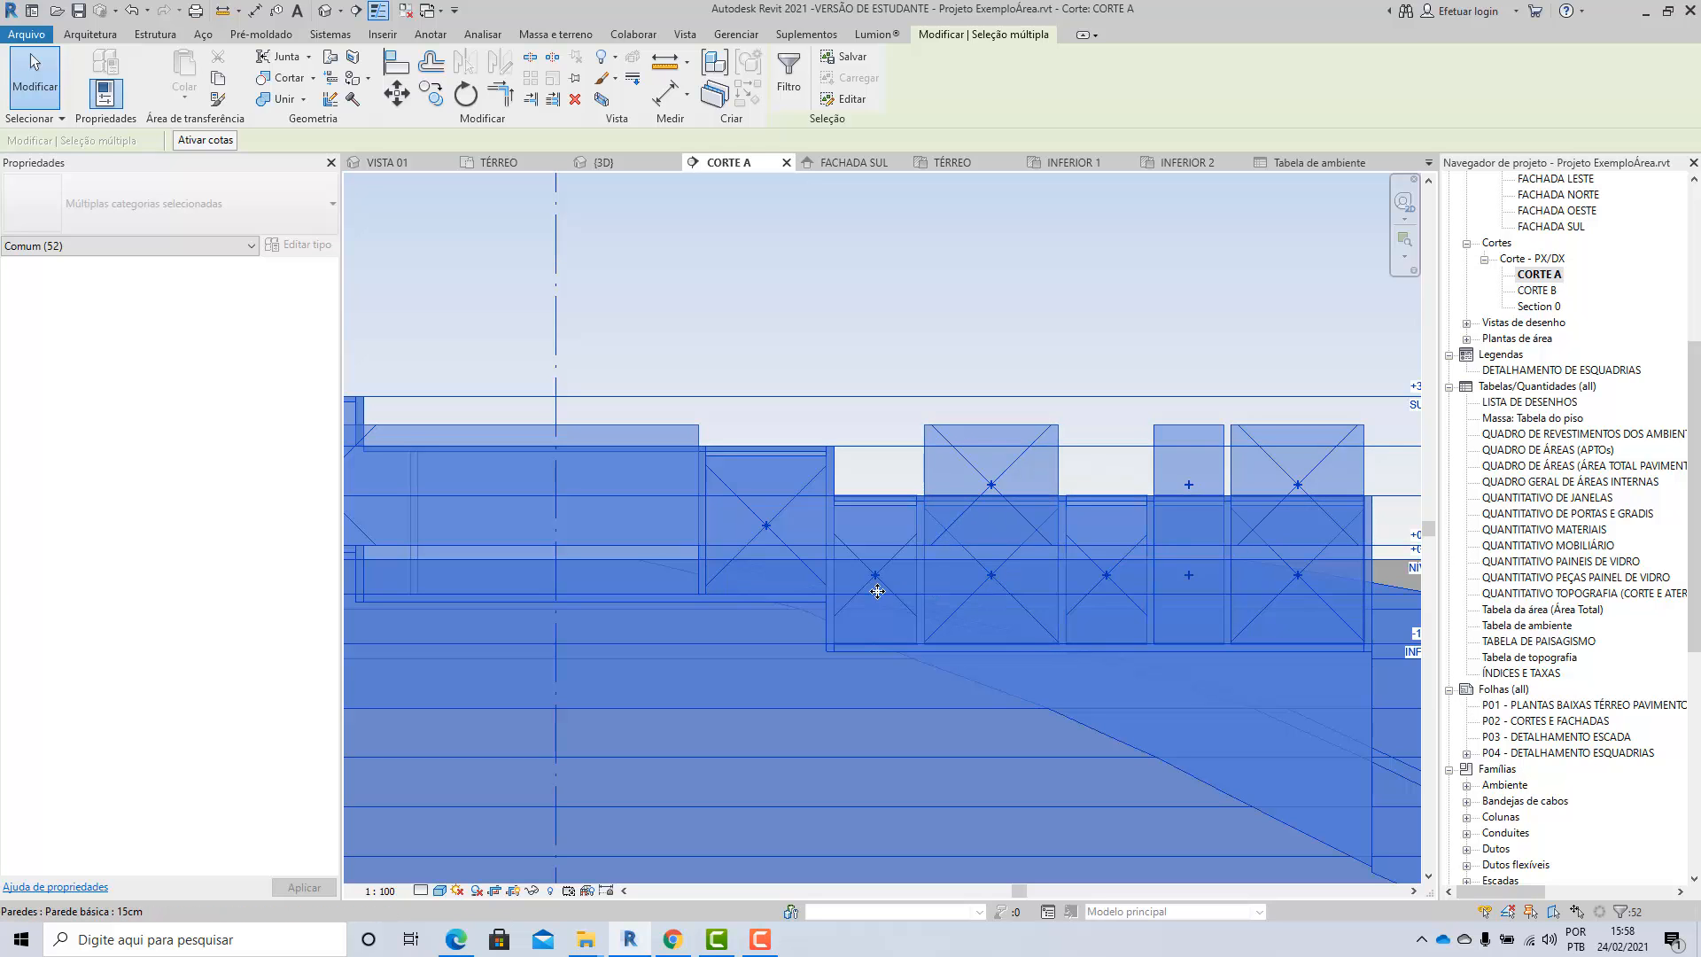
{"action": "left_click", "coordinate": [1005, 327]}
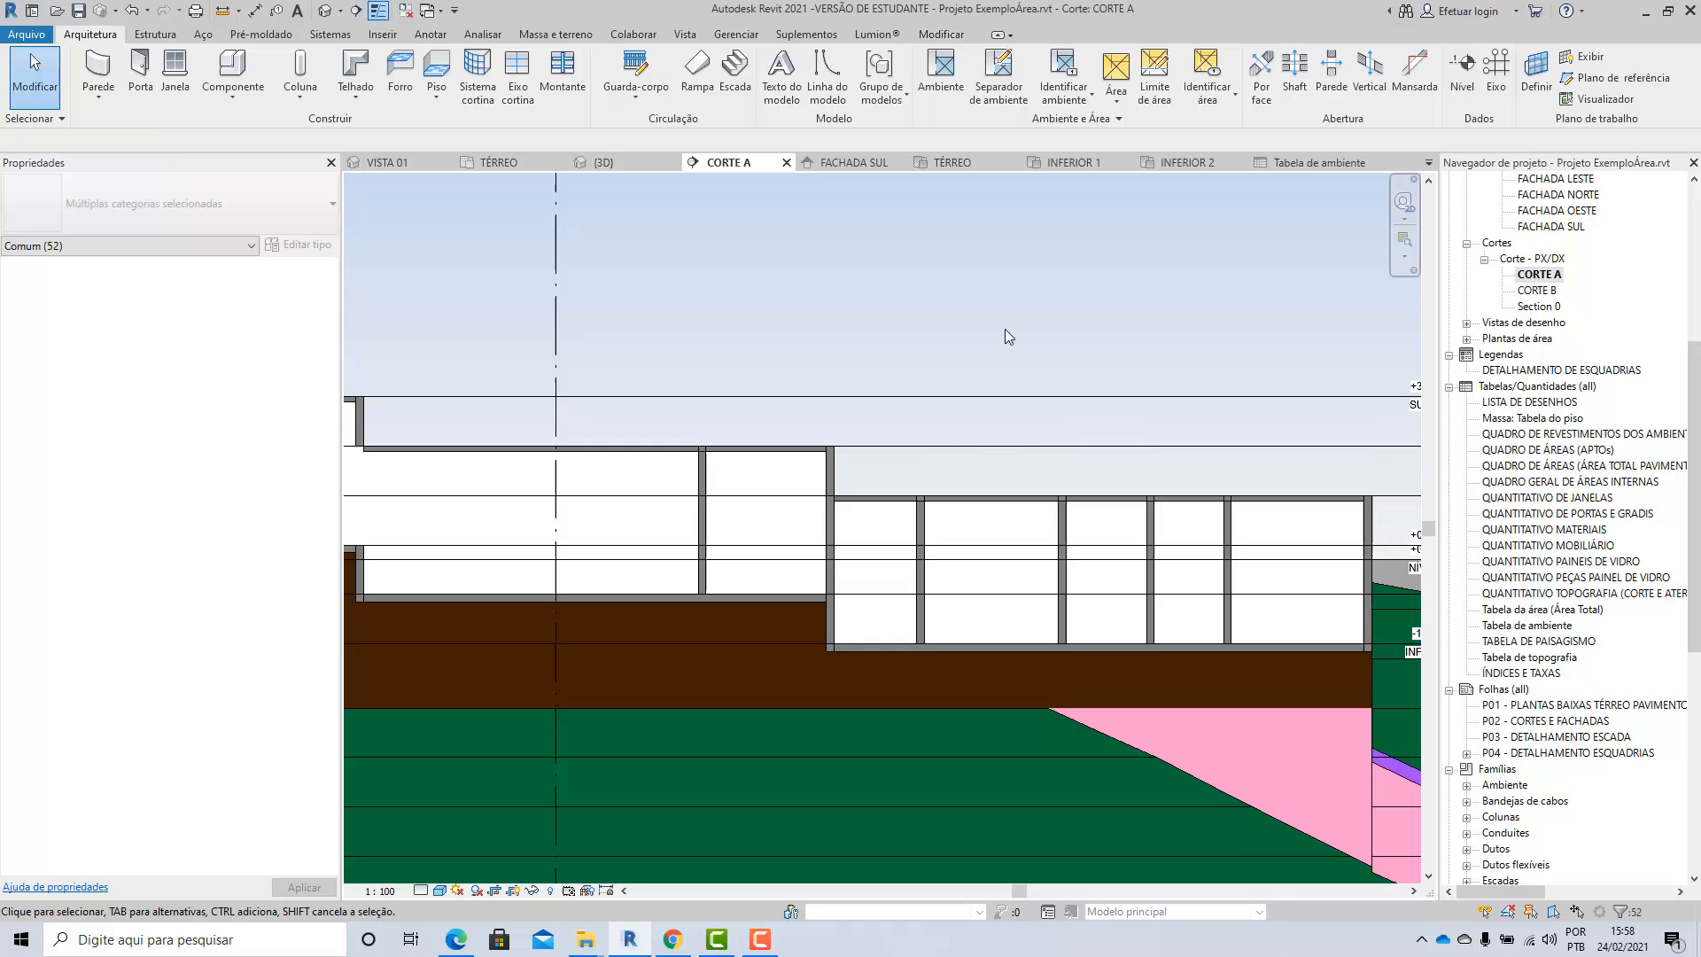
{"action": "left_click", "coordinate": [1002, 484]}
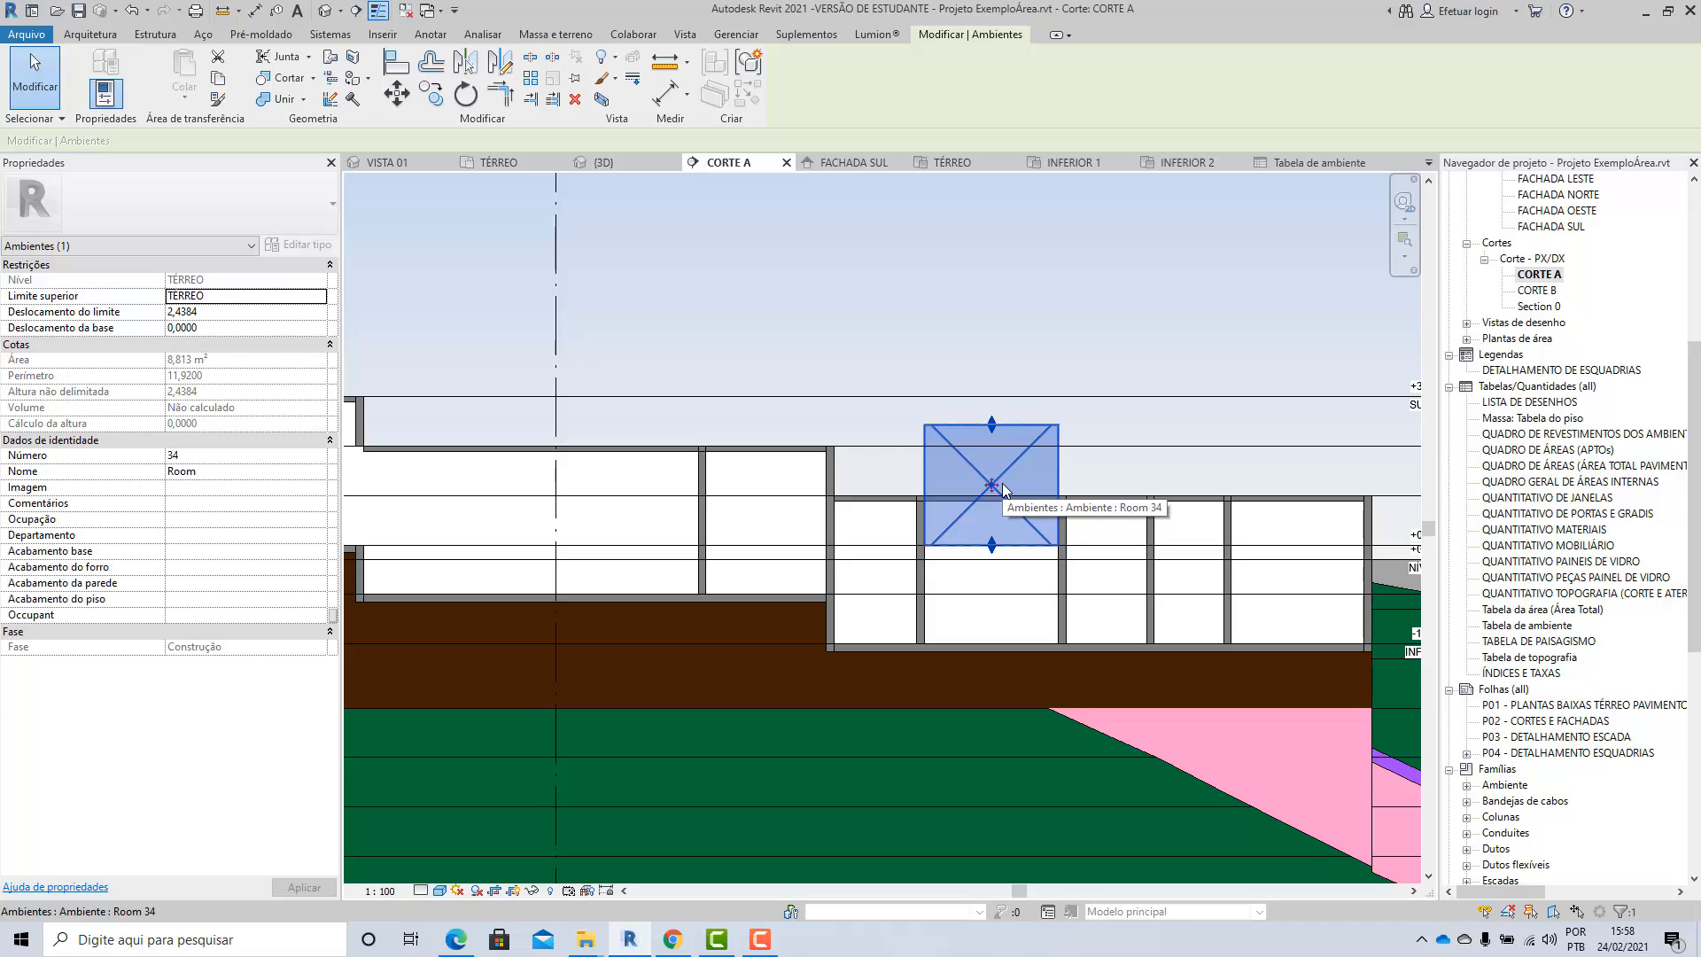
{"action": "key", "text": "Delete"}
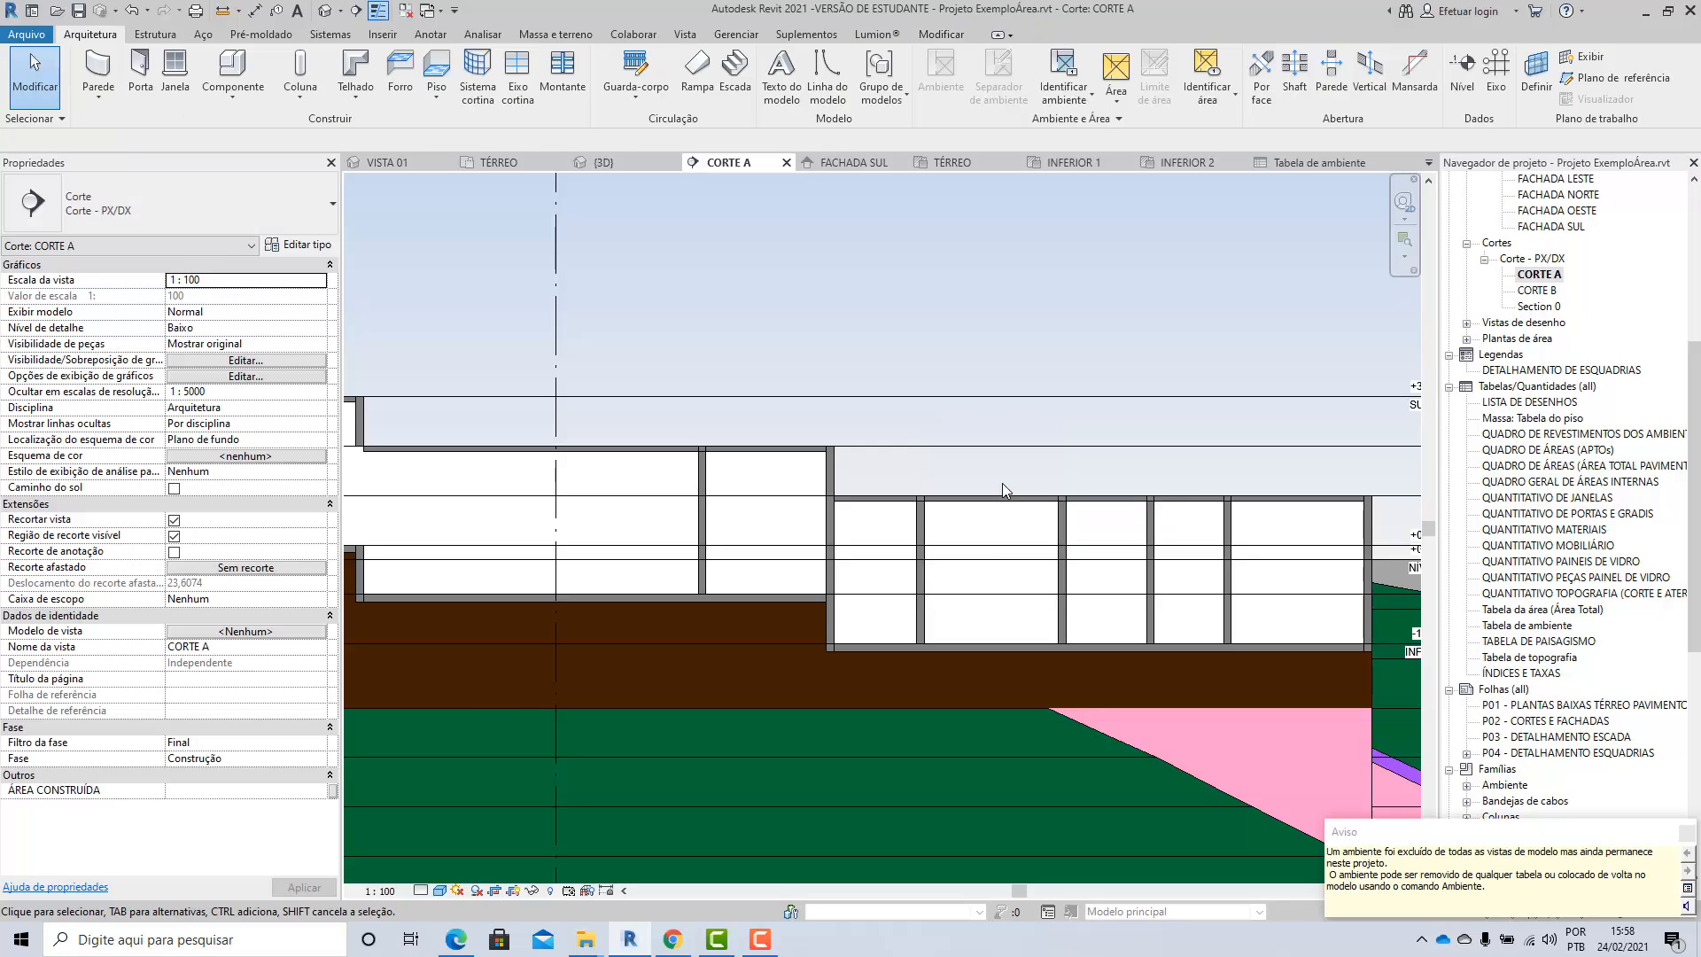
{"action": "left_click", "coordinate": [1686, 836]}
{"action": "scroll", "coordinate": [1139, 317], "scroll_direction": "down", "scroll_amount": 3}
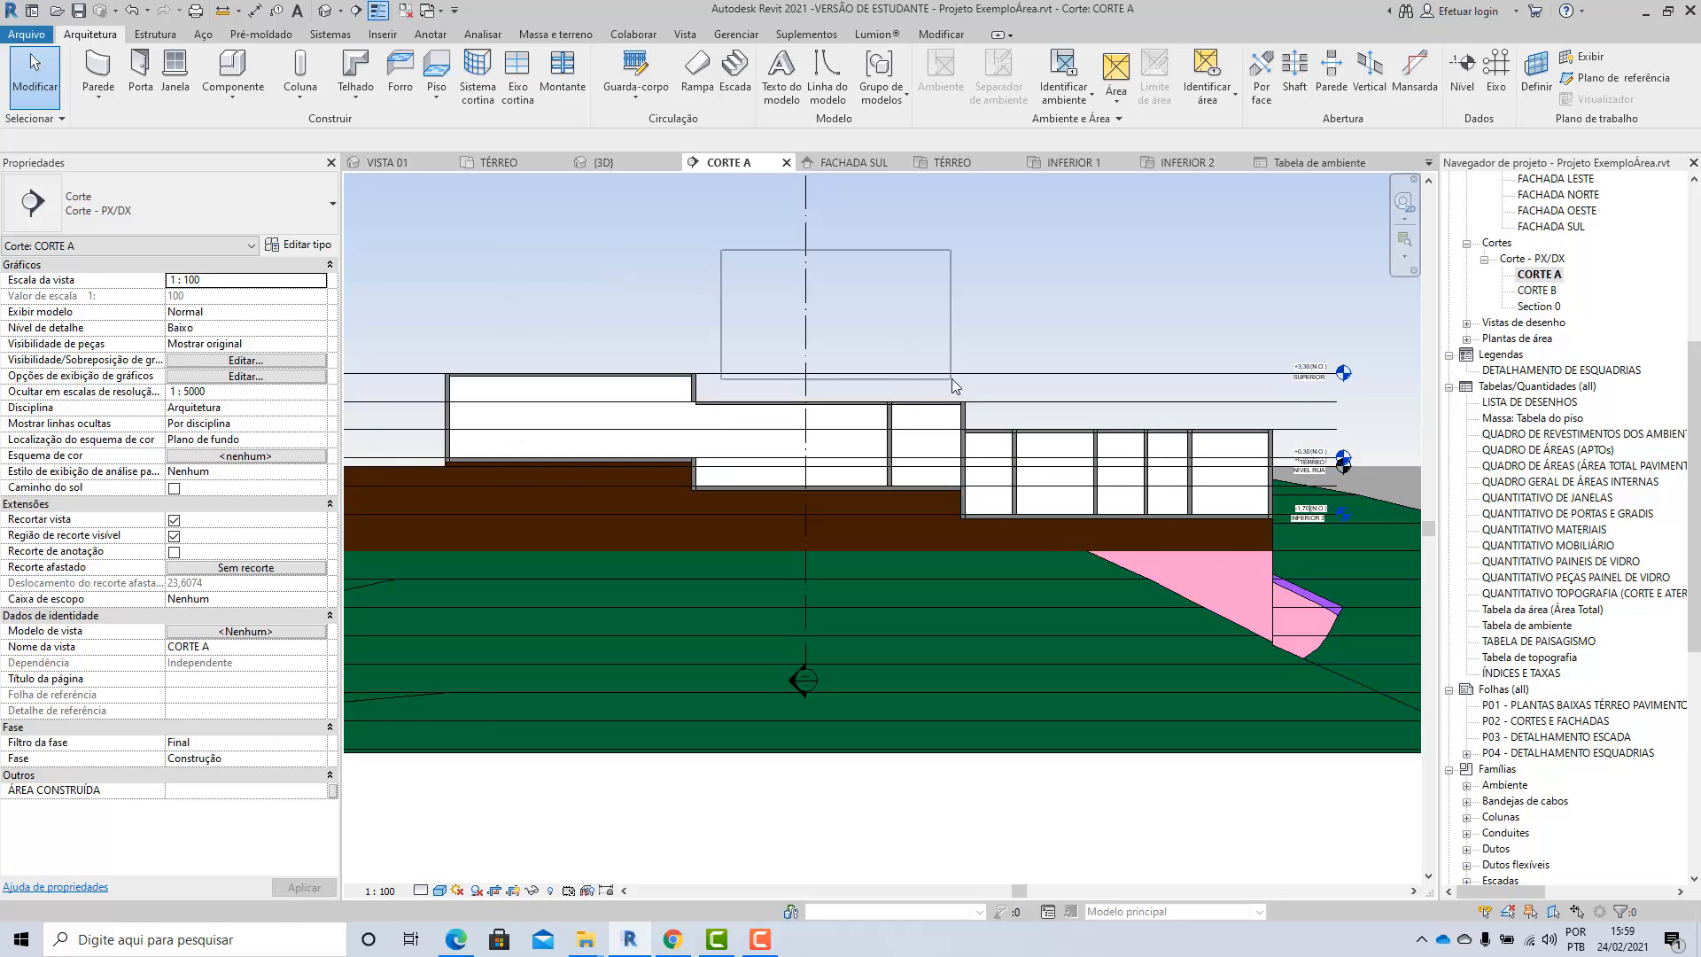
Step: Lower the upper limit of room 35 in CORTE A to the underside of the roof slab, an offset of about 0,88
{"action": "left_click_drag", "start_coordinate": [1210, 283], "coordinate": [985, 518]}
{"action": "scroll", "coordinate": [1202, 431], "scroll_direction": "up", "scroll_amount": 5}
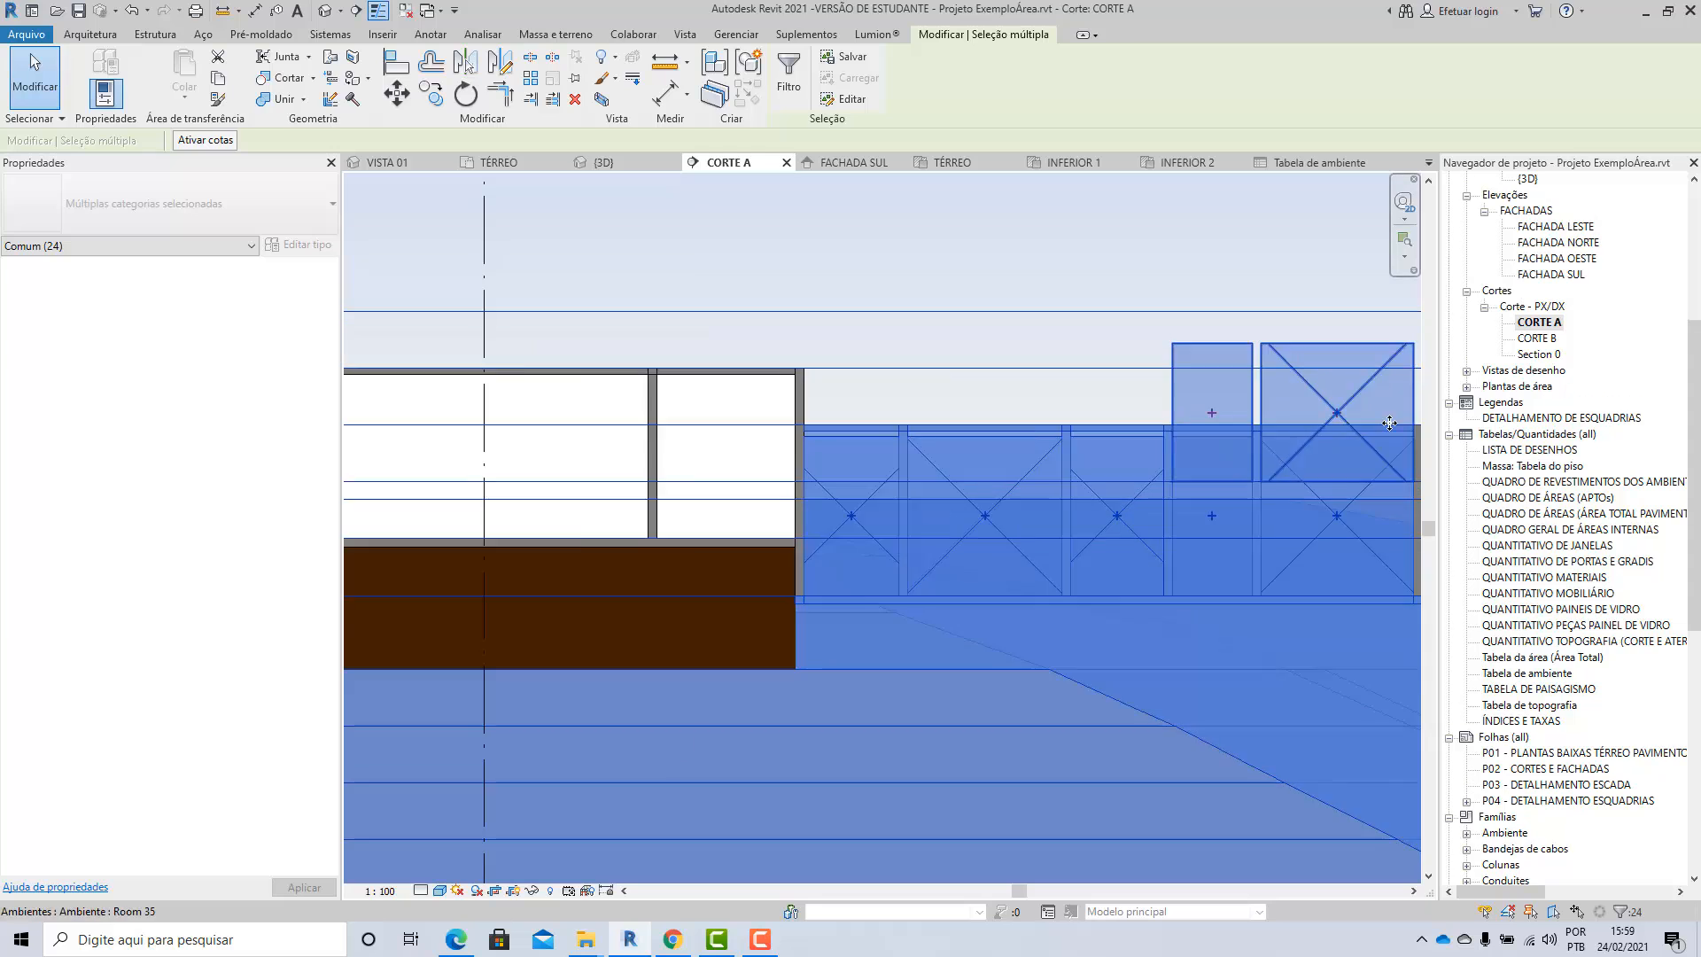
{"action": "left_click", "coordinate": [1302, 381]}
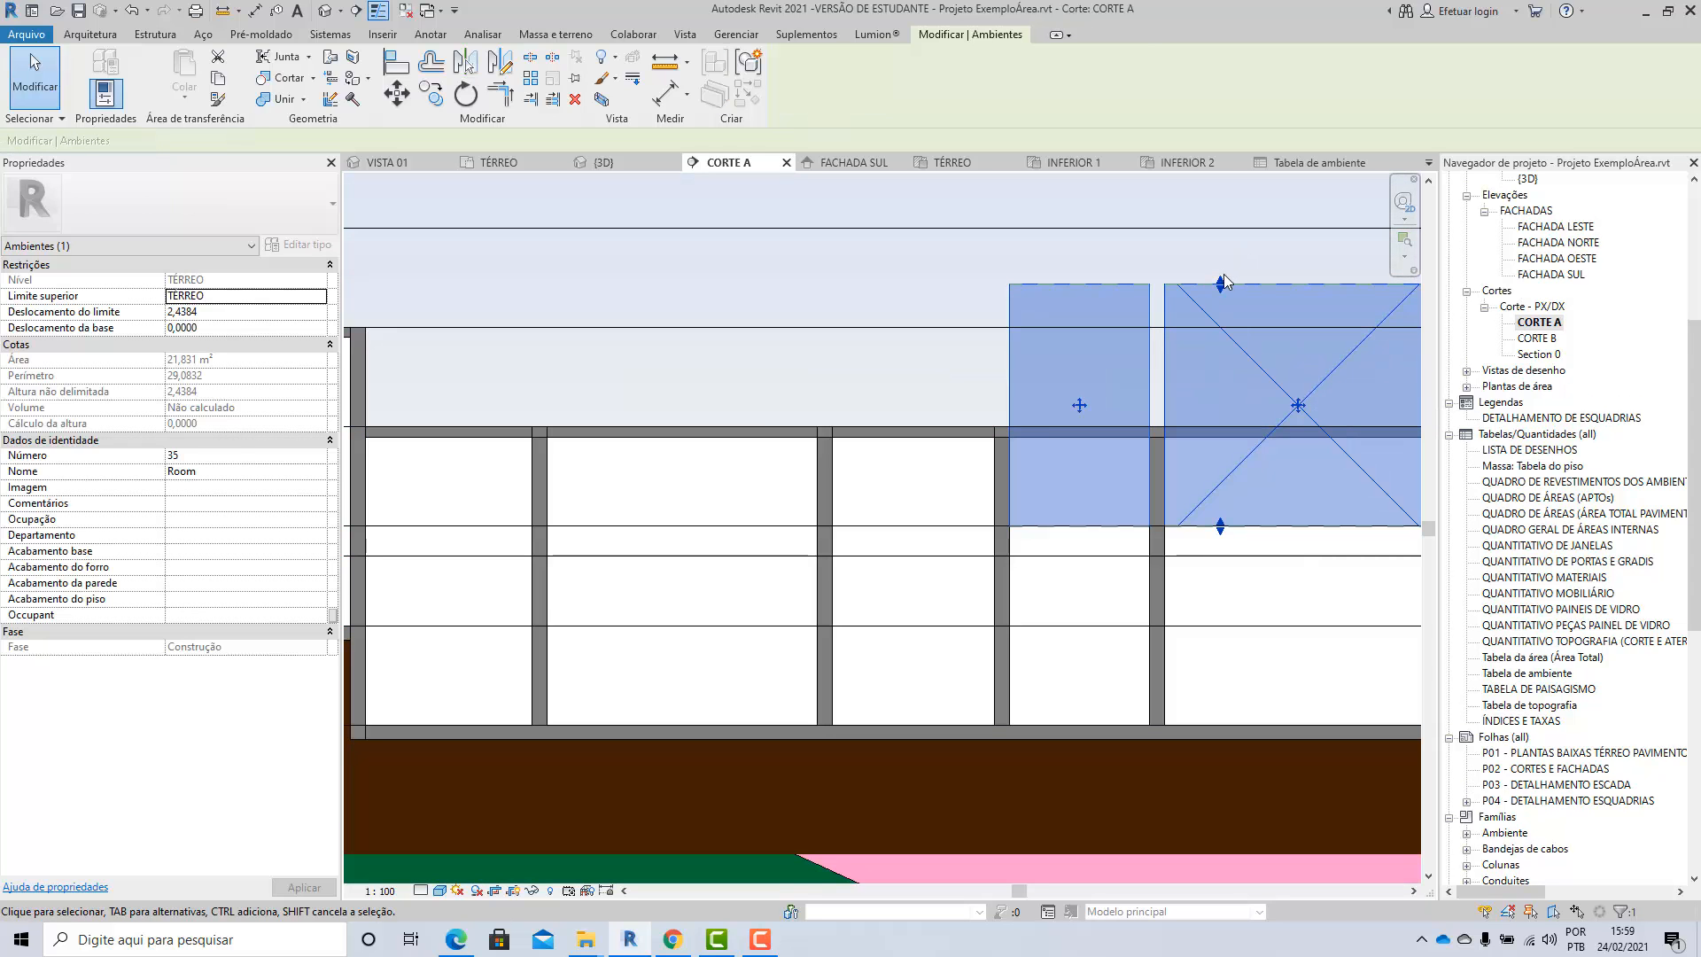
{"action": "left_click_drag", "start_coordinate": [1218, 315], "coordinate": [1218, 439]}
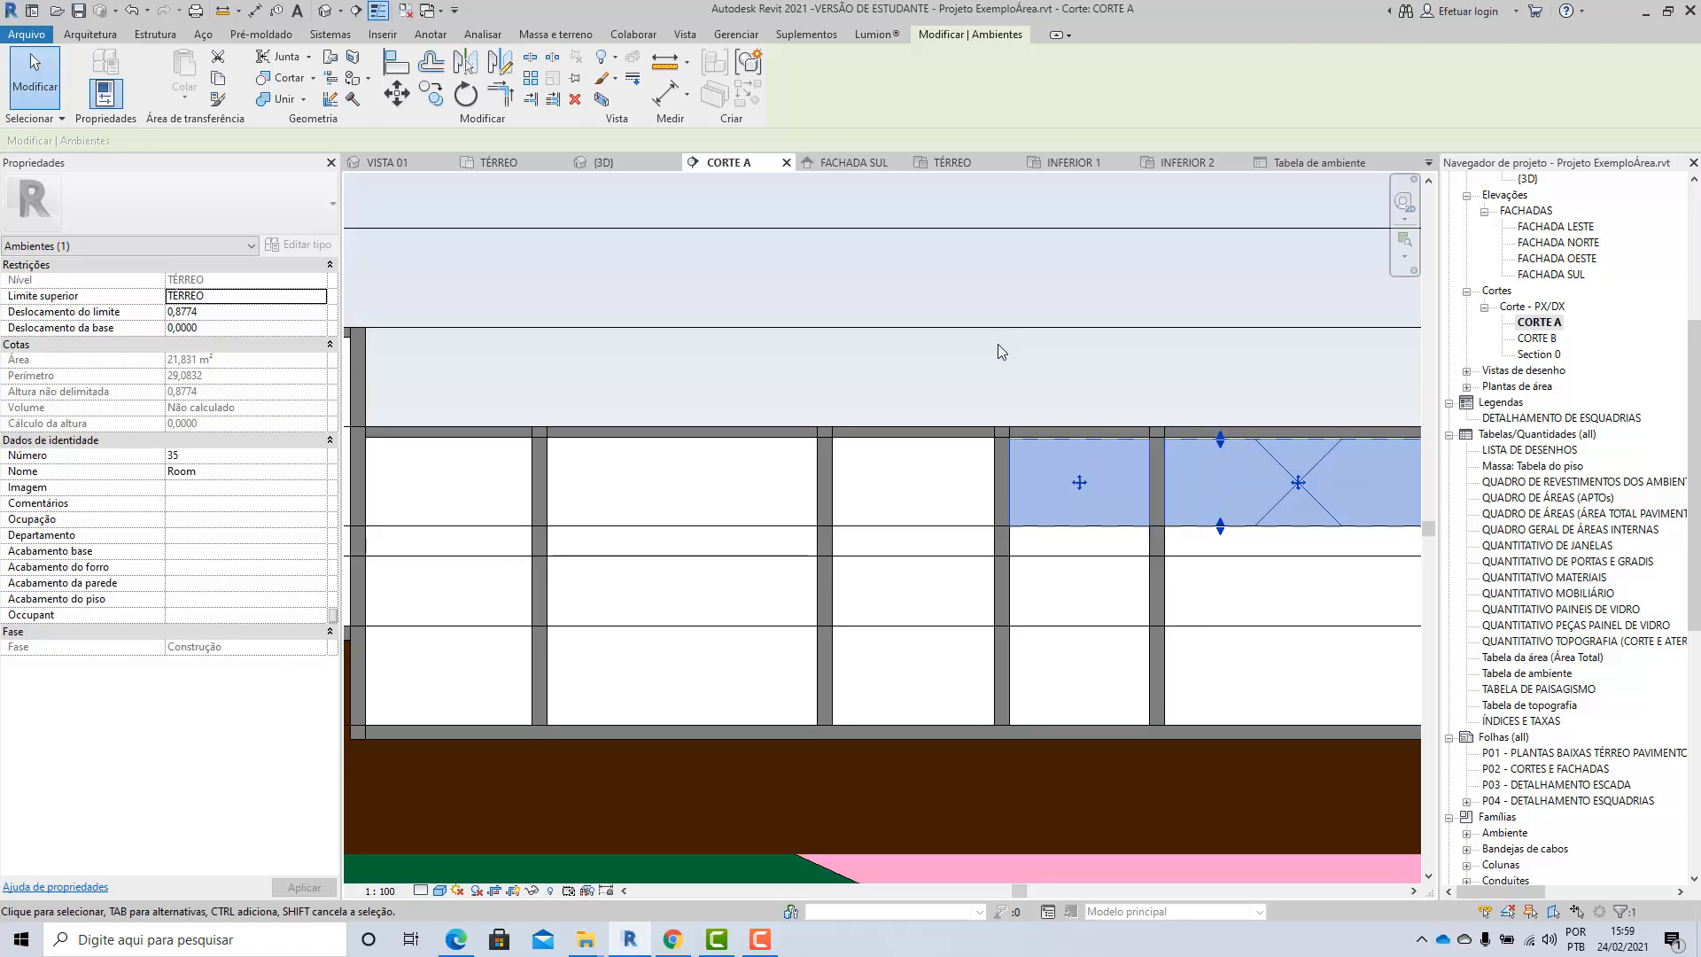
{"action": "left_click", "coordinate": [995, 347]}
Step: Reopen the Tabela de ambiente schedule to check the rooms listed for each level
{"action": "middle_click_drag", "start_coordinate": [1298, 487], "coordinate": [929, 502]}
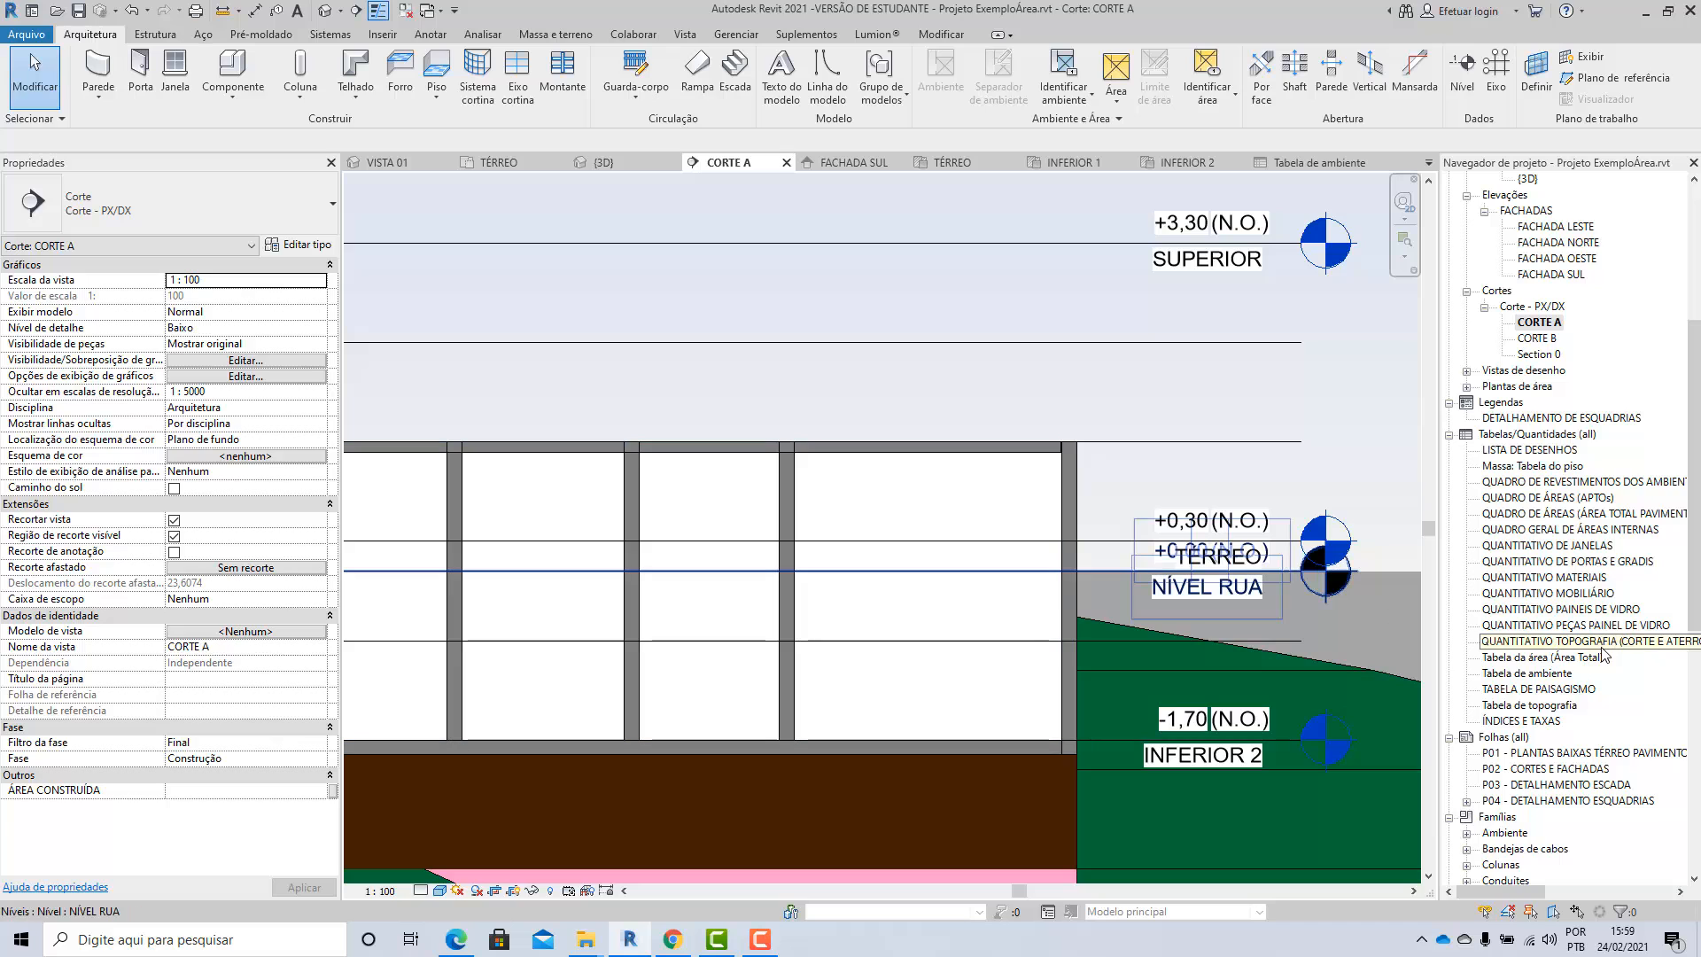
{"action": "left_click", "coordinate": [1567, 674]}
{"action": "double_click", "coordinate": [1566, 674]}
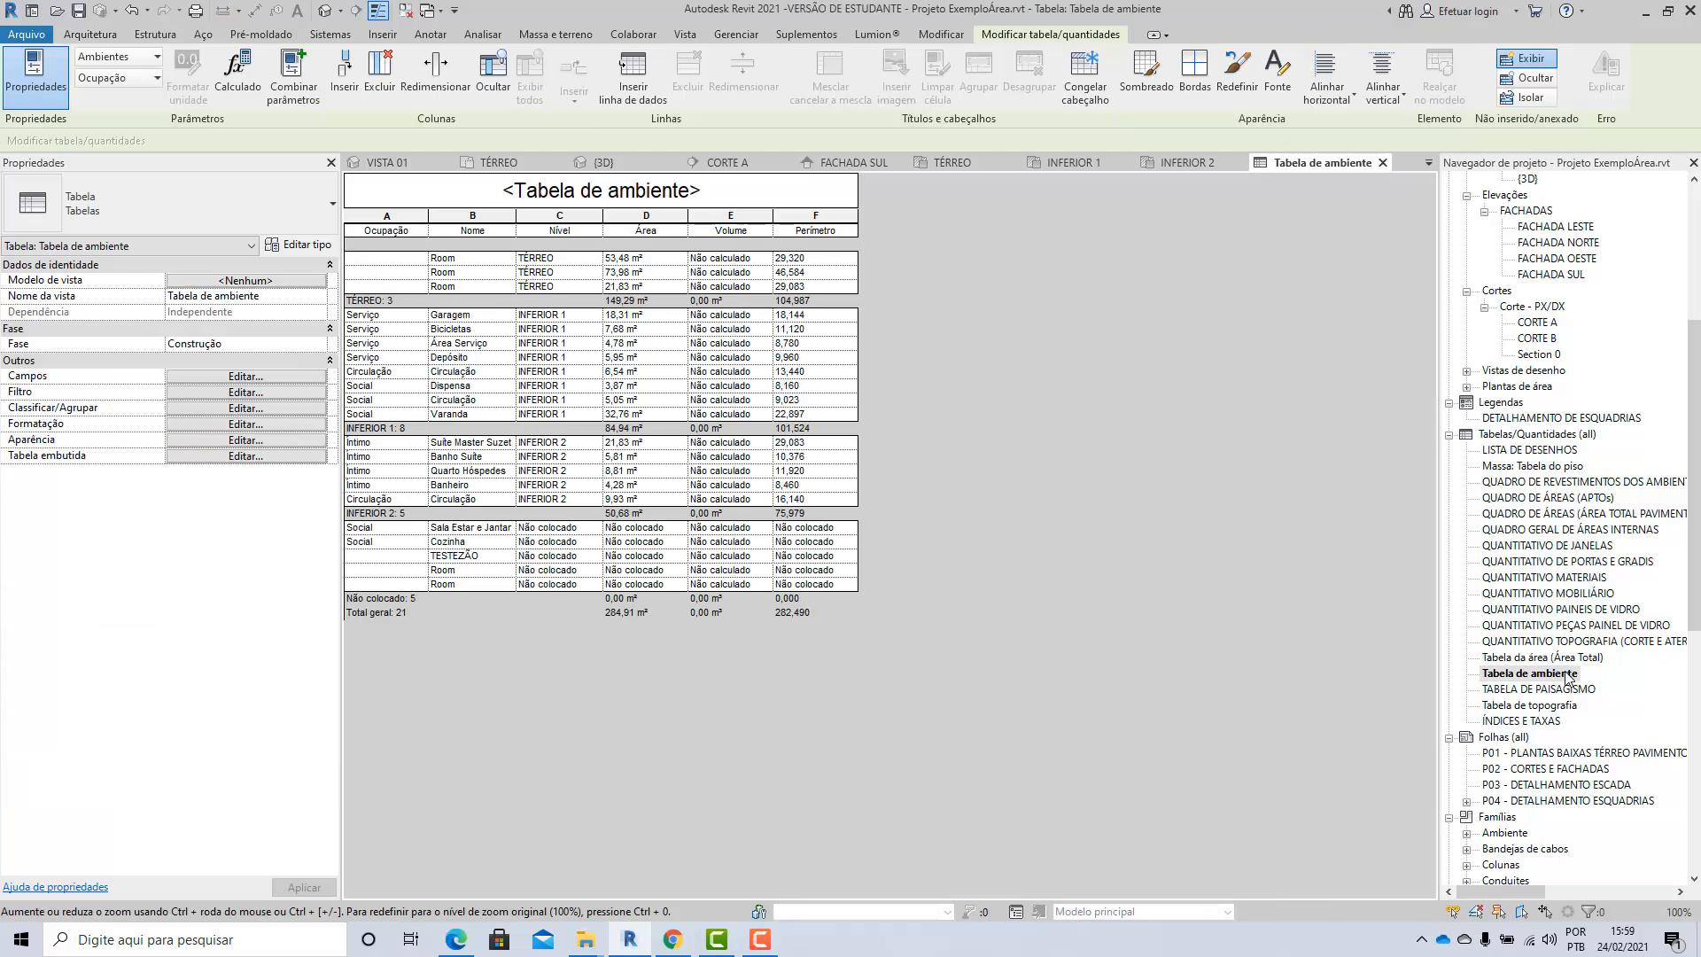
Step: Open the TÉRREO floor plan and set the area and volume calculations to Áreas e volumes
{"action": "scroll", "coordinate": [1648, 408], "scroll_direction": "up", "scroll_amount": 6}
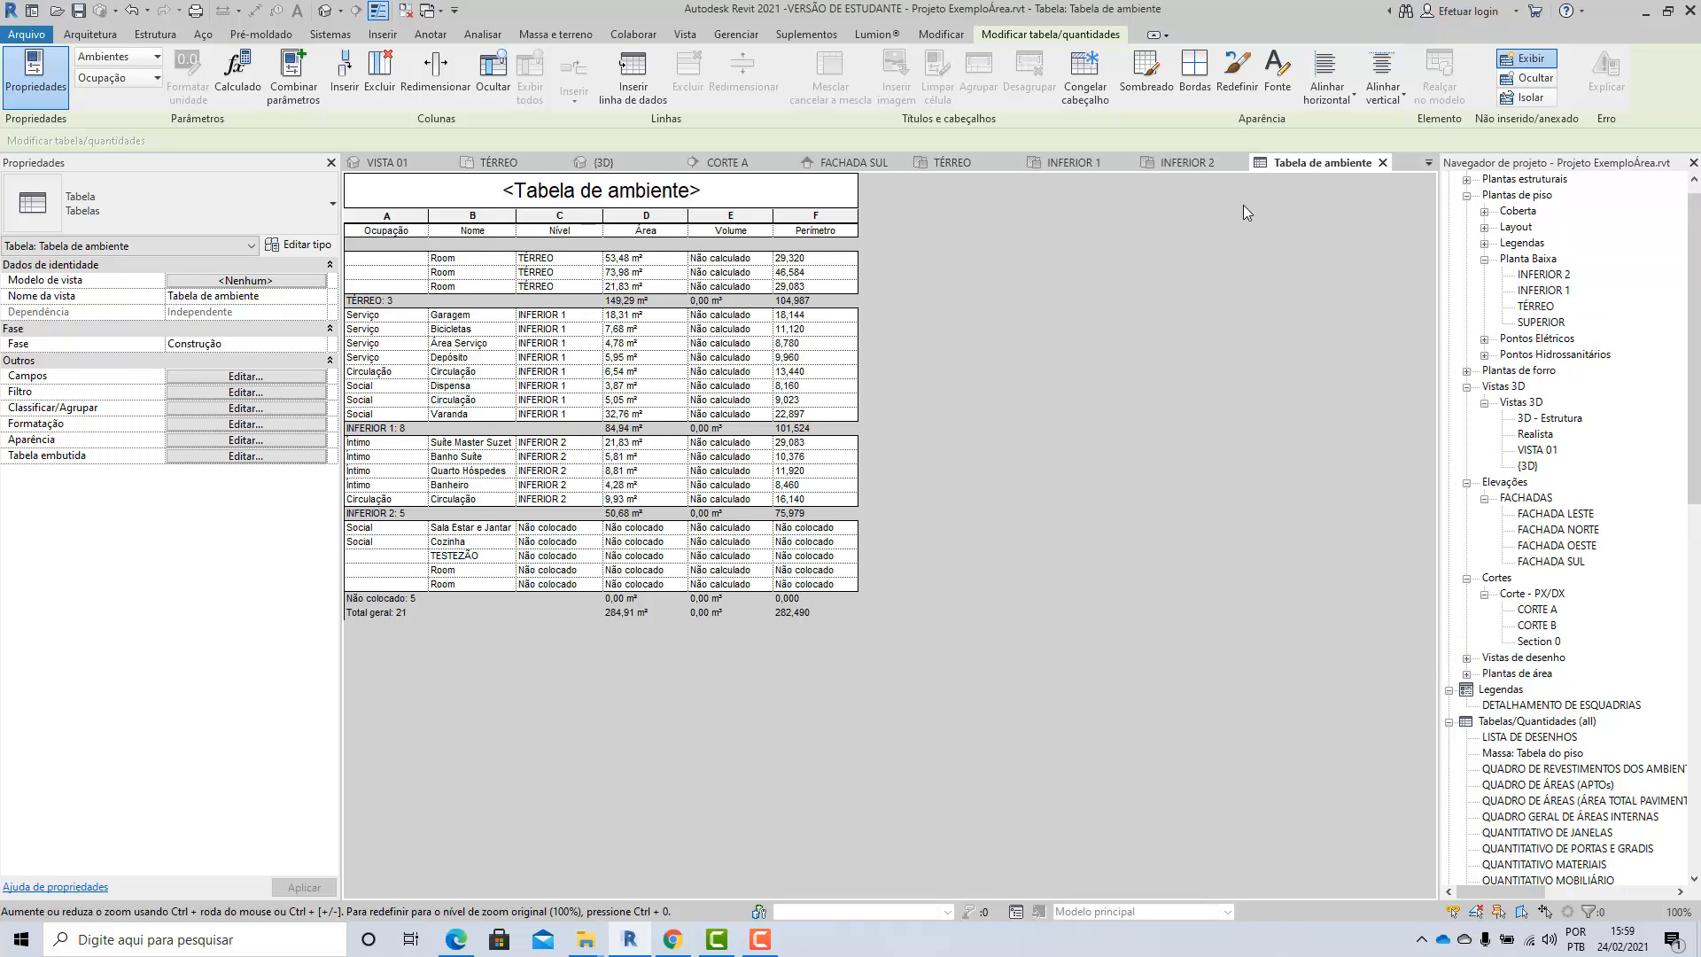
{"action": "left_click", "coordinate": [89, 35]}
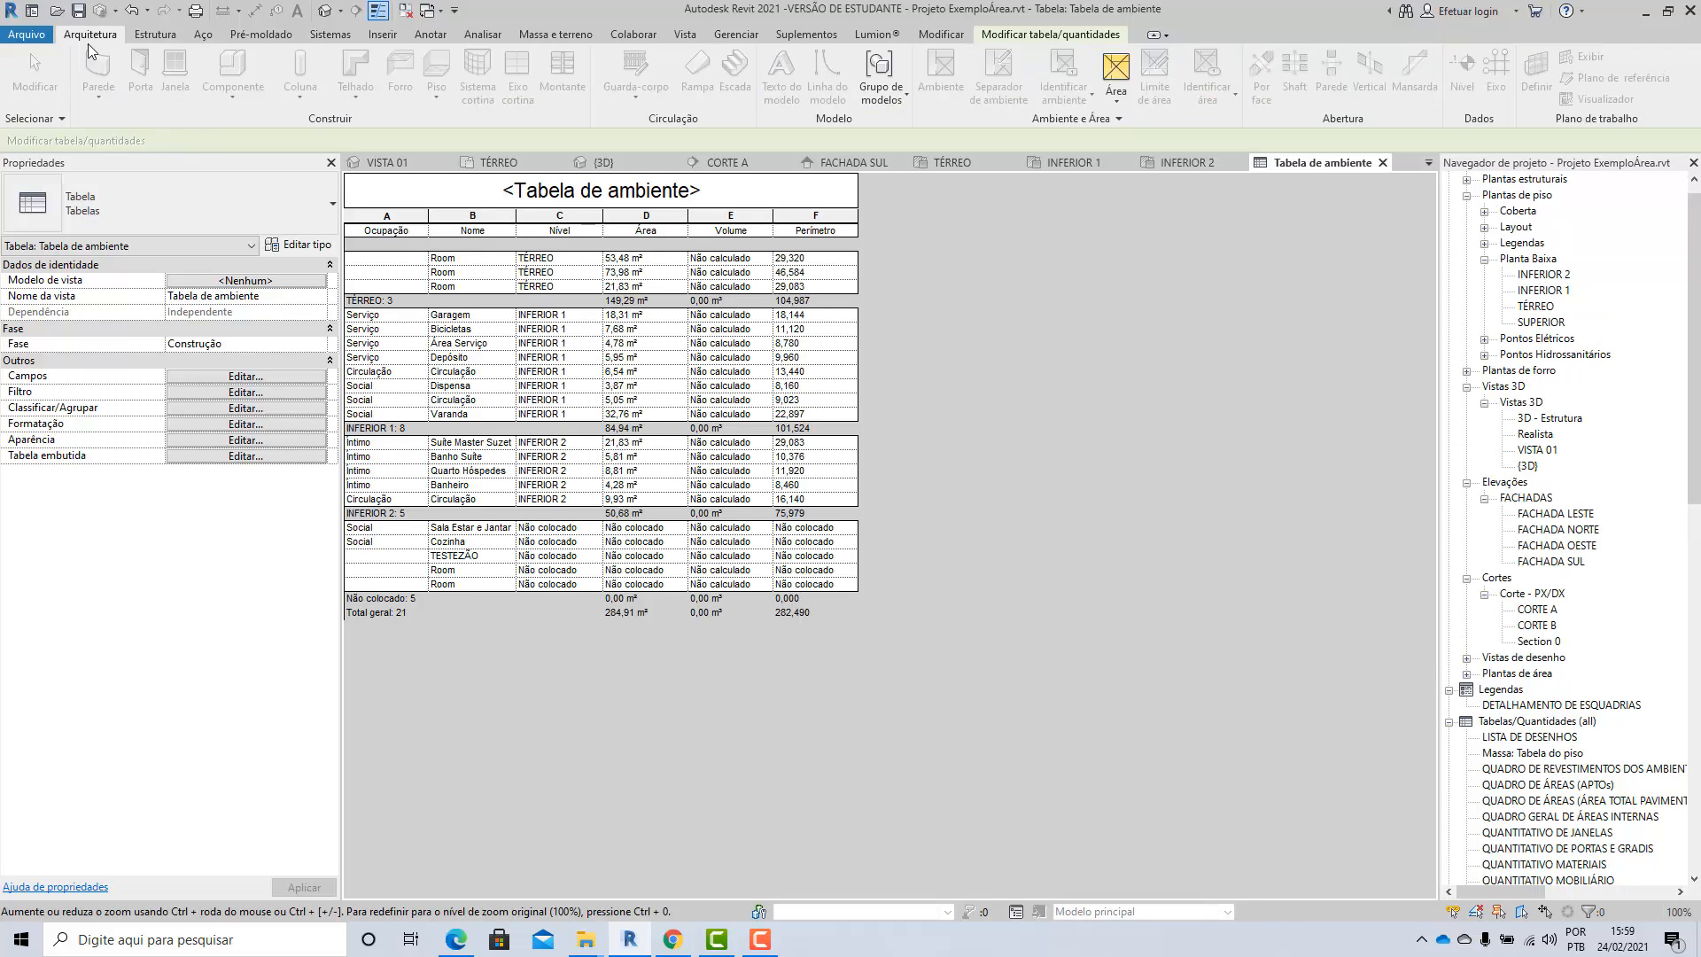
{"action": "double_click", "coordinate": [1536, 305]}
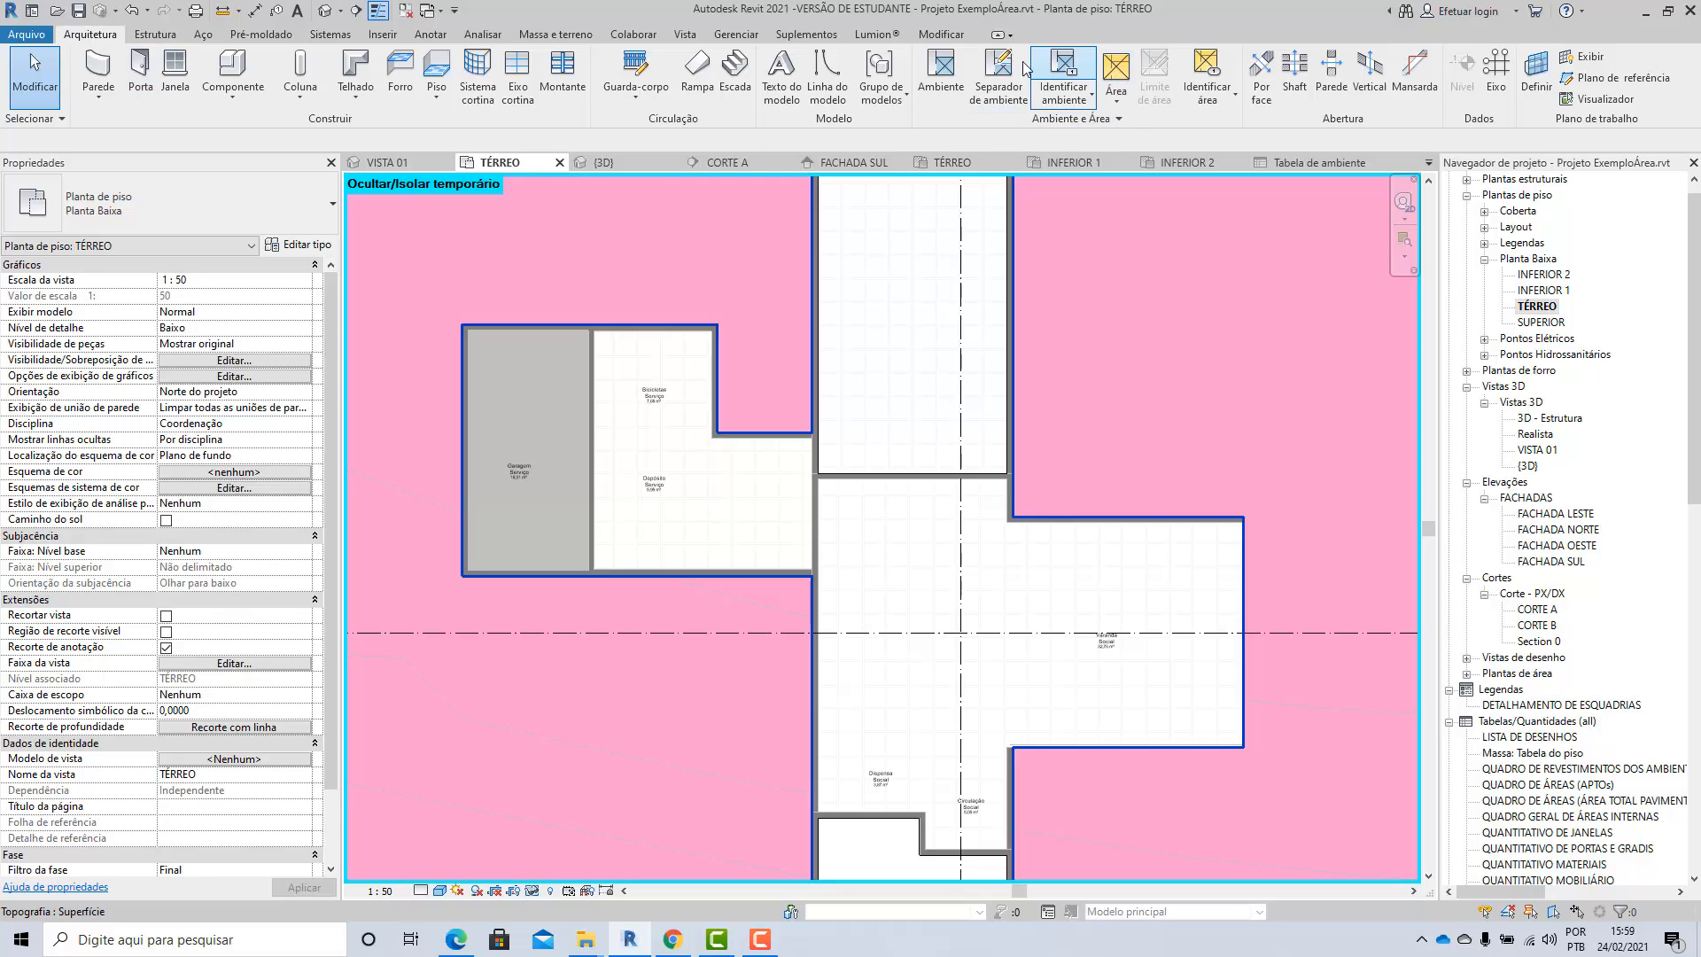
{"action": "left_click", "coordinate": [1120, 121]}
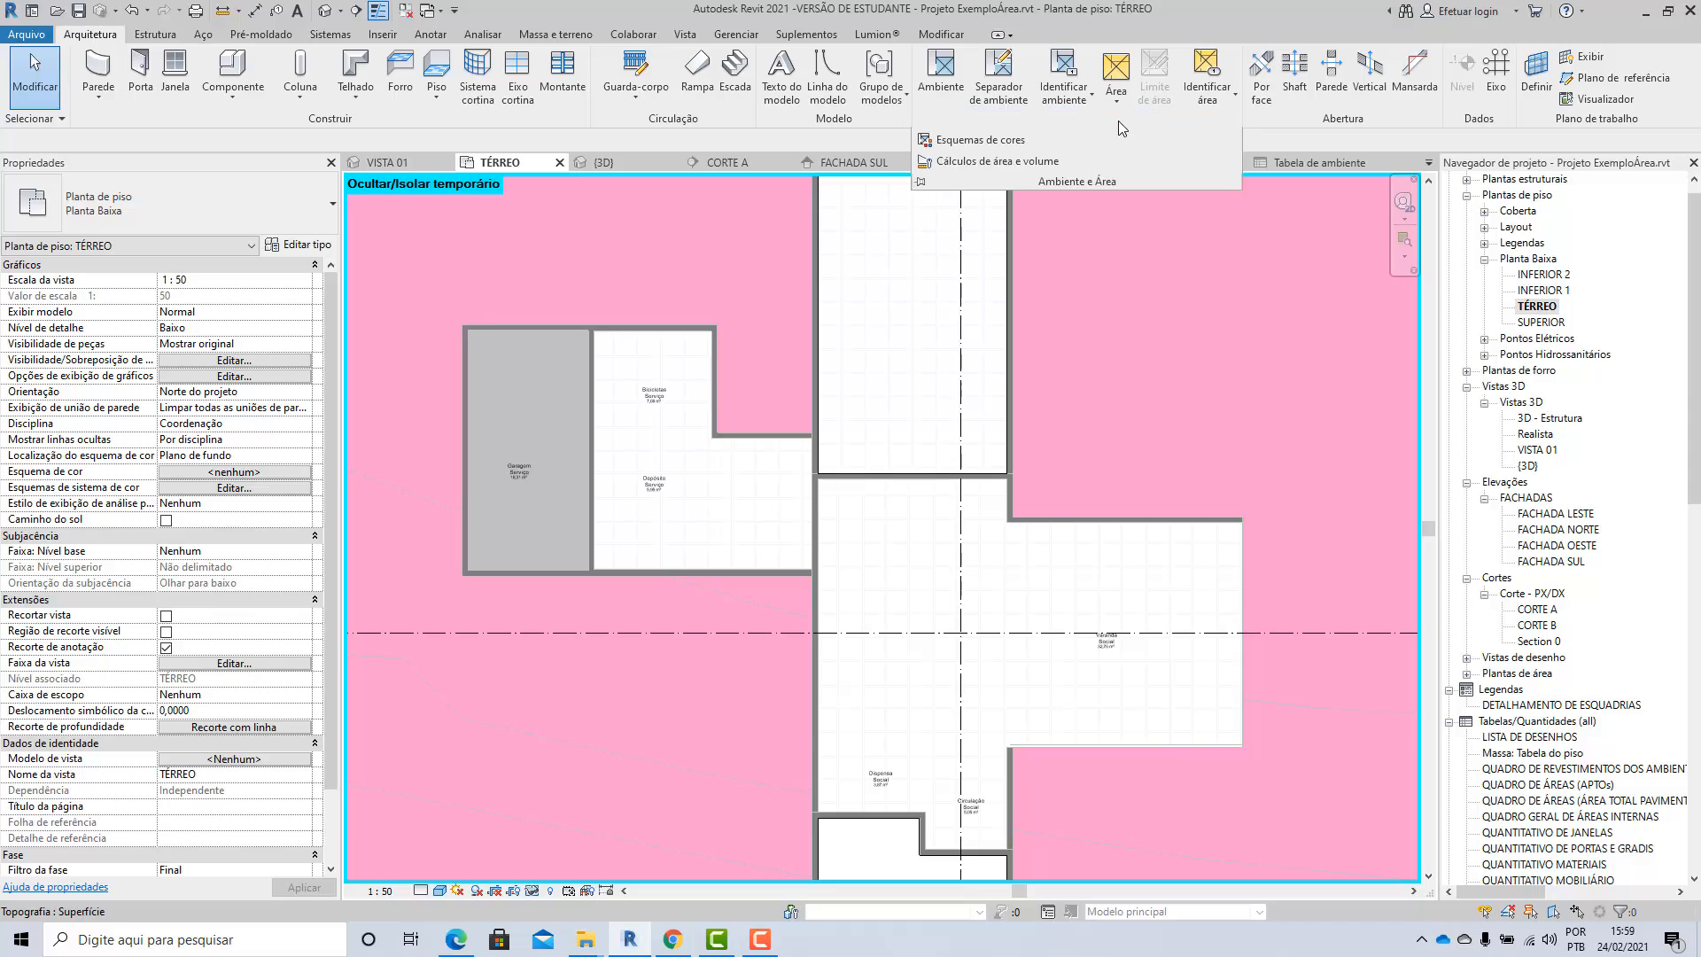
{"action": "left_click", "coordinate": [980, 164]}
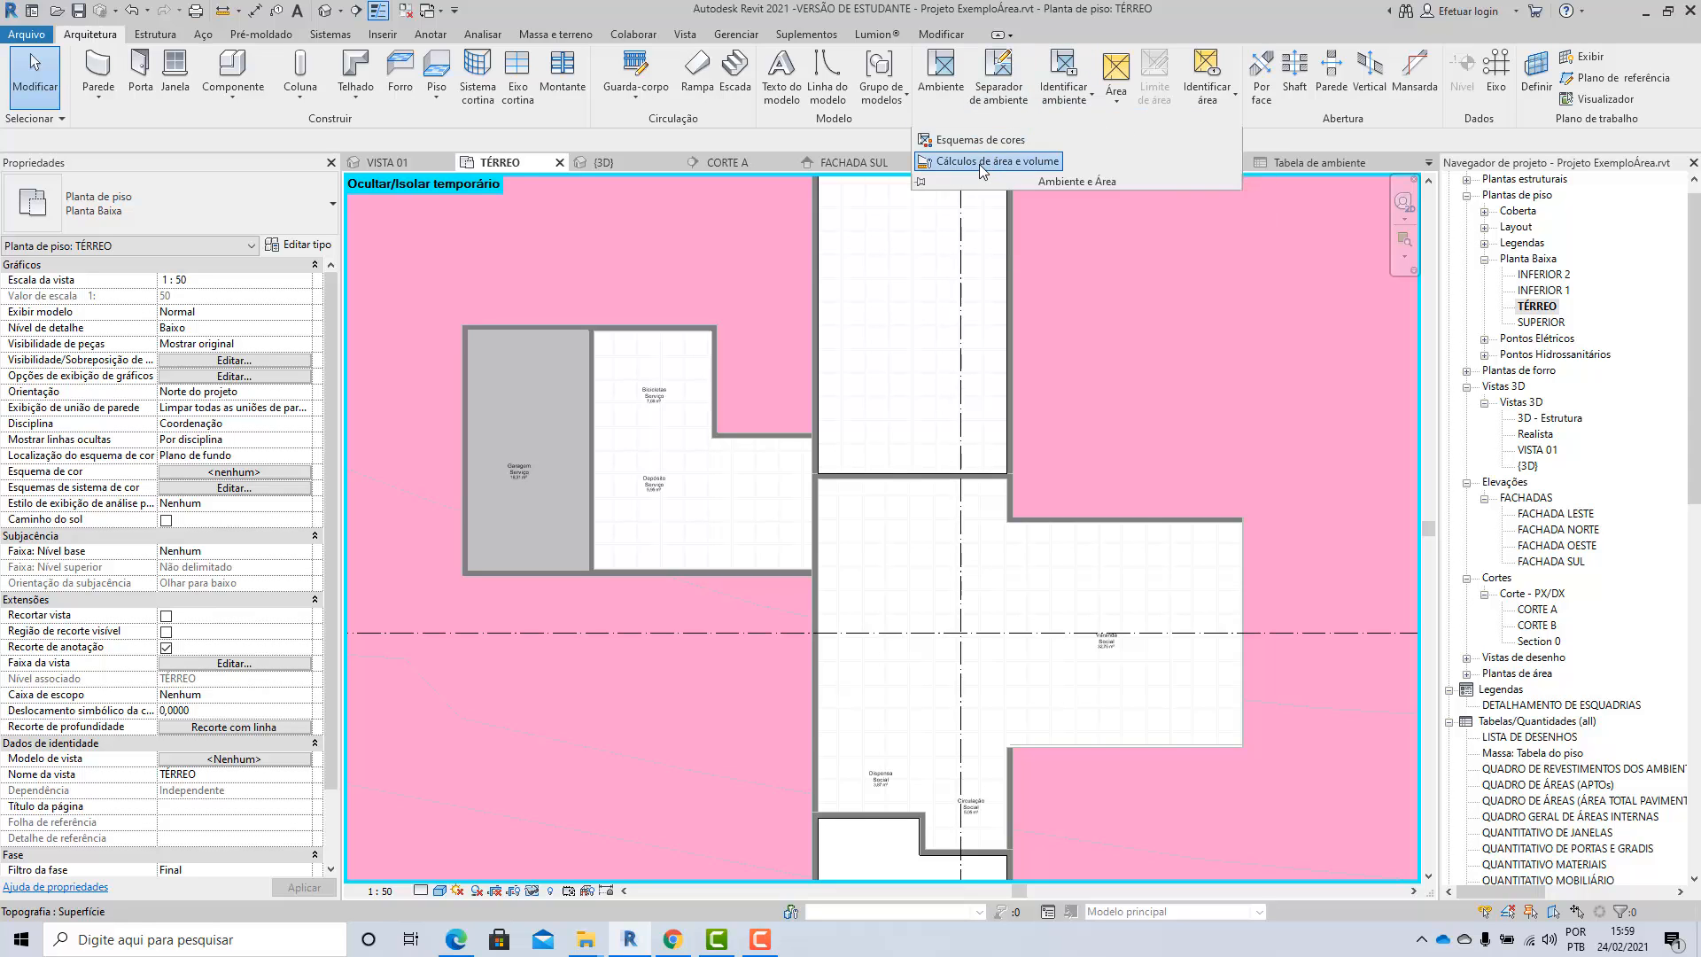
{"action": "left_click_drag", "start_coordinate": [886, 268], "coordinate": [718, 233]}
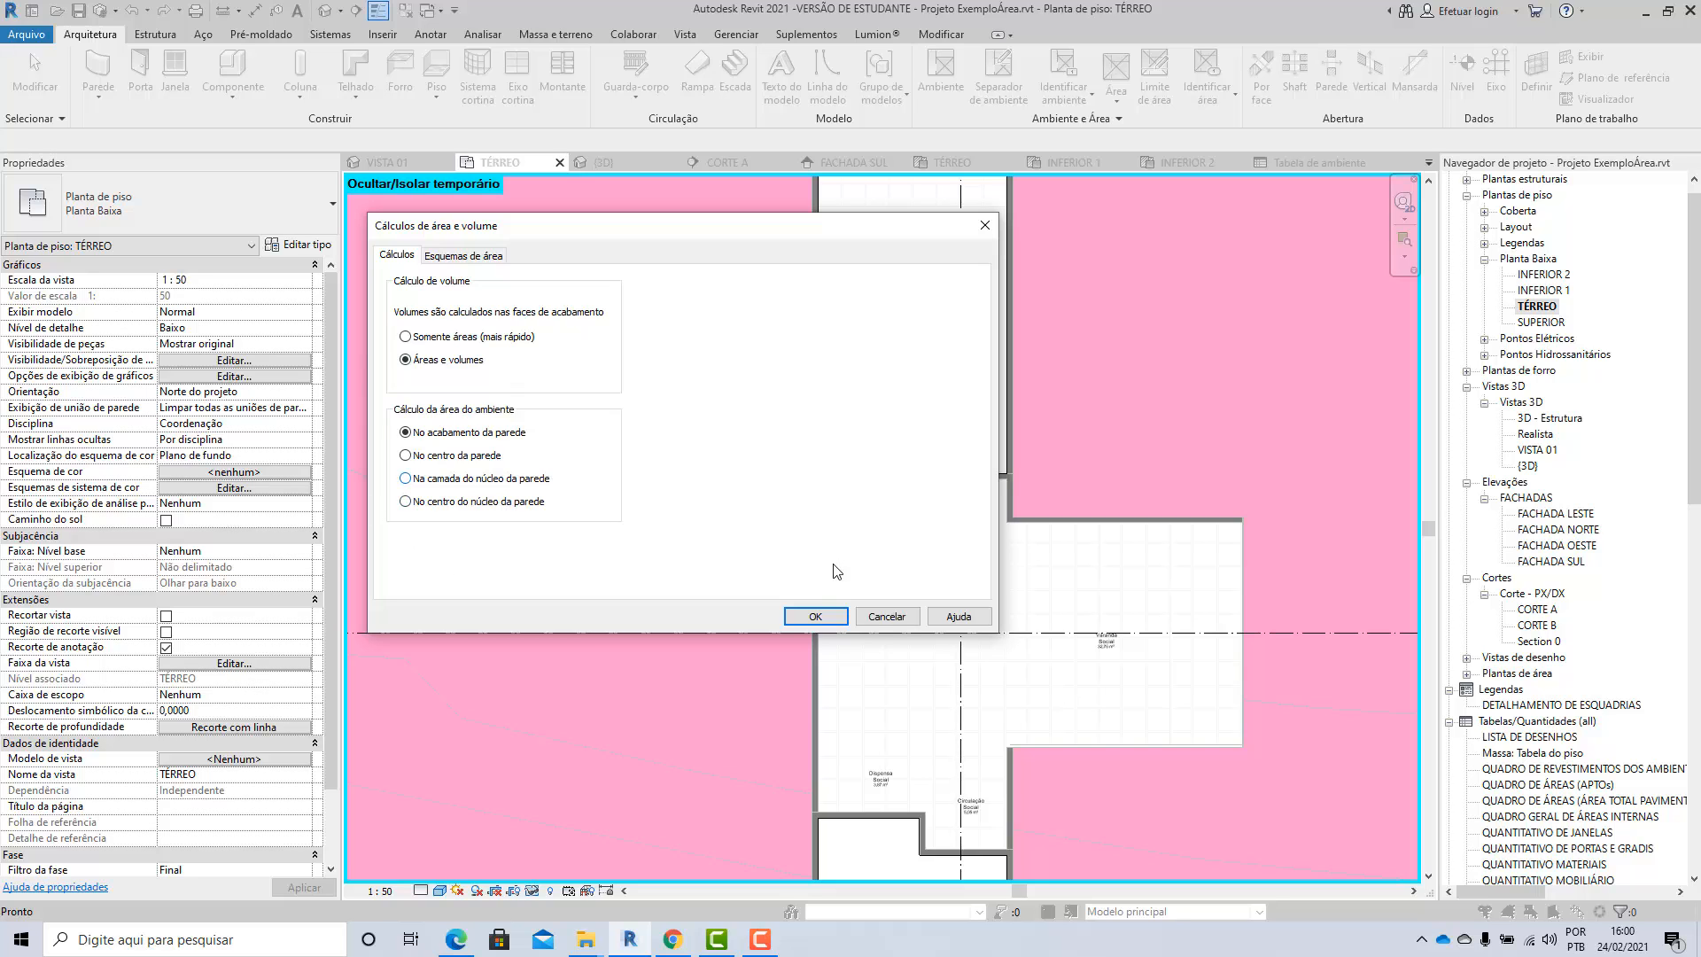
{"action": "left_click", "coordinate": [815, 617]}
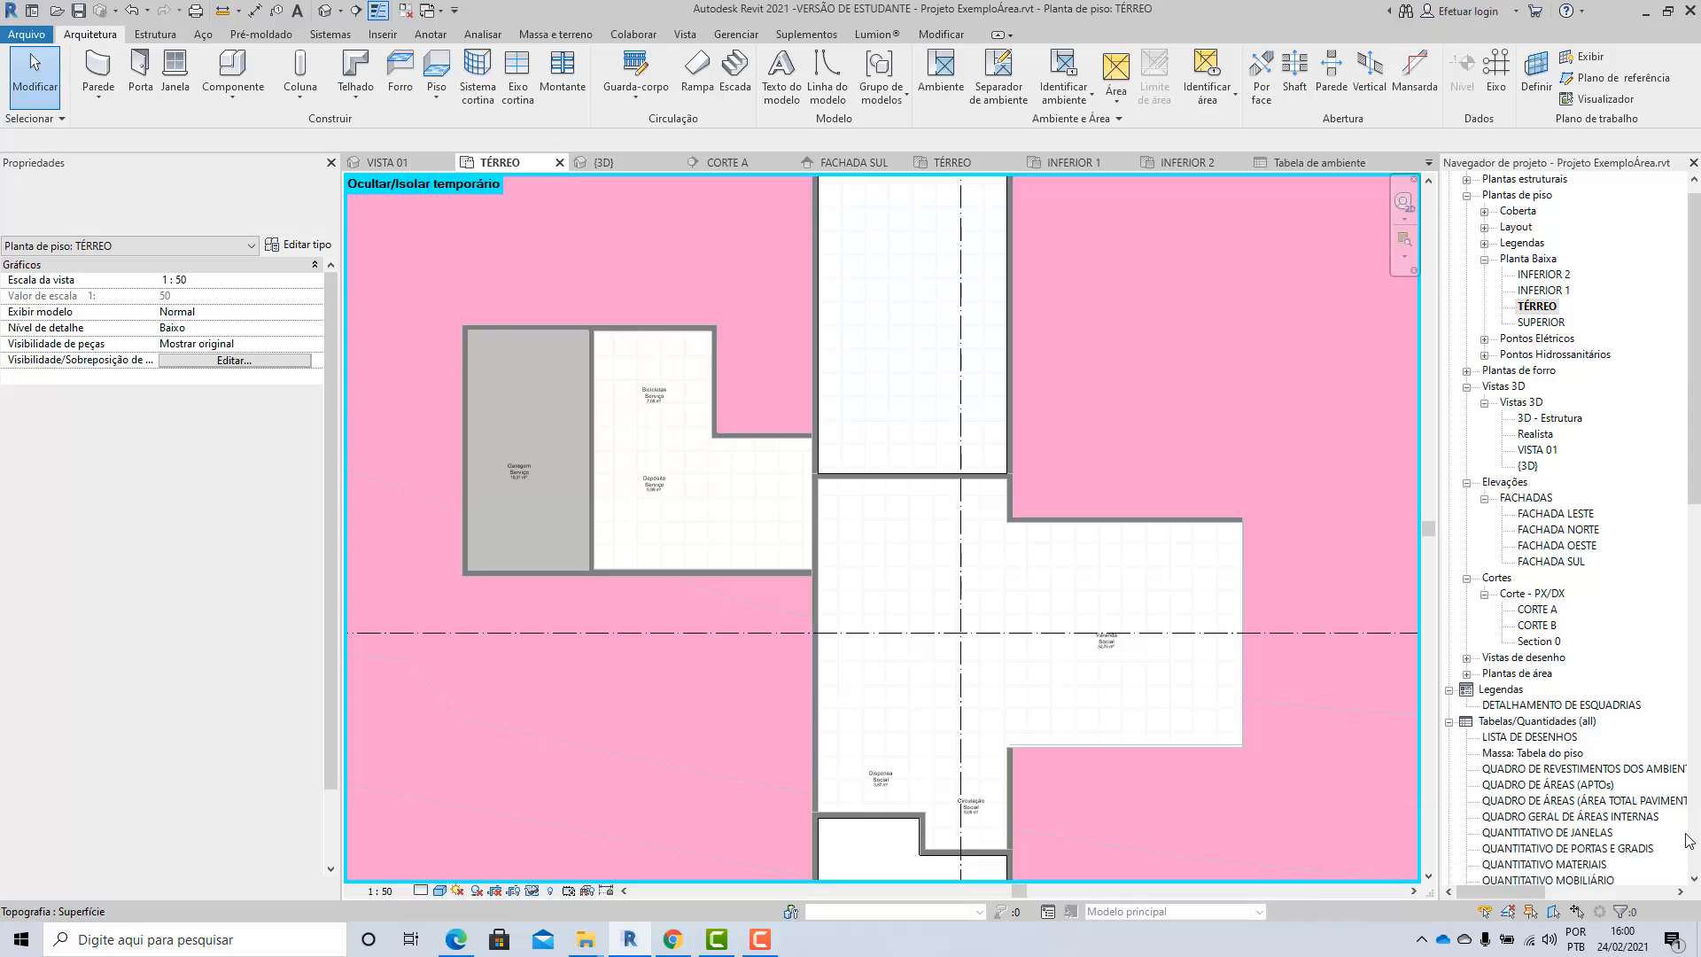
Step: Open the FACHADA LESTE elevation to inspect the building and its levels
{"action": "scroll", "coordinate": [1120, 561], "scroll_direction": "down", "scroll_amount": 2}
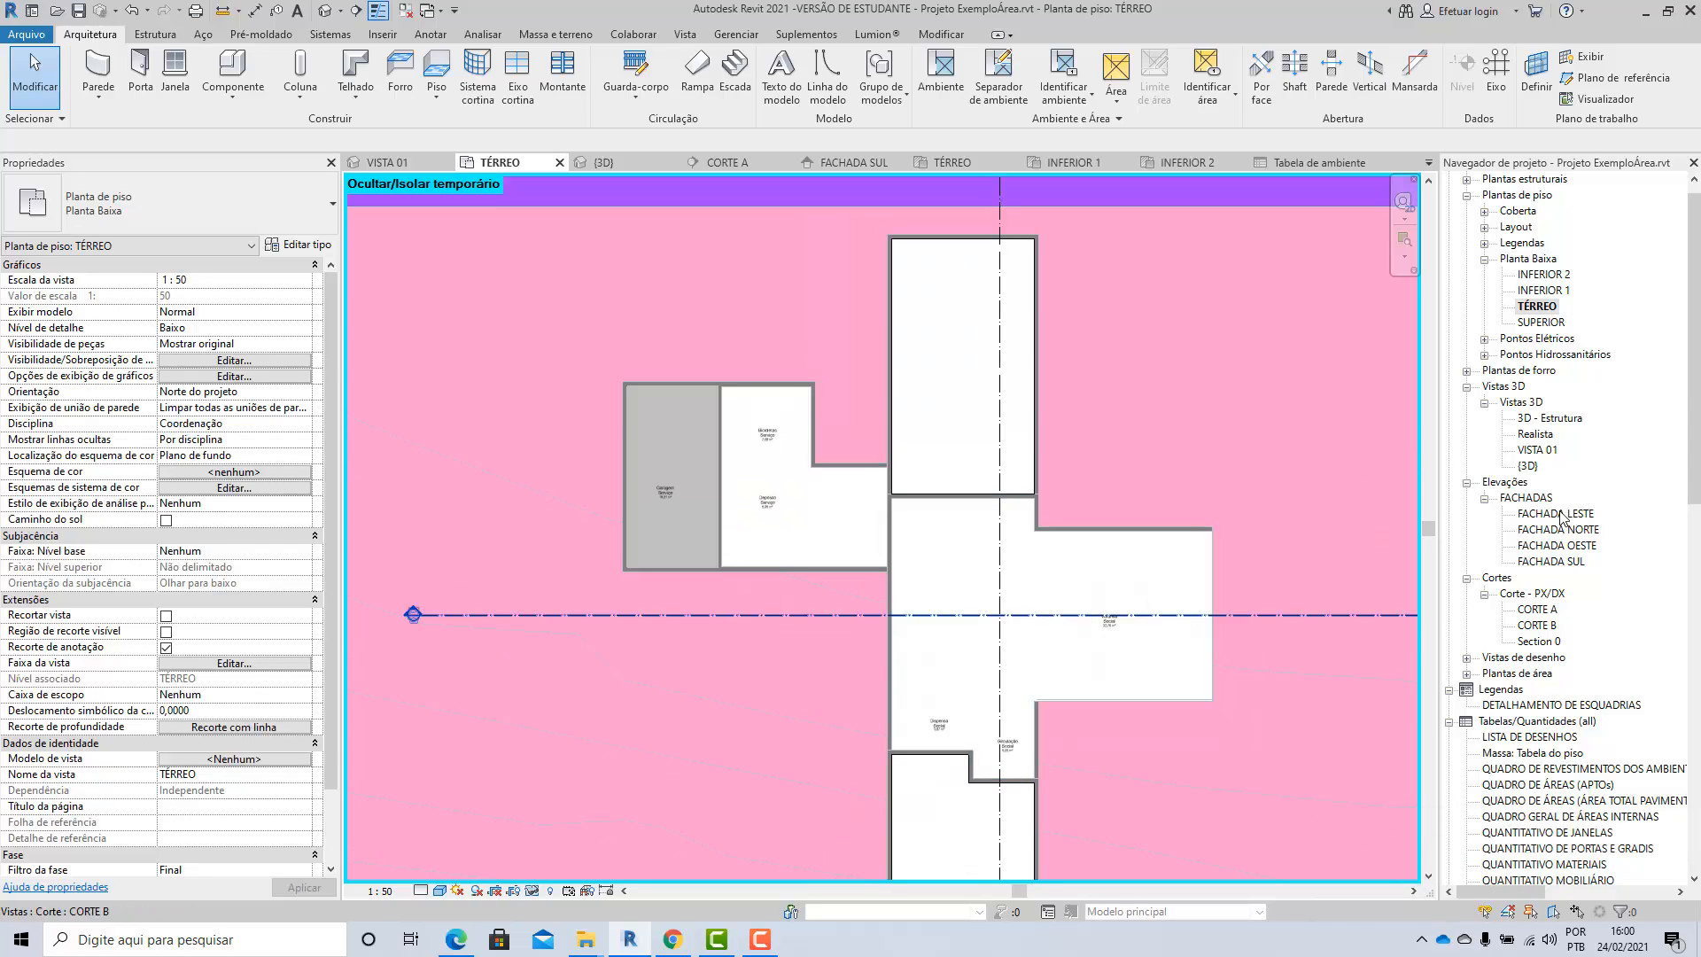
{"action": "double_click", "coordinate": [1559, 514]}
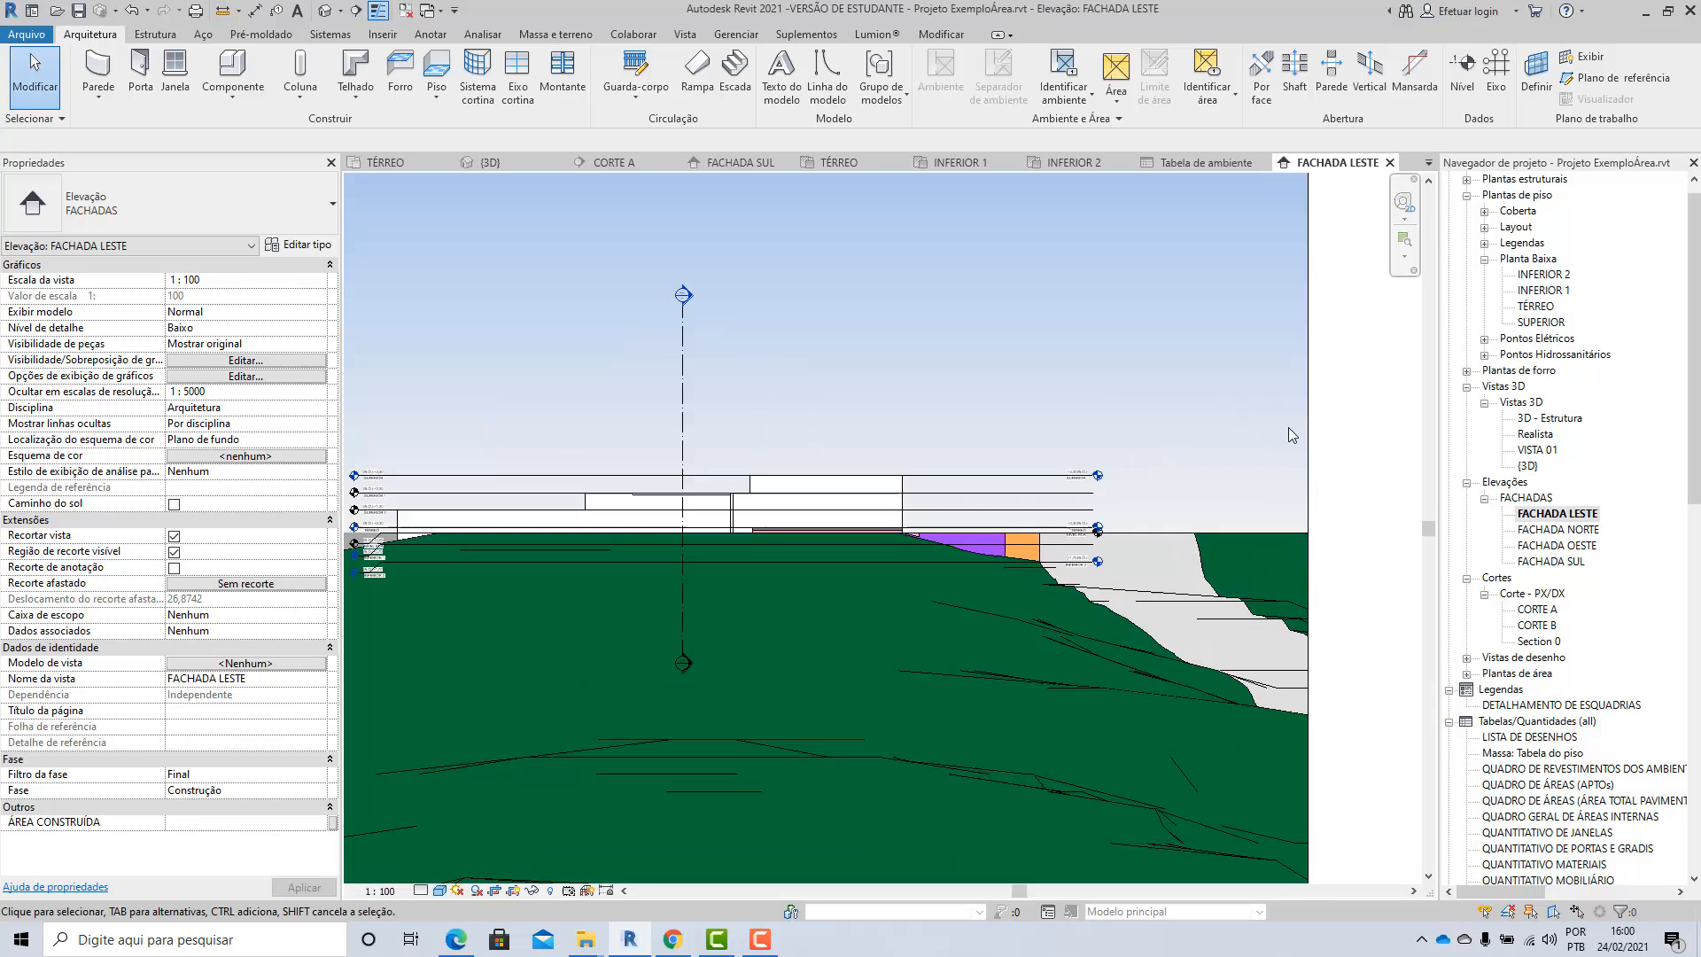
{"action": "scroll", "coordinate": [1232, 409], "scroll_direction": "up", "scroll_amount": 1}
{"action": "left_click", "coordinate": [1557, 529]}
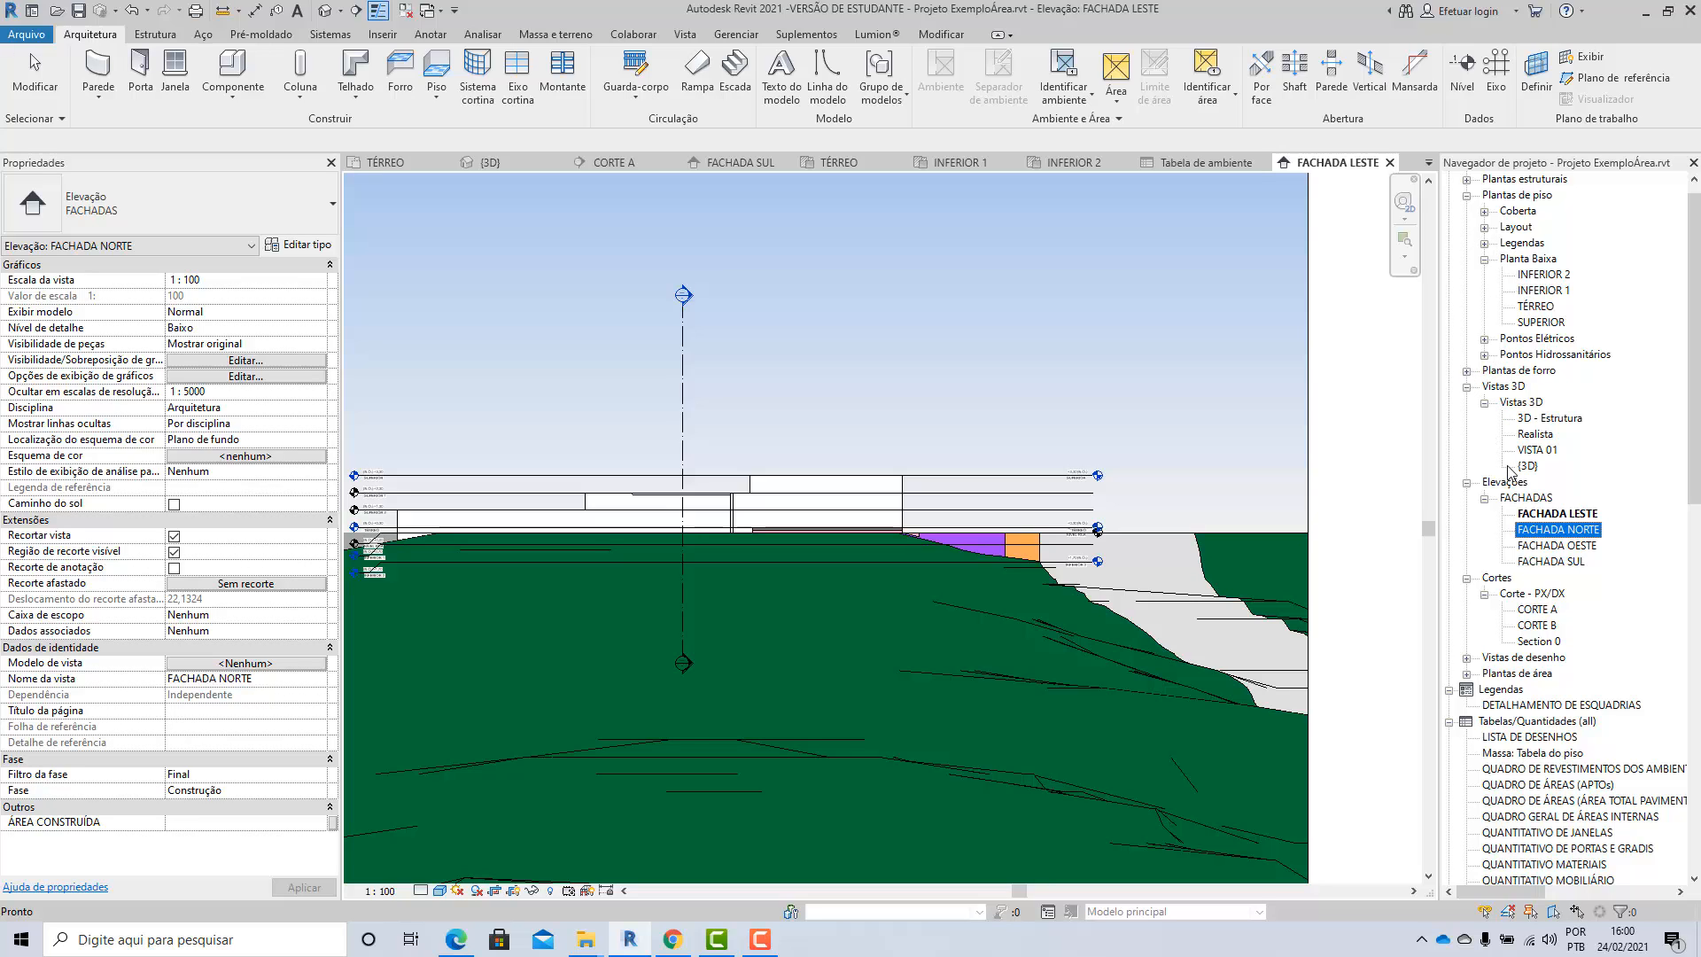
Step: In the CORTE A section, lower the upper limit of master suite room 25 on INFERIOR 2 to an offset of about 1,99
{"action": "double_click", "coordinate": [1527, 610]}
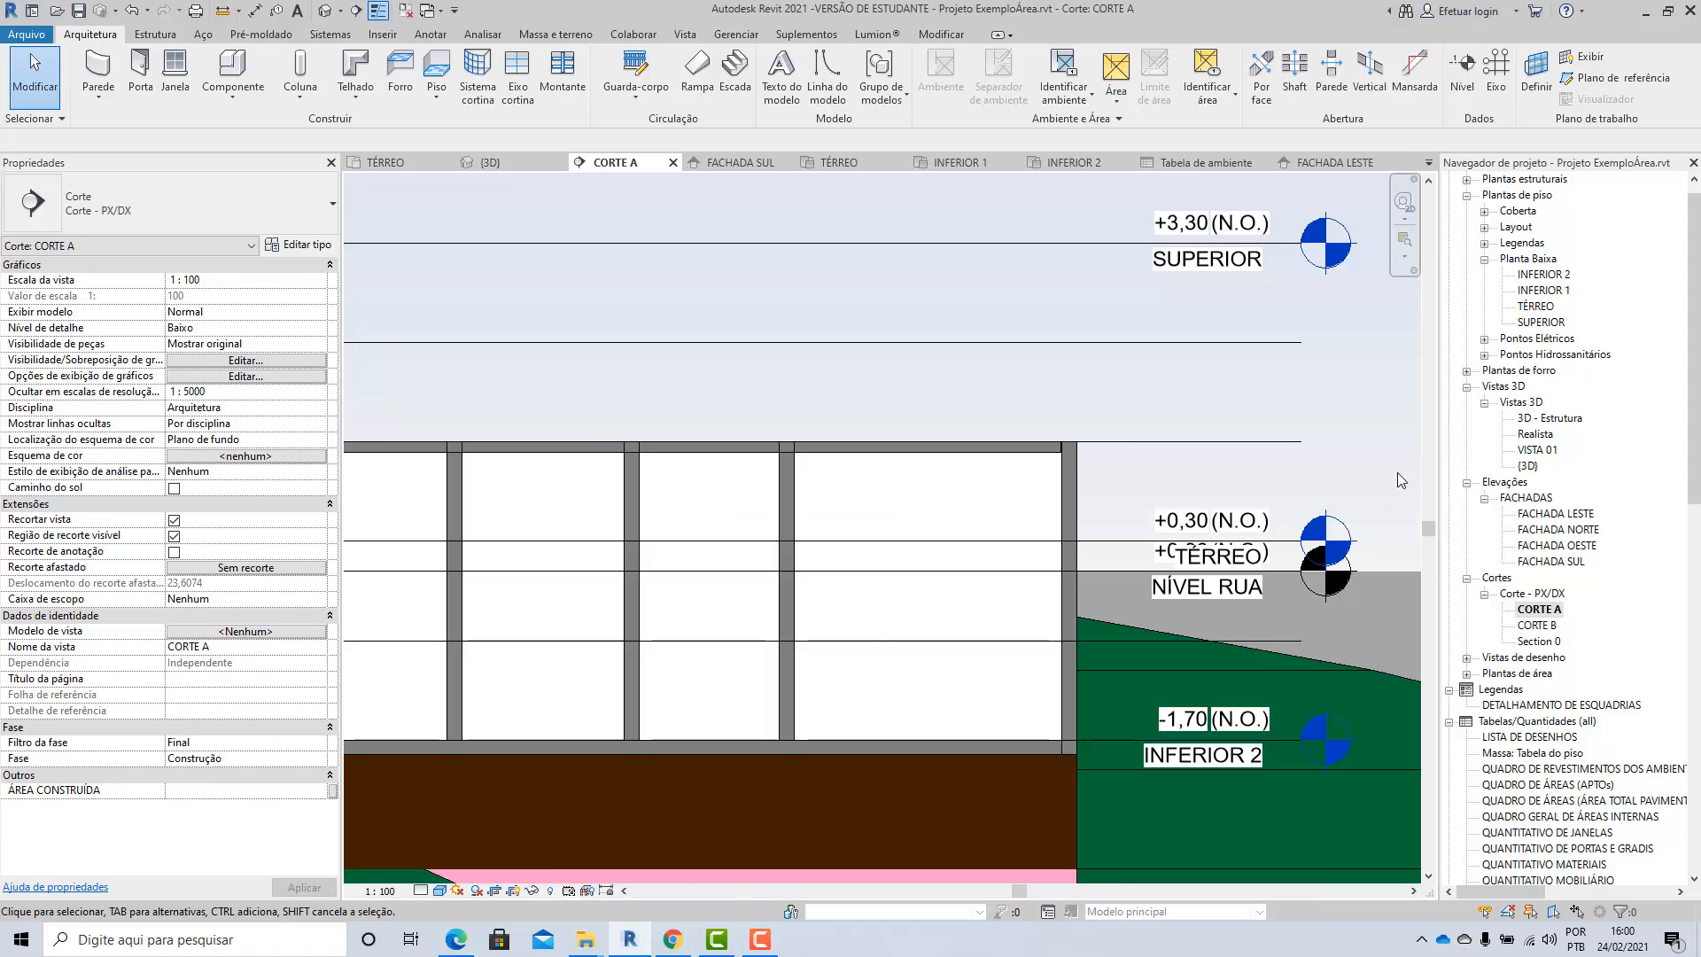
{"action": "scroll", "coordinate": [1396, 471], "scroll_direction": "down", "scroll_amount": 5}
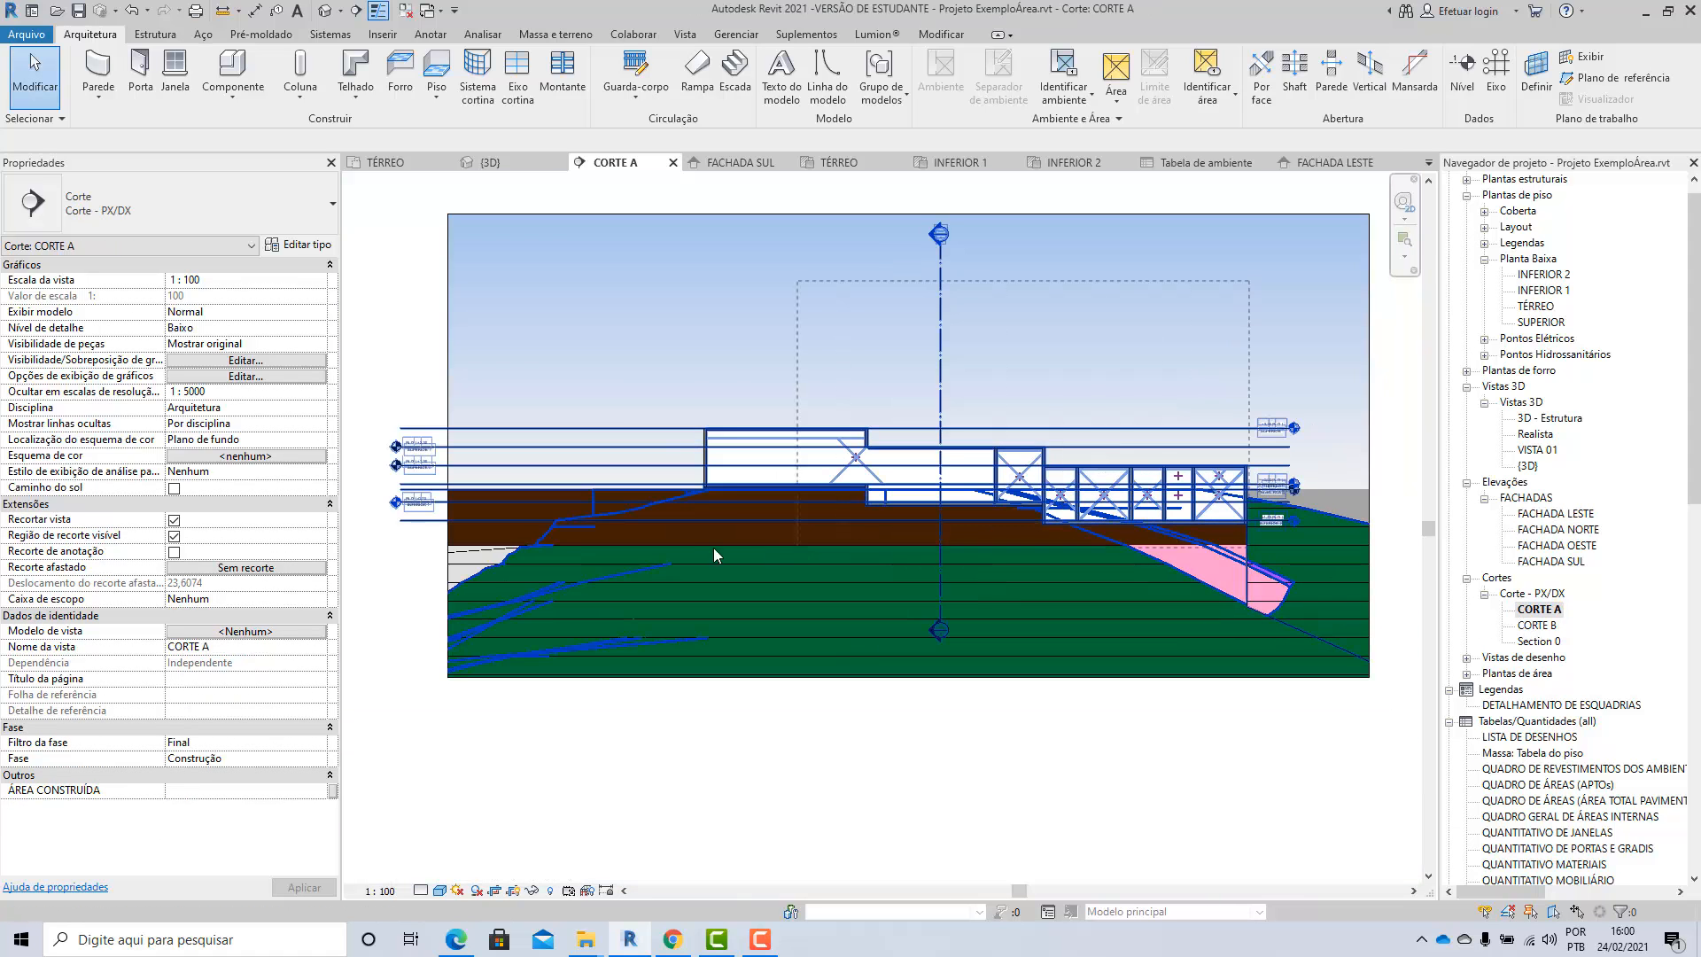
{"action": "left_click_drag", "start_coordinate": [714, 548], "coordinate": [677, 550]}
{"action": "scroll", "coordinate": [1205, 507], "scroll_direction": "up", "scroll_amount": 3}
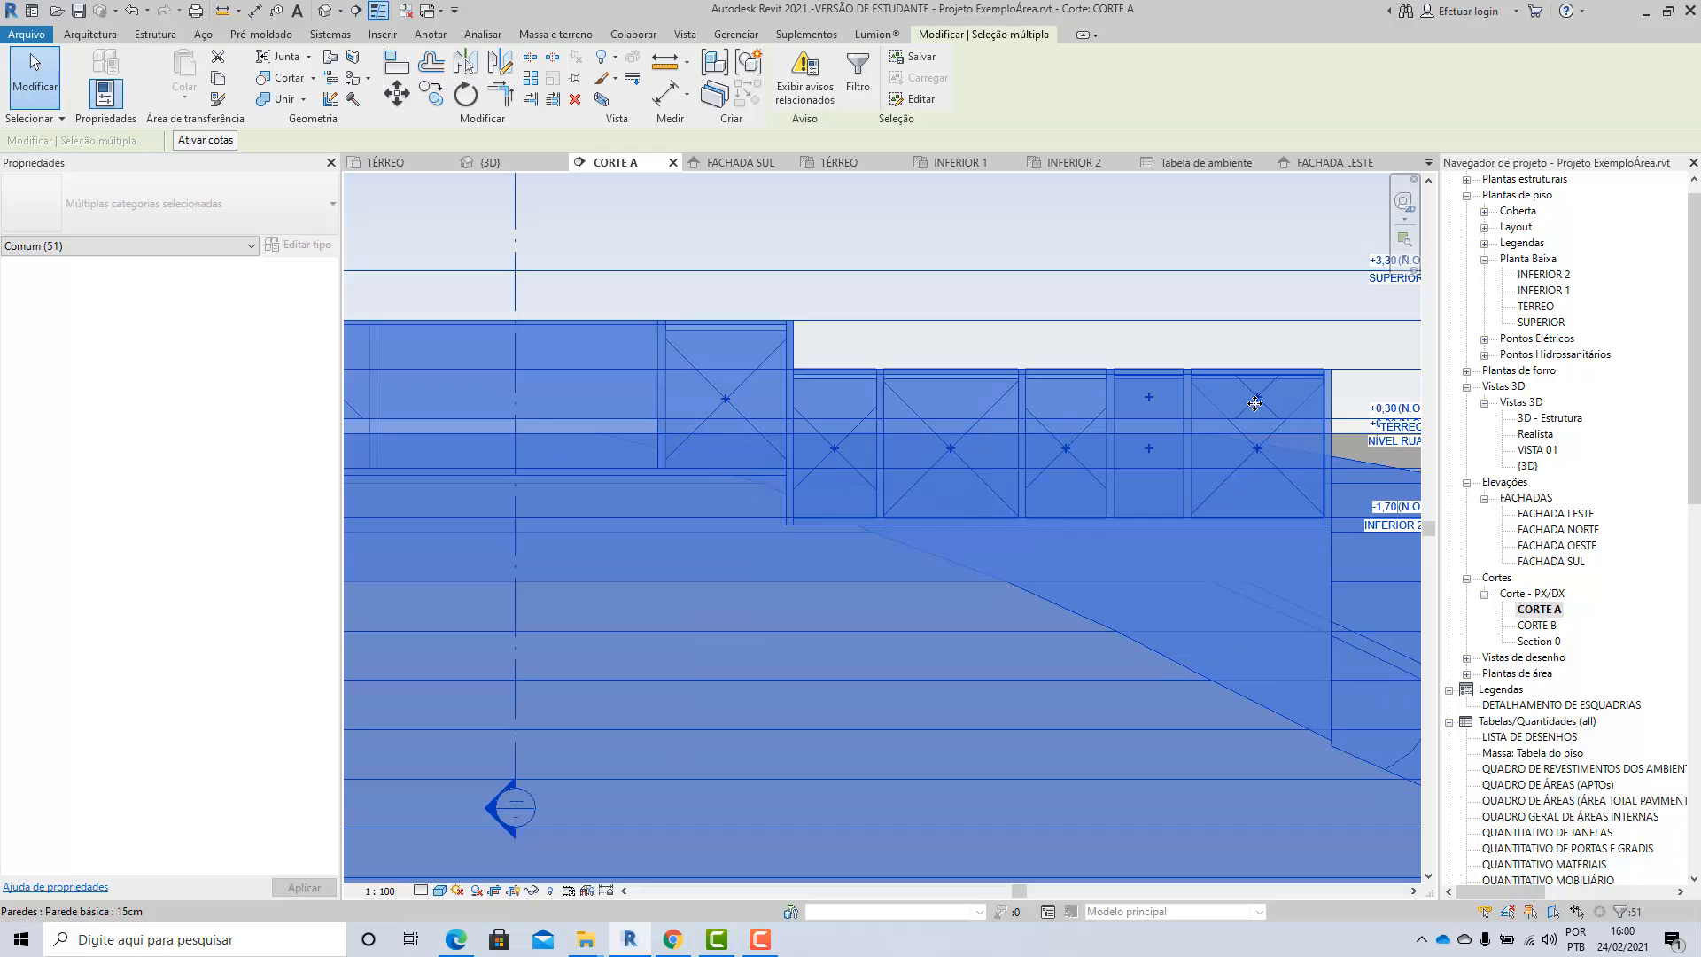
{"action": "scroll", "coordinate": [1254, 404], "scroll_direction": "up", "scroll_amount": 3}
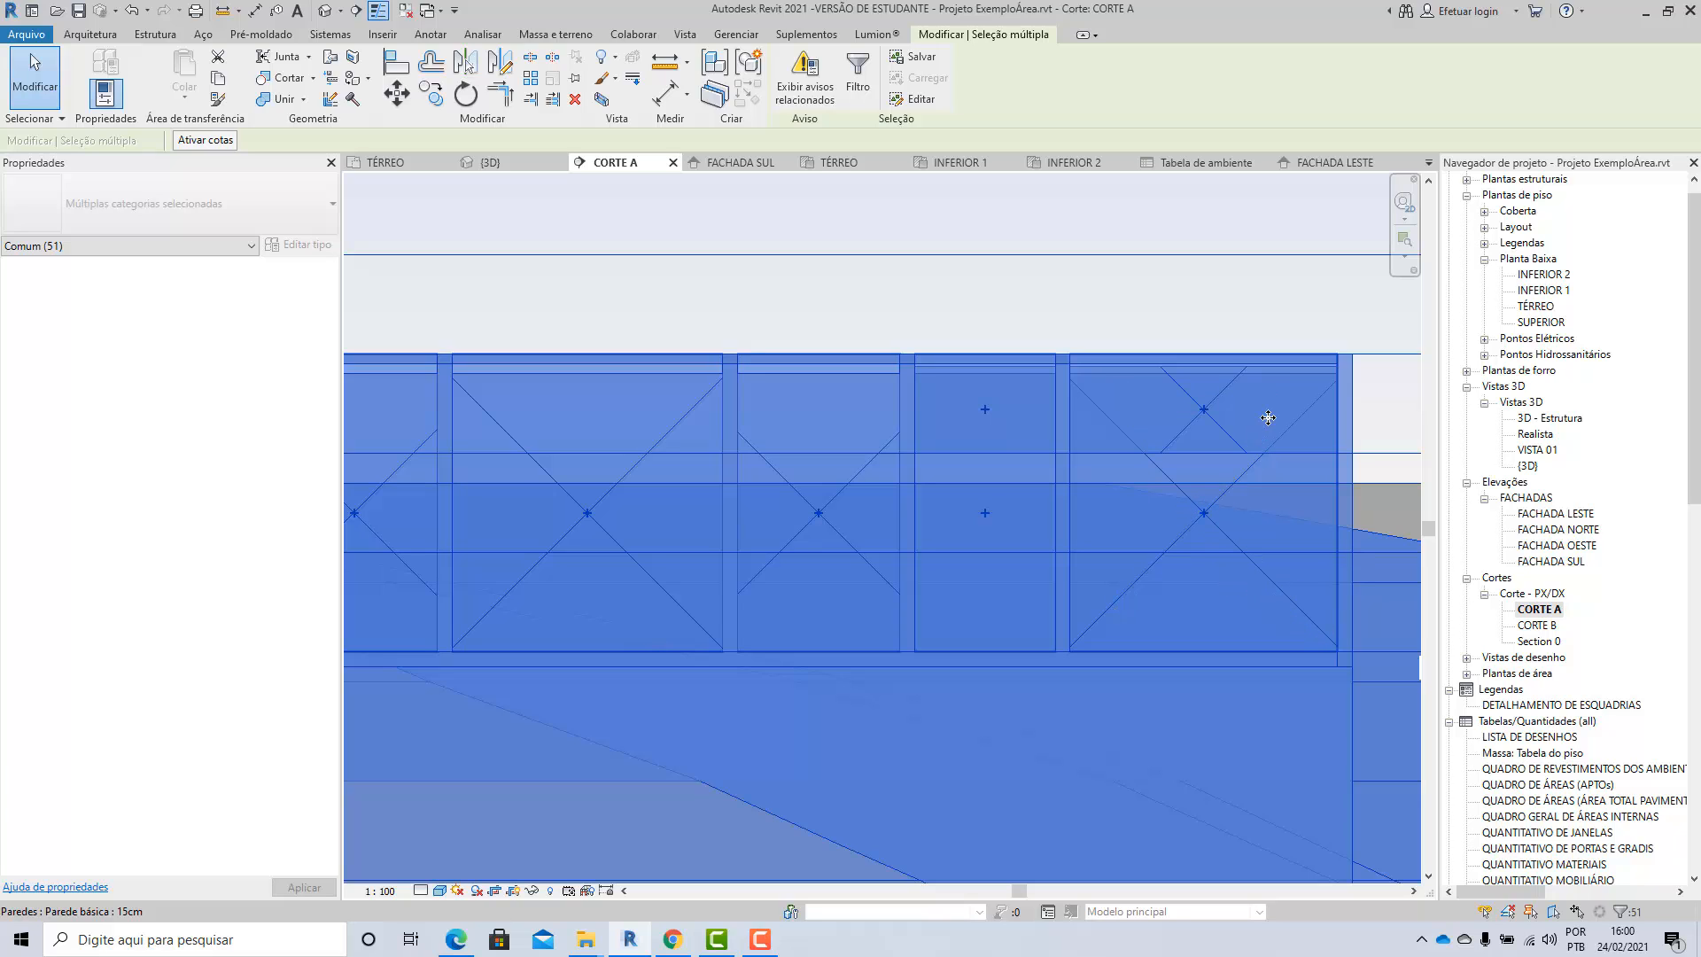
{"action": "left_click", "coordinate": [1212, 529]}
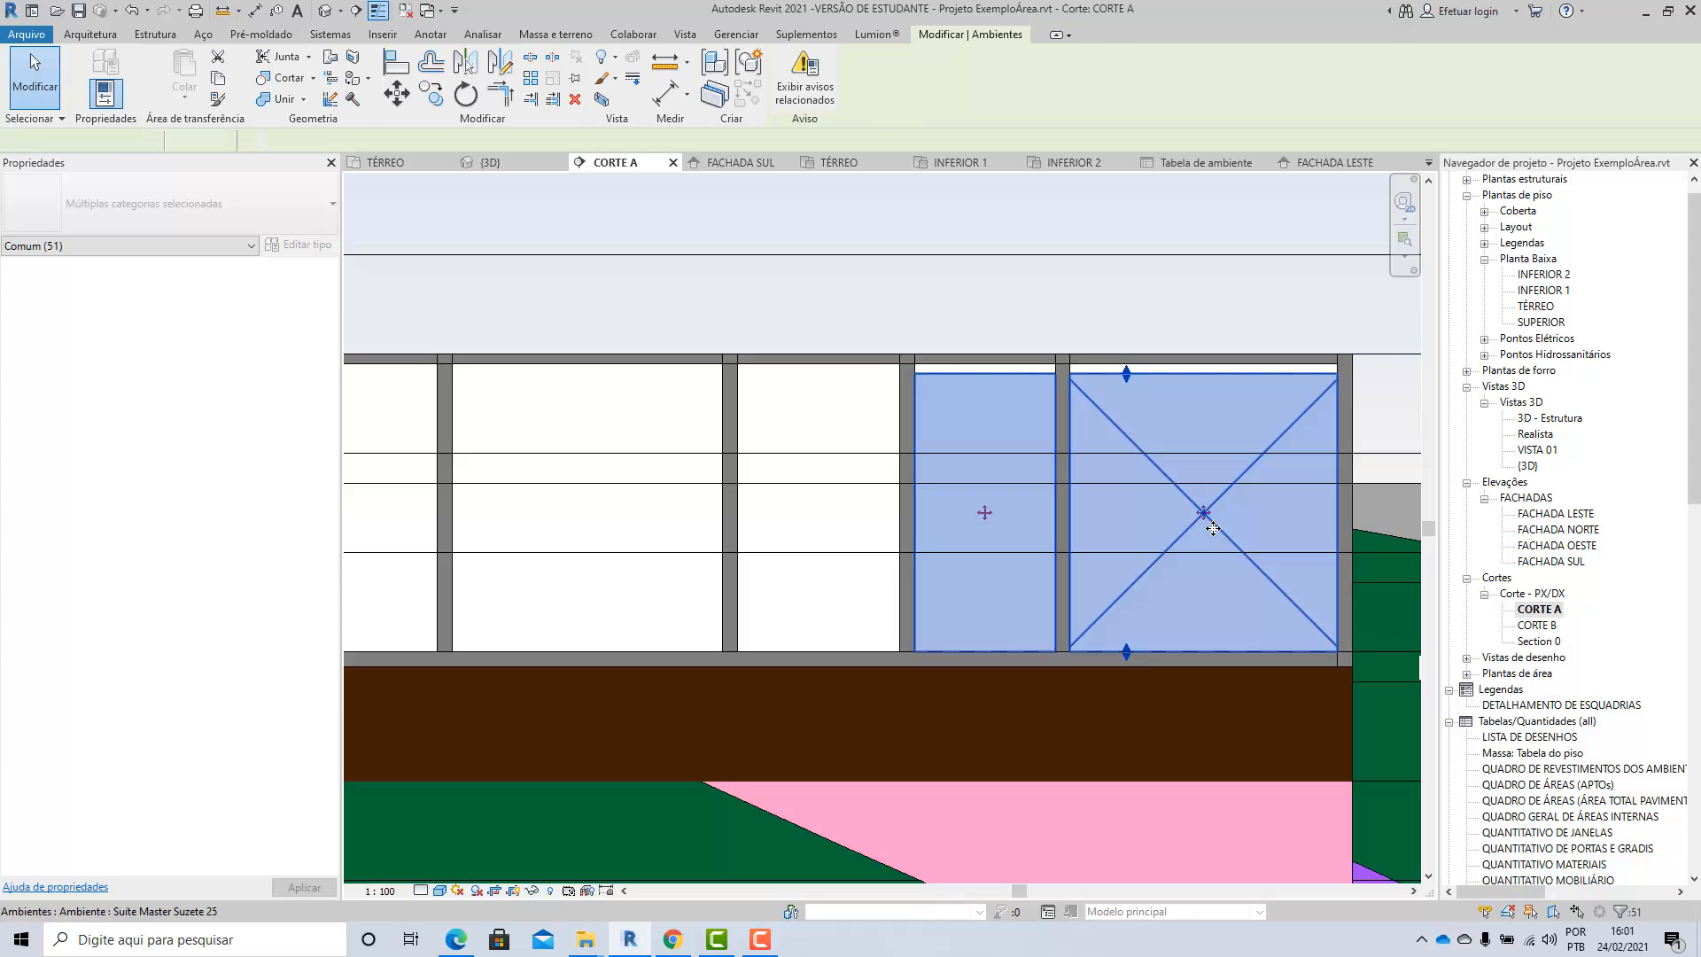
{"action": "left_click_drag", "start_coordinate": [1127, 379], "coordinate": [1125, 454]}
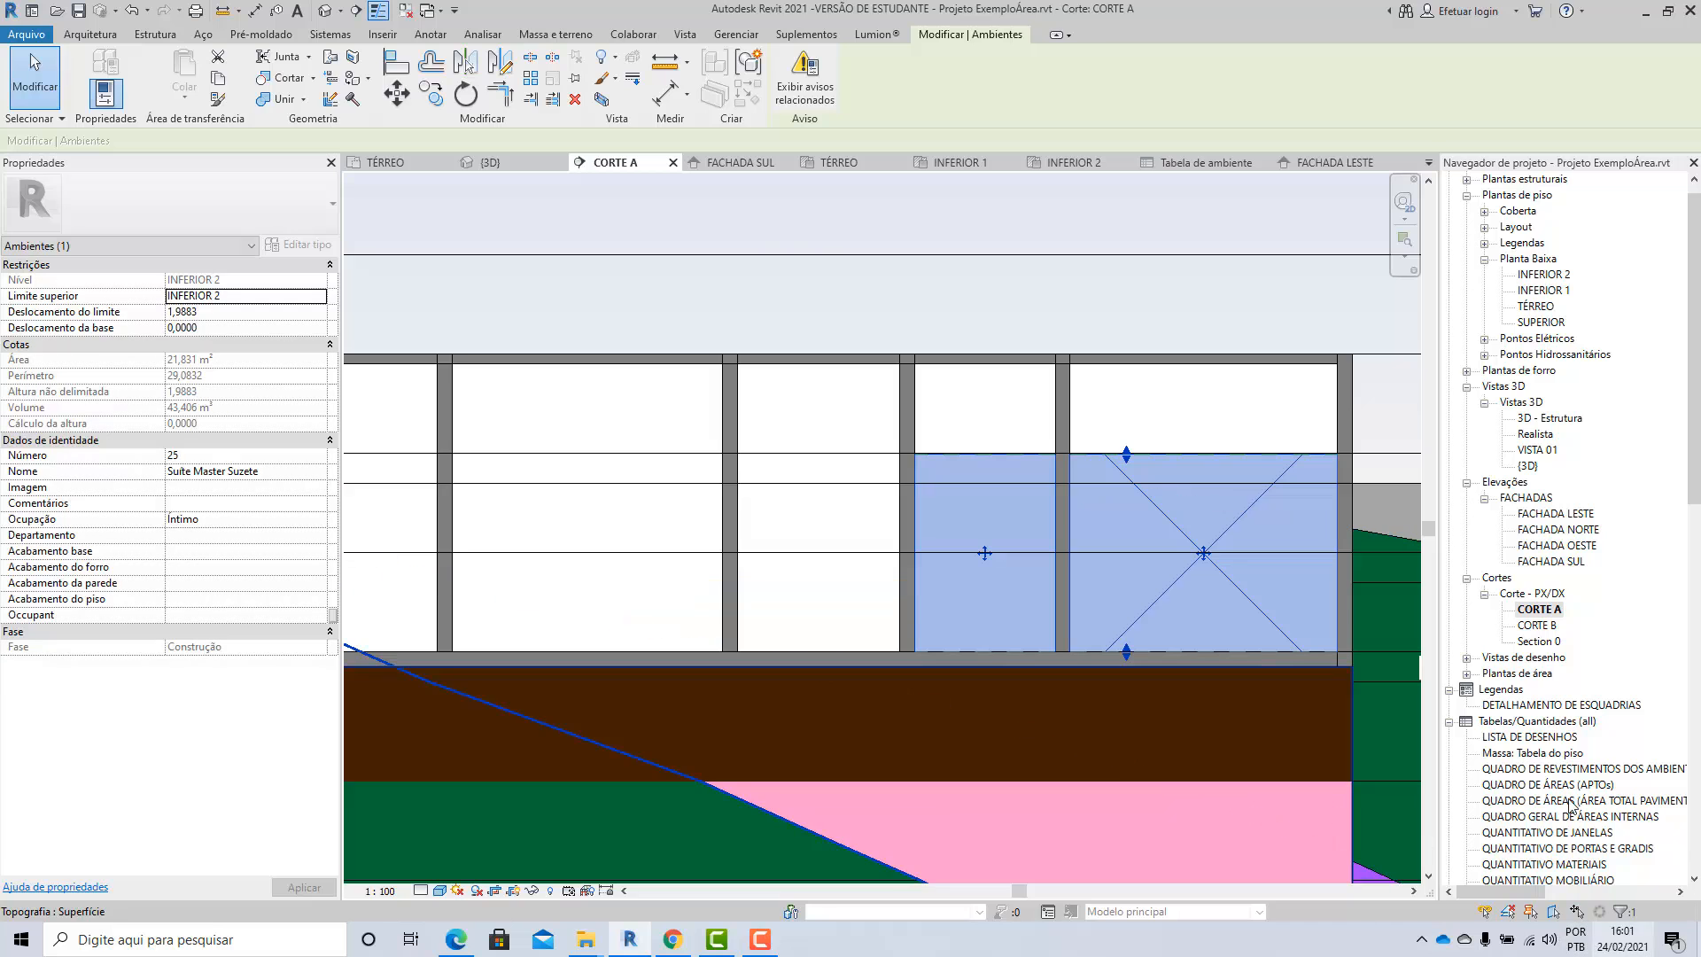
{"action": "left_click", "coordinate": [1154, 311]}
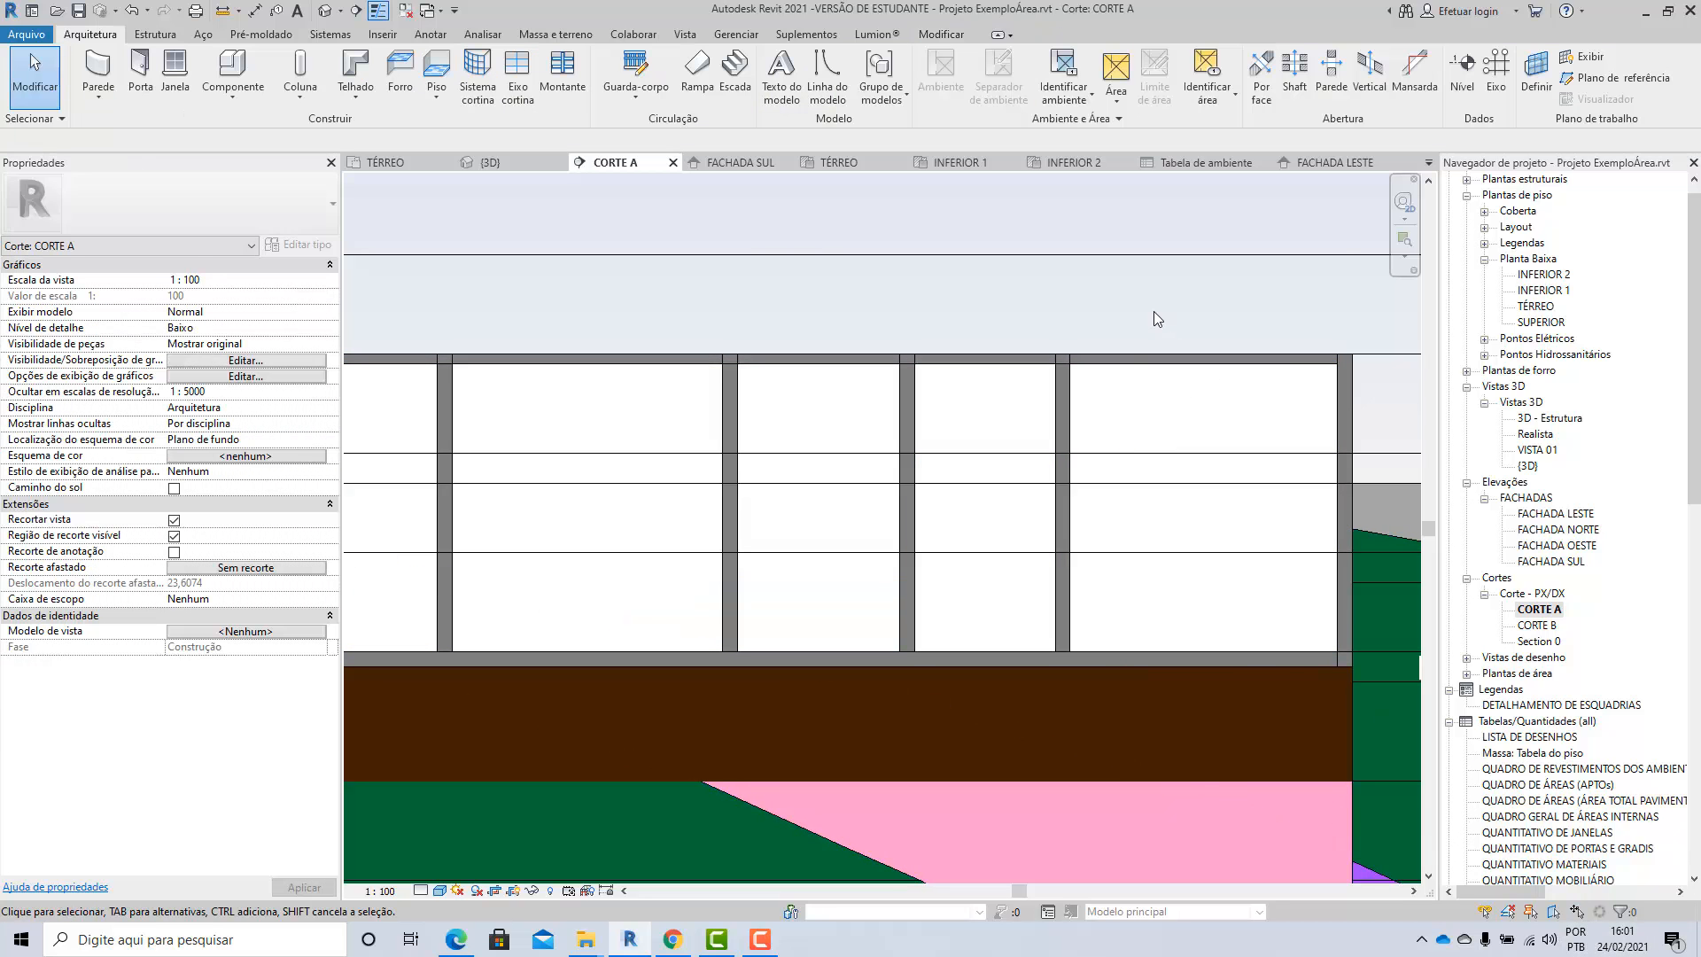
Step: Reopen the Tabela de ambiente schedule to check the room volumes on each level
{"action": "scroll", "coordinate": [1555, 527], "scroll_direction": "down", "scroll_amount": 2}
{"action": "scroll", "coordinate": [1554, 527], "scroll_direction": "down", "scroll_amount": 5}
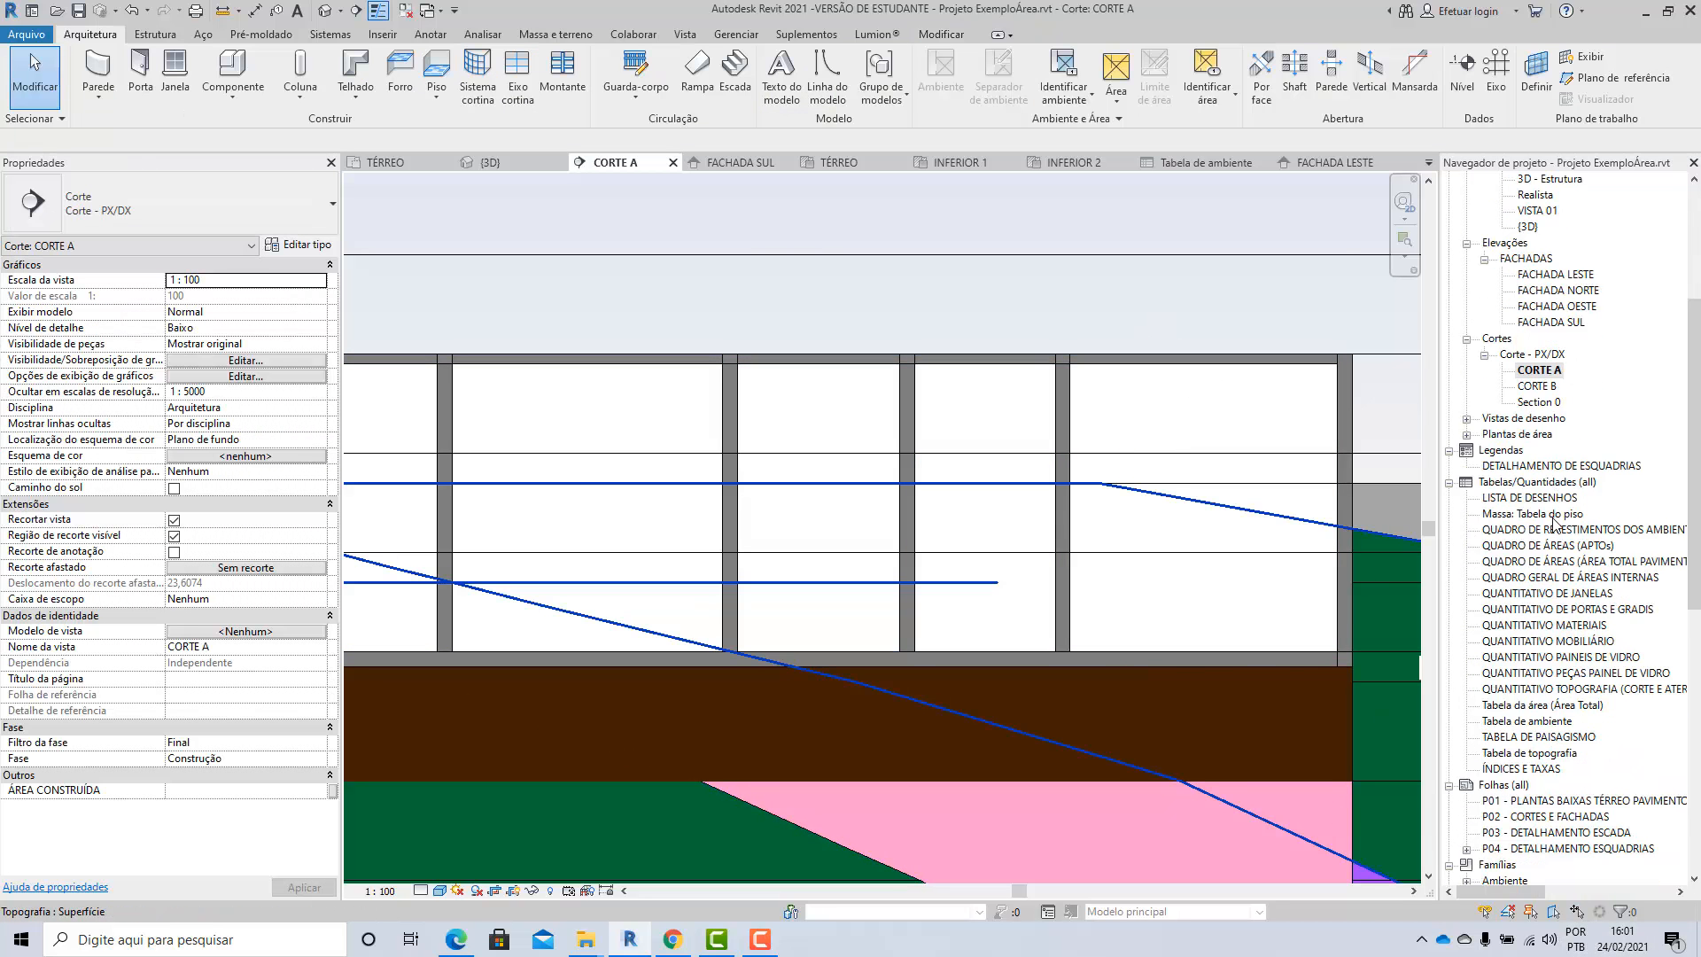
{"action": "double_click", "coordinate": [1541, 642]}
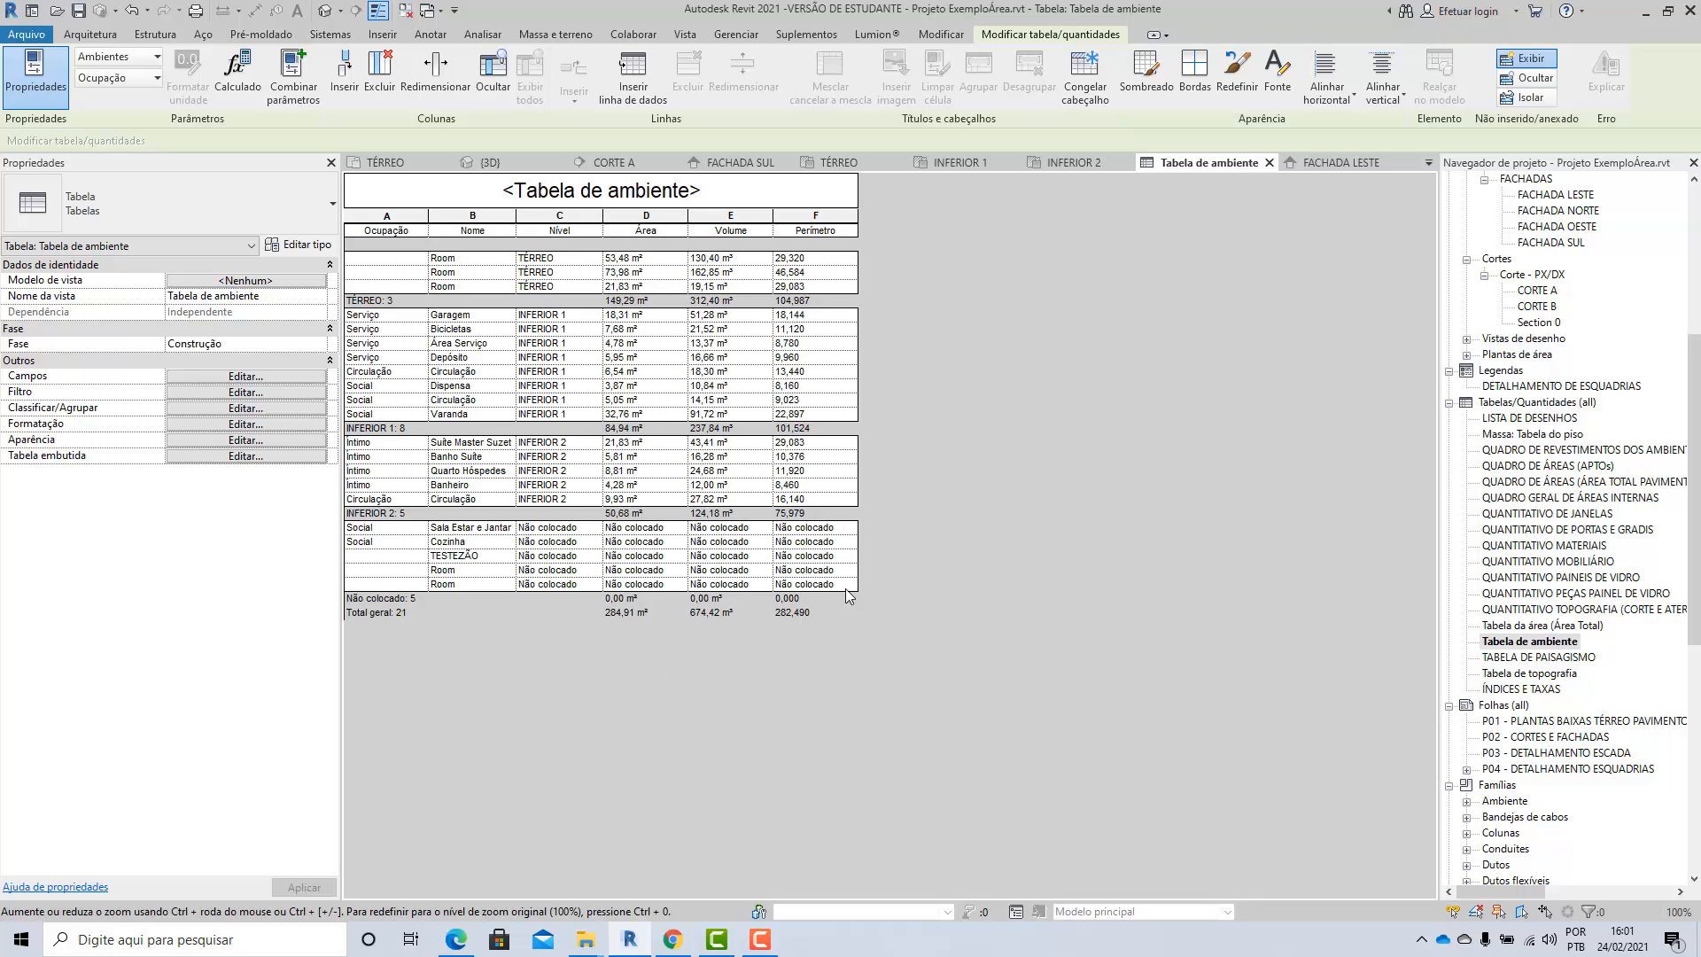
Step: Delete the five unplaced rooms, listed as Não colocado, from the Tabela de ambiente schedule
{"action": "left_click_drag", "start_coordinate": [377, 531], "coordinate": [804, 588]}
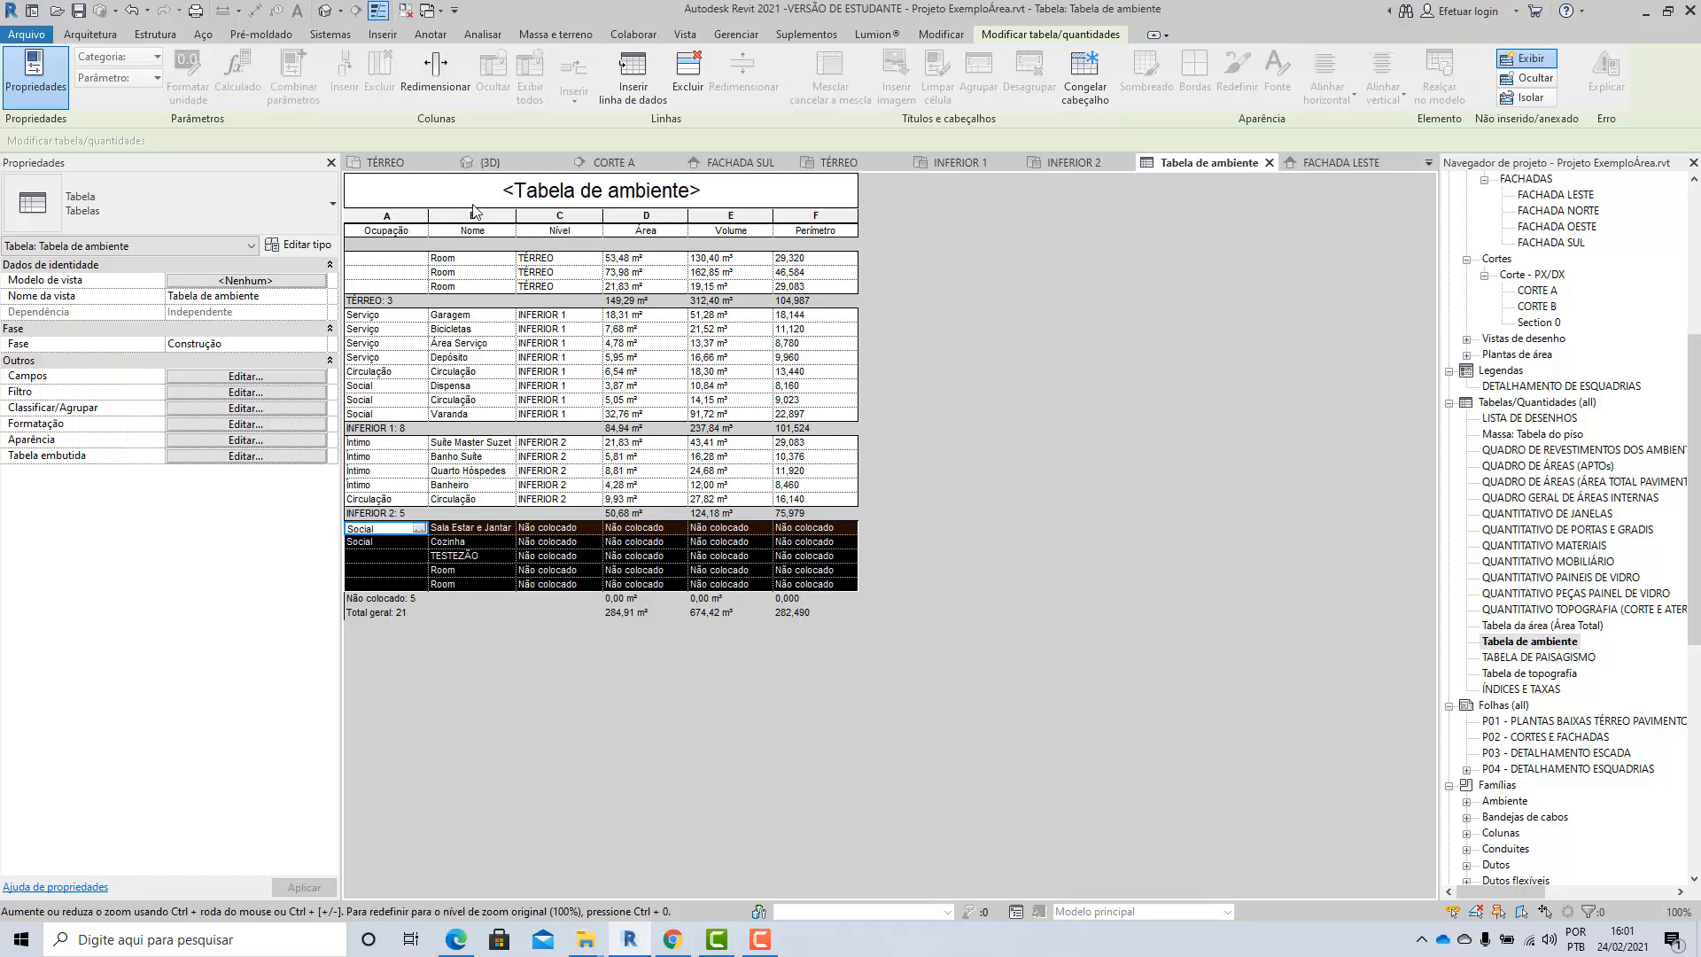
{"action": "left_click", "coordinate": [688, 71]}
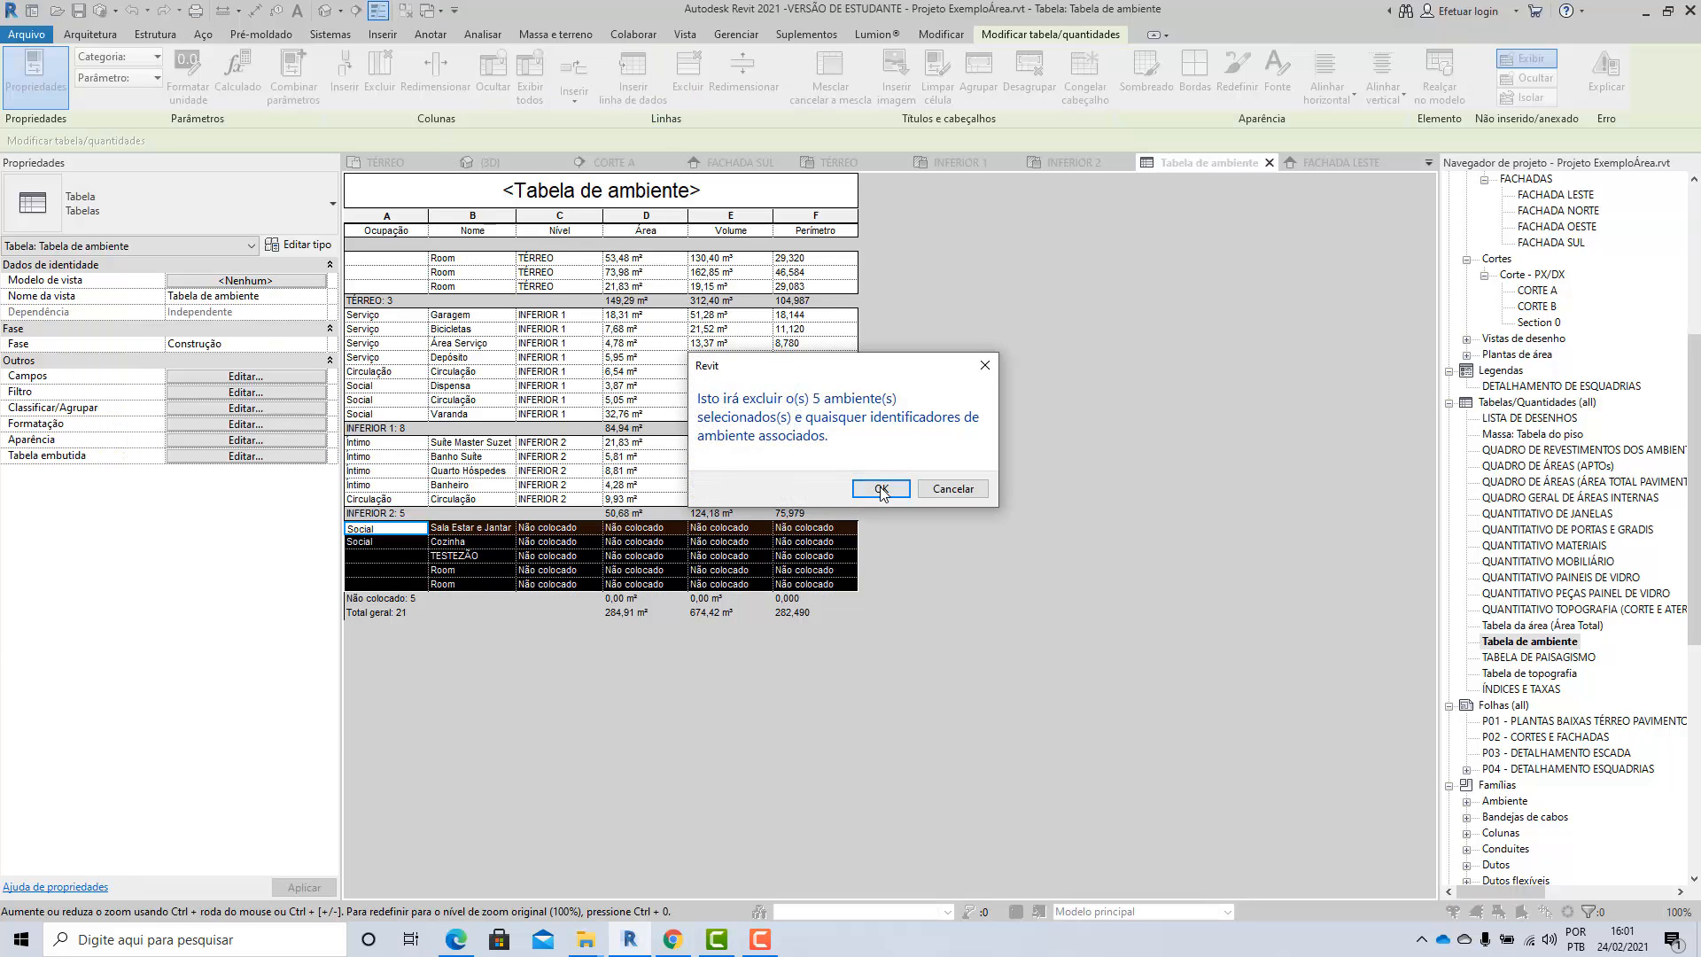
{"action": "left_click", "coordinate": [943, 493]}
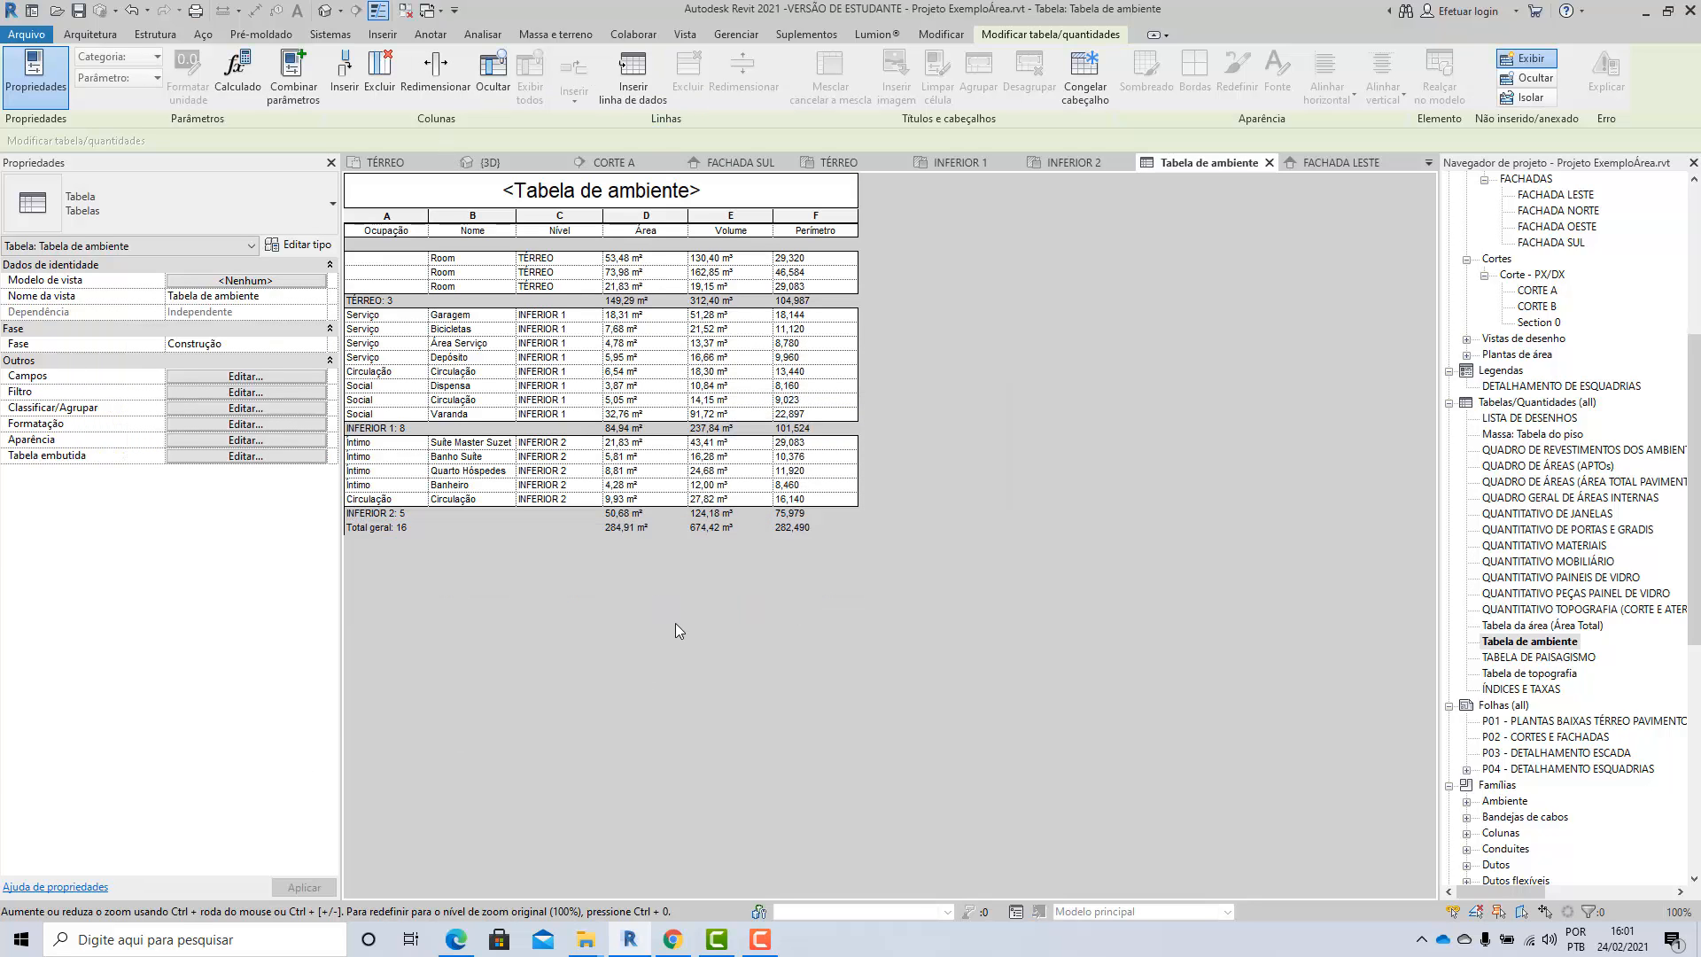